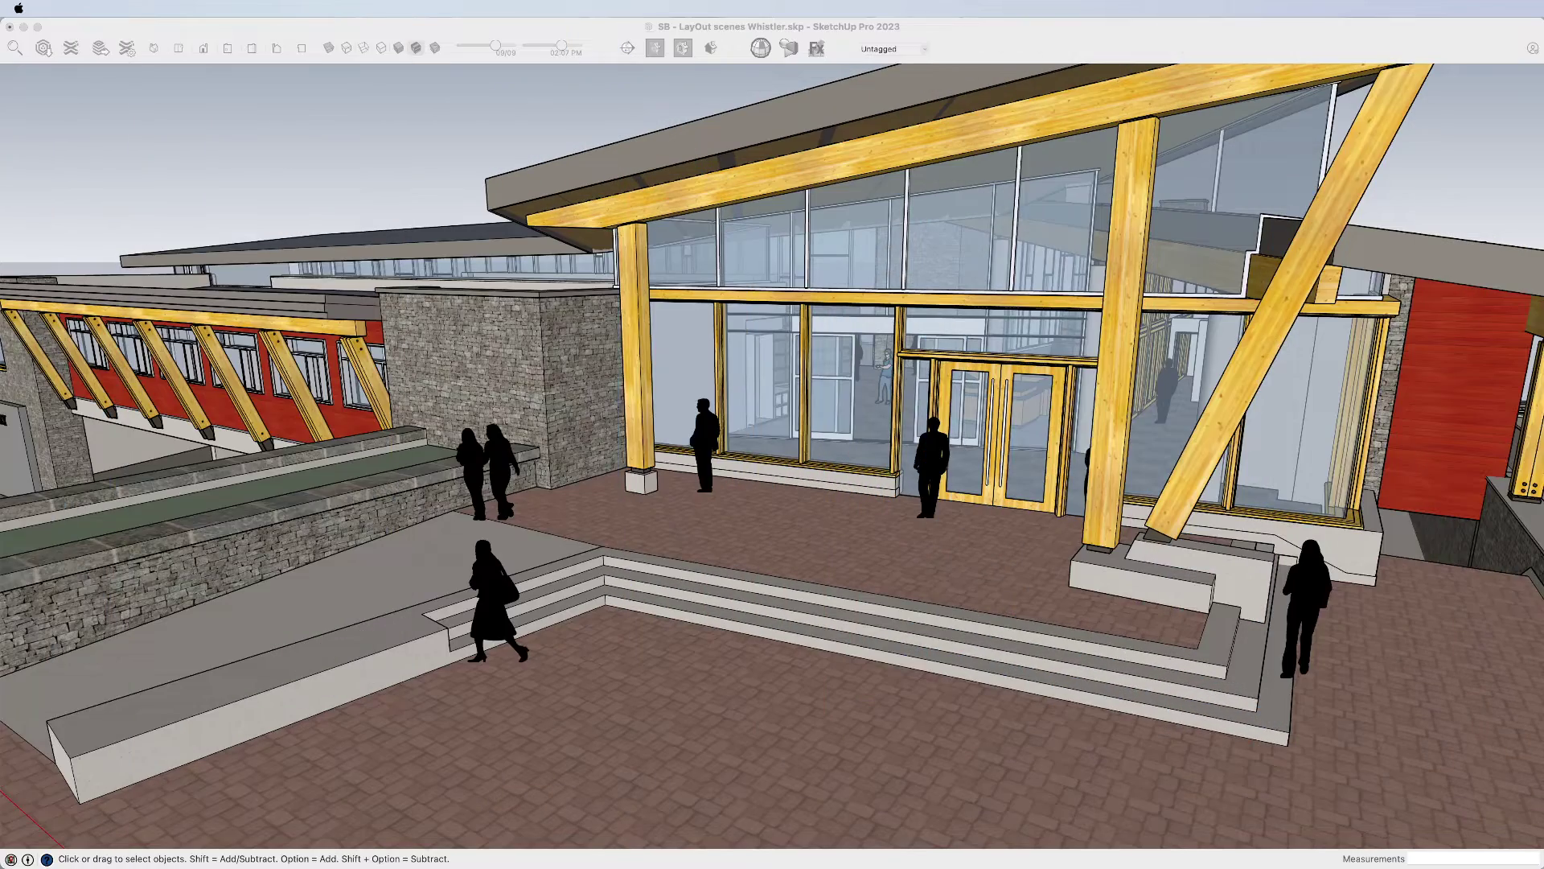
- Frame the building's glazed entrance and front steps in a perspective view of the model
click(680, 133)
middle_drag(775, 317, 893, 378)
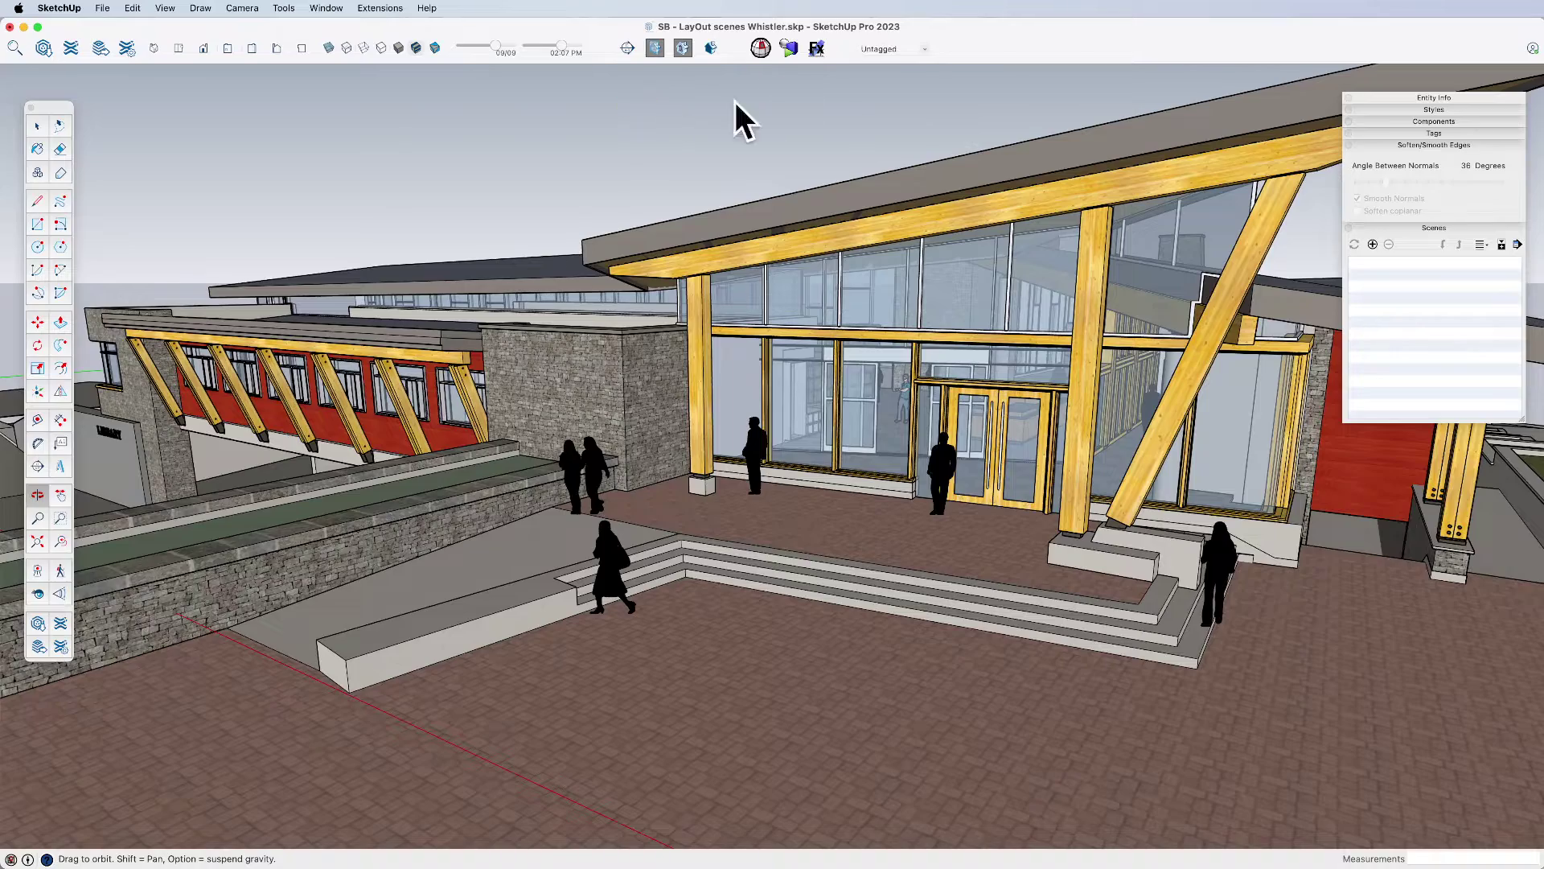
scroll(998, 378, up, 5)
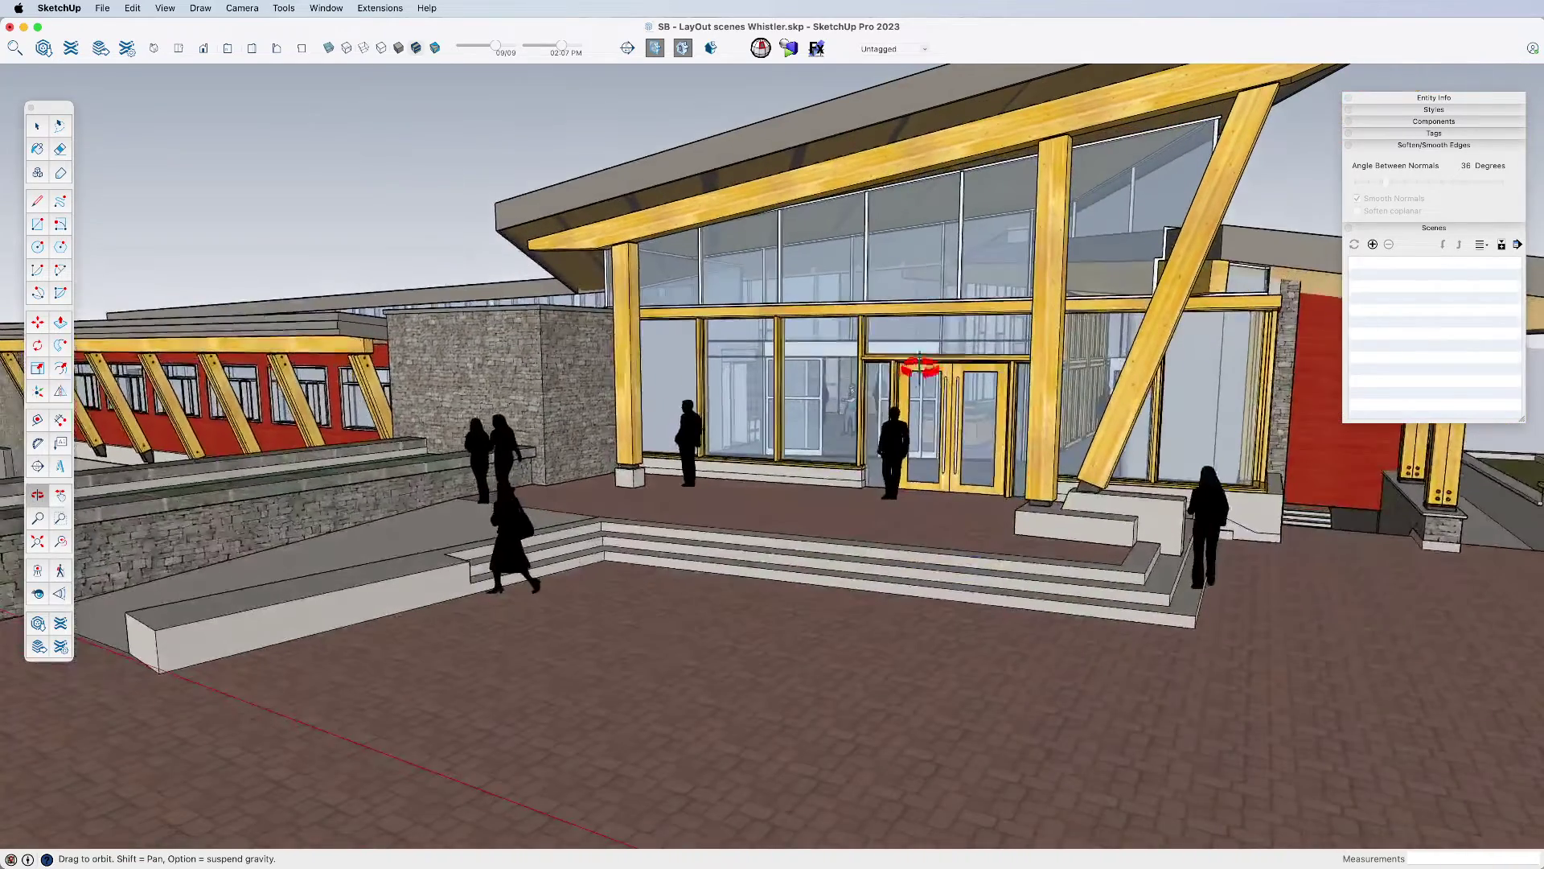
drag(837, 334, 836, 347)
key(space)
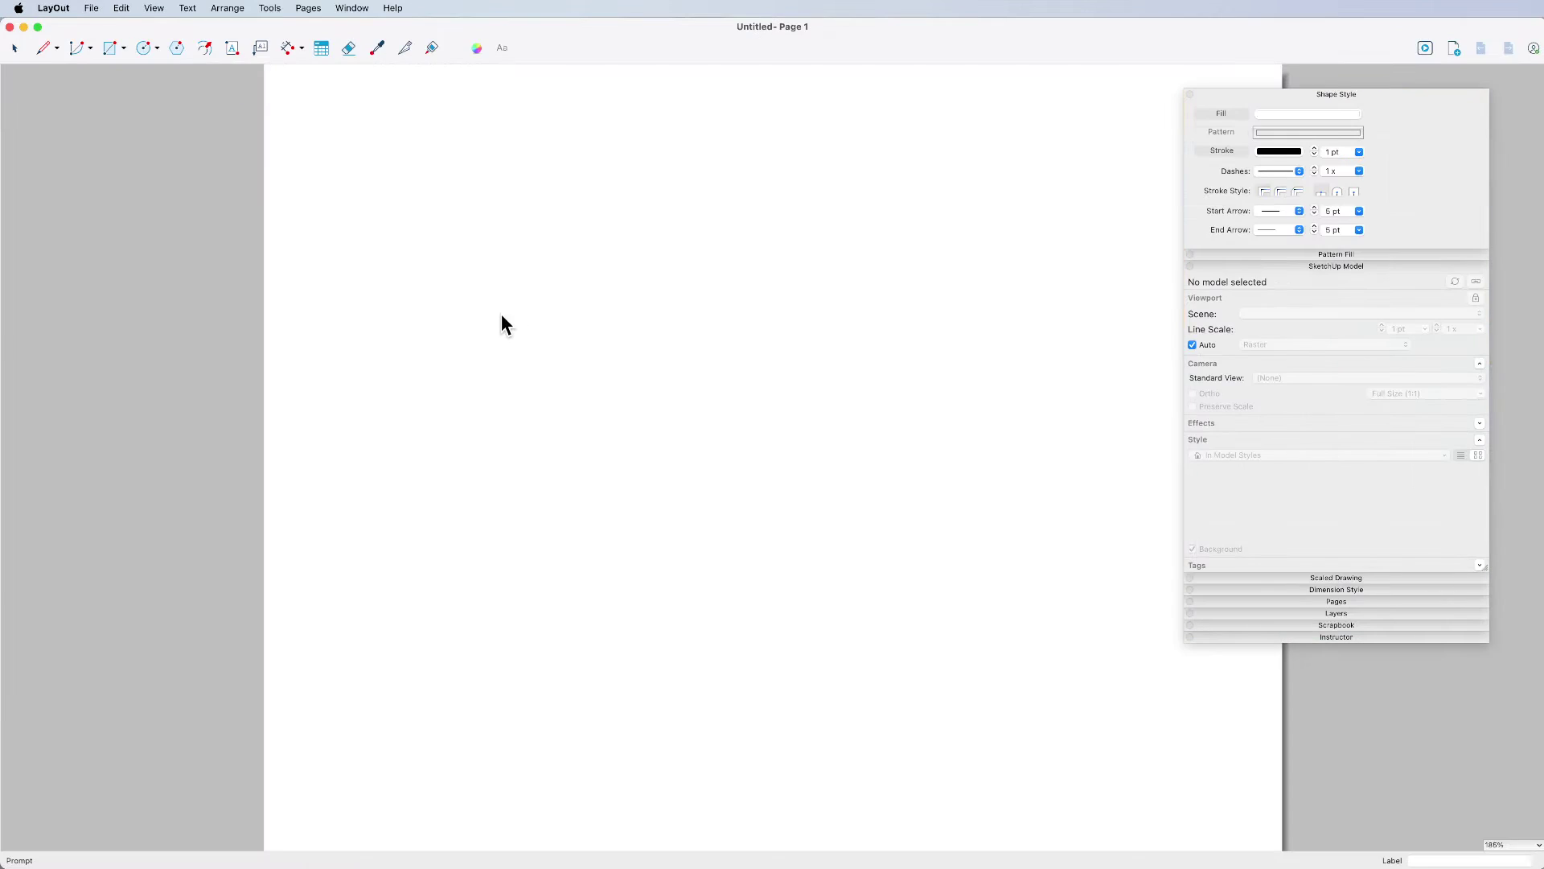
- Switch to LayOut, create a landscape document from a template, and insert SB - LayOut scenes Whistler.skp on the page
key(super+n)
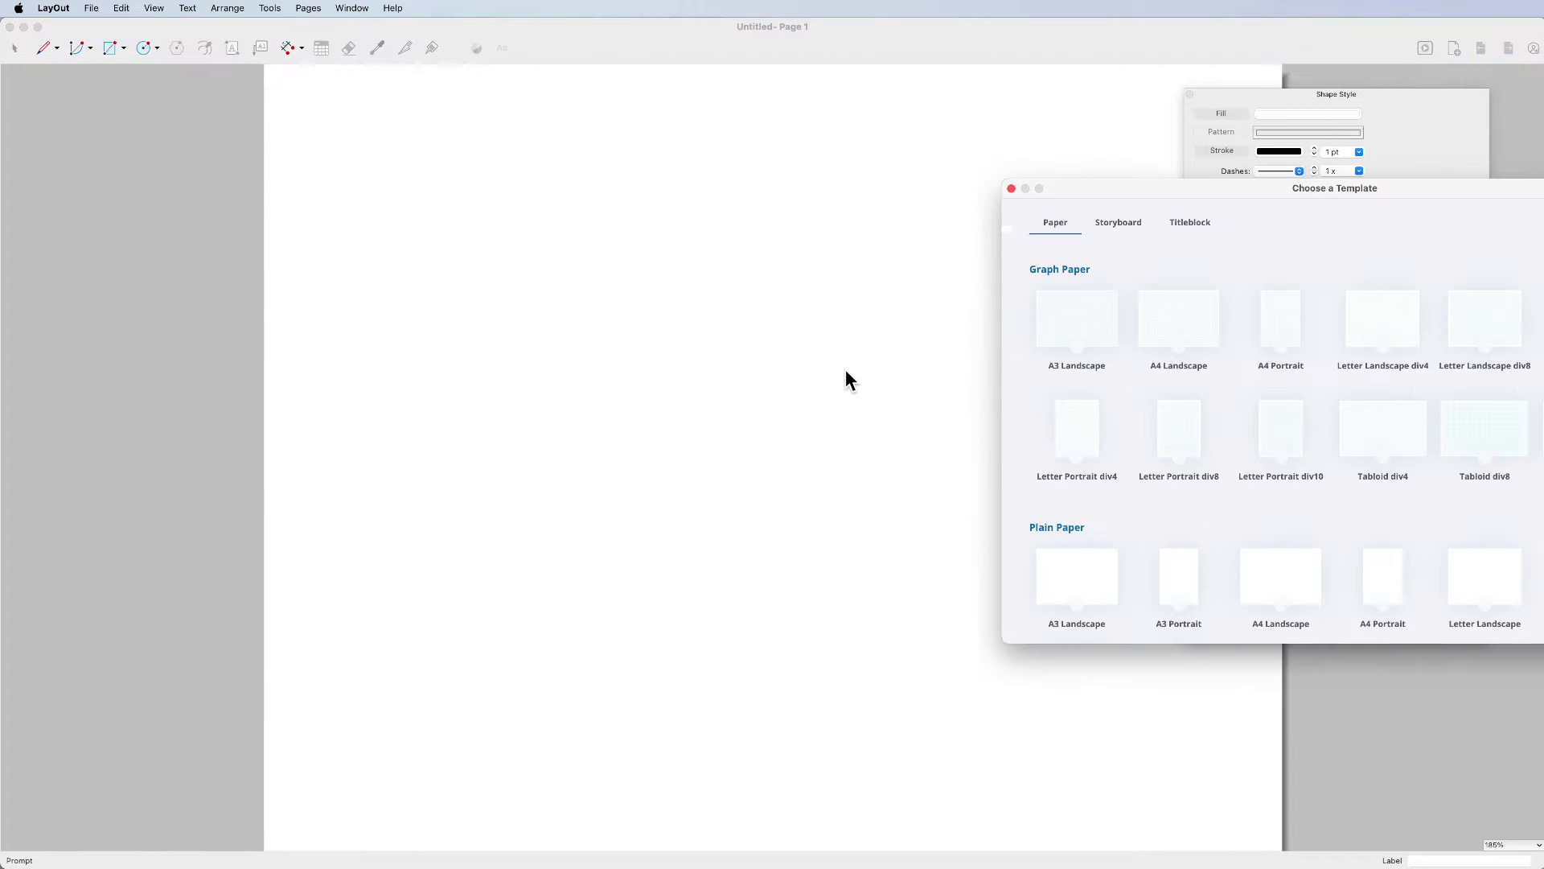
scroll(1159, 577, down, 3)
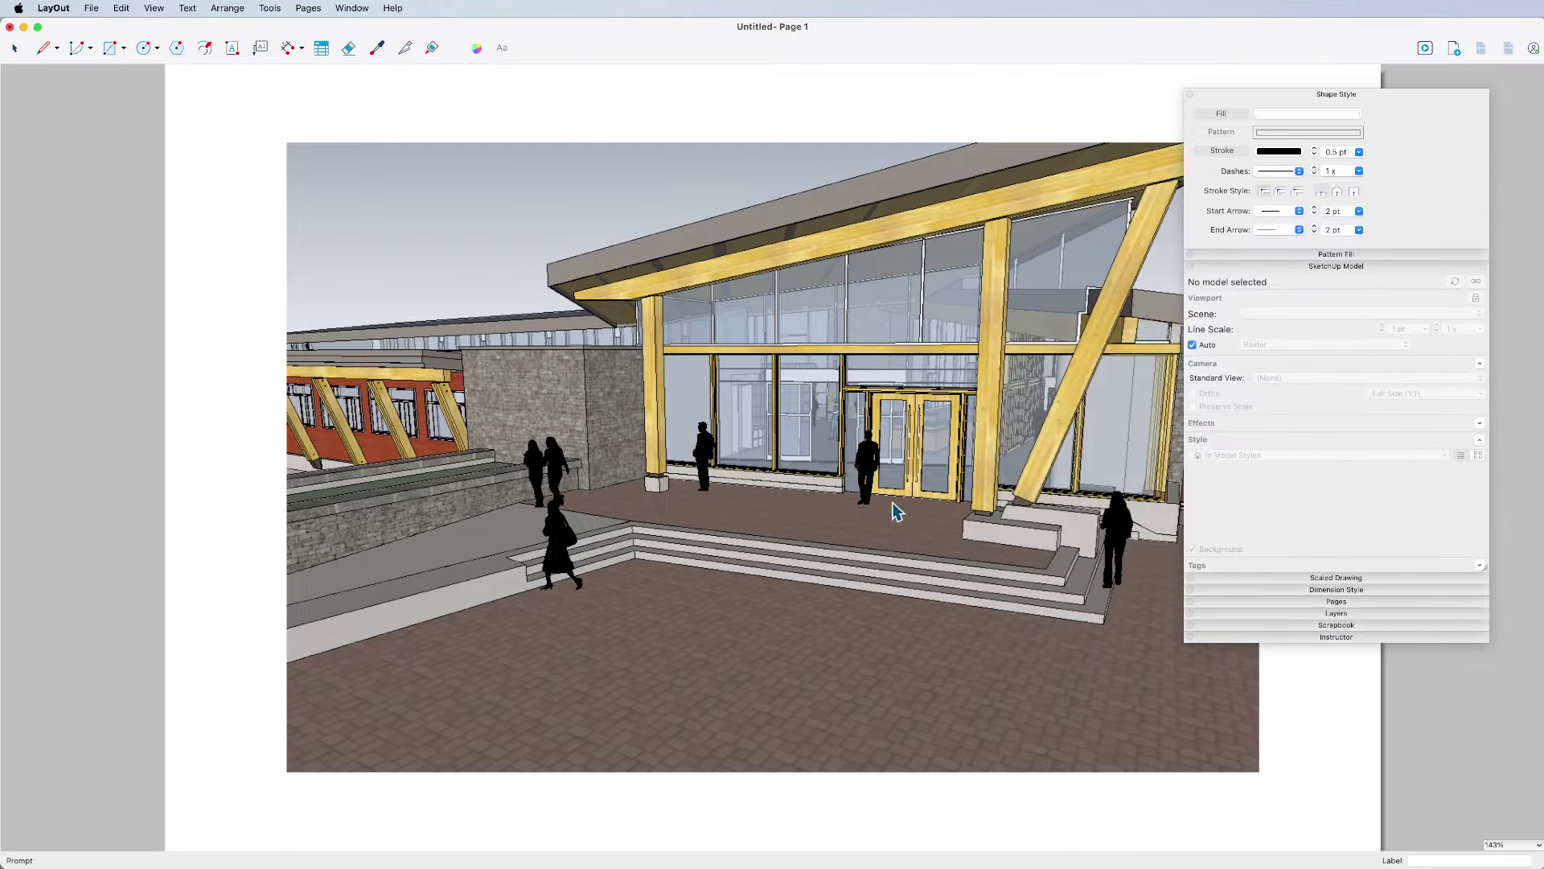
scroll(859, 523, down, 4)
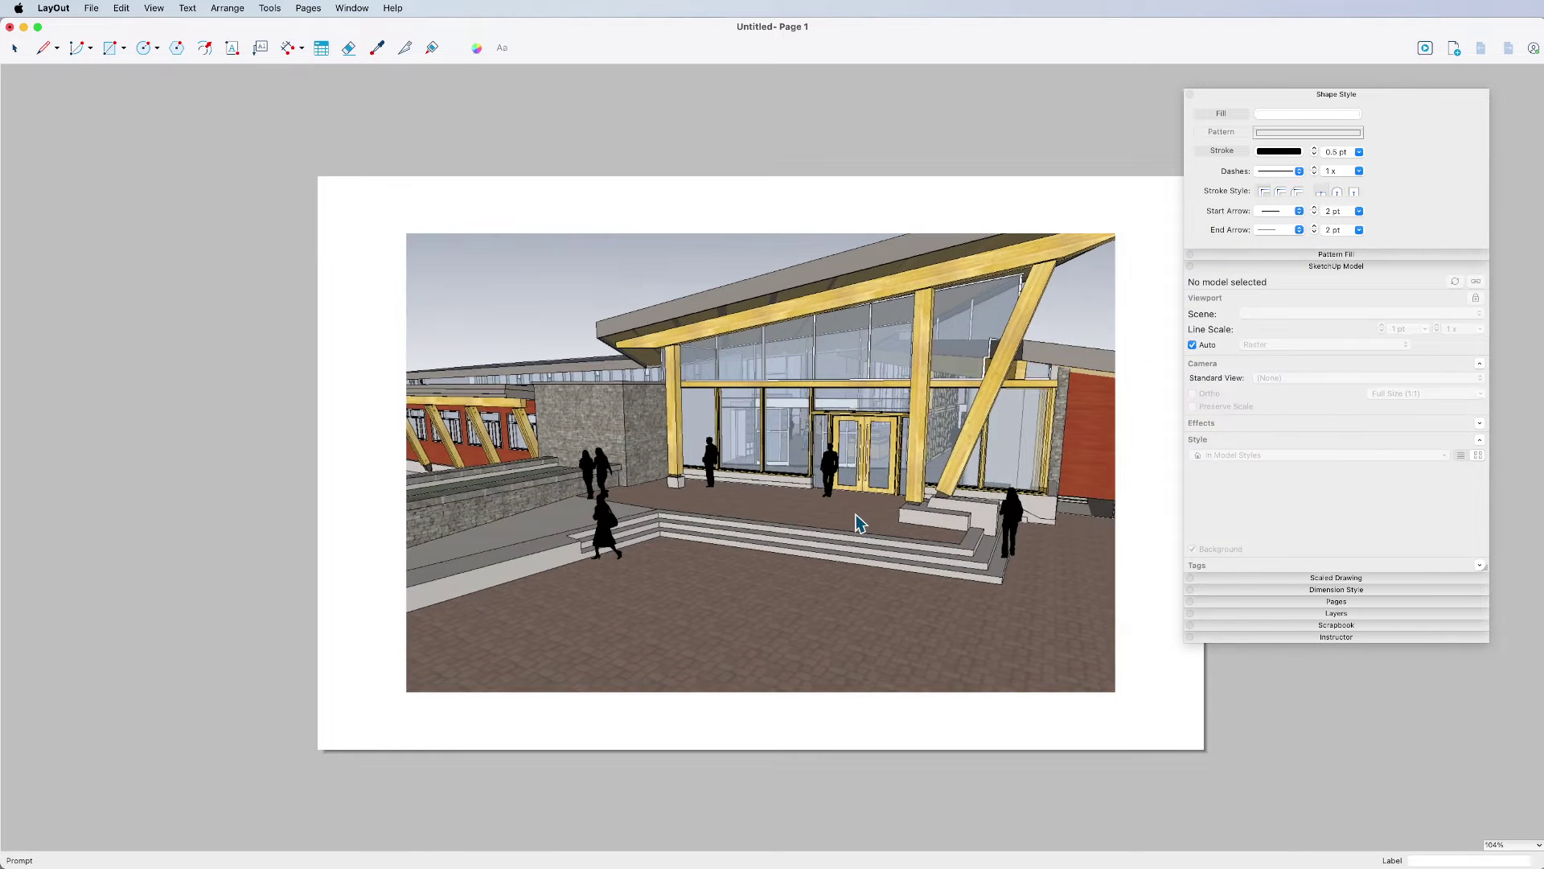
- Move the model viewport to the page's upper-left corner and resize it into a wide banner across the upper half
scroll(638, 494, right, 5)
key(space)
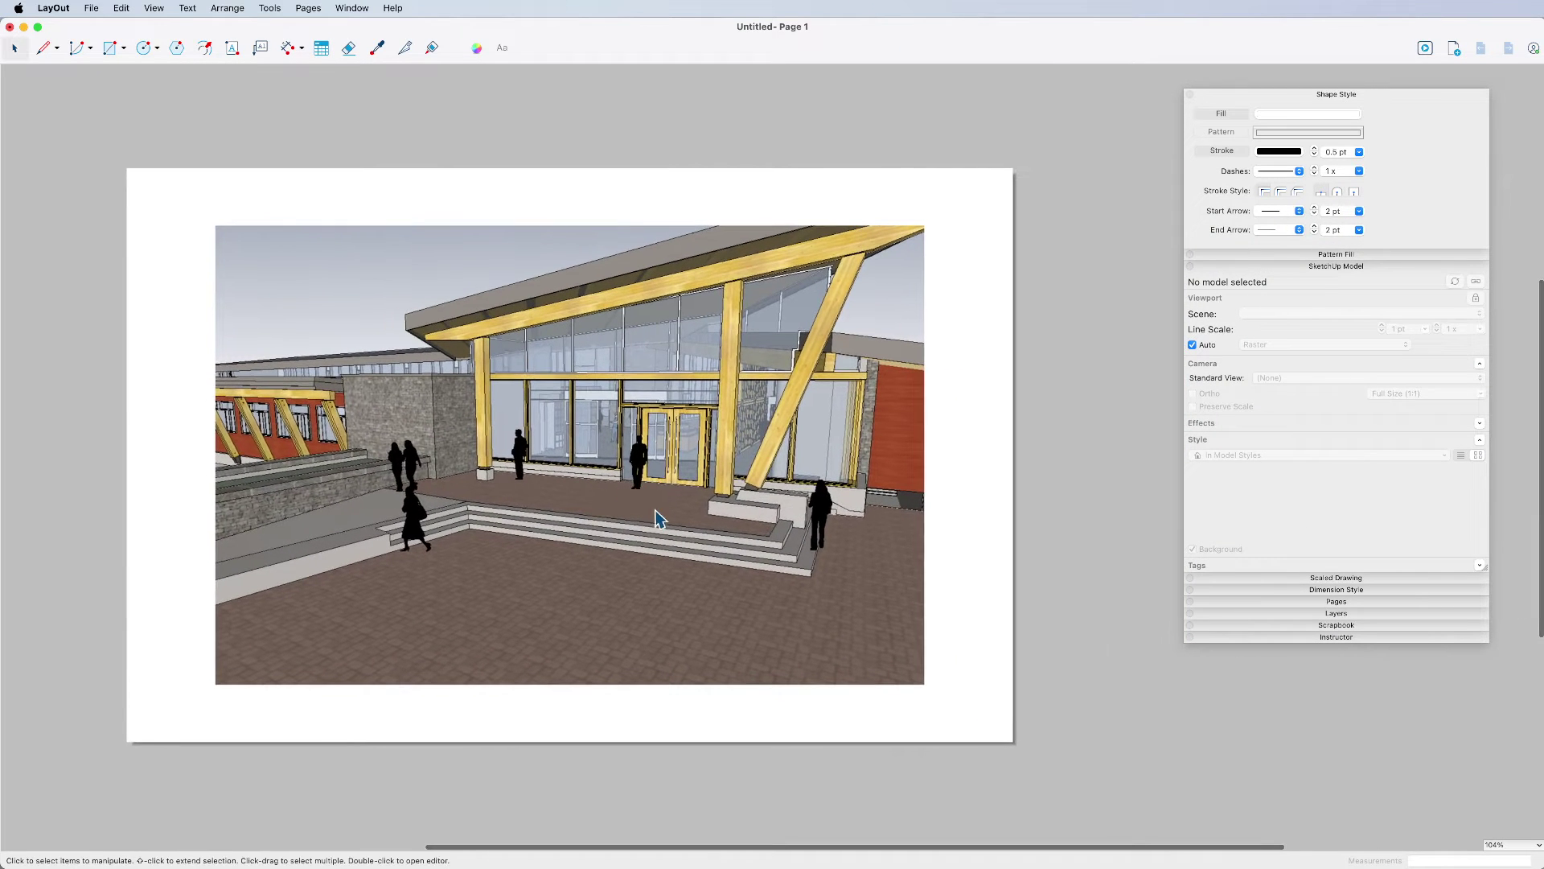
click(637, 501)
drag(460, 415, 383, 367)
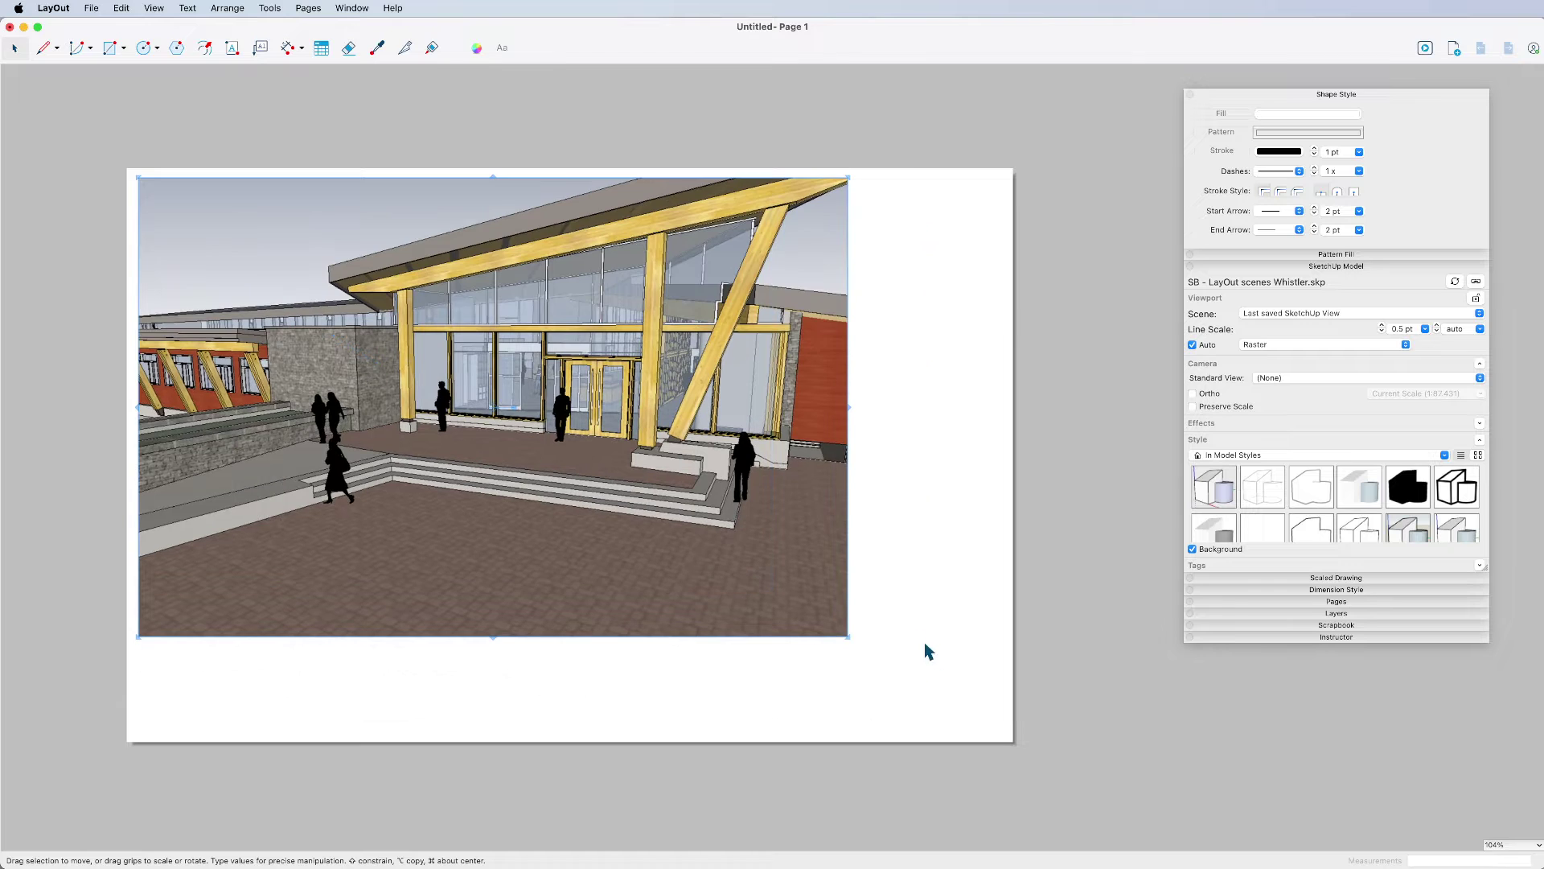
drag(850, 637, 1000, 478)
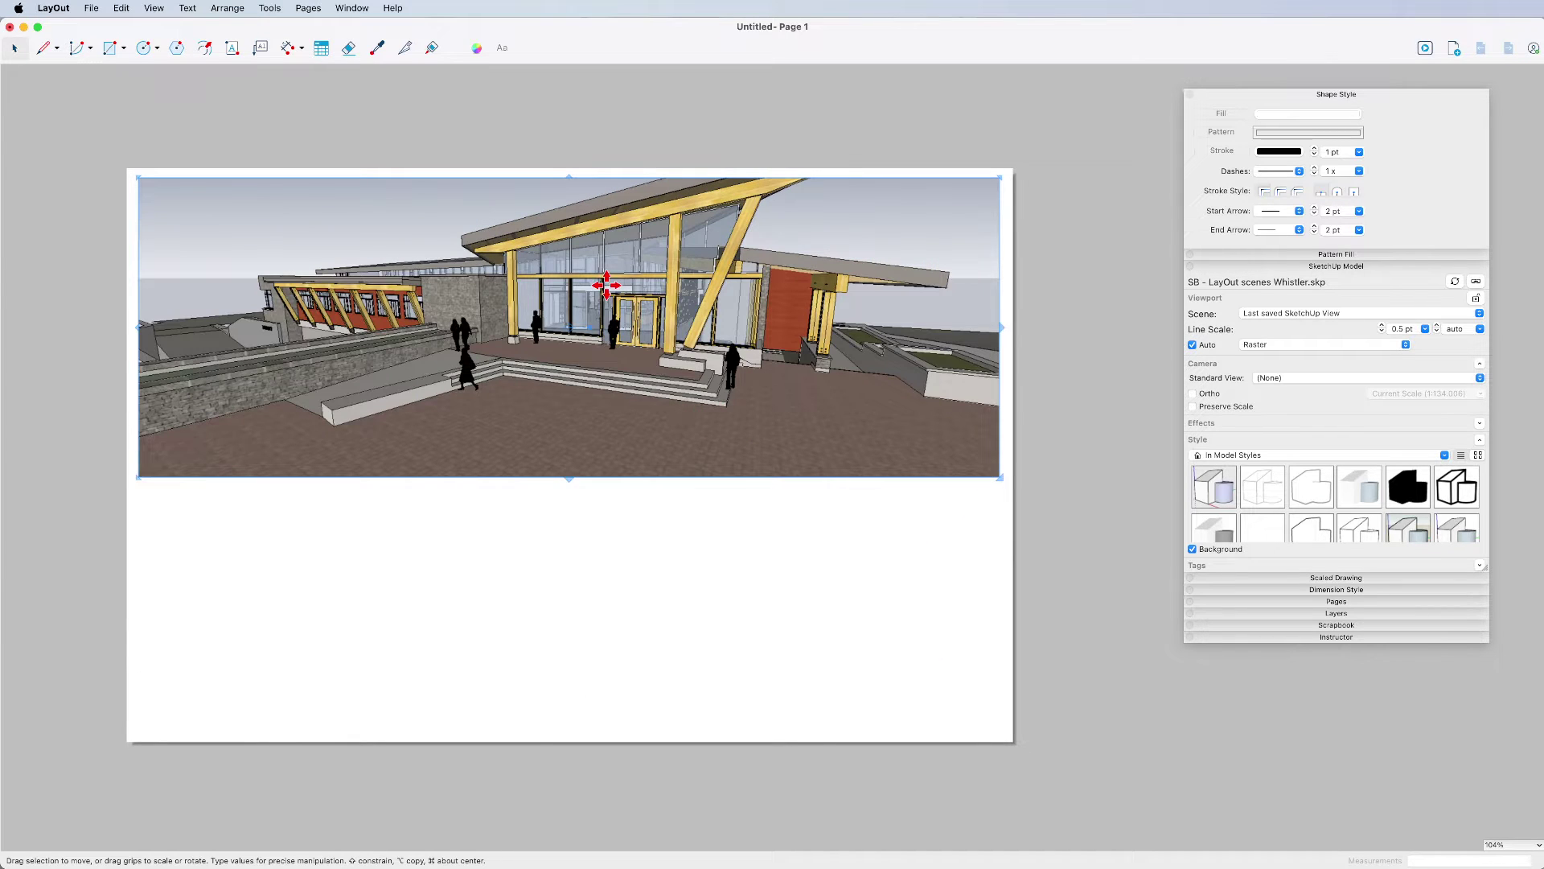
- Orbit the camera inside the wide viewport to show the library wing beside the entrance
double_click(591, 312)
mouse_move(527, 334)
mouse_down()
mouse_move(534, 414)
mouse_move(635, 350)
mouse_move(547, 342)
mouse_up()
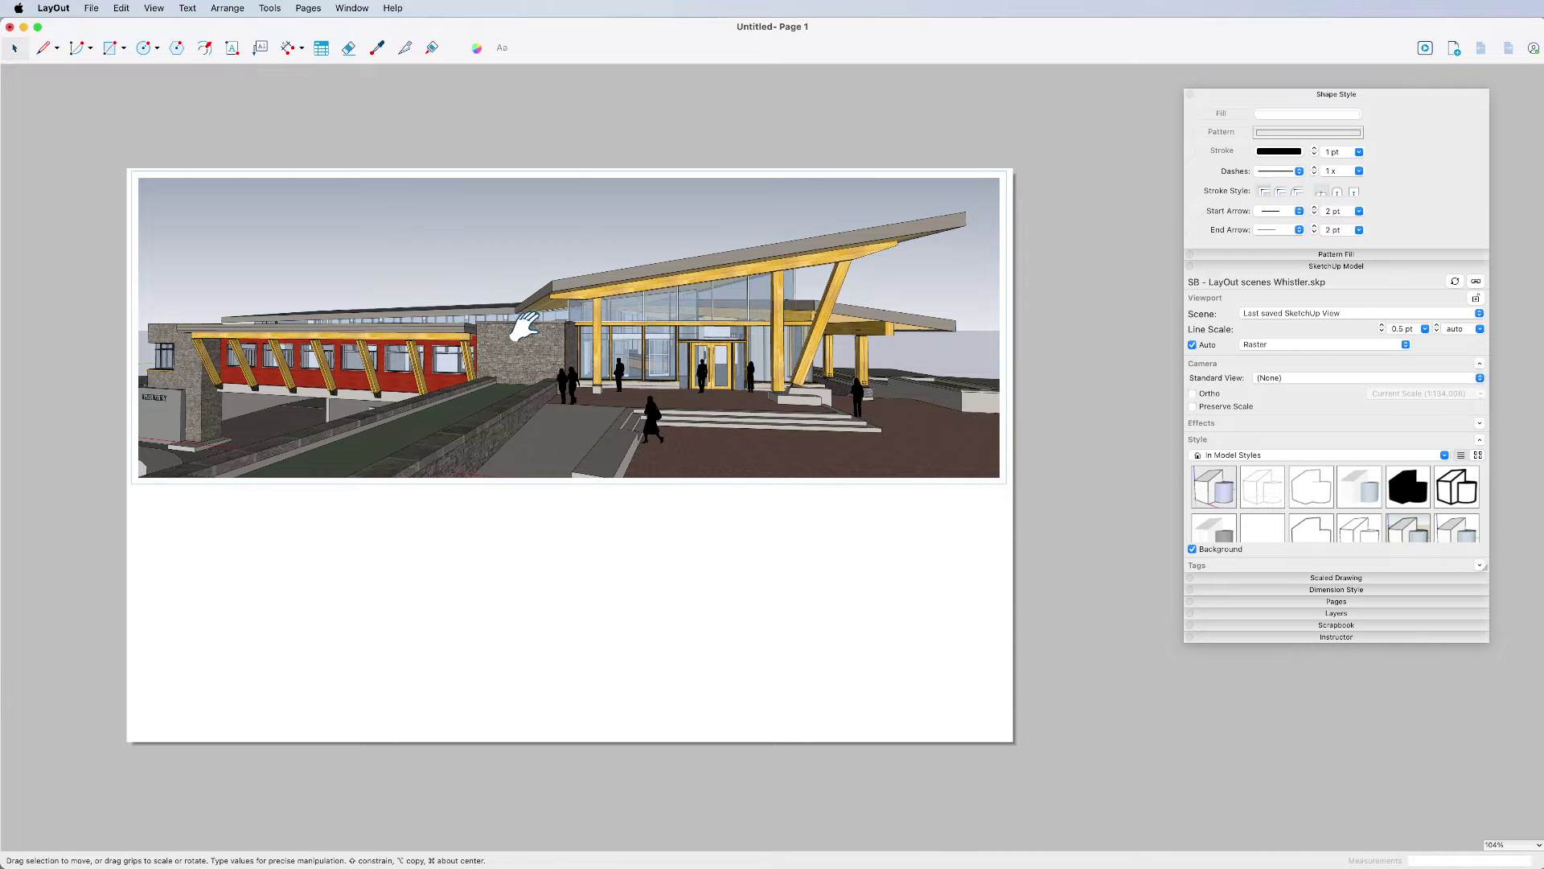
key(Escape)
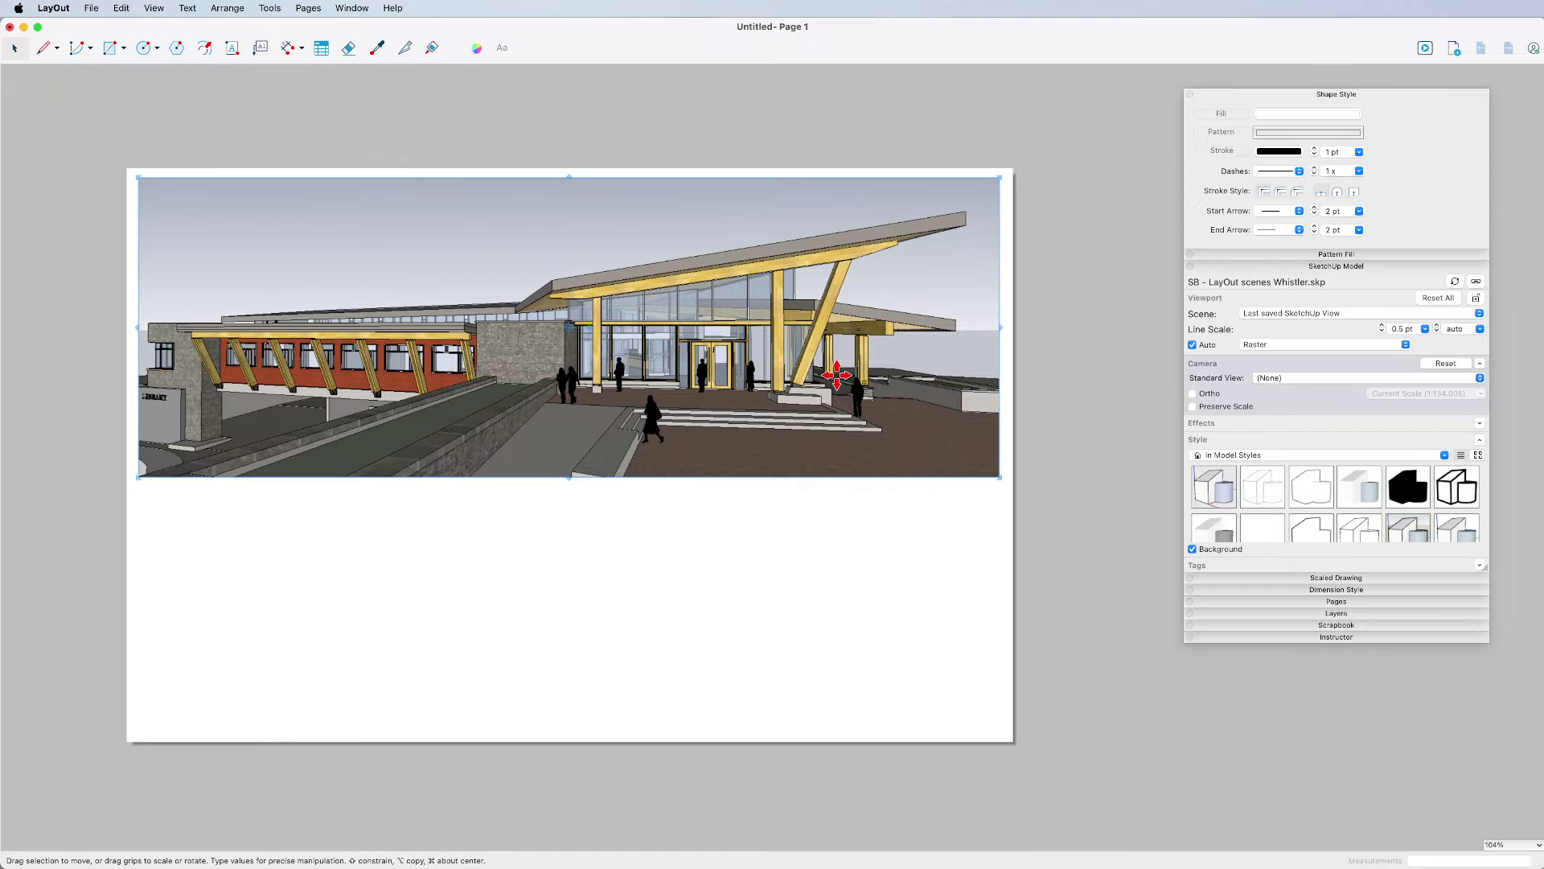
- Duplicate the wide viewport below and divide the lower half into two side-by-side viewports, the left one wider
drag(842, 338, 851, 592)
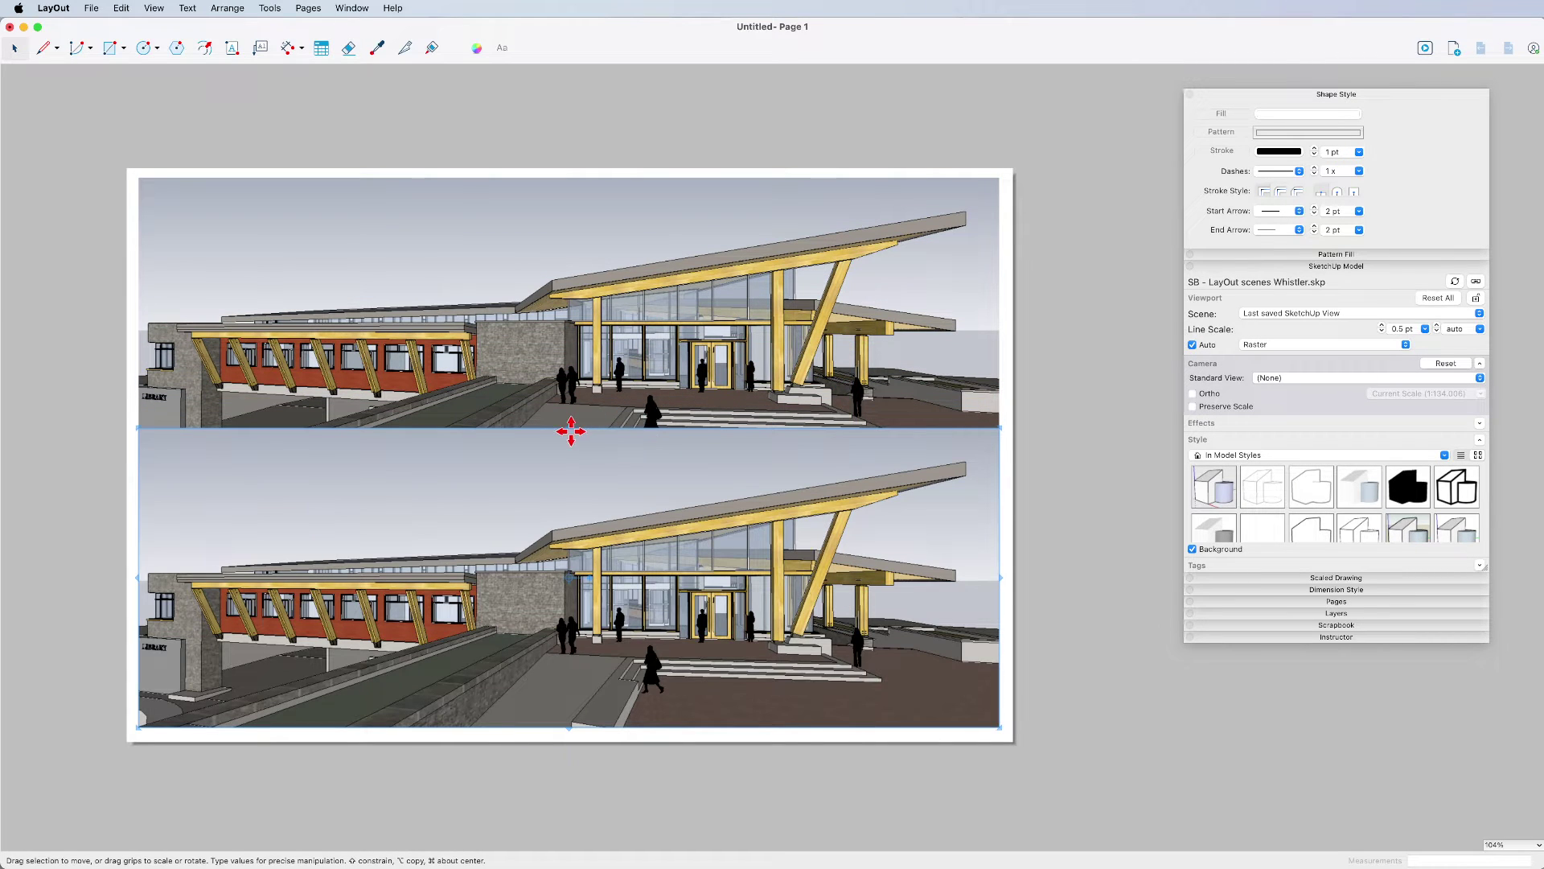
drag(571, 430, 574, 496)
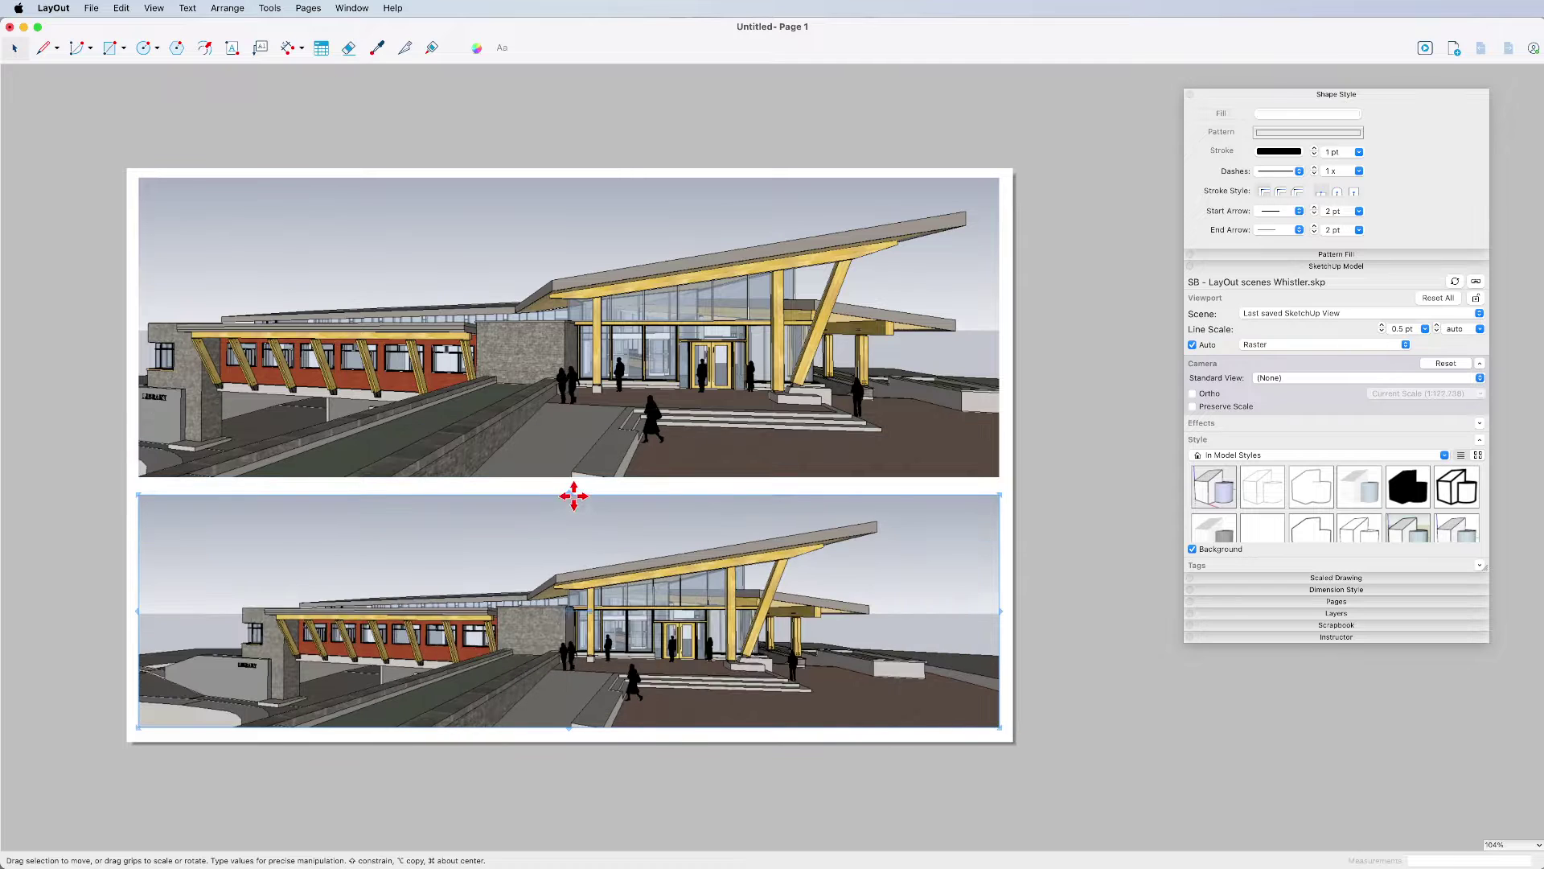
drag(137, 611, 627, 611)
alt+drag(720, 579, 233, 584)
drag(515, 610, 598, 611)
- Zoom the camera of the lower-right viewport in on the entrance doors
click(805, 629)
double_click(804, 629)
scroll(699, 613, up, 5)
scroll(700, 614, up, 5)
scroll(702, 614, up, 6)
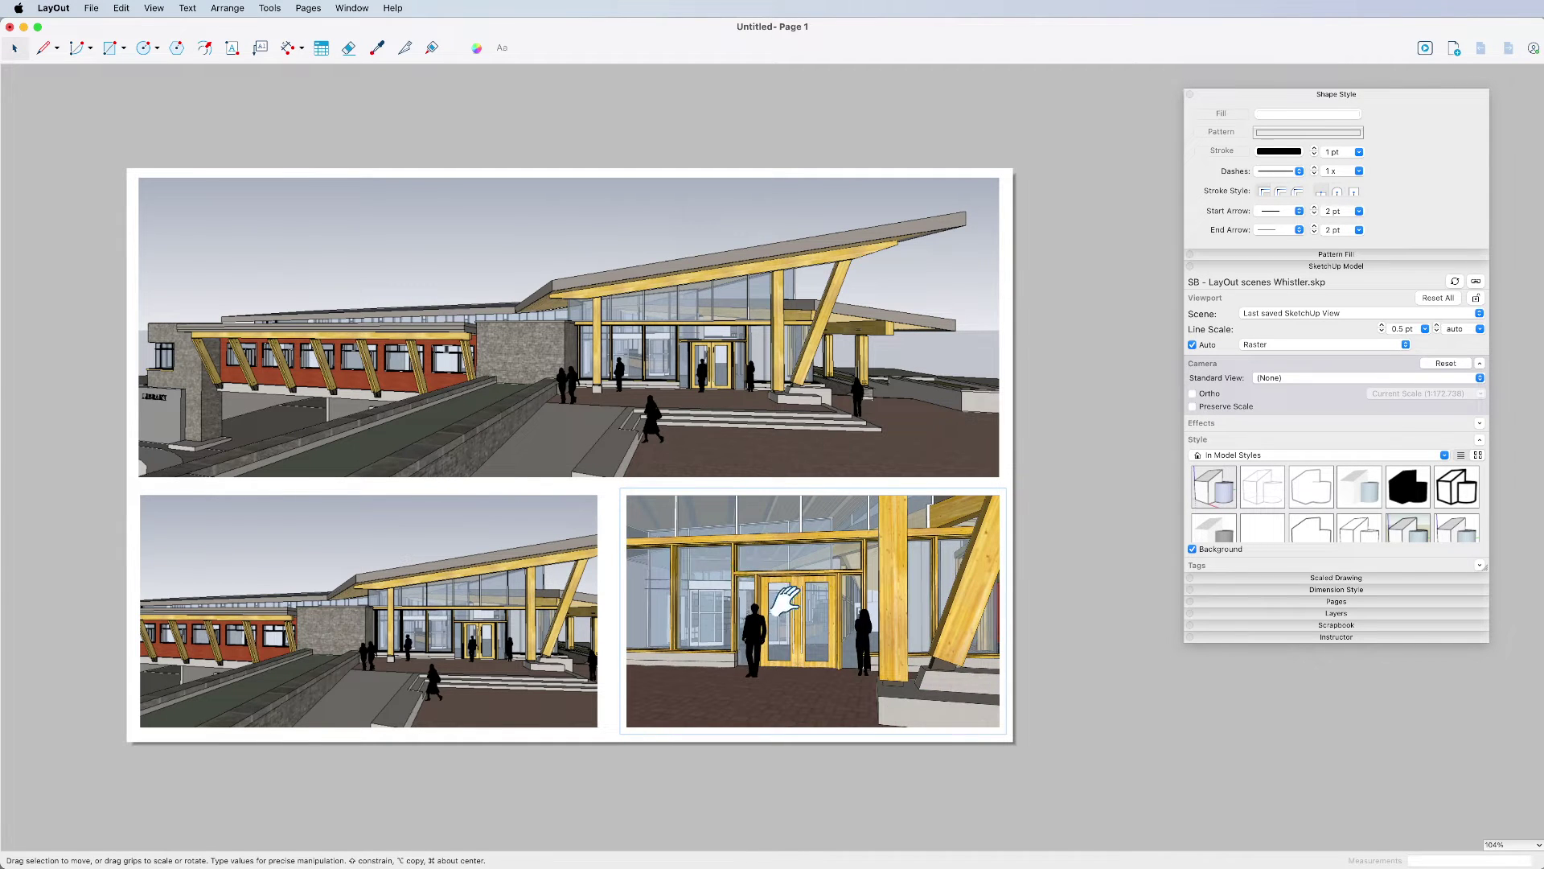
- Pan and zoom the camera of the lower-left viewport to a close perspective view of the entrance doors
click(389, 656)
double_click(428, 609)
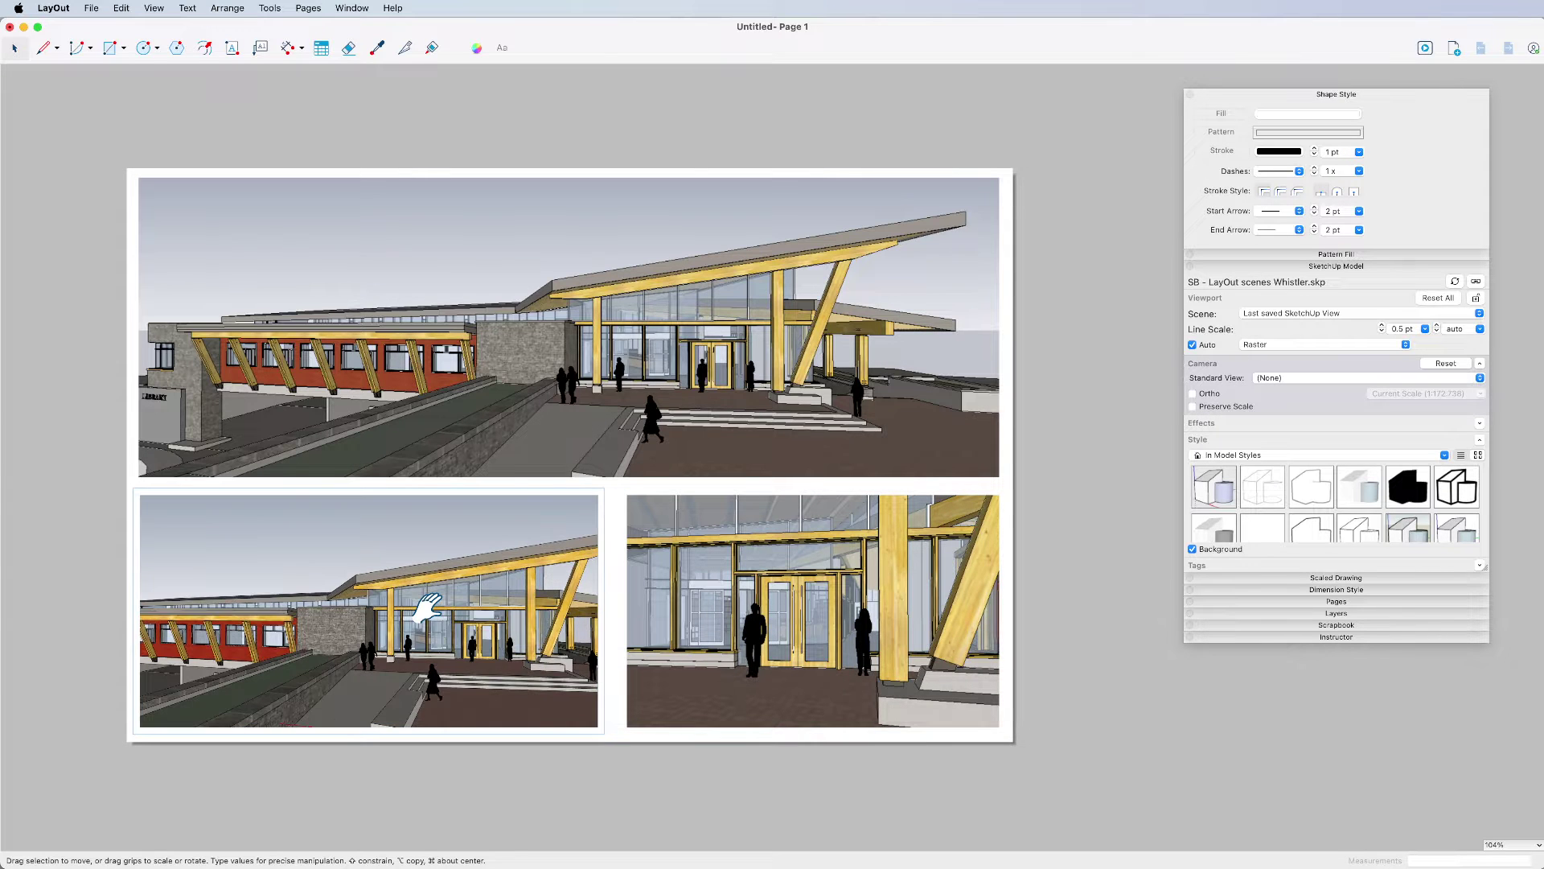
shift+middle_drag(495, 633, 462, 631)
scroll(463, 631, up, 5)
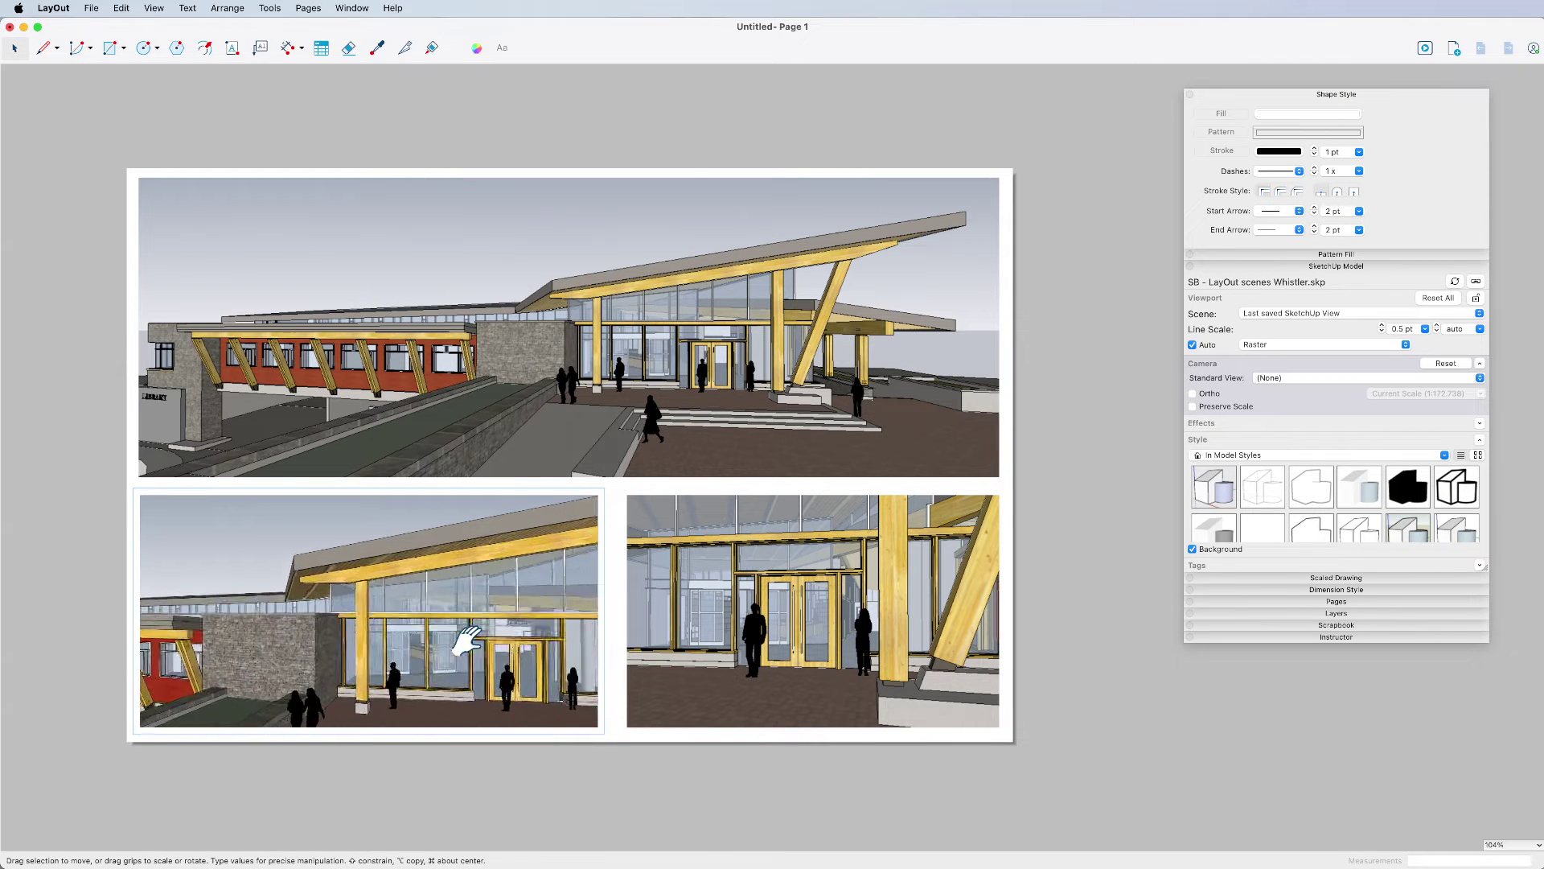
scroll(480, 640, up, 3)
scroll(434, 619, up, 3)
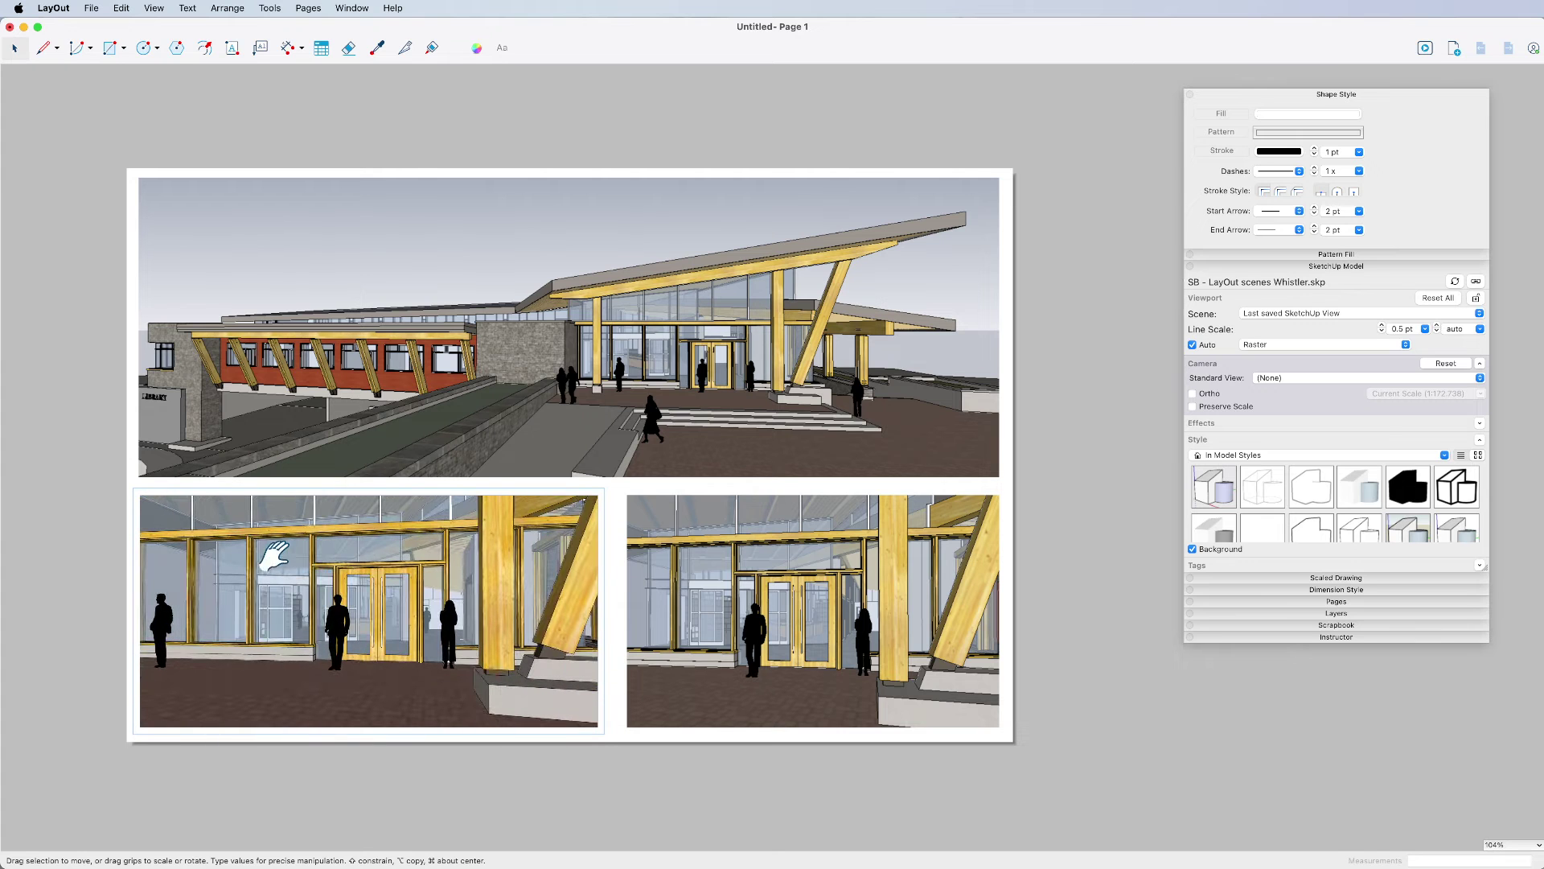
scroll(390, 600, up, 4)
shift+middle_drag(394, 599, 300, 555)
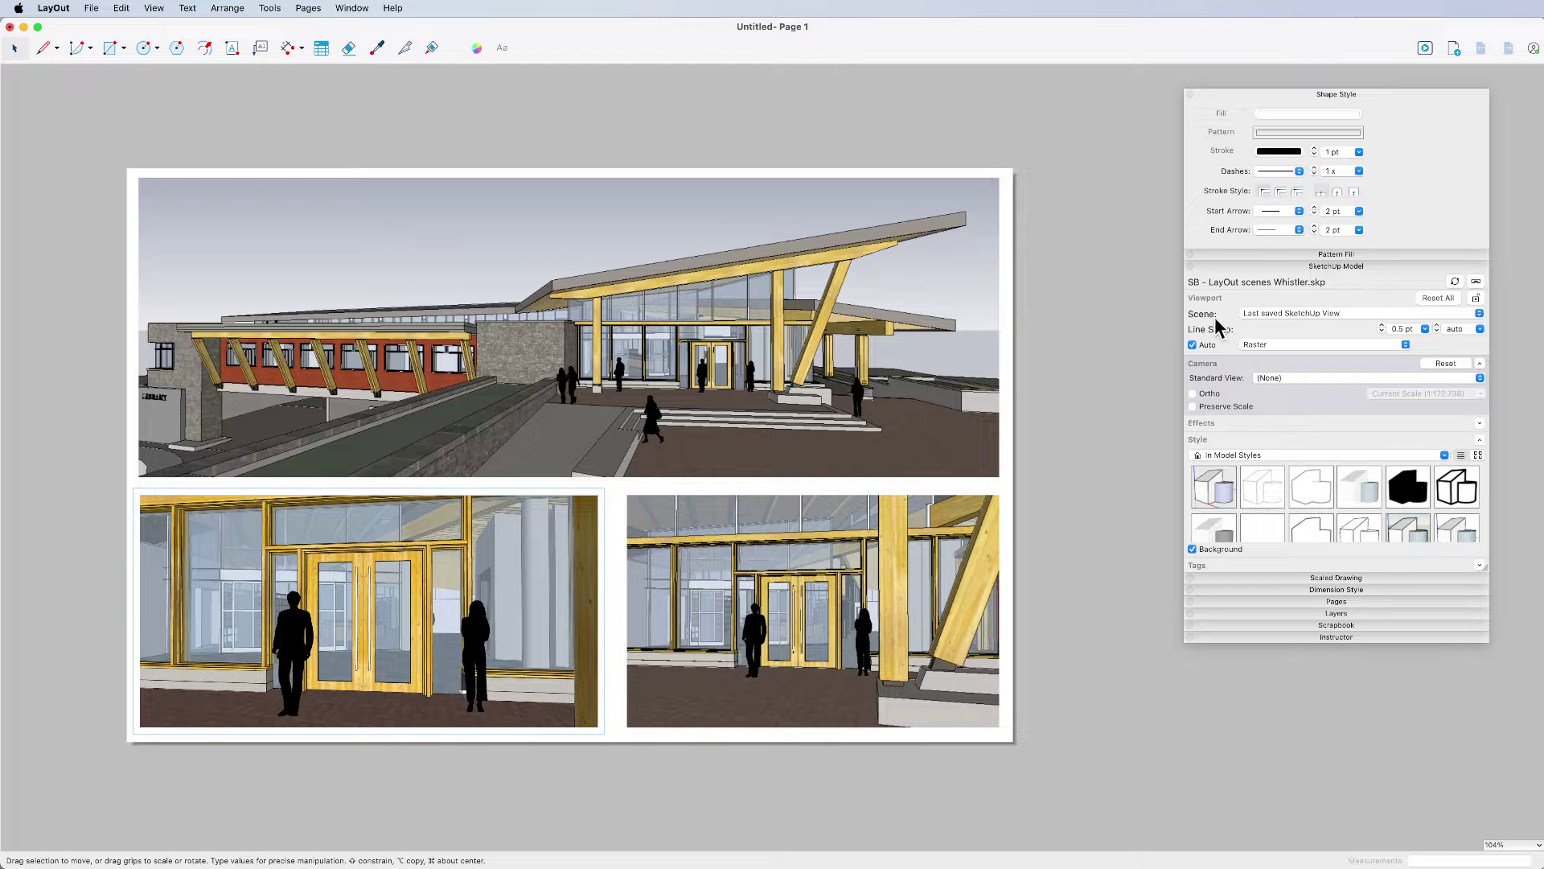
- Set the lower-left viewport to the Front standard view with Ortho projection
click(1291, 378)
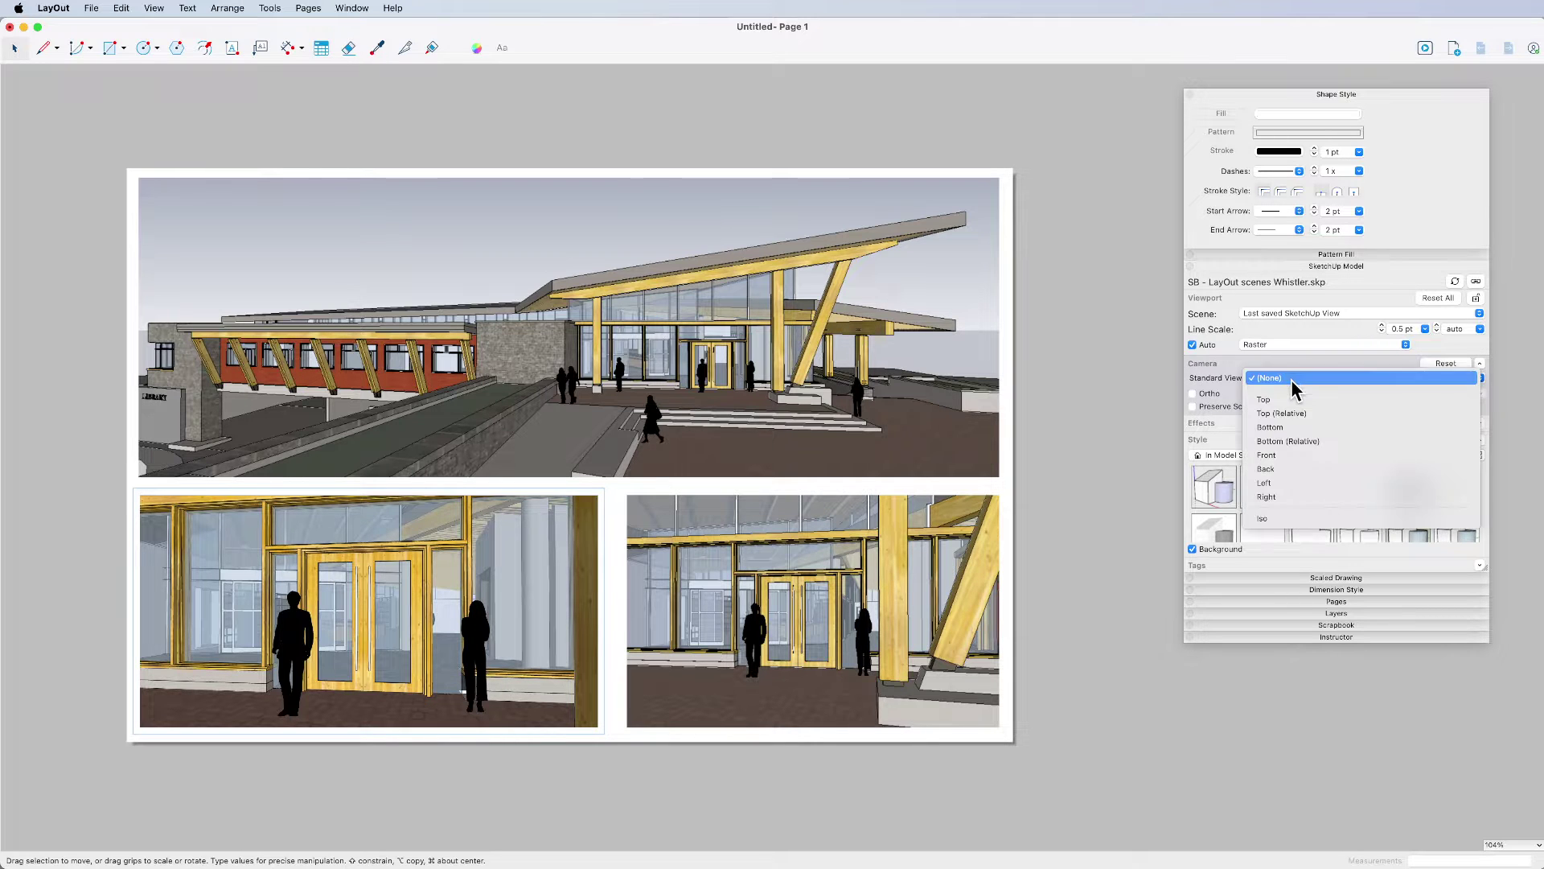
click(1283, 455)
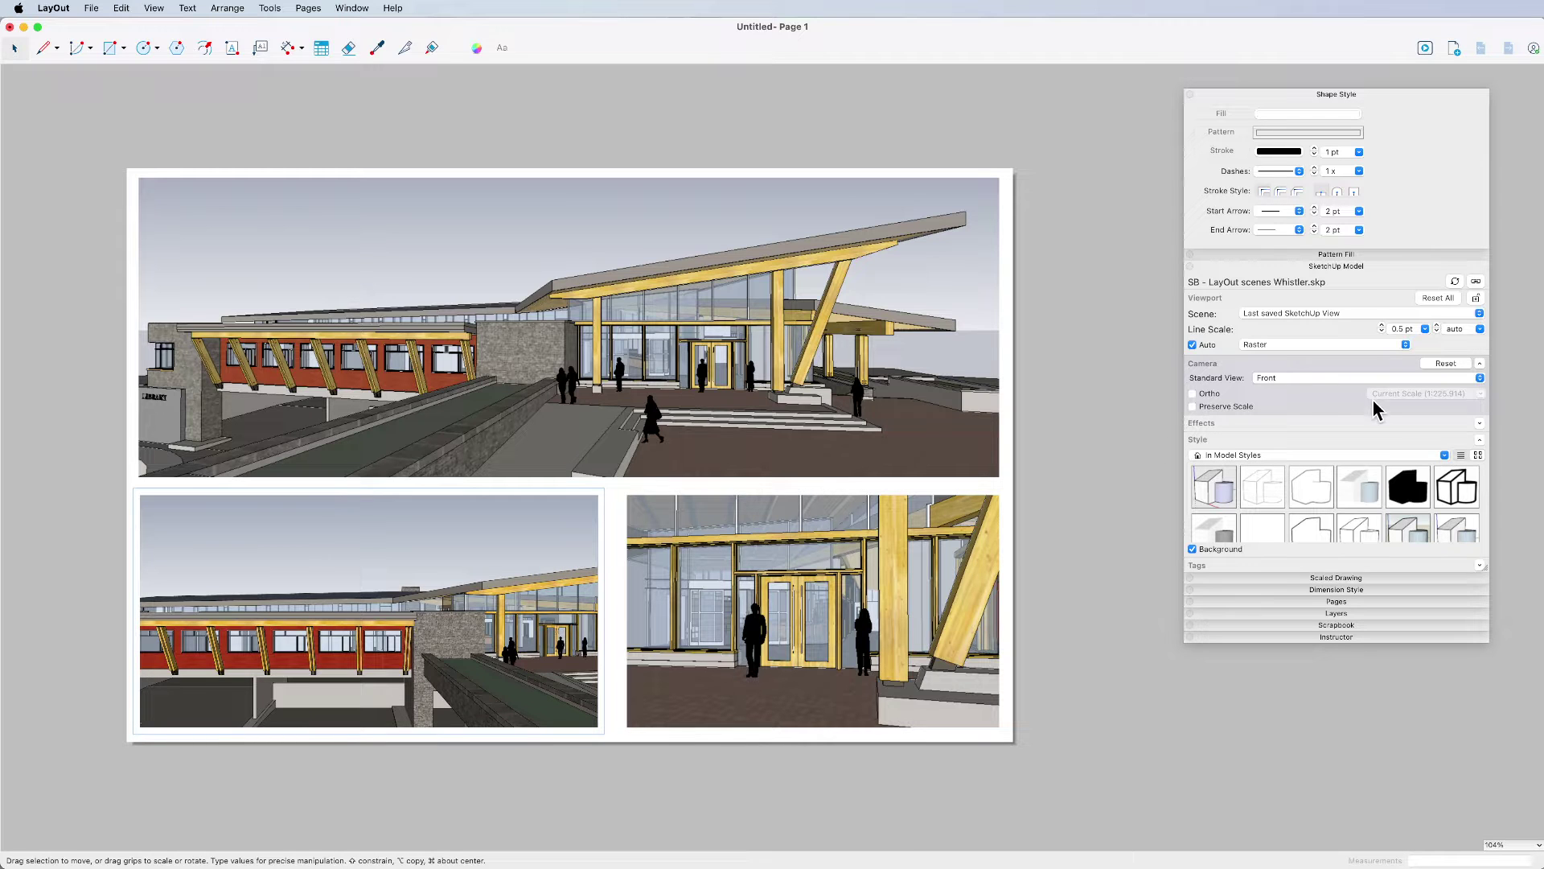
click(1192, 393)
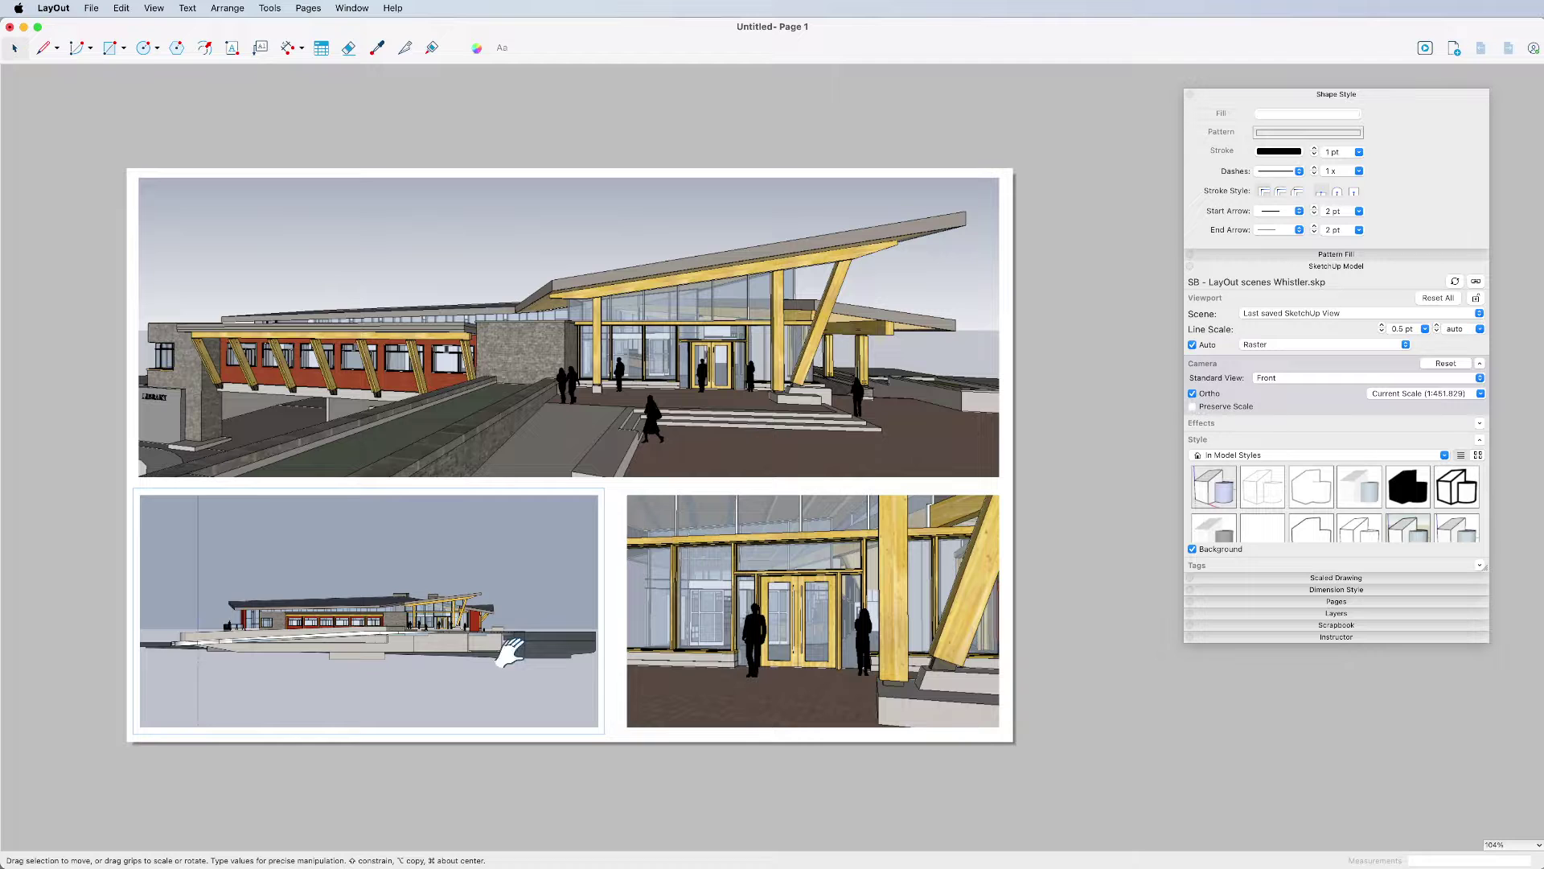
- Reframe the front elevation in the lower-left viewport around the double entrance doors, and finish editing the viewport
double_click(442, 621)
shift+middle_drag(442, 621, 406, 618)
scroll(448, 630, up, 5)
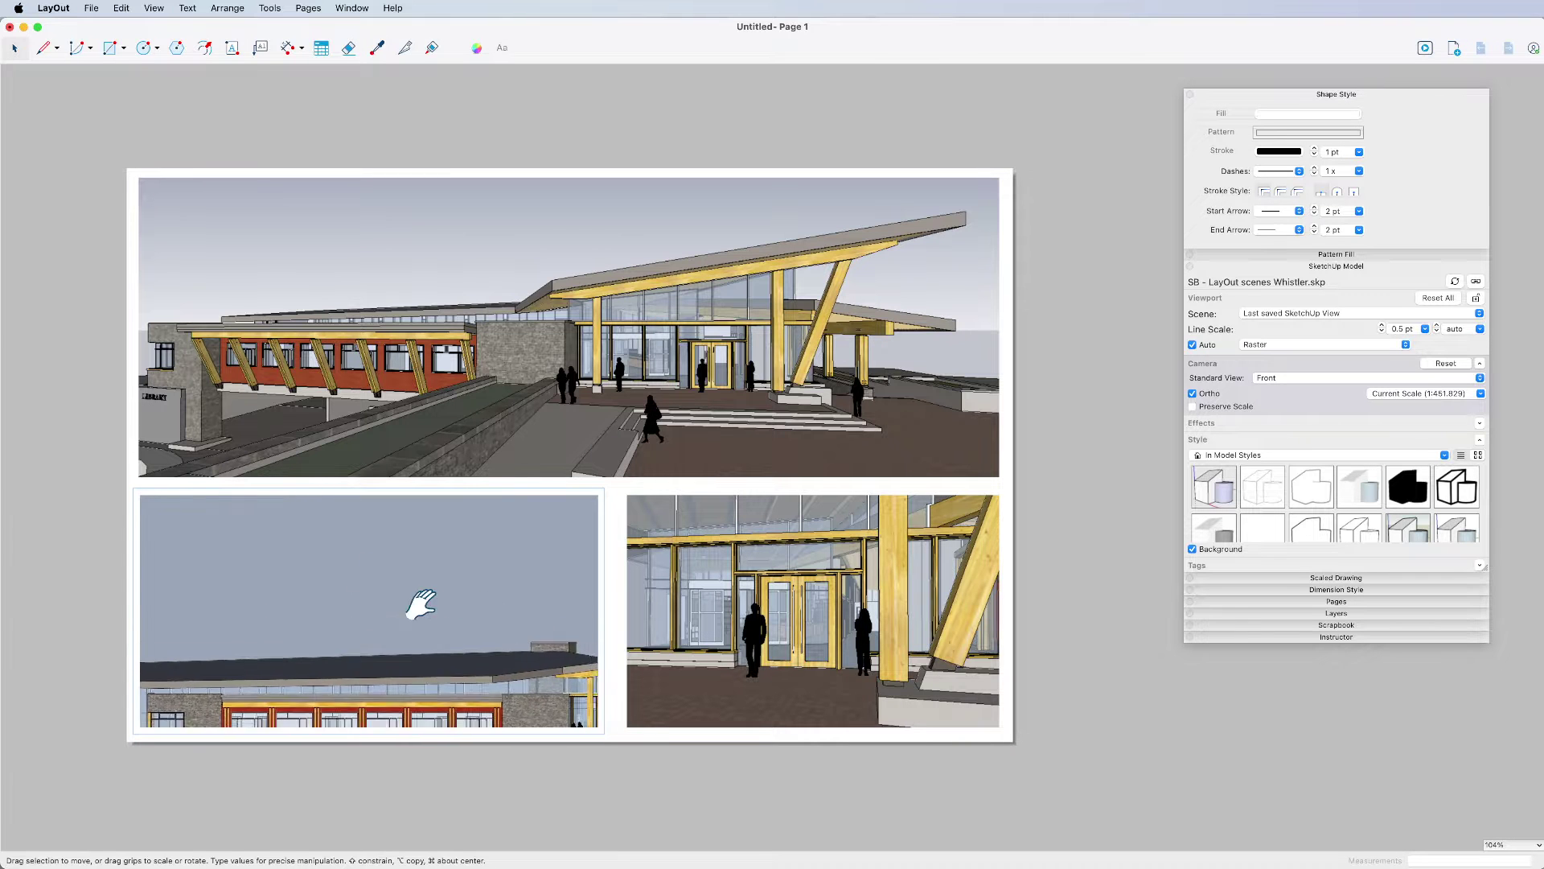
shift+middle_drag(483, 653, 326, 599)
scroll(325, 599, up, 8)
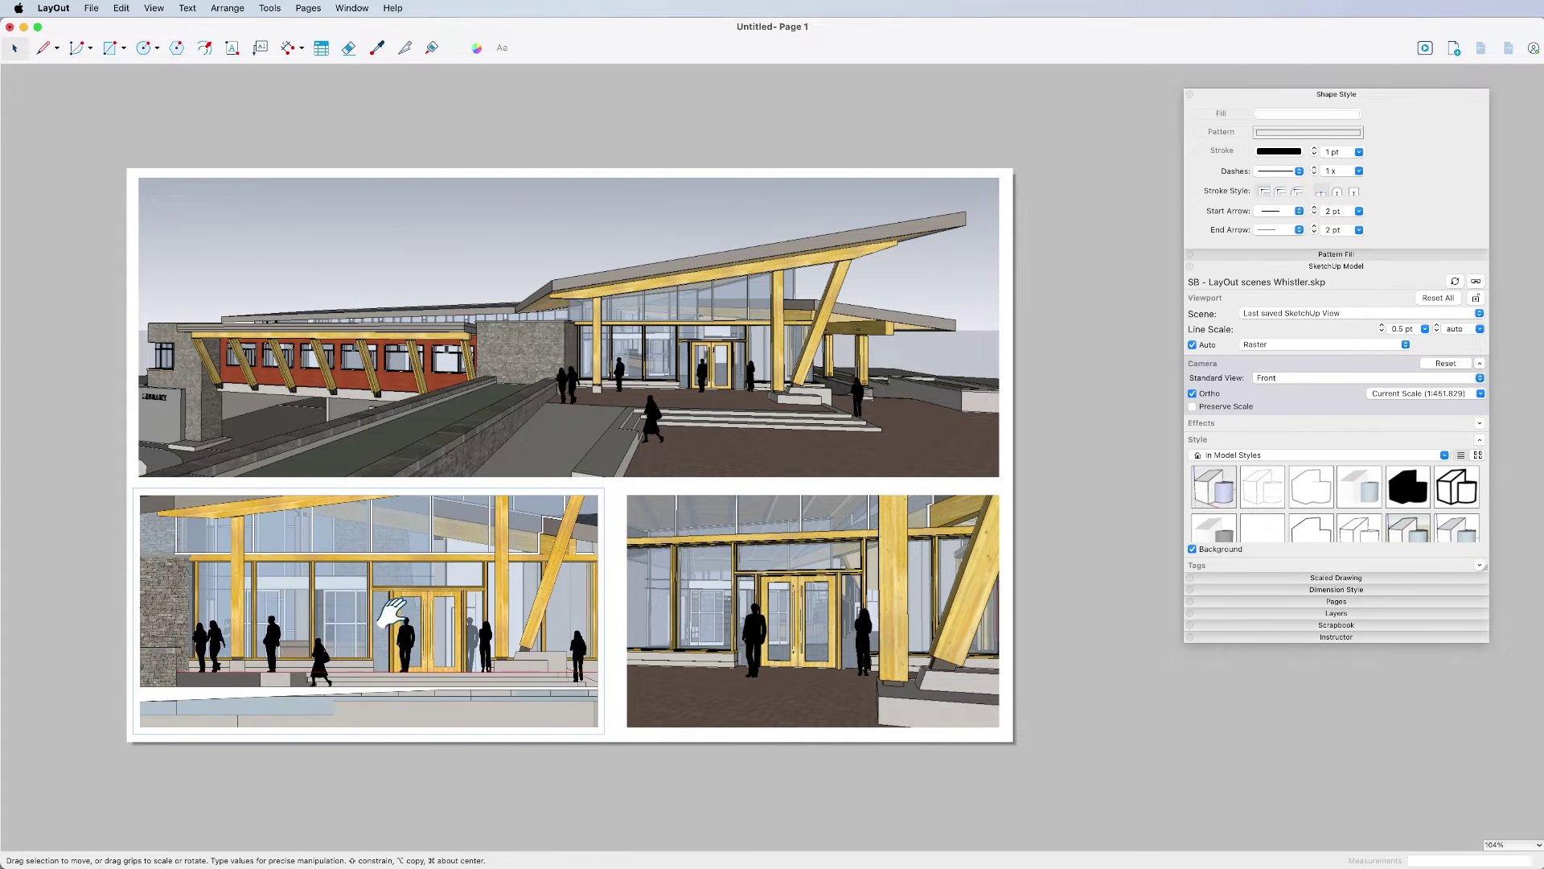
scroll(419, 653, up, 6)
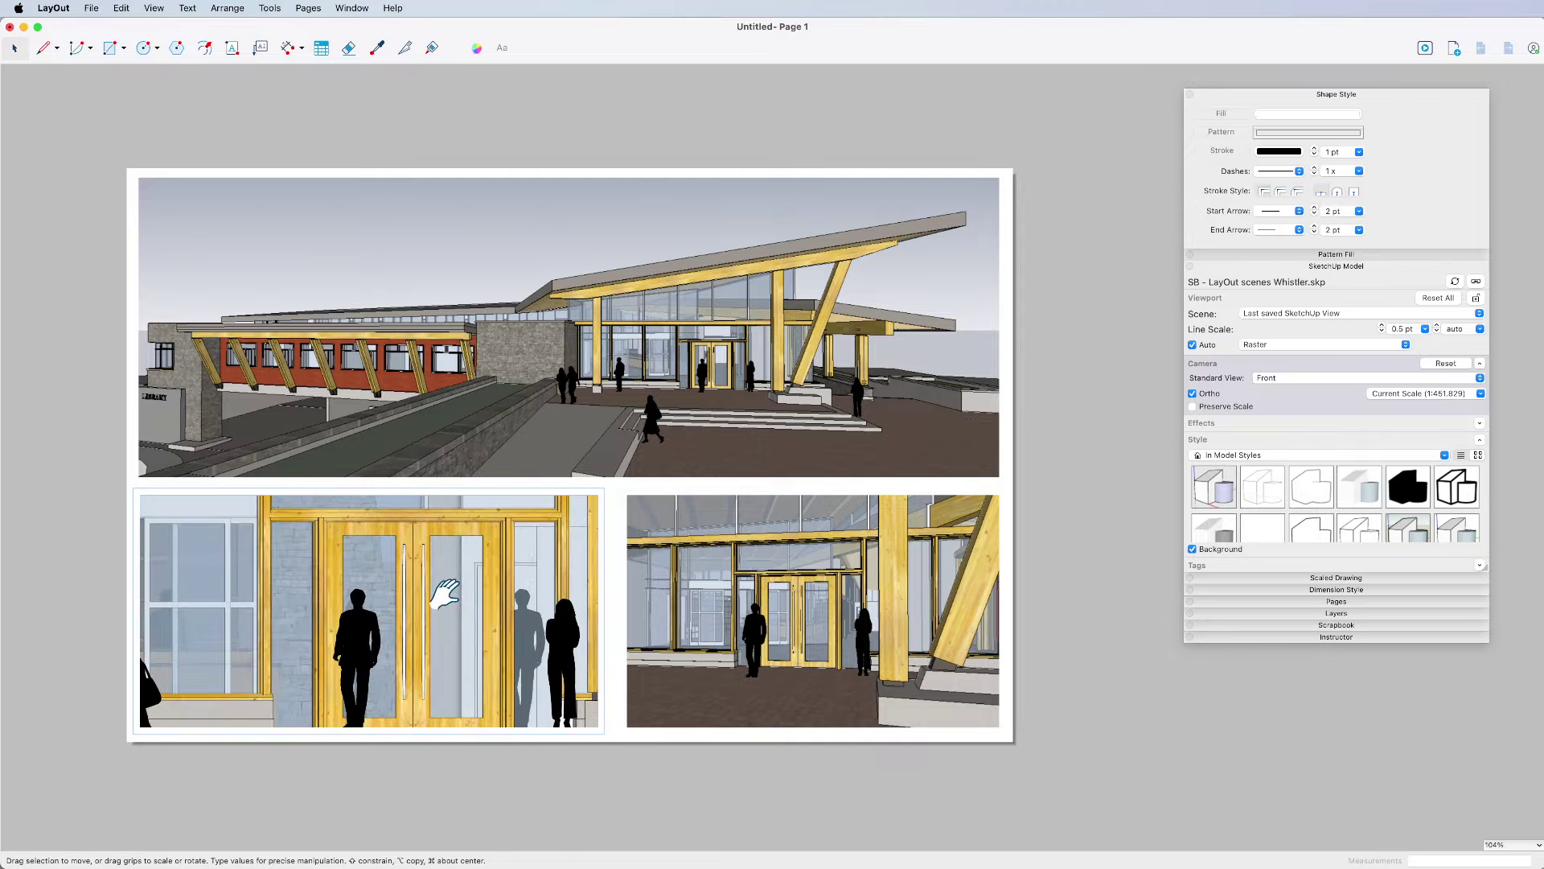
scroll(448, 586, up, 3)
scroll(471, 567, down, 2)
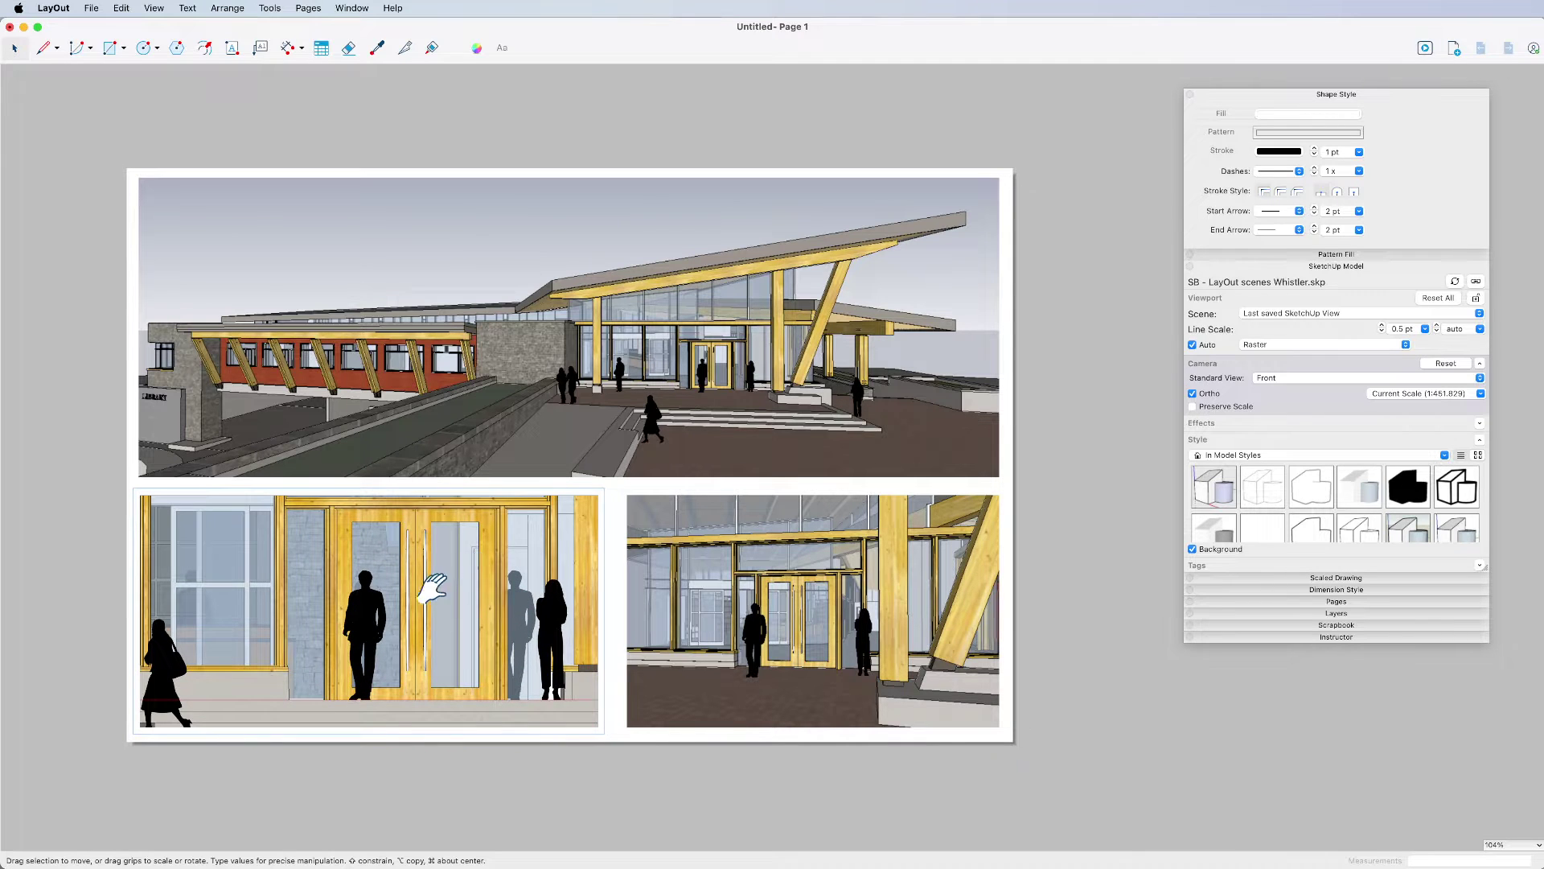
scroll(440, 604, down, 1)
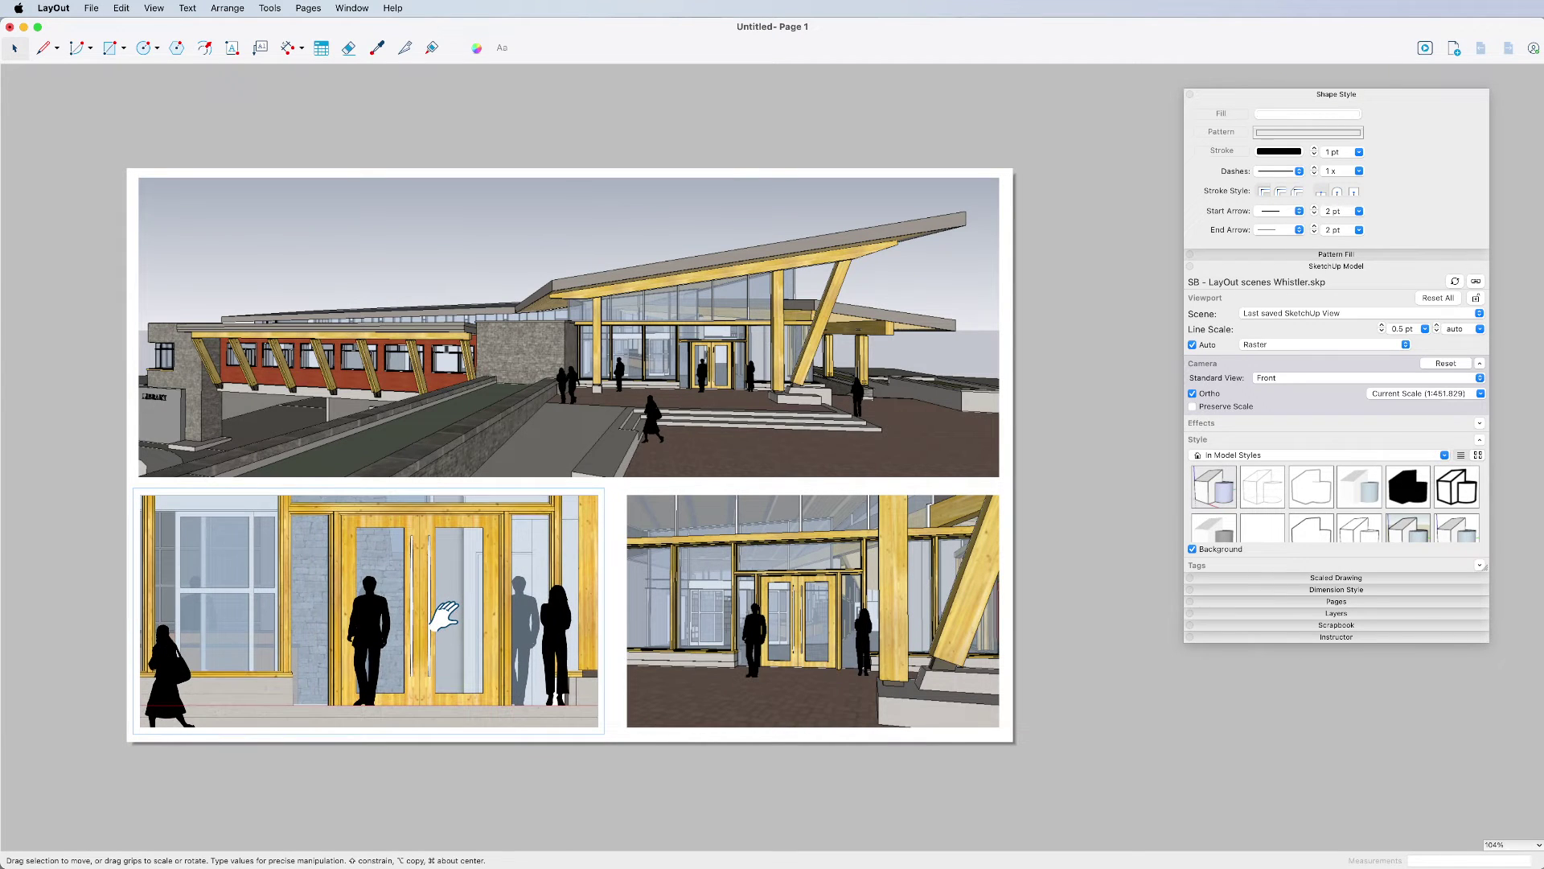
click(1087, 531)
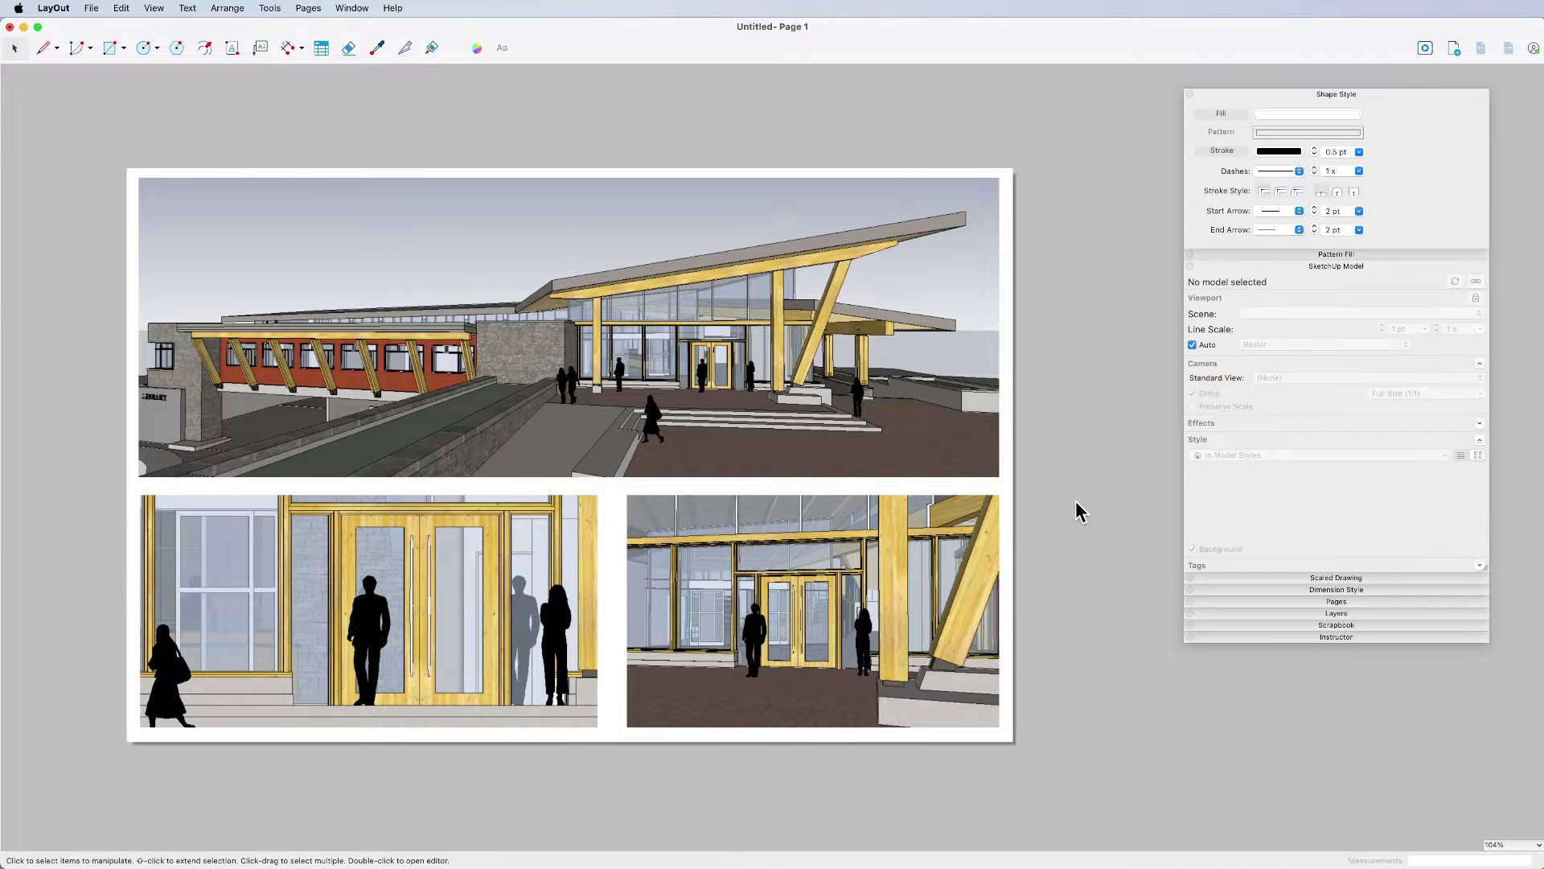
- Add a black outline stroke to all three viewports
key(super+a)
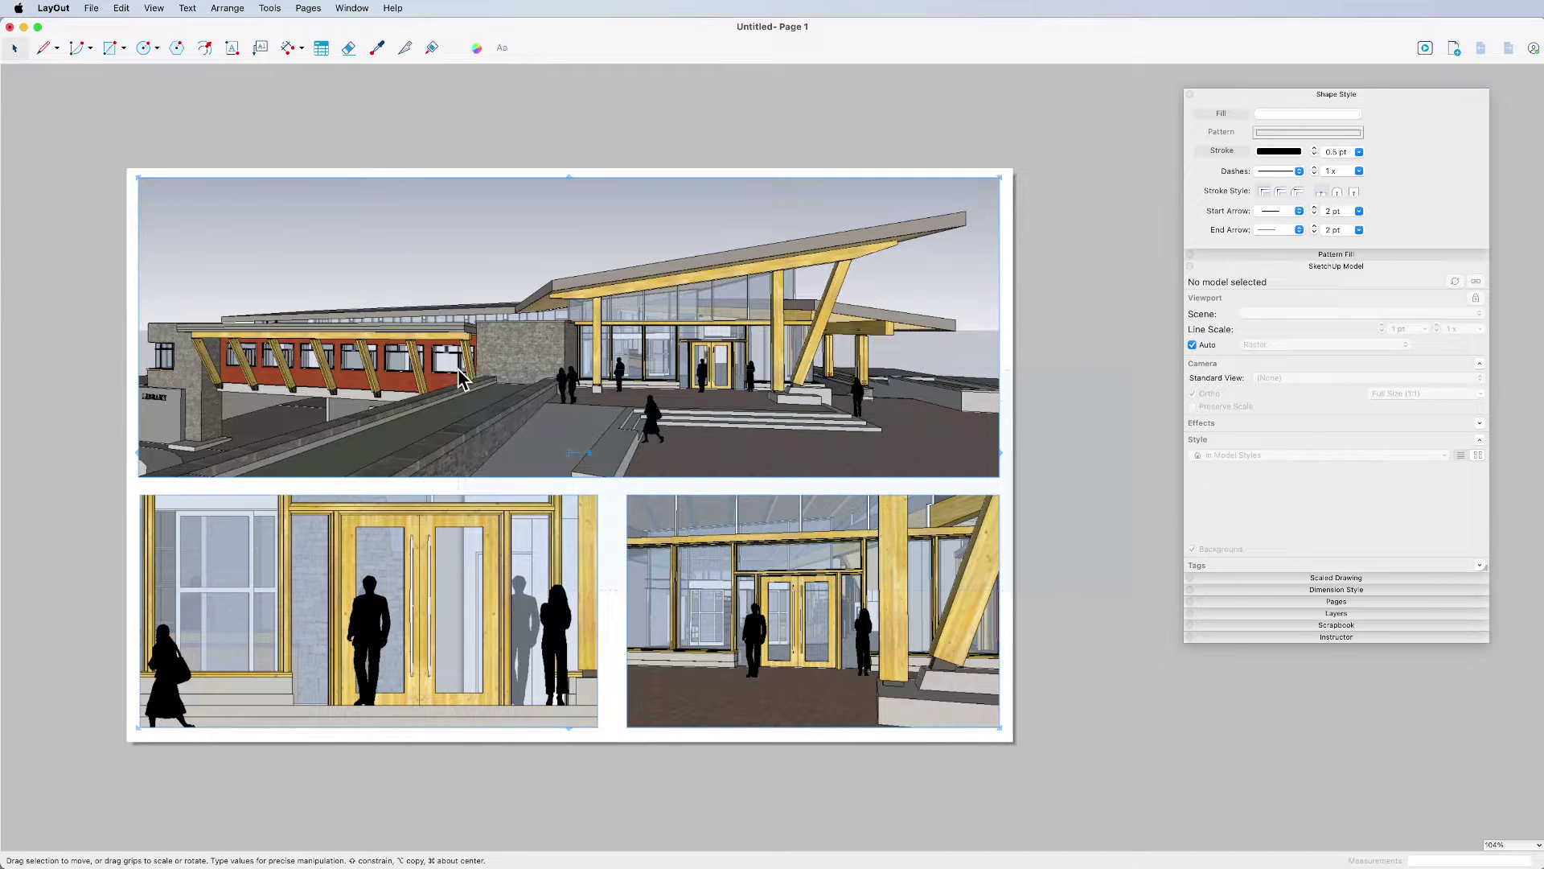
click(1044, 348)
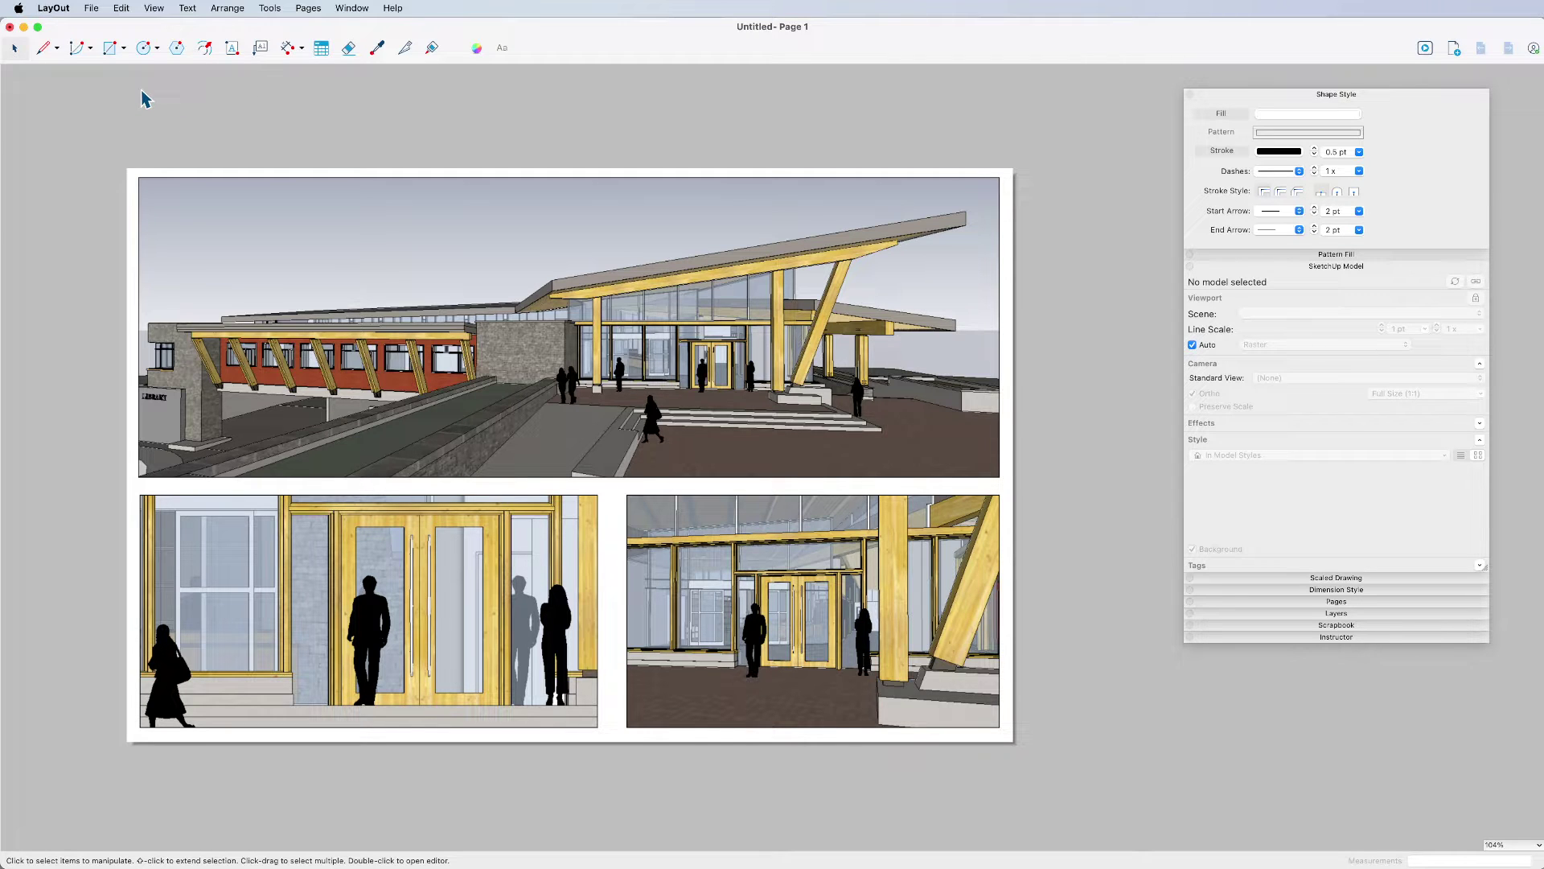
- Dimension the width of the left door's glass panel in the front elevation, placing the text across the glass
click(288, 48)
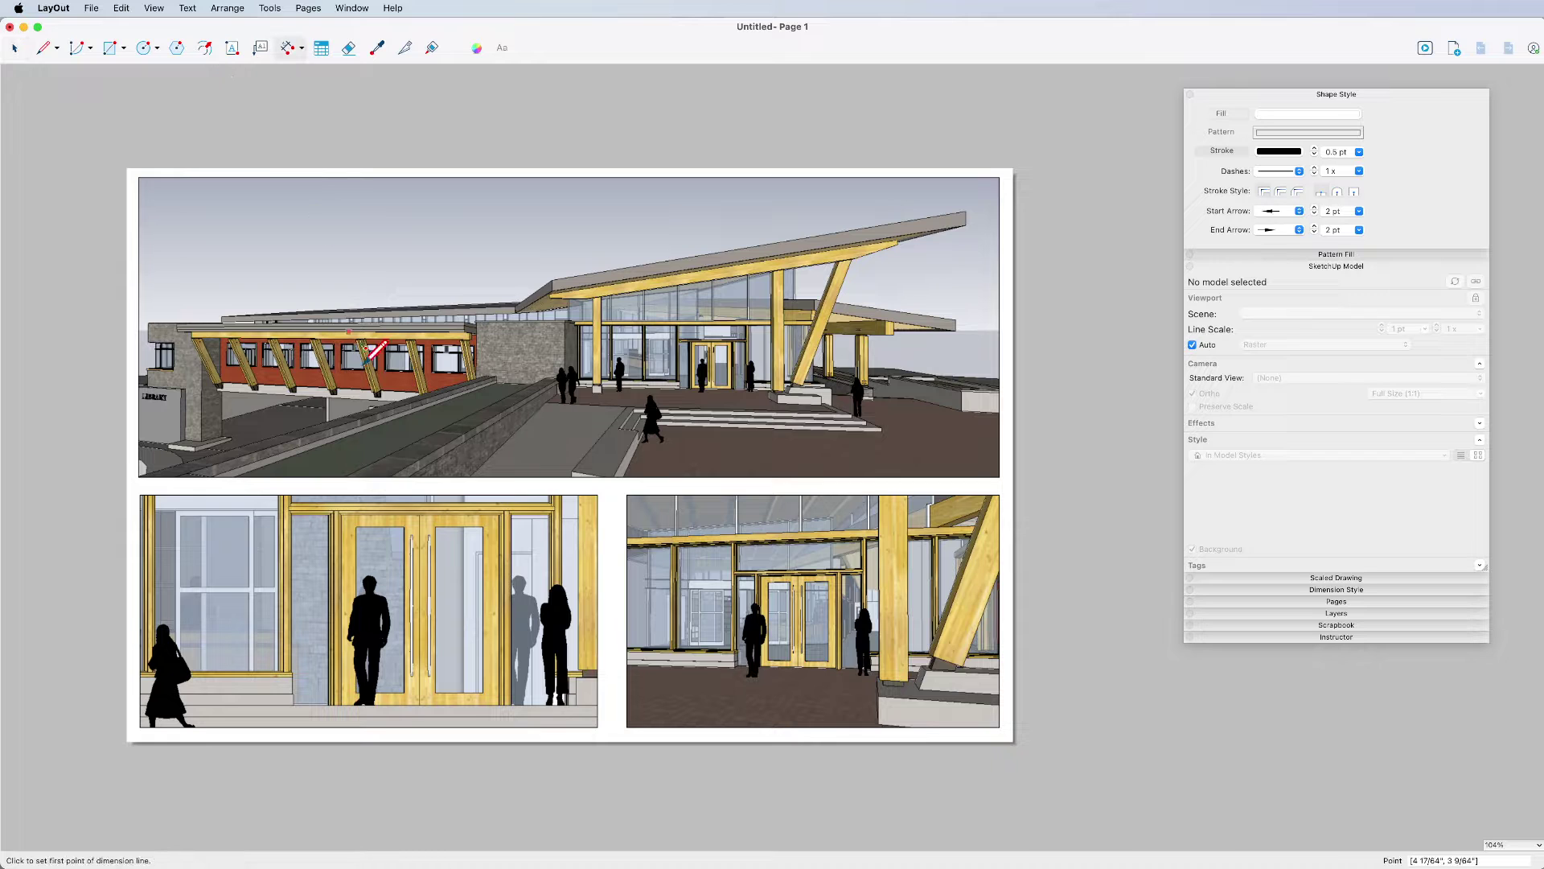
click(403, 526)
click(360, 523)
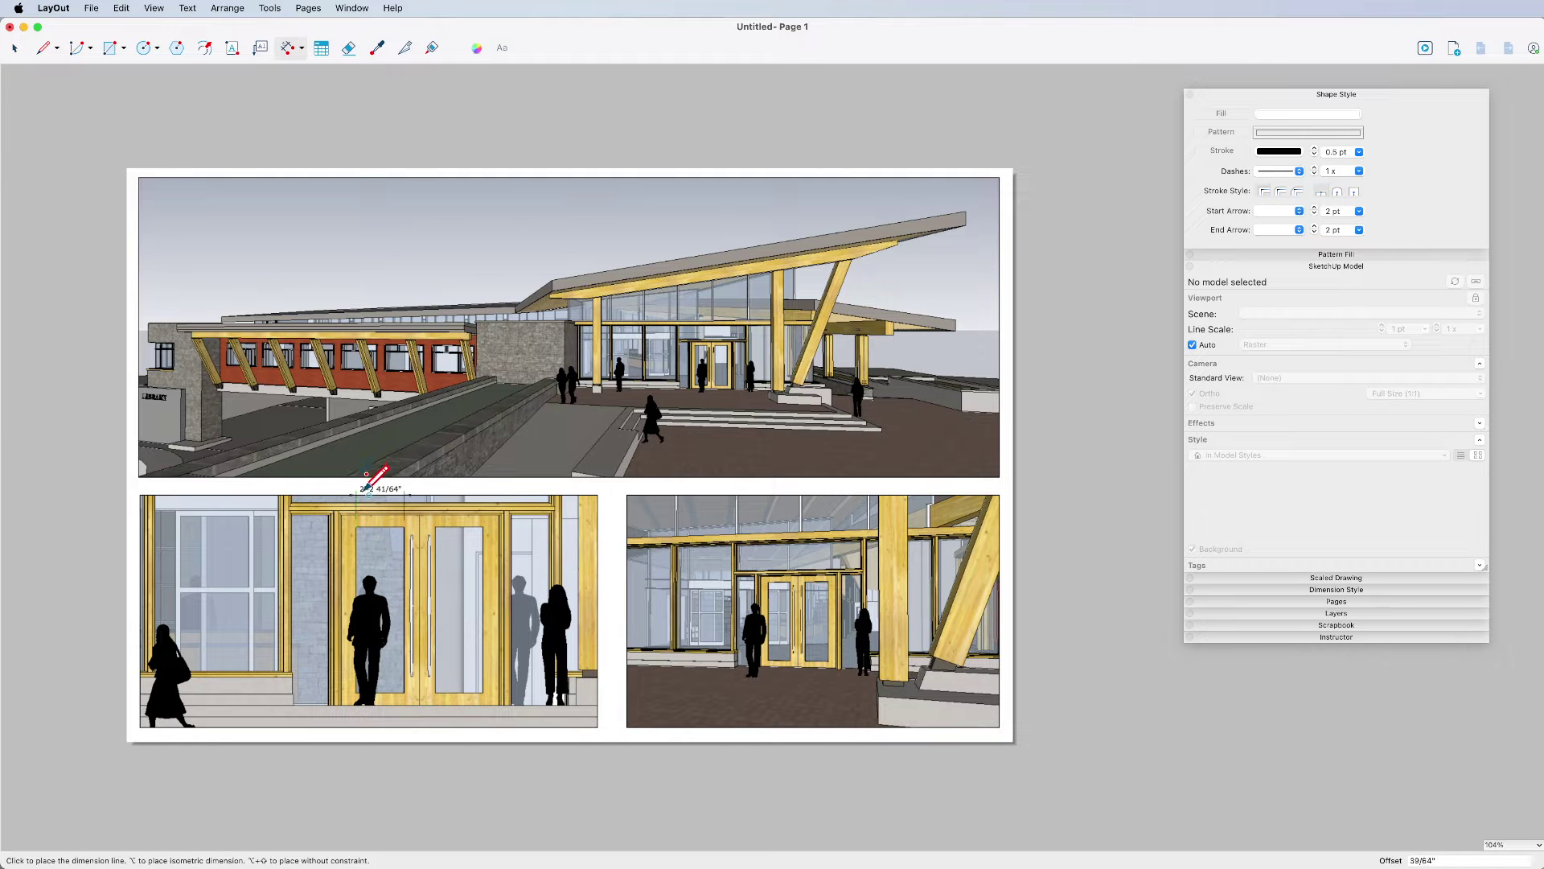
click(369, 553)
- Dimension the full height of the entrance door, placing the dimension line over the right door
click(420, 515)
click(421, 705)
click(447, 691)
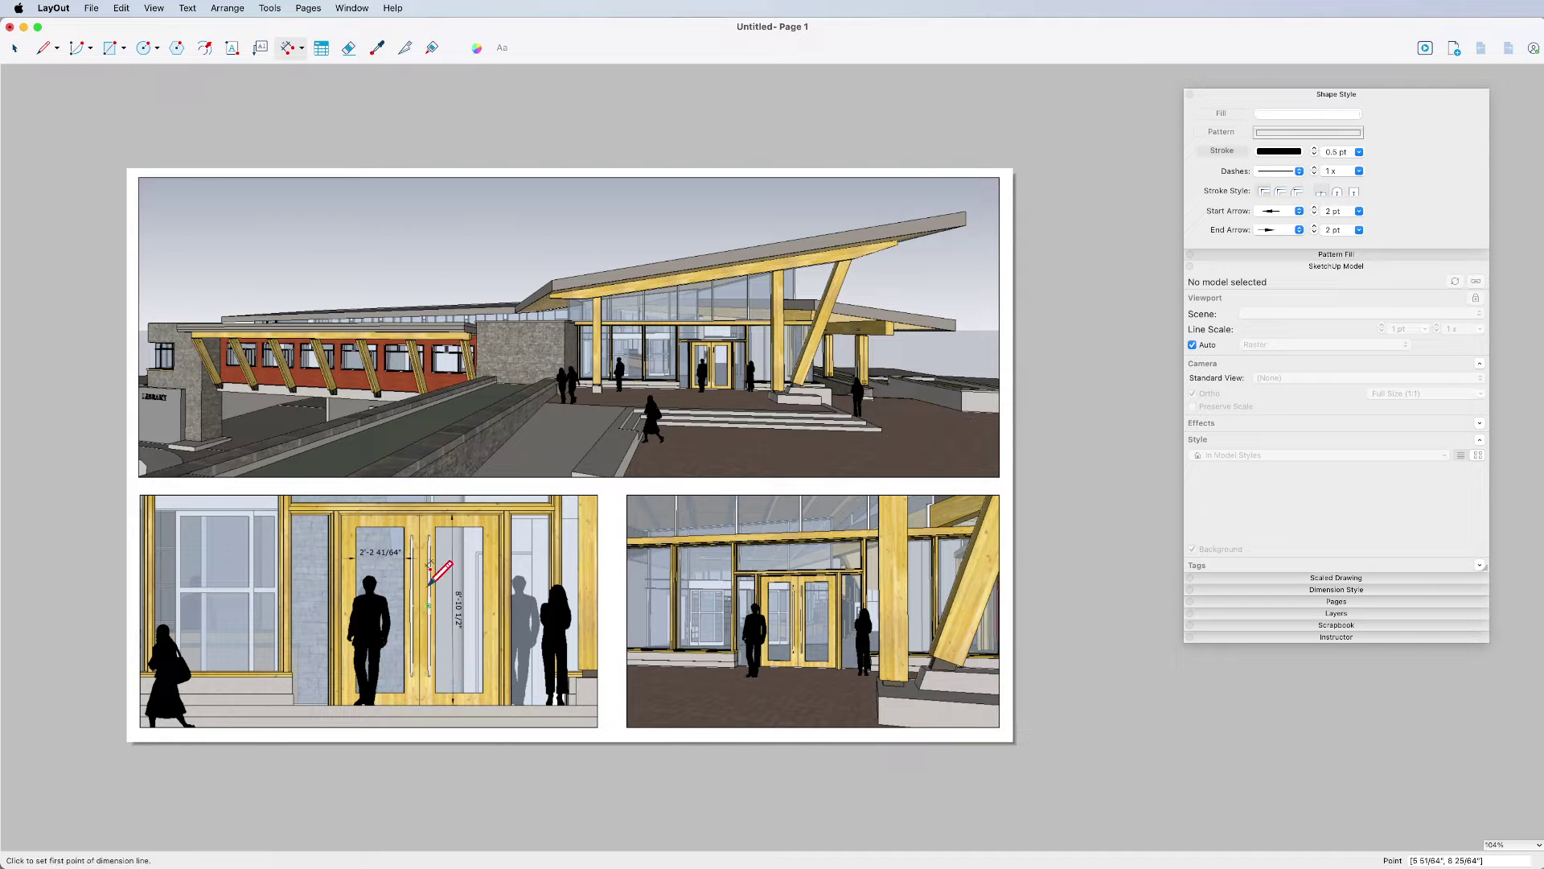
- Dimension the height of the right door's glass panel, and select the front elevation viewport
click(432, 685)
click(441, 521)
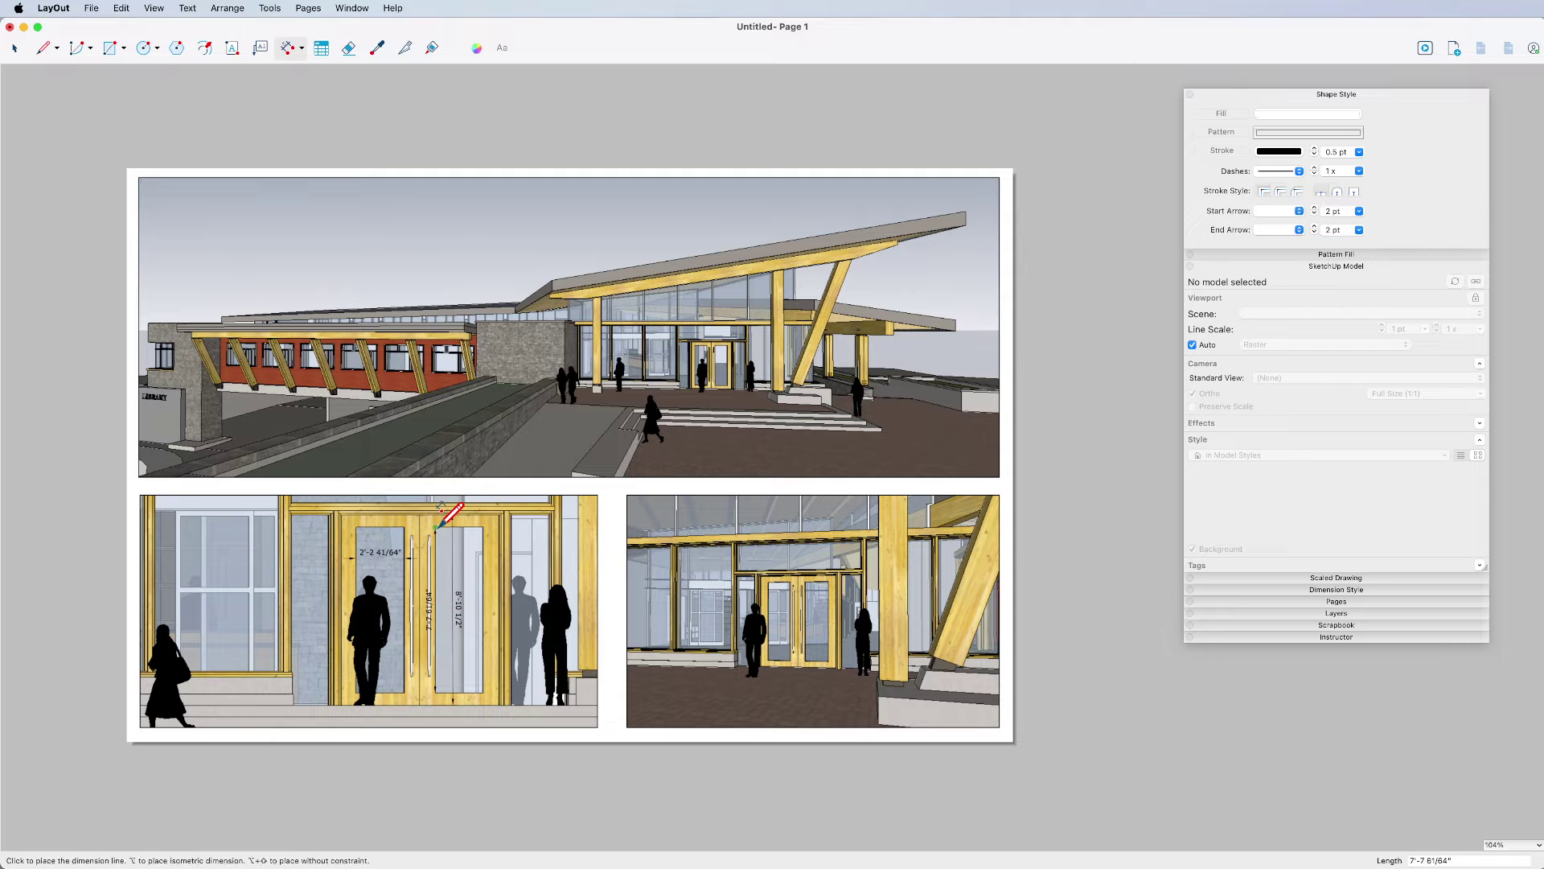
click(448, 517)
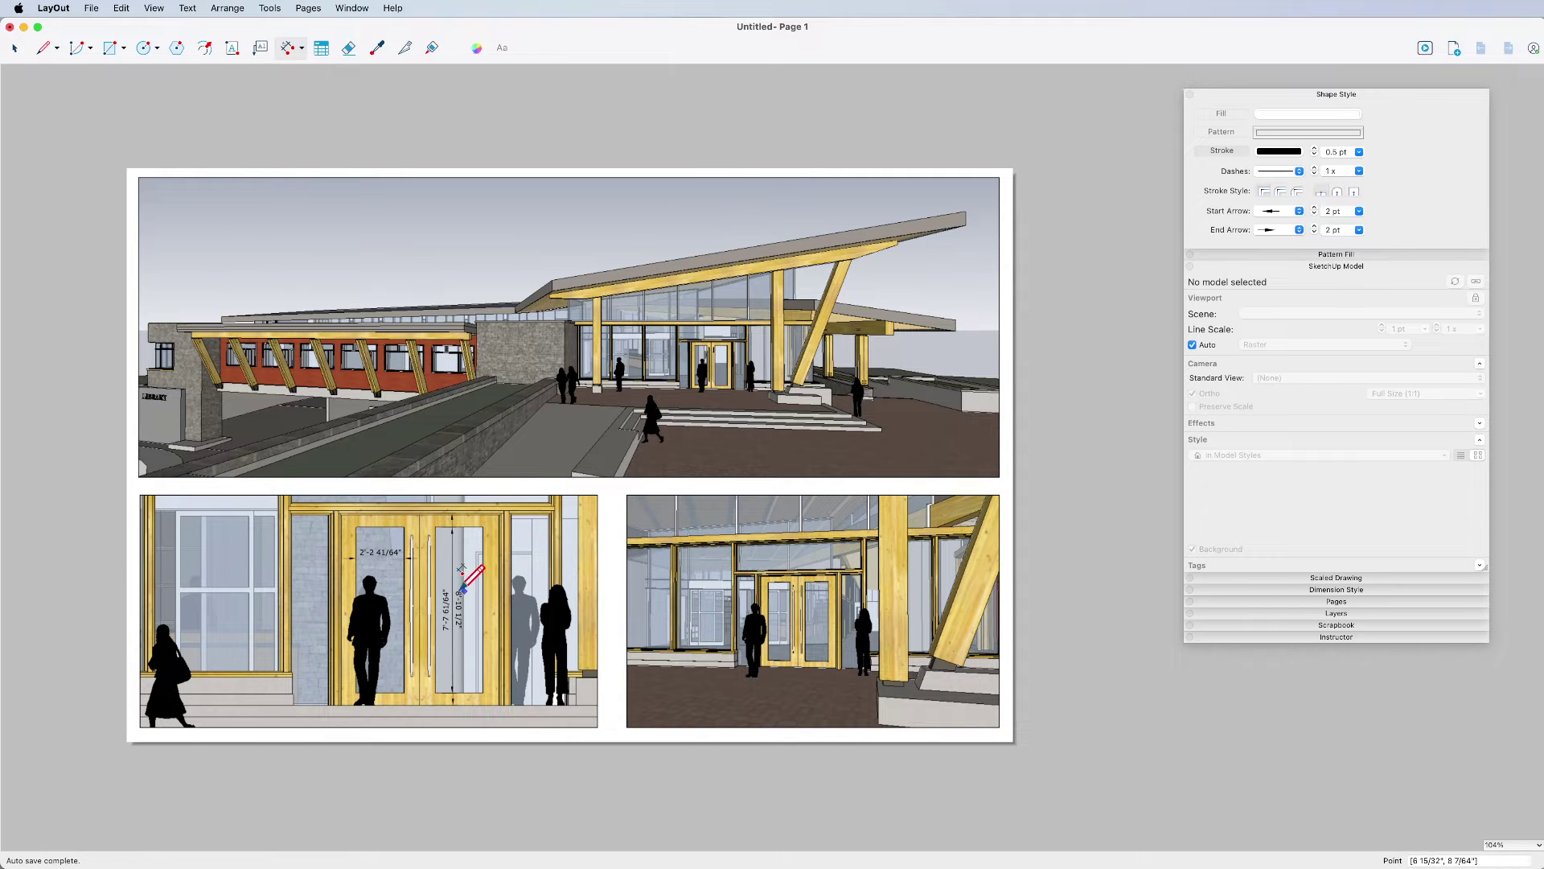
key(space)
click(532, 634)
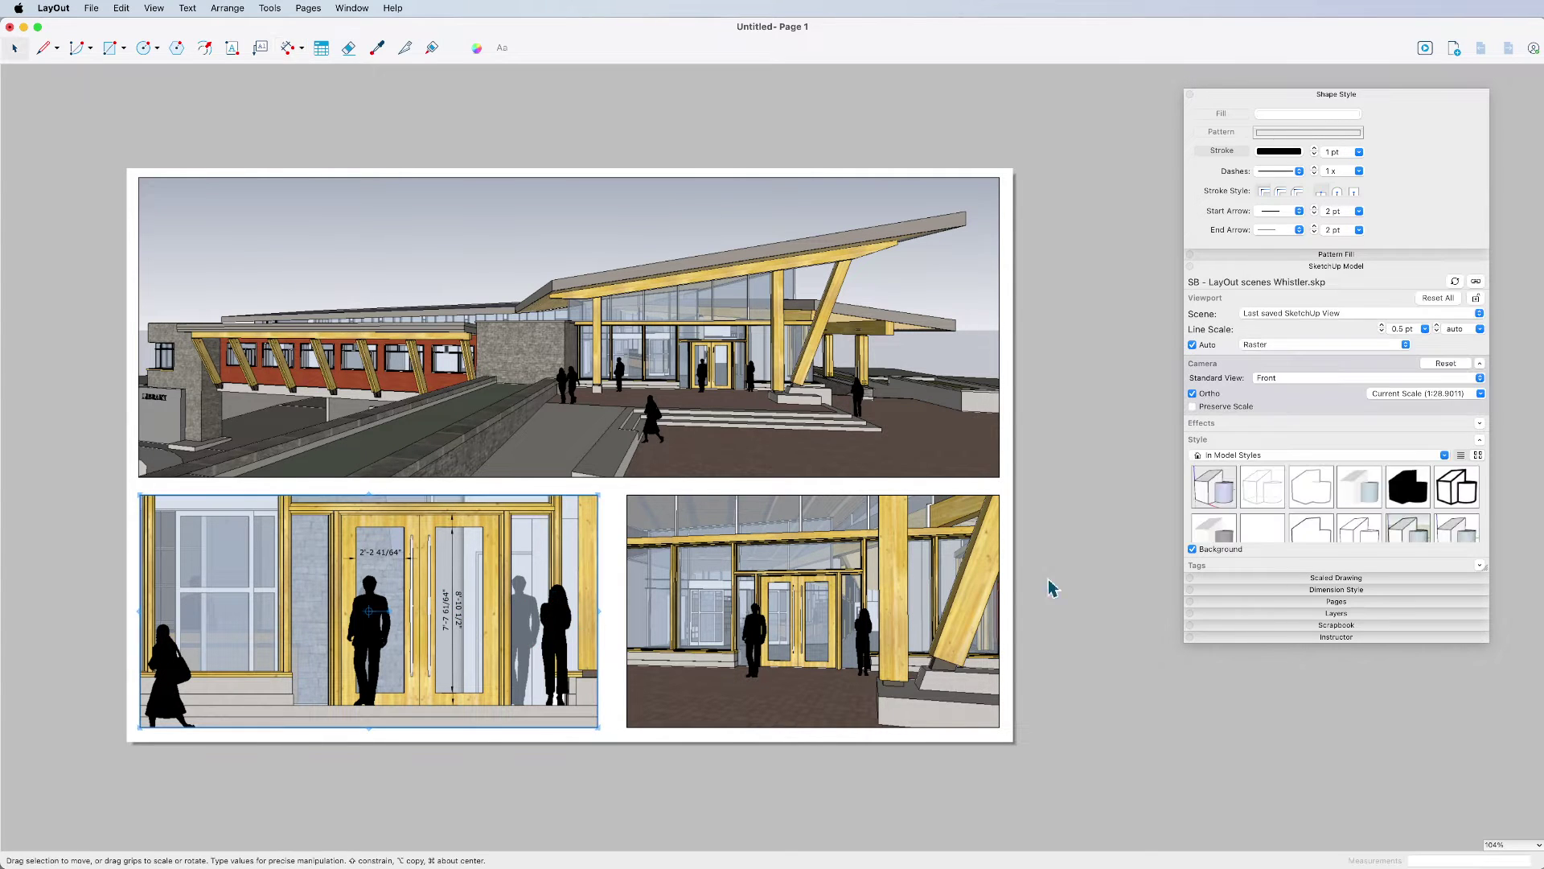
- Apply the faint wireframe line style from the In Model Styles to the front elevation viewport
click(1275, 494)
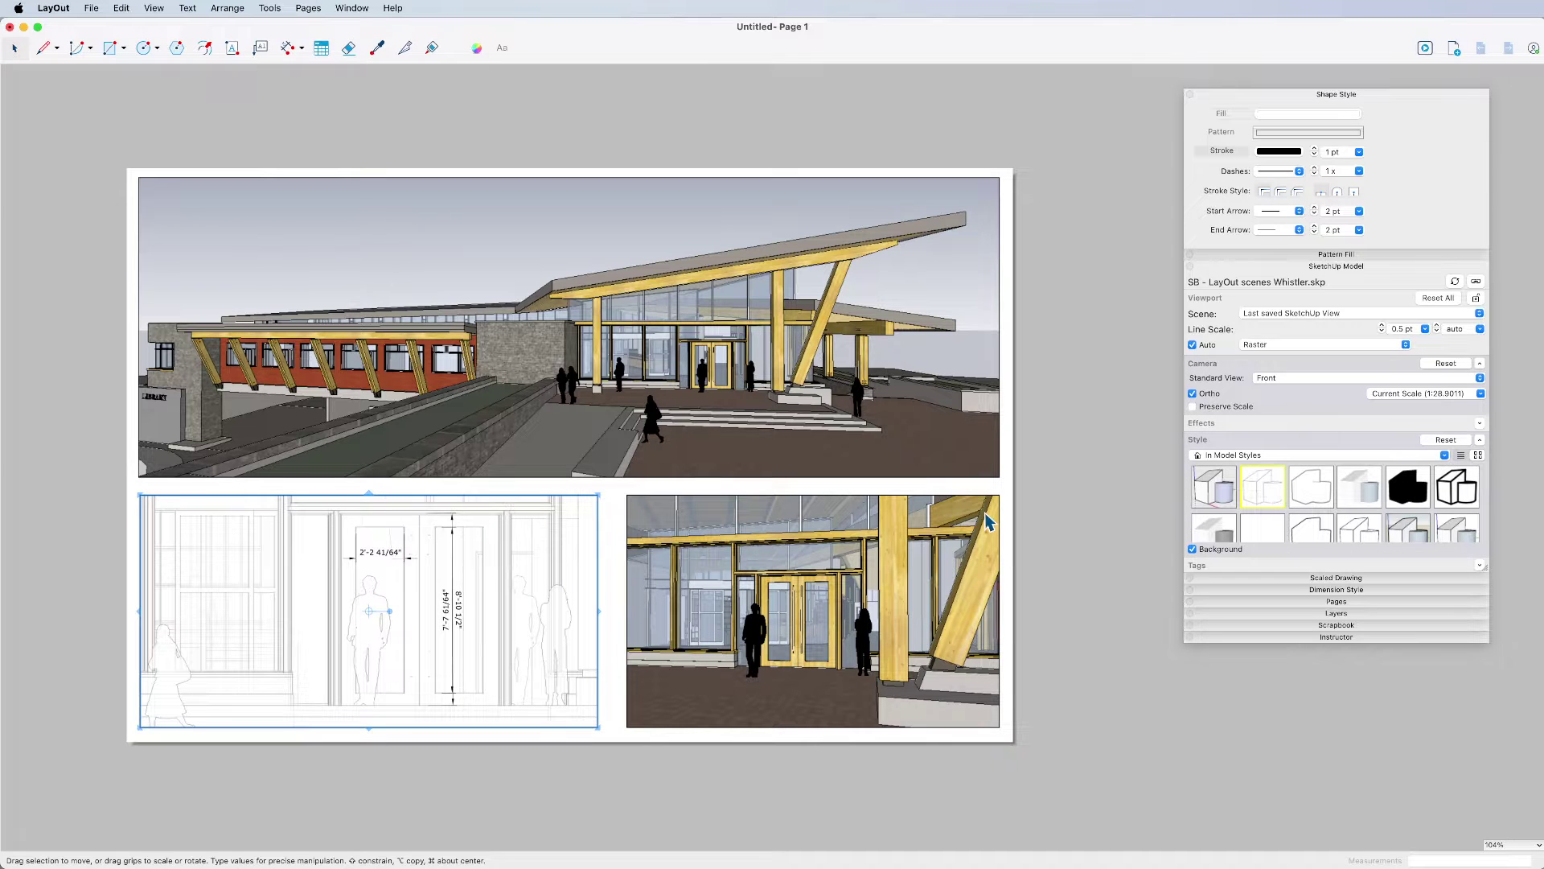
click(1072, 545)
- Check the scene choices and camera settings assigned to each of the three viewports
click(794, 399)
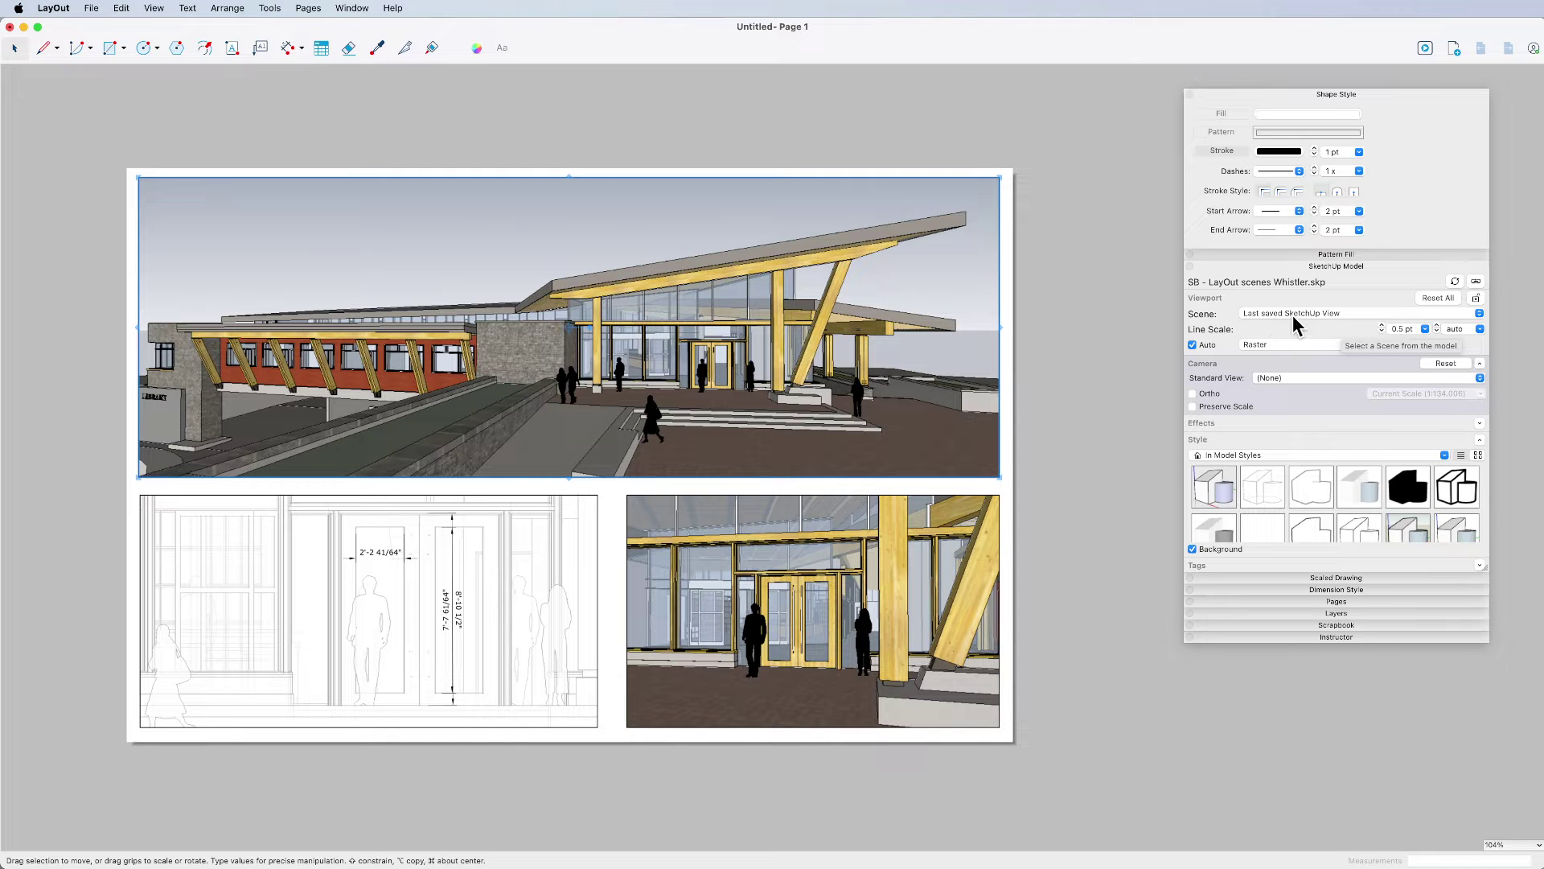
click(1349, 314)
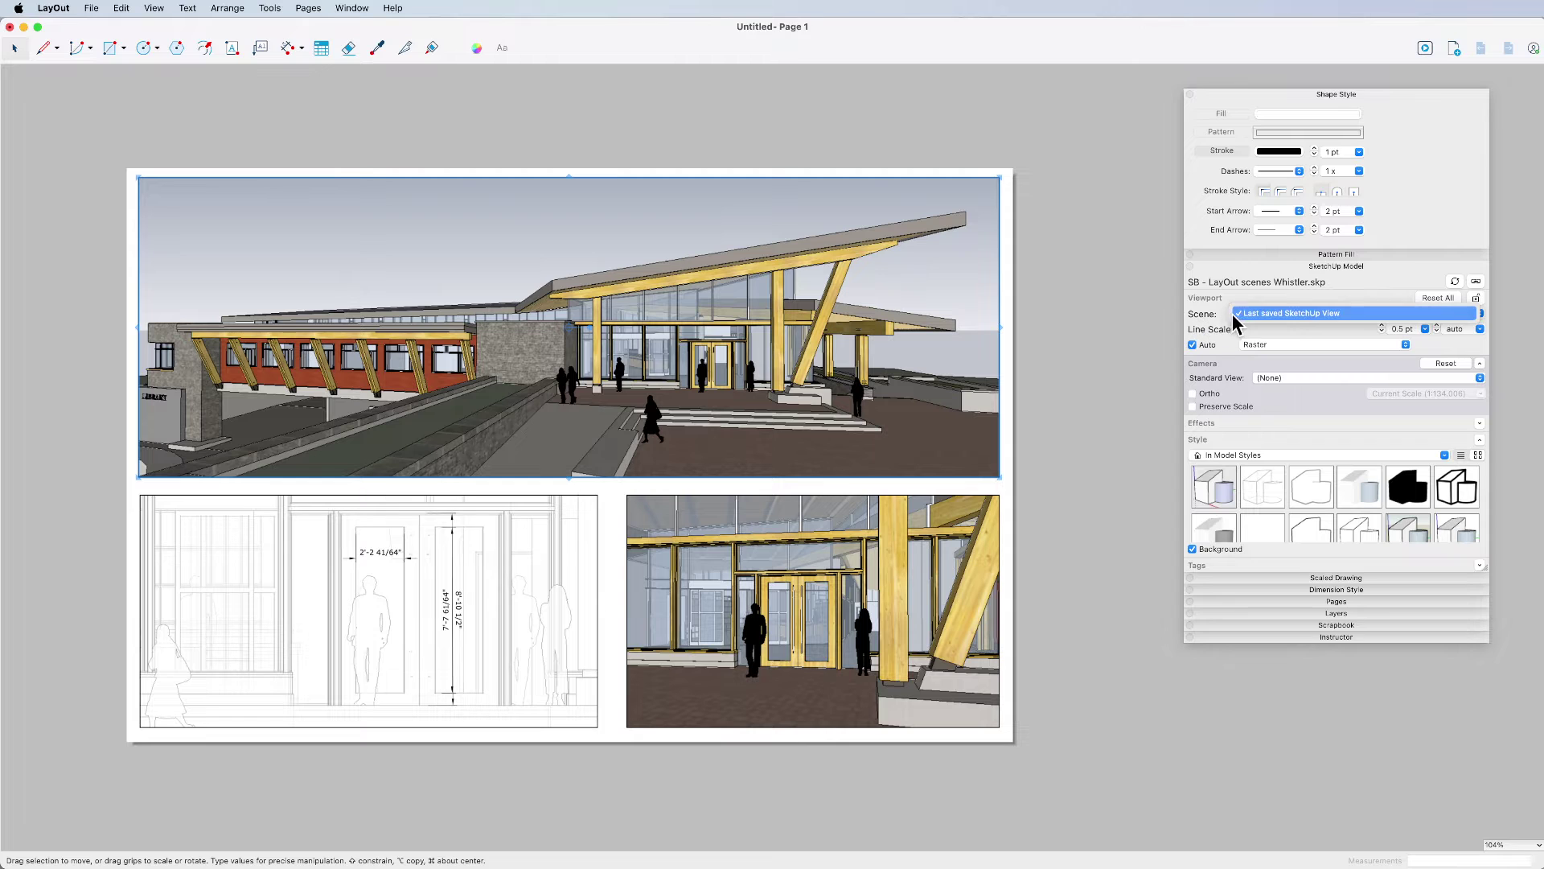
click(1290, 316)
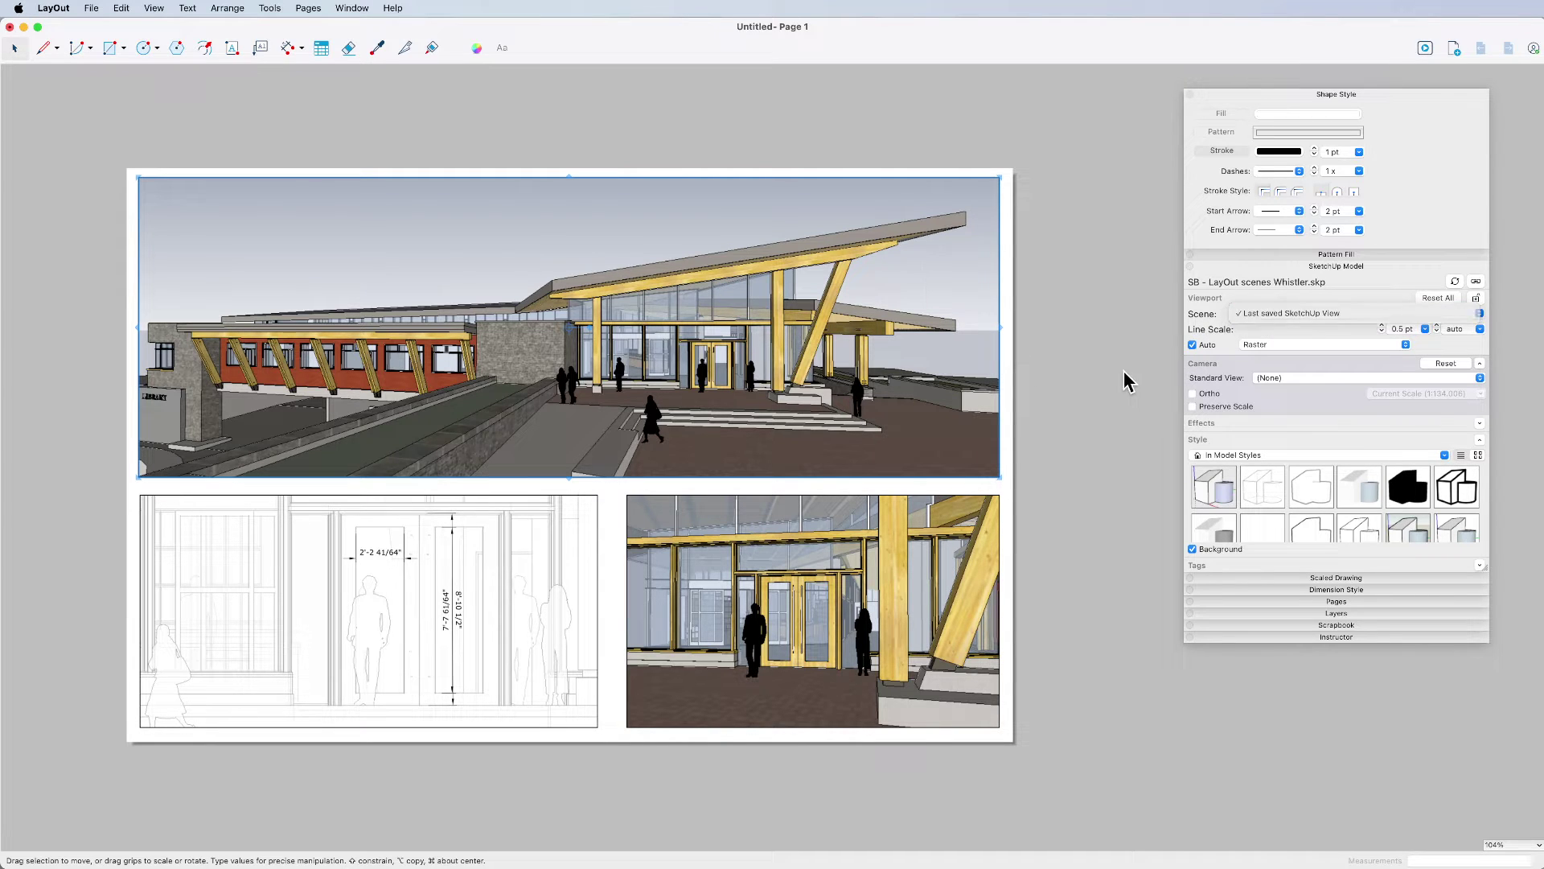
click(909, 551)
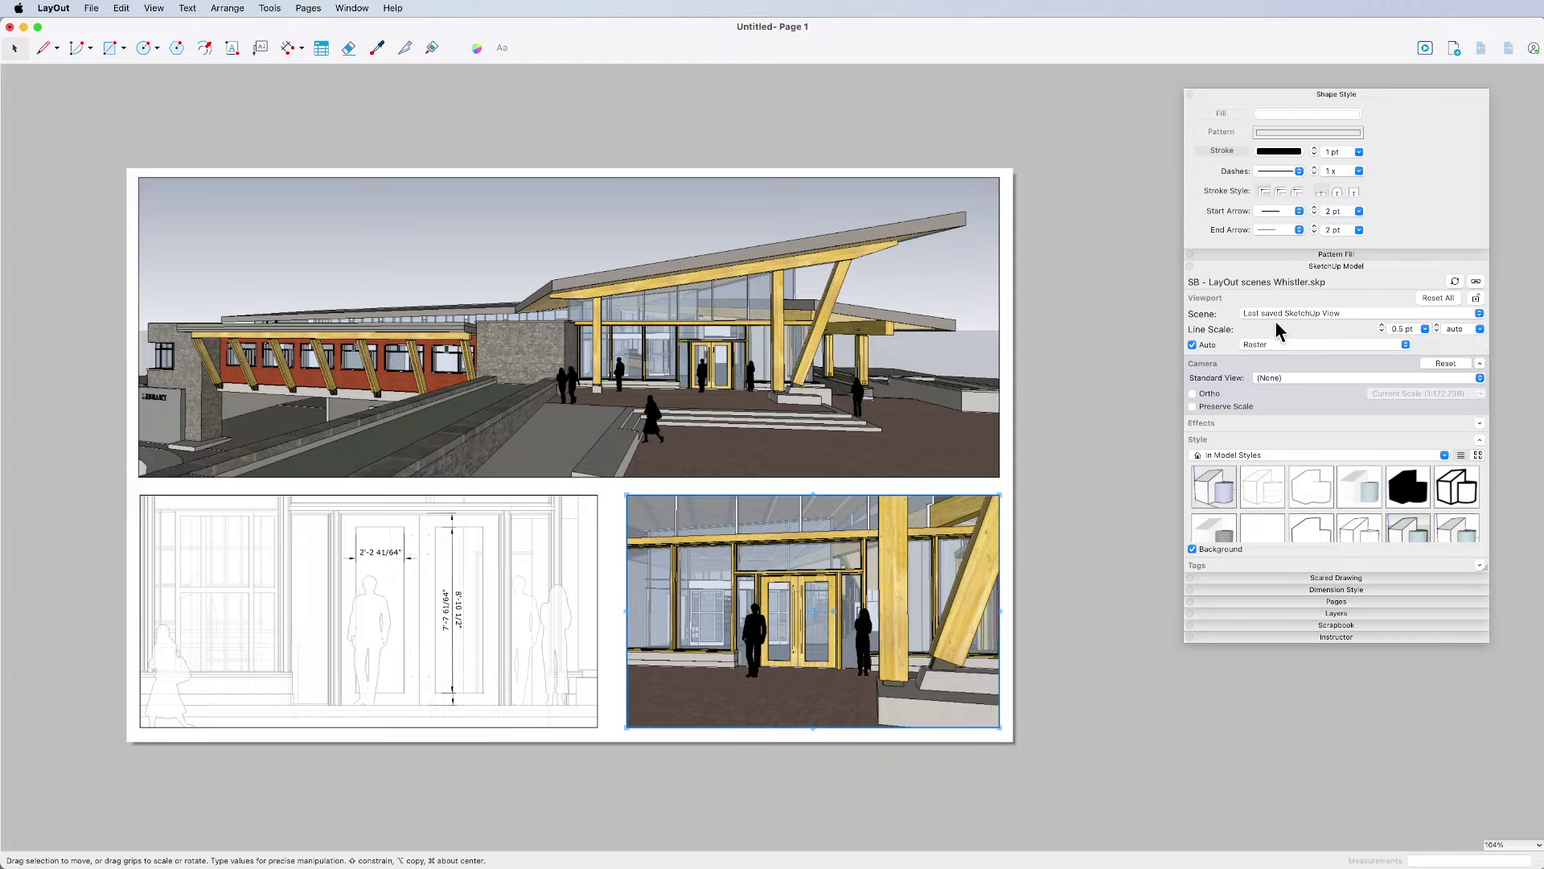
click(534, 547)
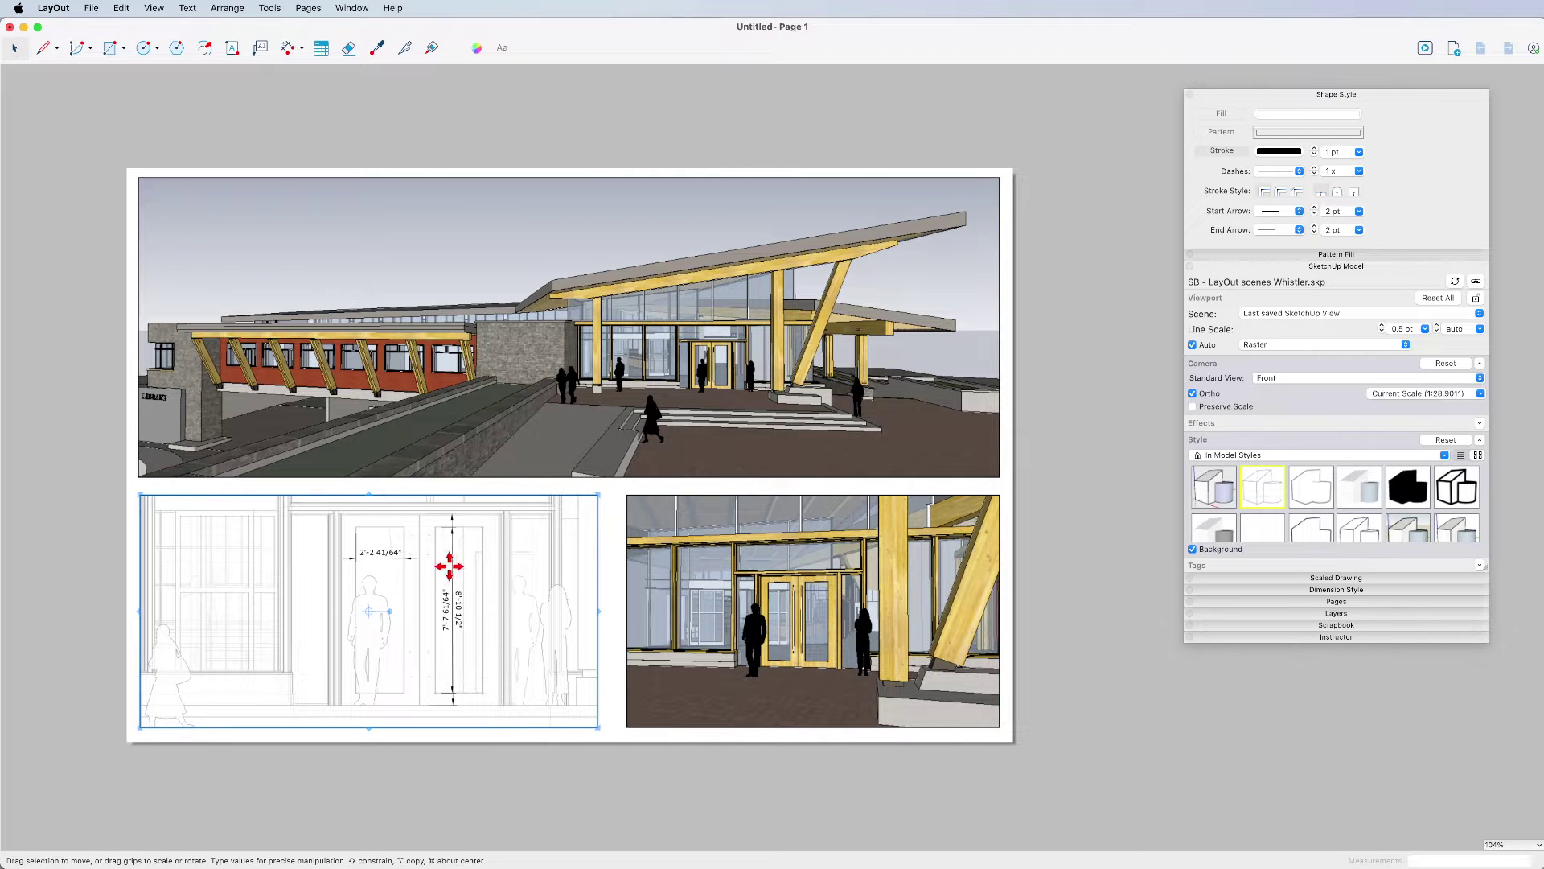
click(1021, 476)
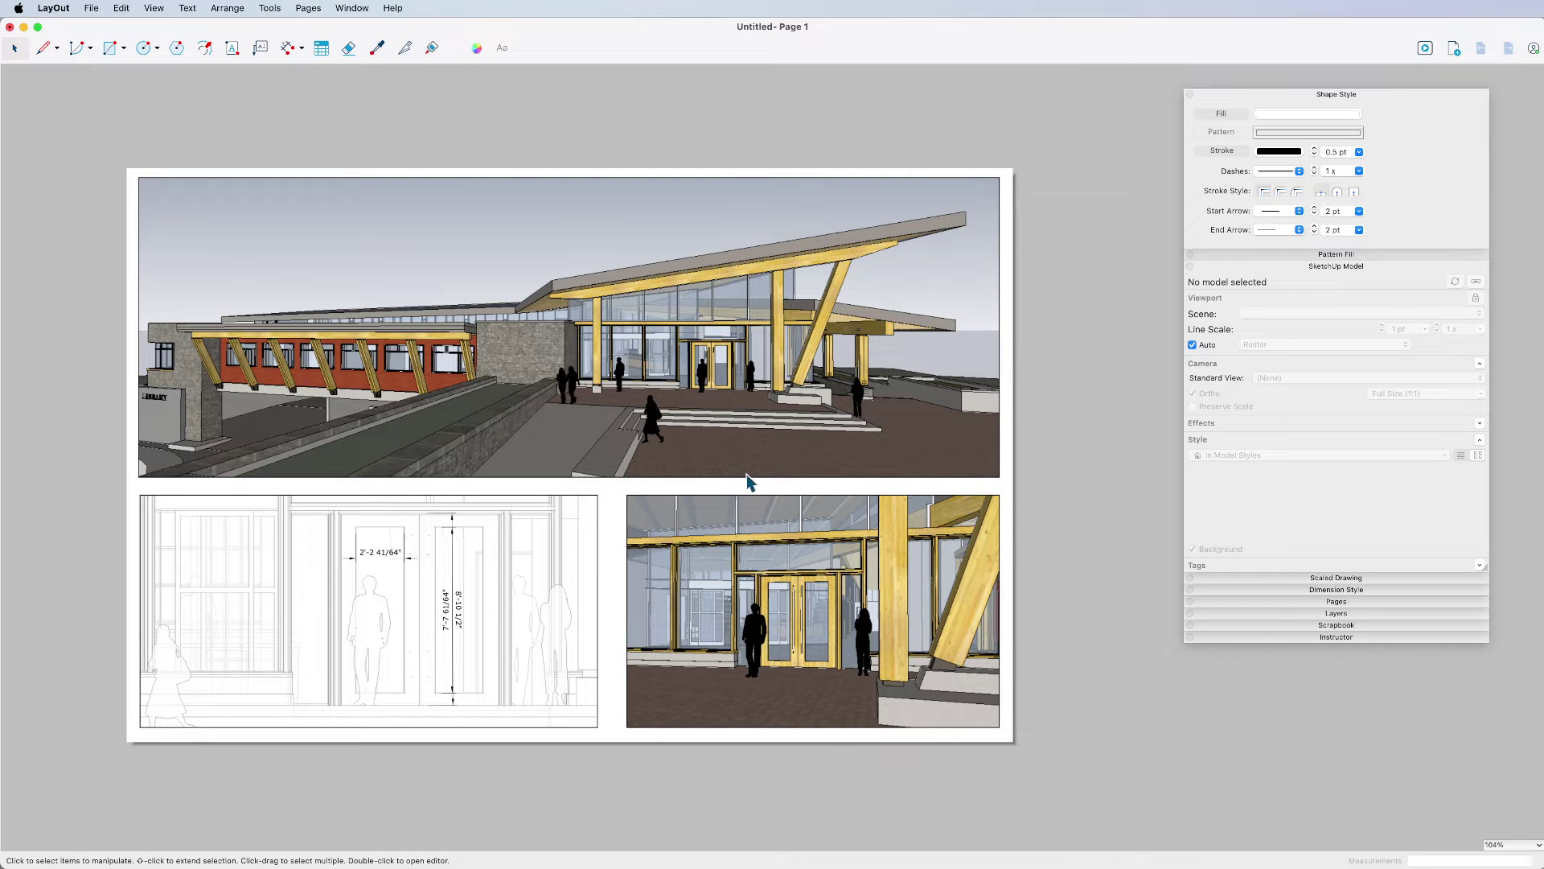
click(798, 408)
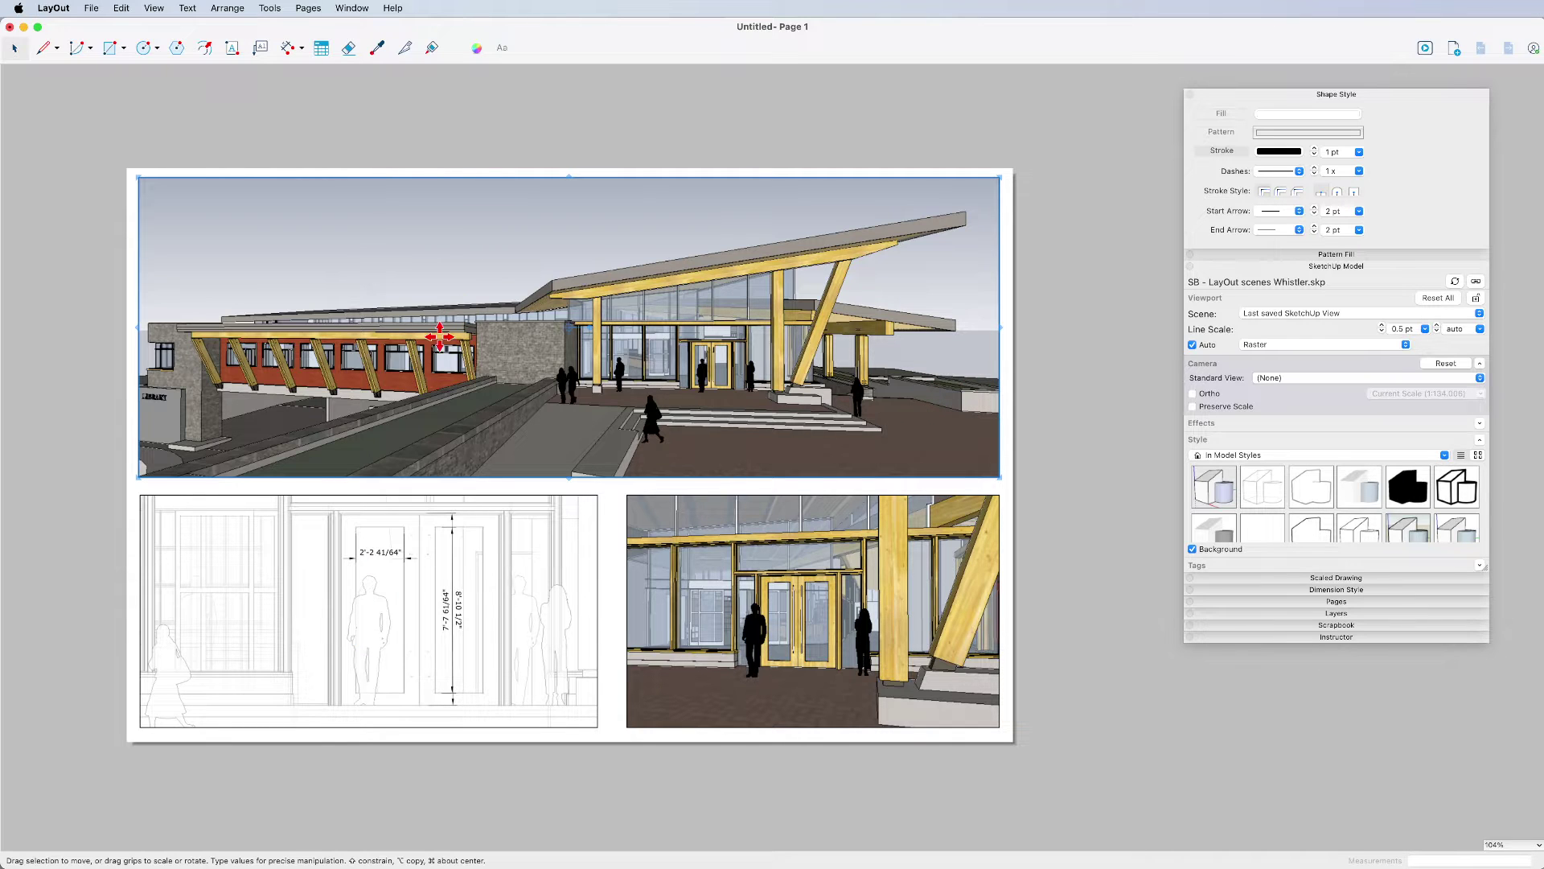
click(755, 639)
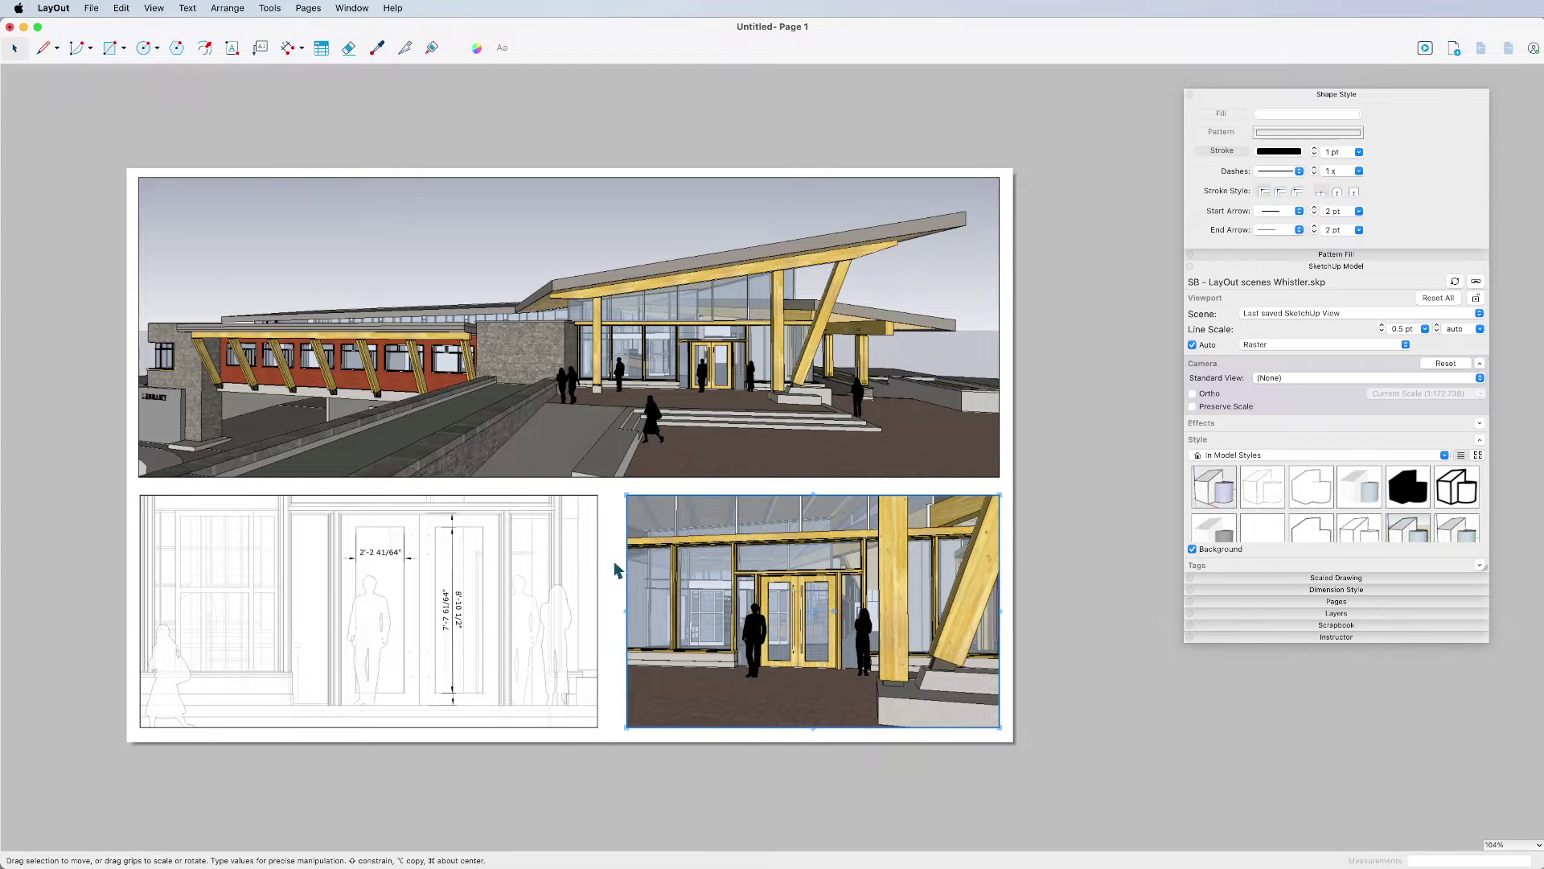
click(1090, 478)
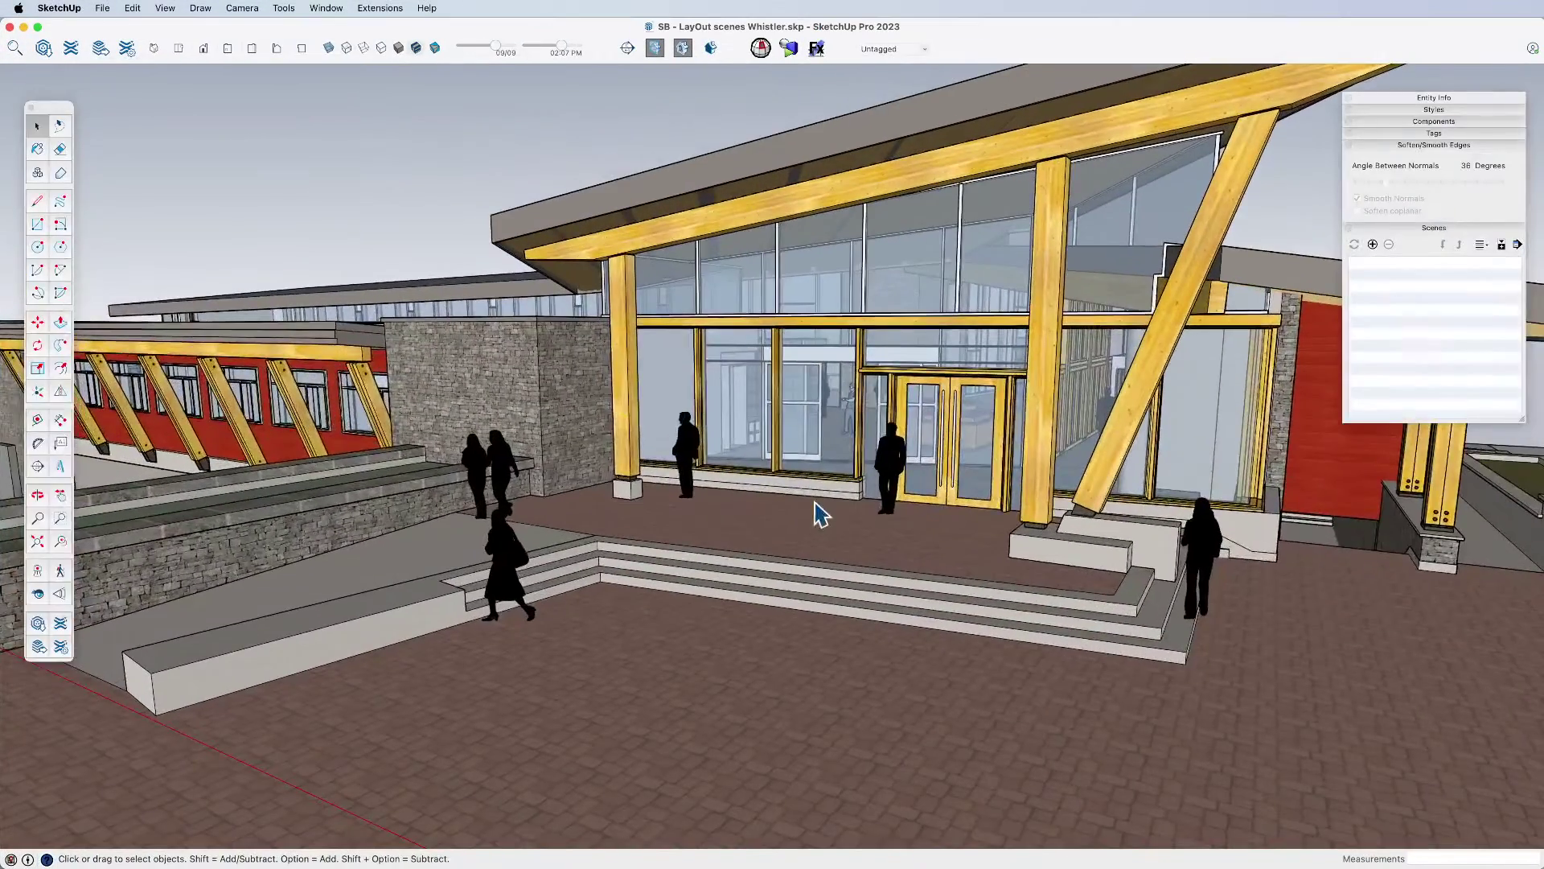
- Switch to SketchUp and move the standing figure from the entrance doors to beside the figure near the stone wall, ending on a close view of the entrance
middle_drag(816, 513, 861, 587)
click(867, 583)
scroll(875, 620, up, 5)
key(m)
drag(855, 642, 545, 660)
middle_drag(544, 659, 320, 497)
scroll(1059, 400, up, 5)
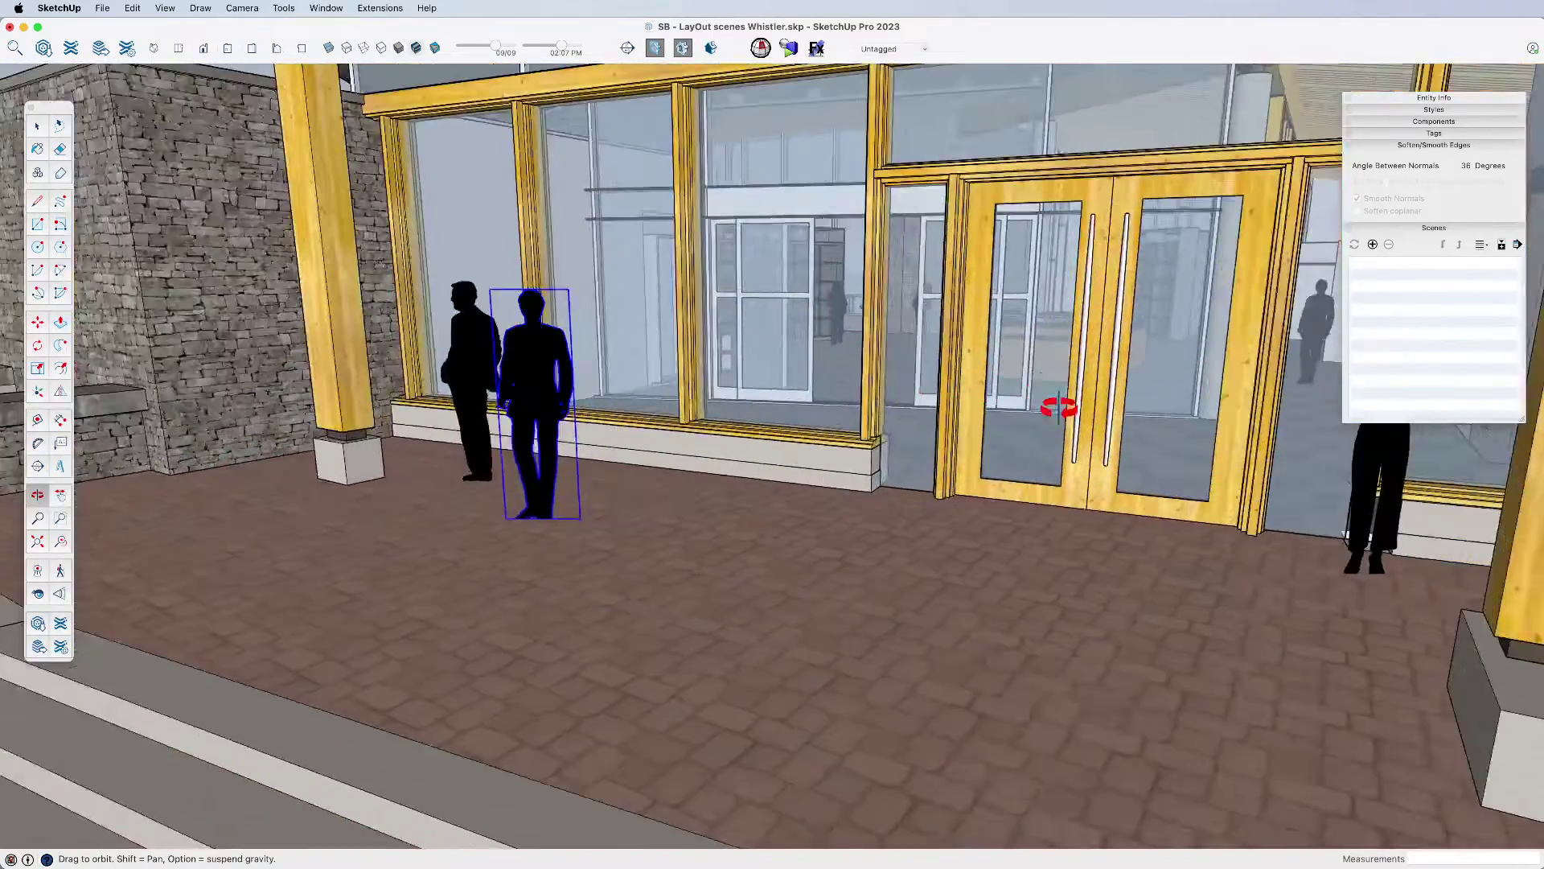
middle_drag(1059, 399, 683, 441)
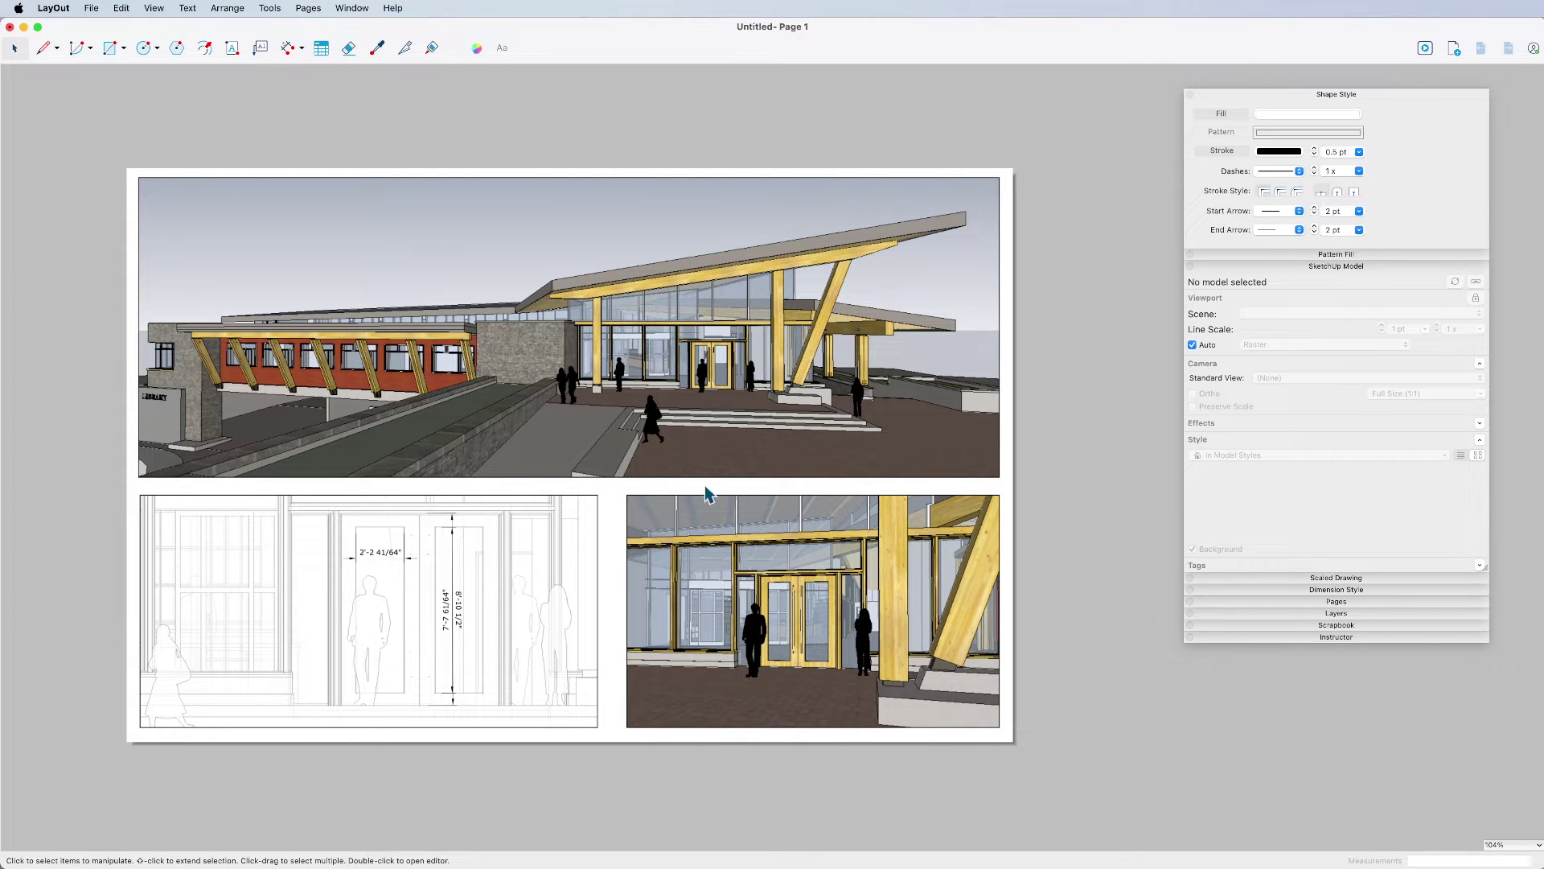
- Return to LayOut and update the SB - LayOut scenes Whistler.skp reference in the document setup
click(91, 9)
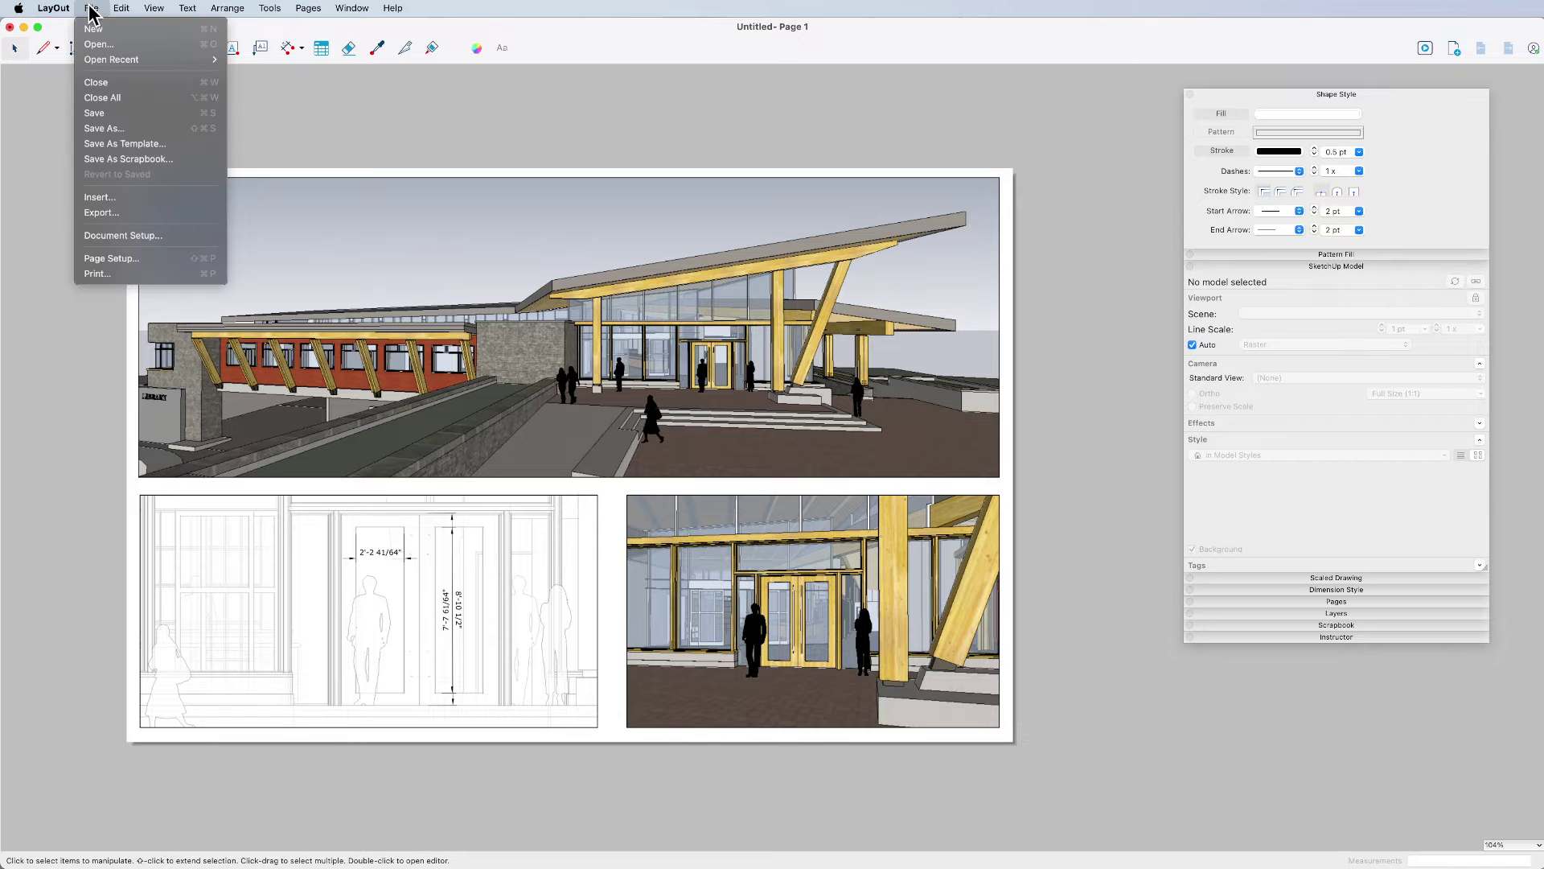
click(172, 235)
click(230, 140)
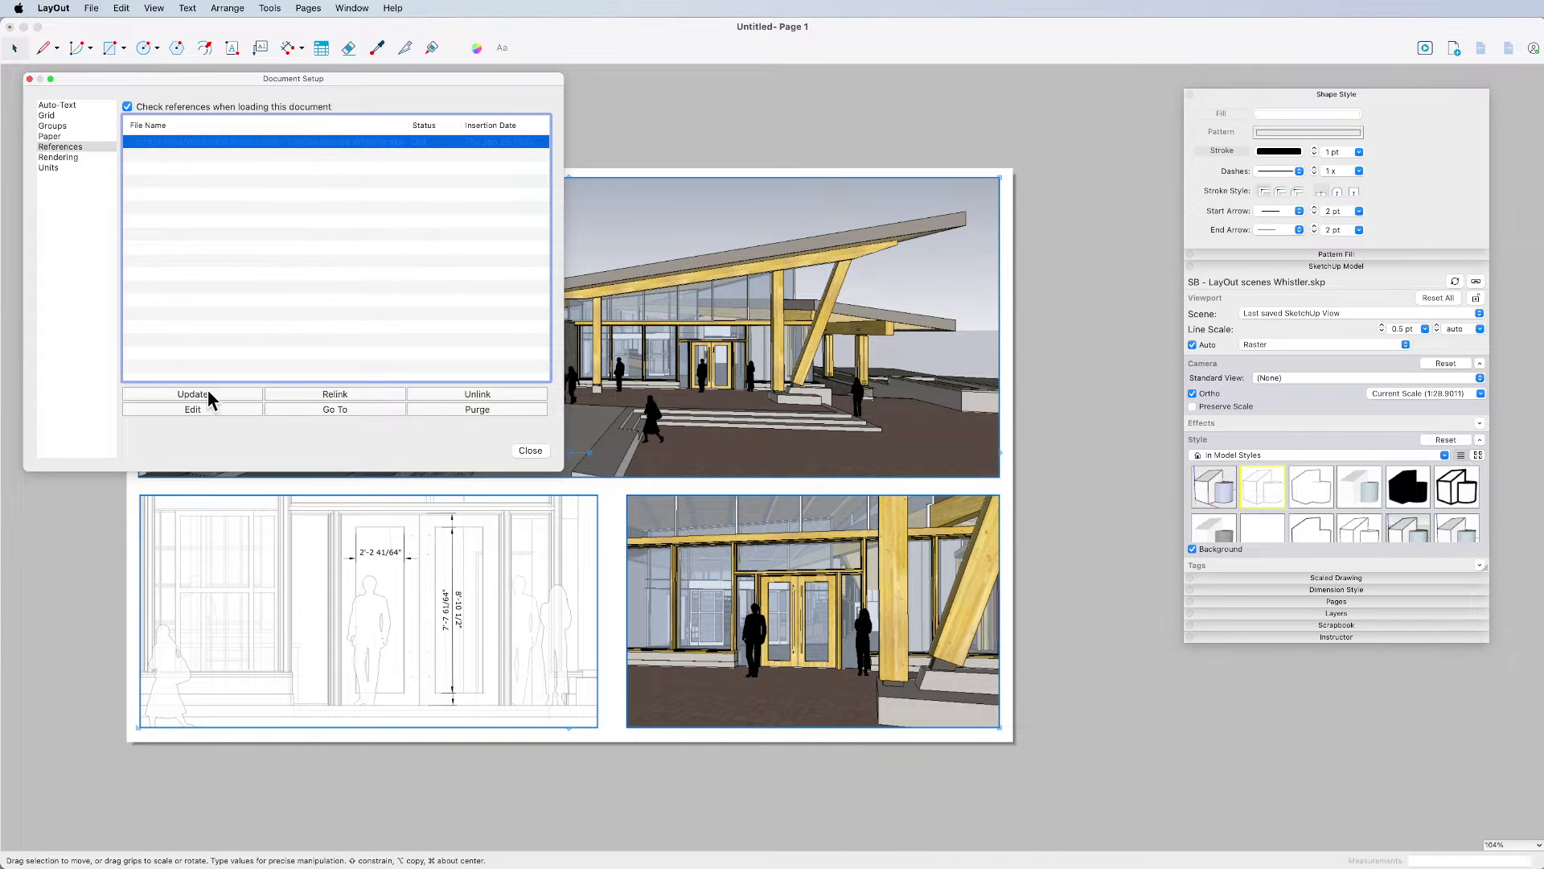
click(197, 395)
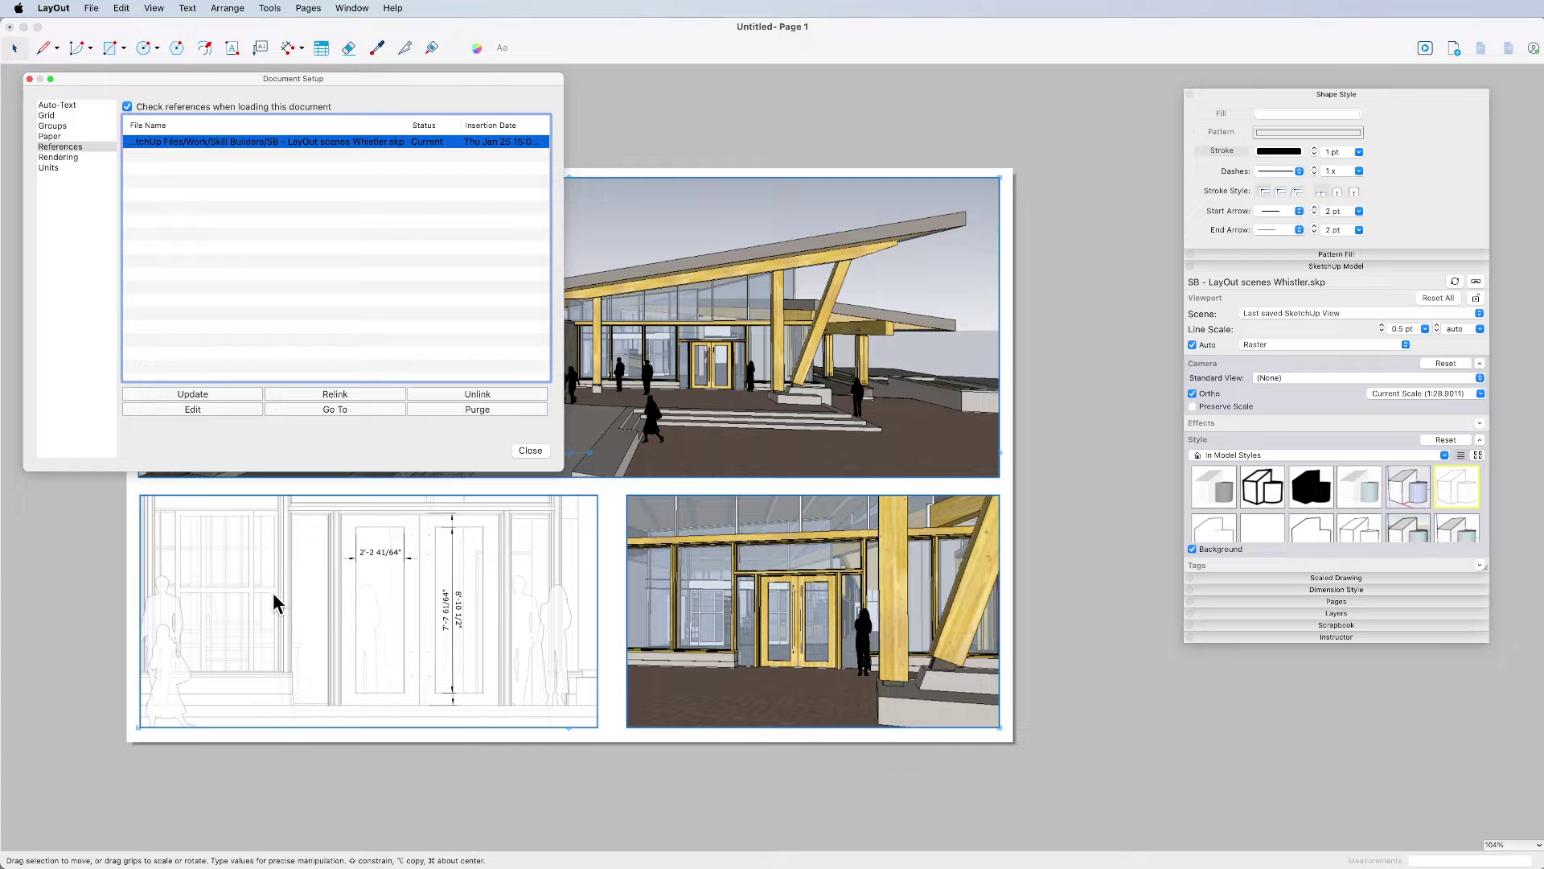
click(29, 79)
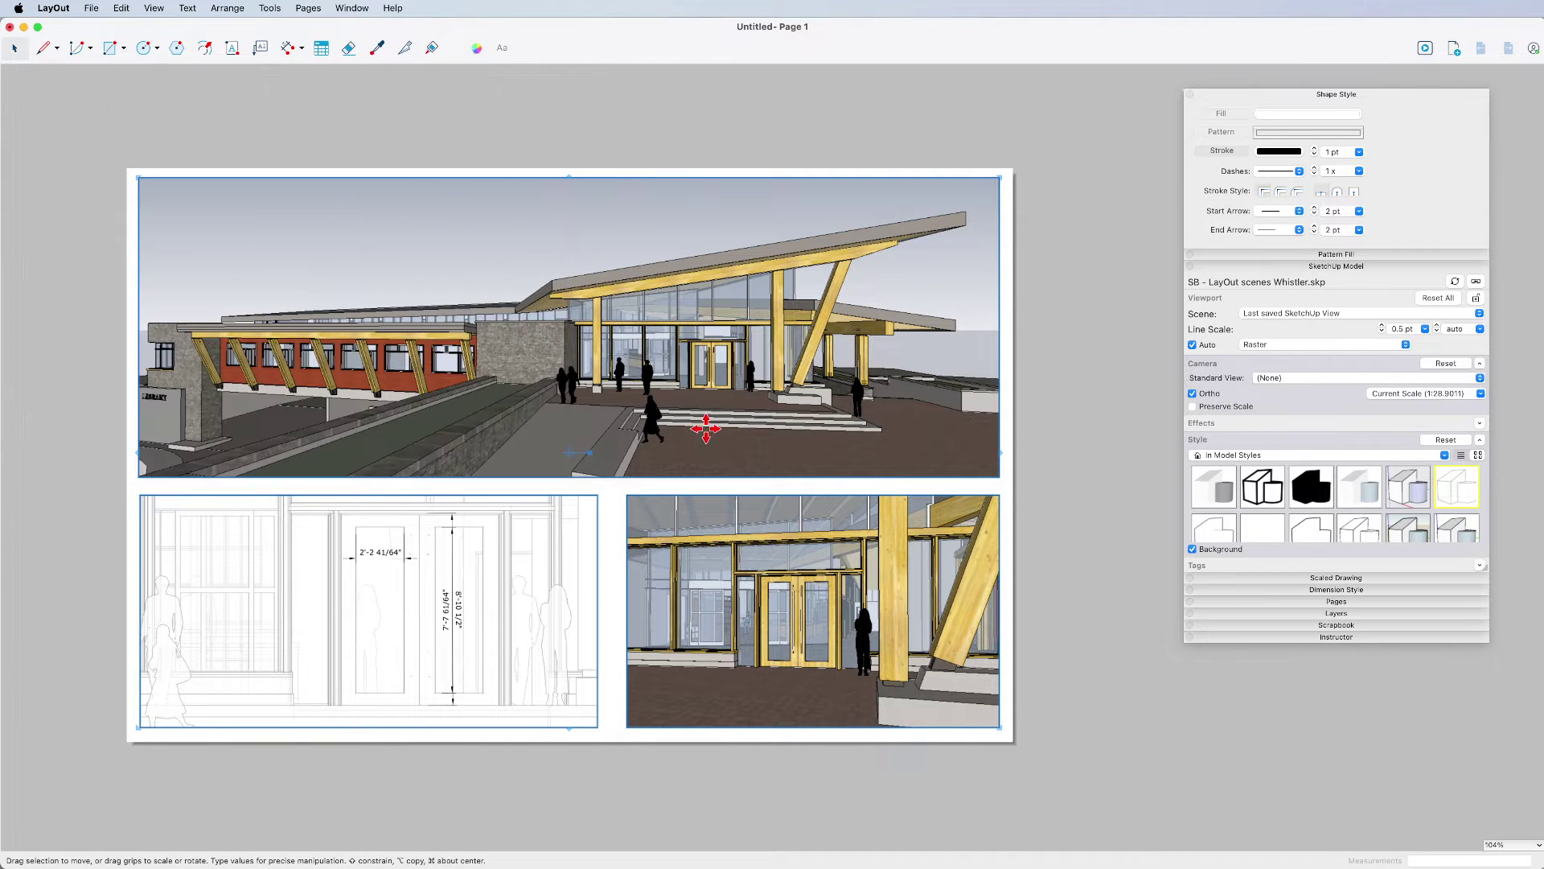
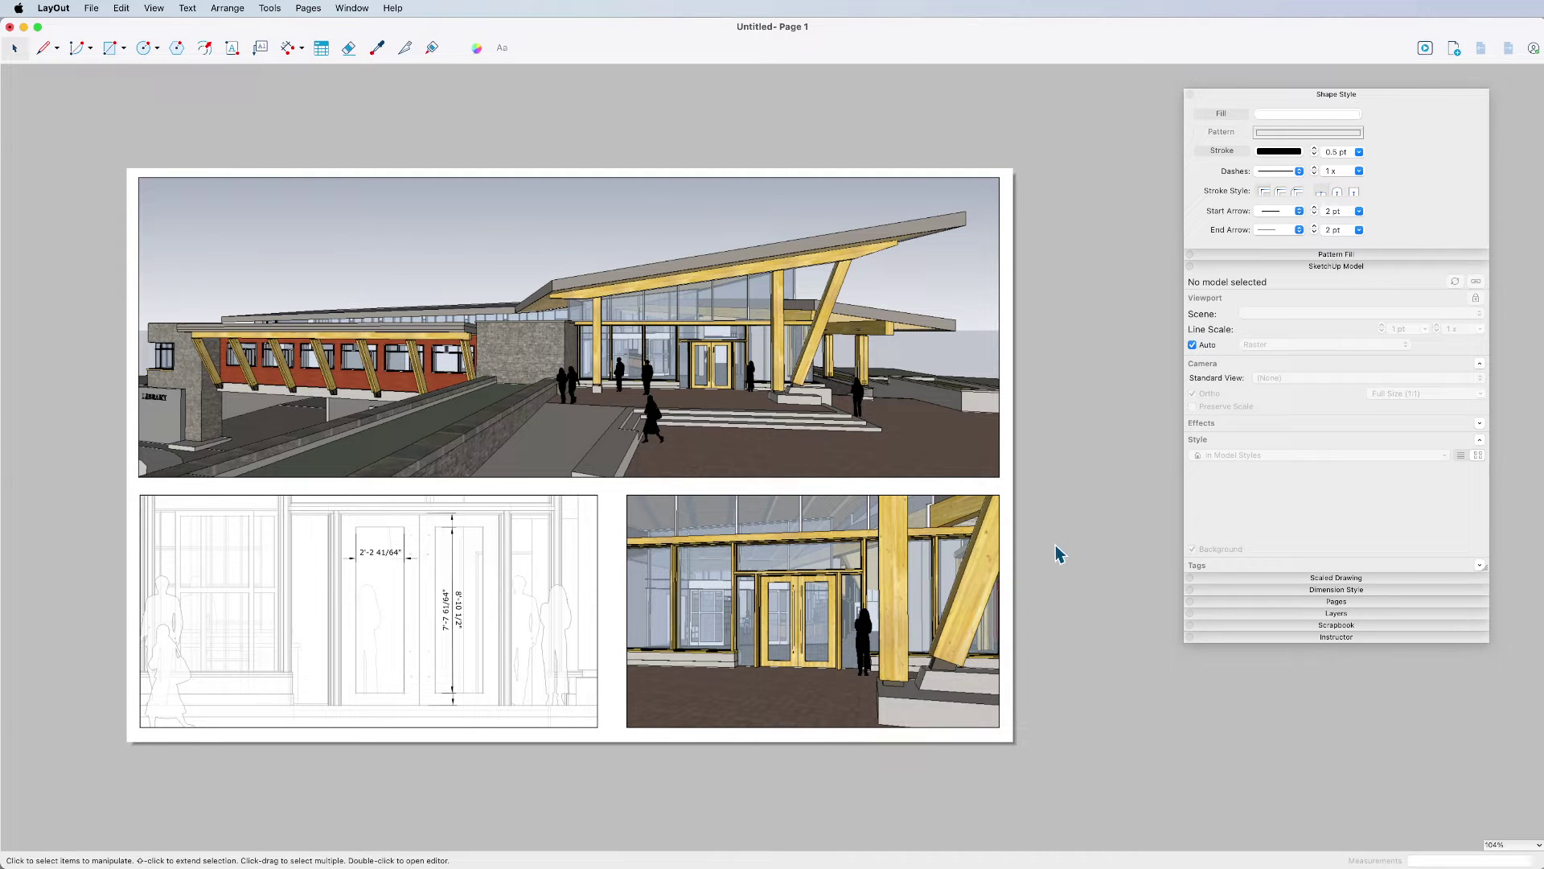
- Inspect the model settings of the large overview viewport and the smaller perspective viewport of the entrance
click(965, 426)
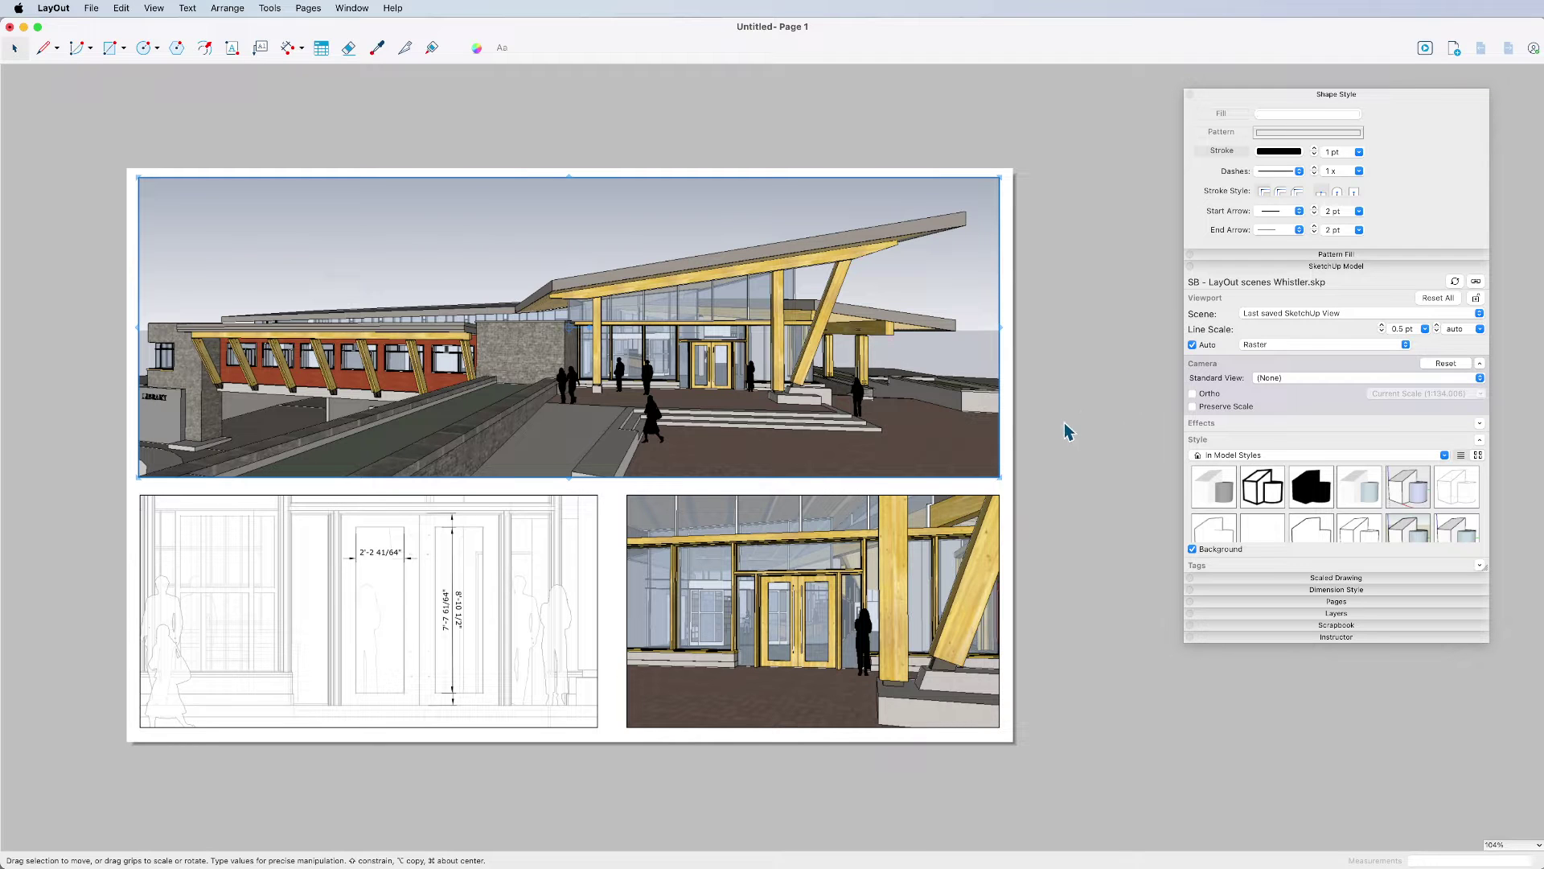
click(857, 540)
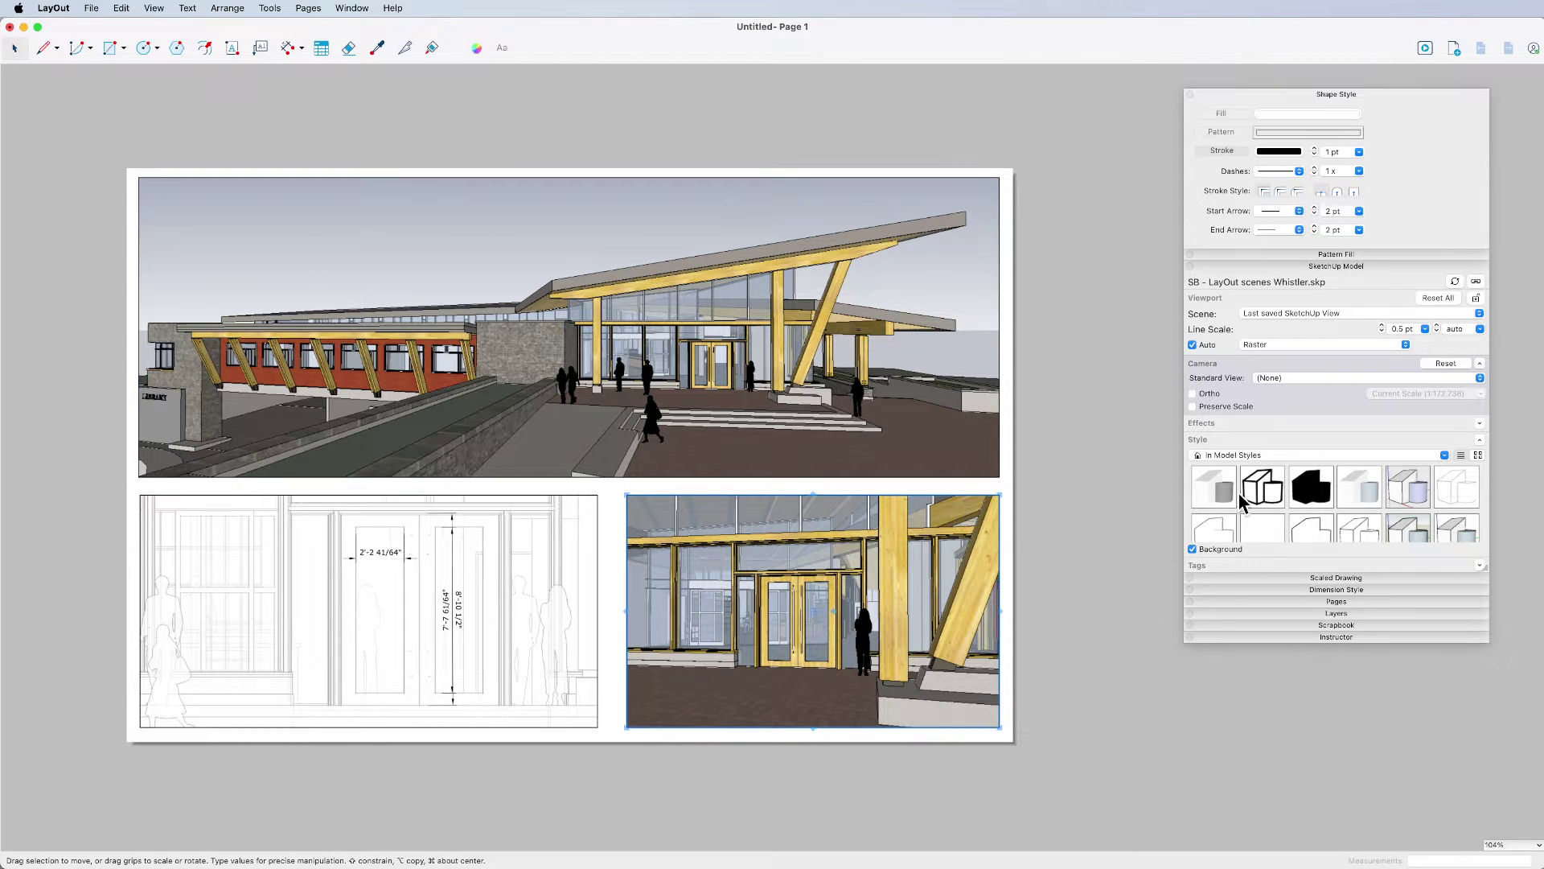
click(1038, 476)
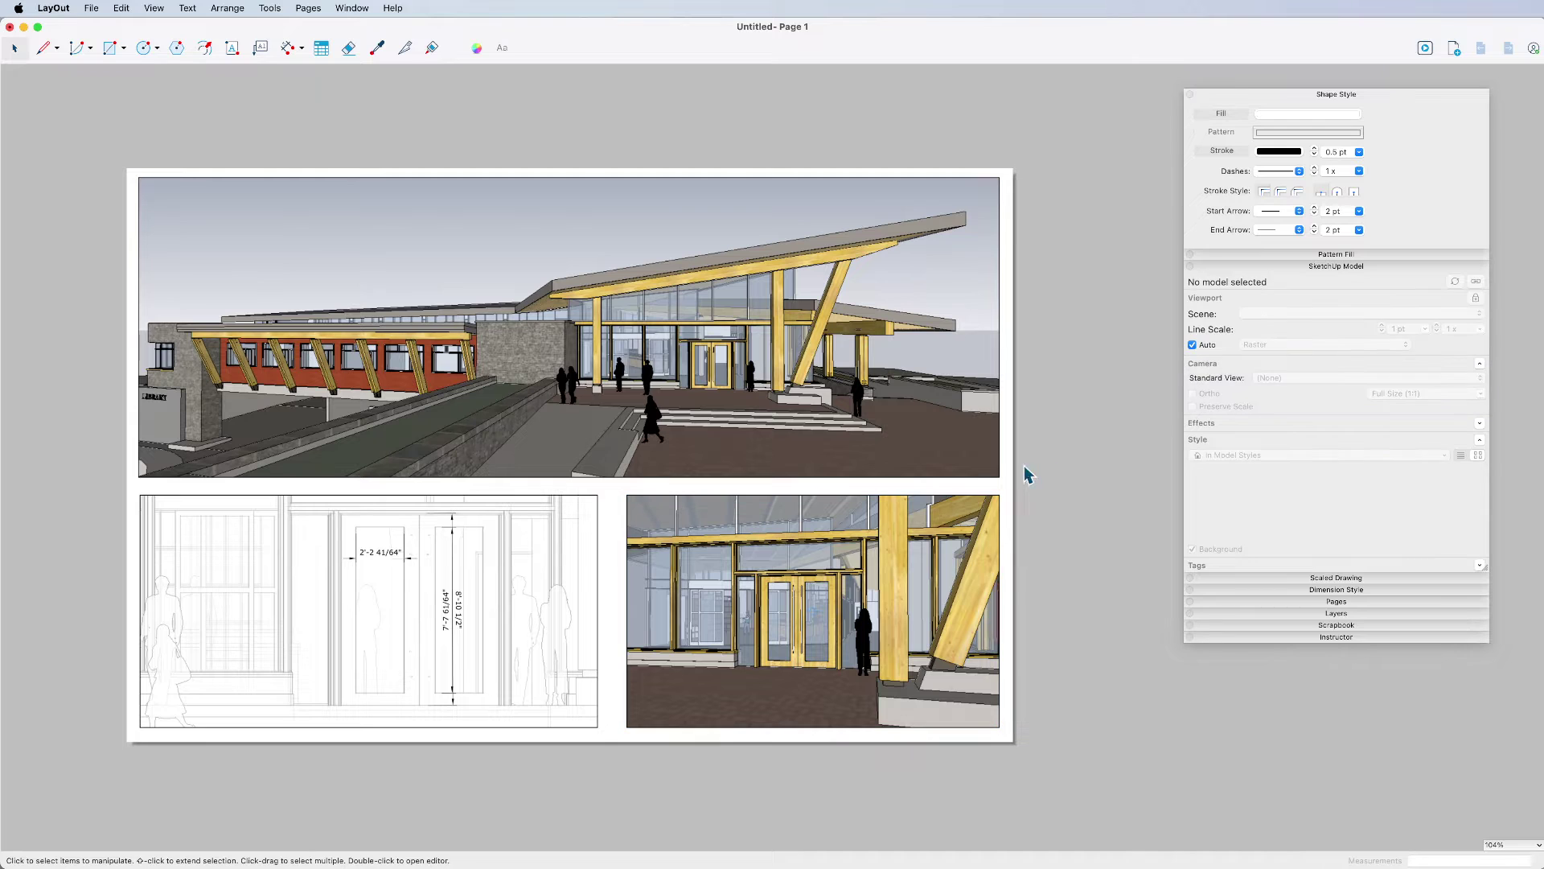
click(921, 567)
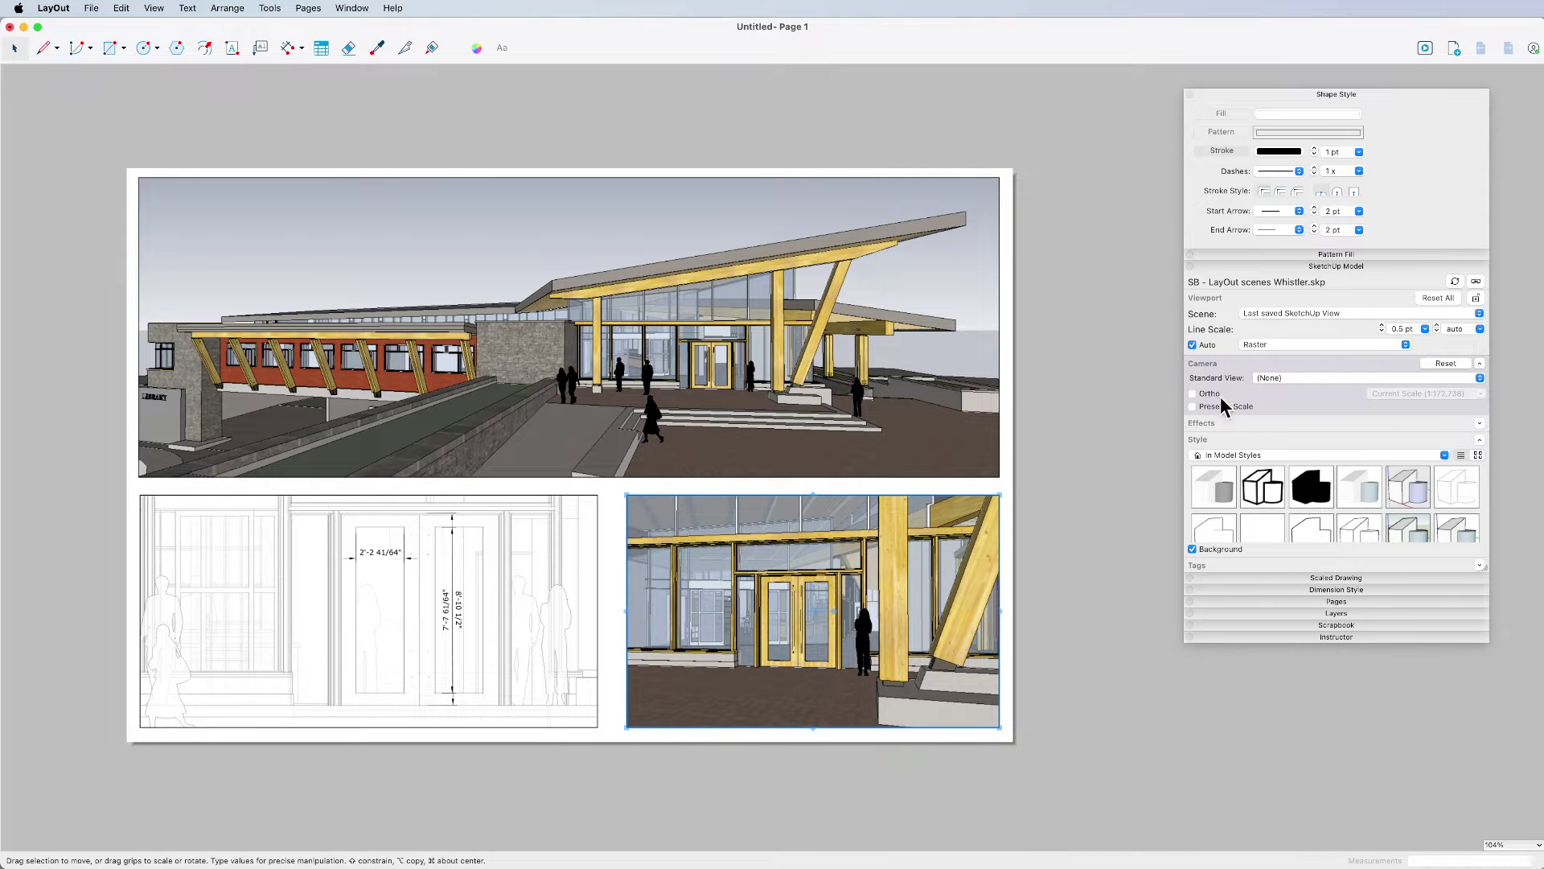
click(1050, 547)
click(899, 571)
- Reset the camera of the large overview viewport, and compare it with the current view in SketchUp before returning to LayOut
click(834, 438)
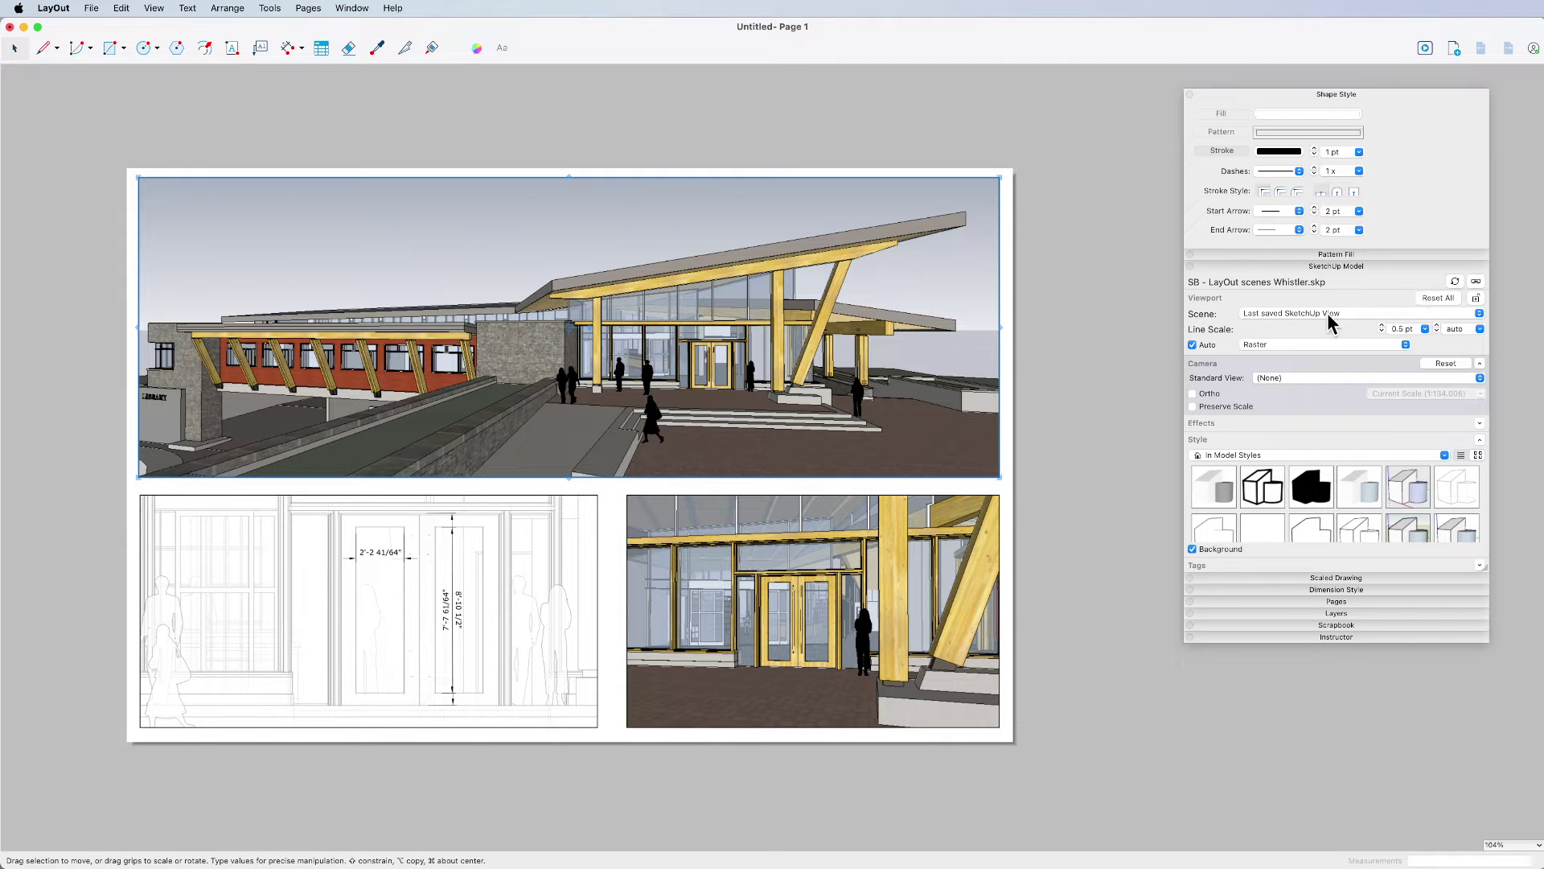
click(1439, 364)
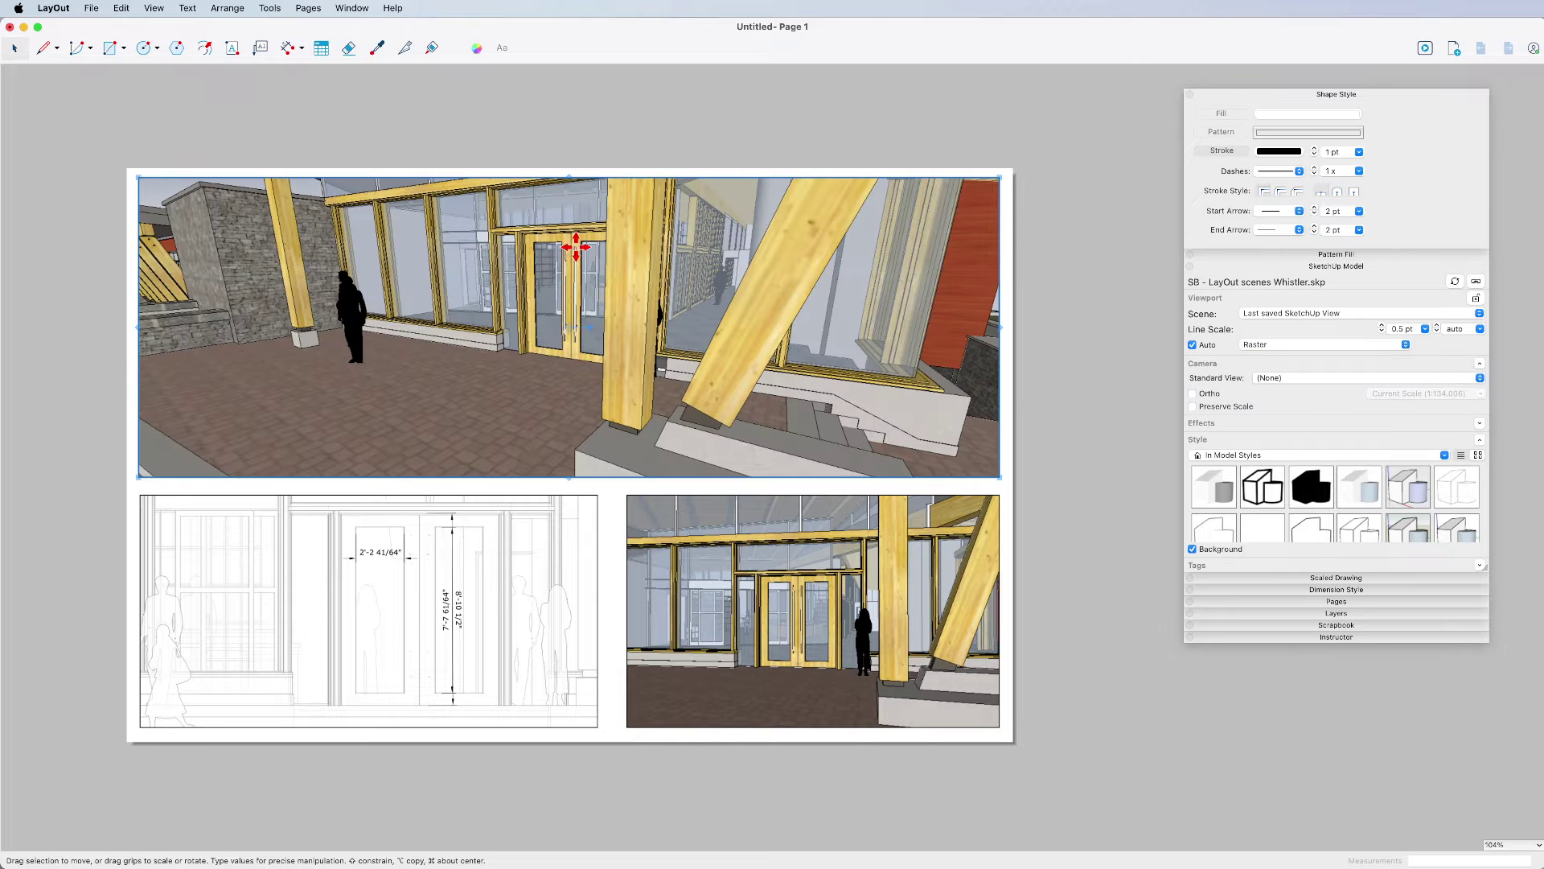
key(ctrl+Up)
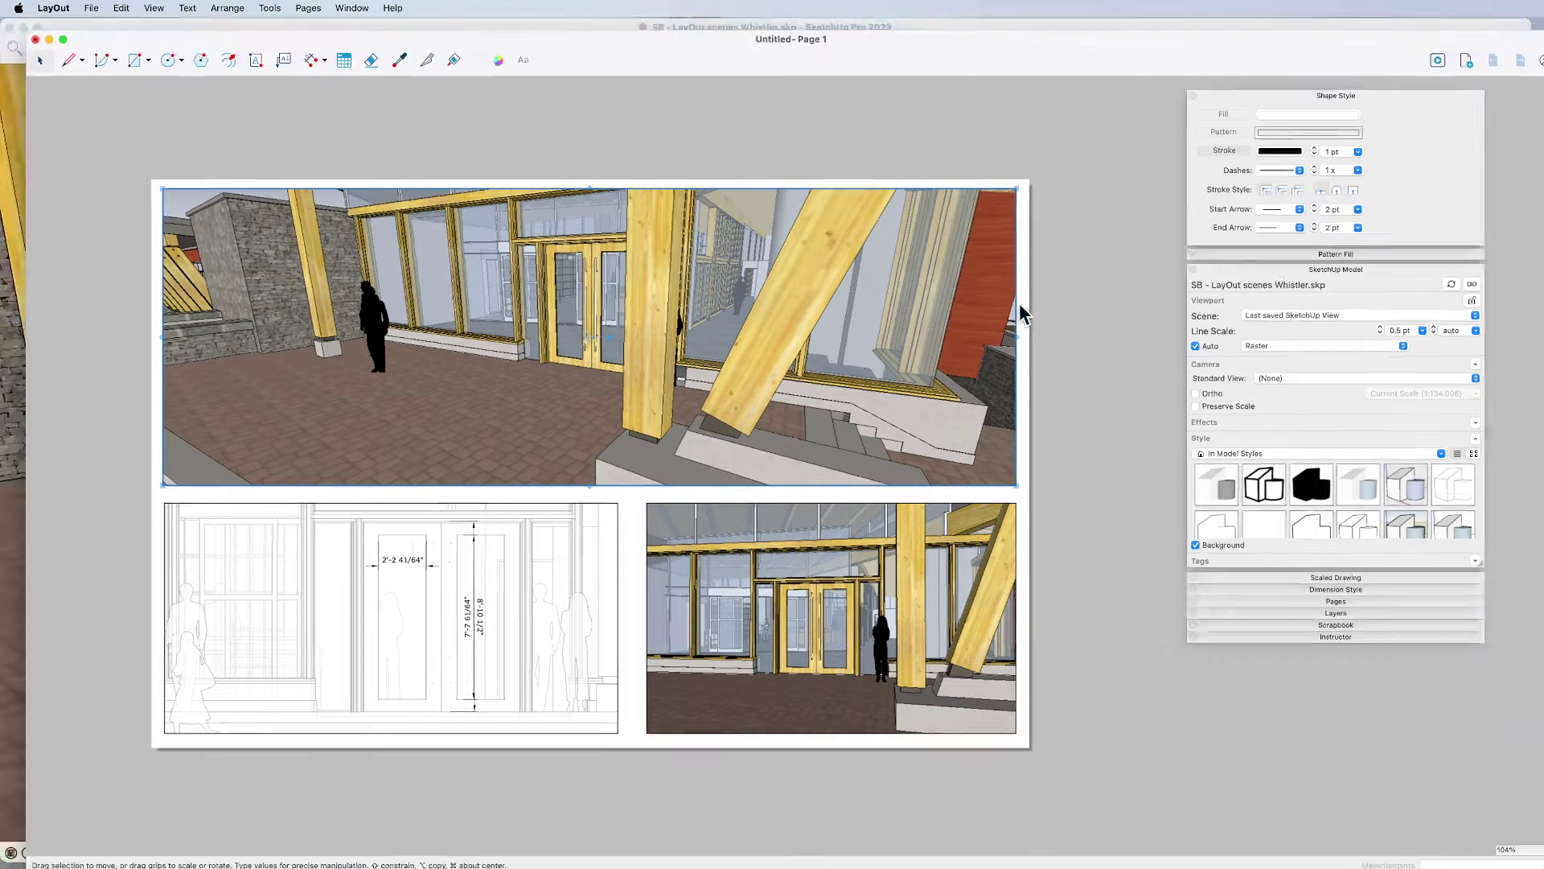
click(584, 256)
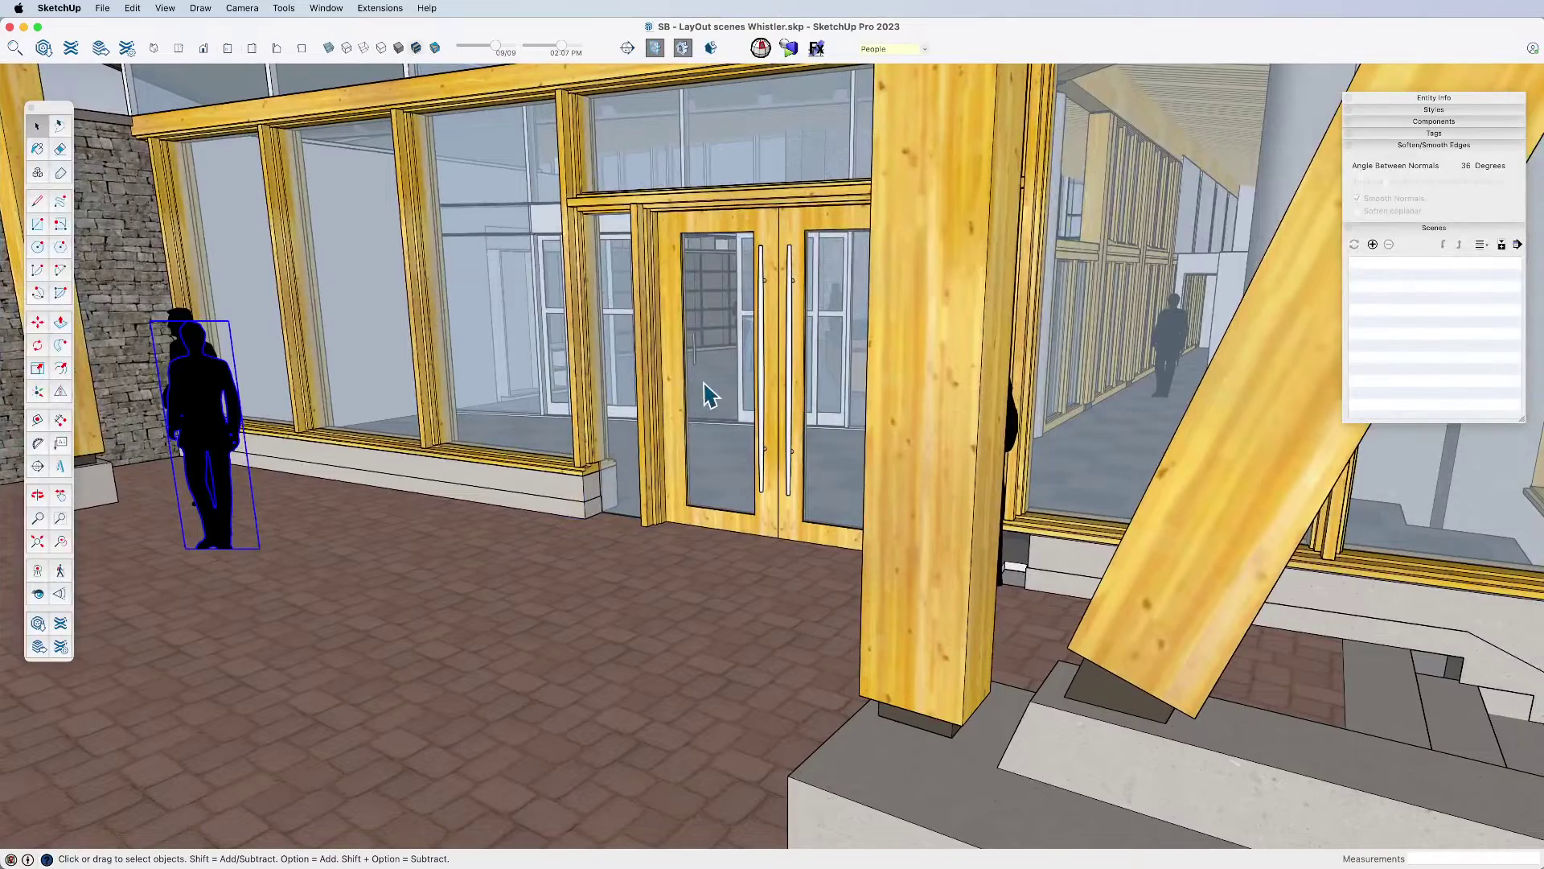
key(ctrl+Up)
click(1126, 358)
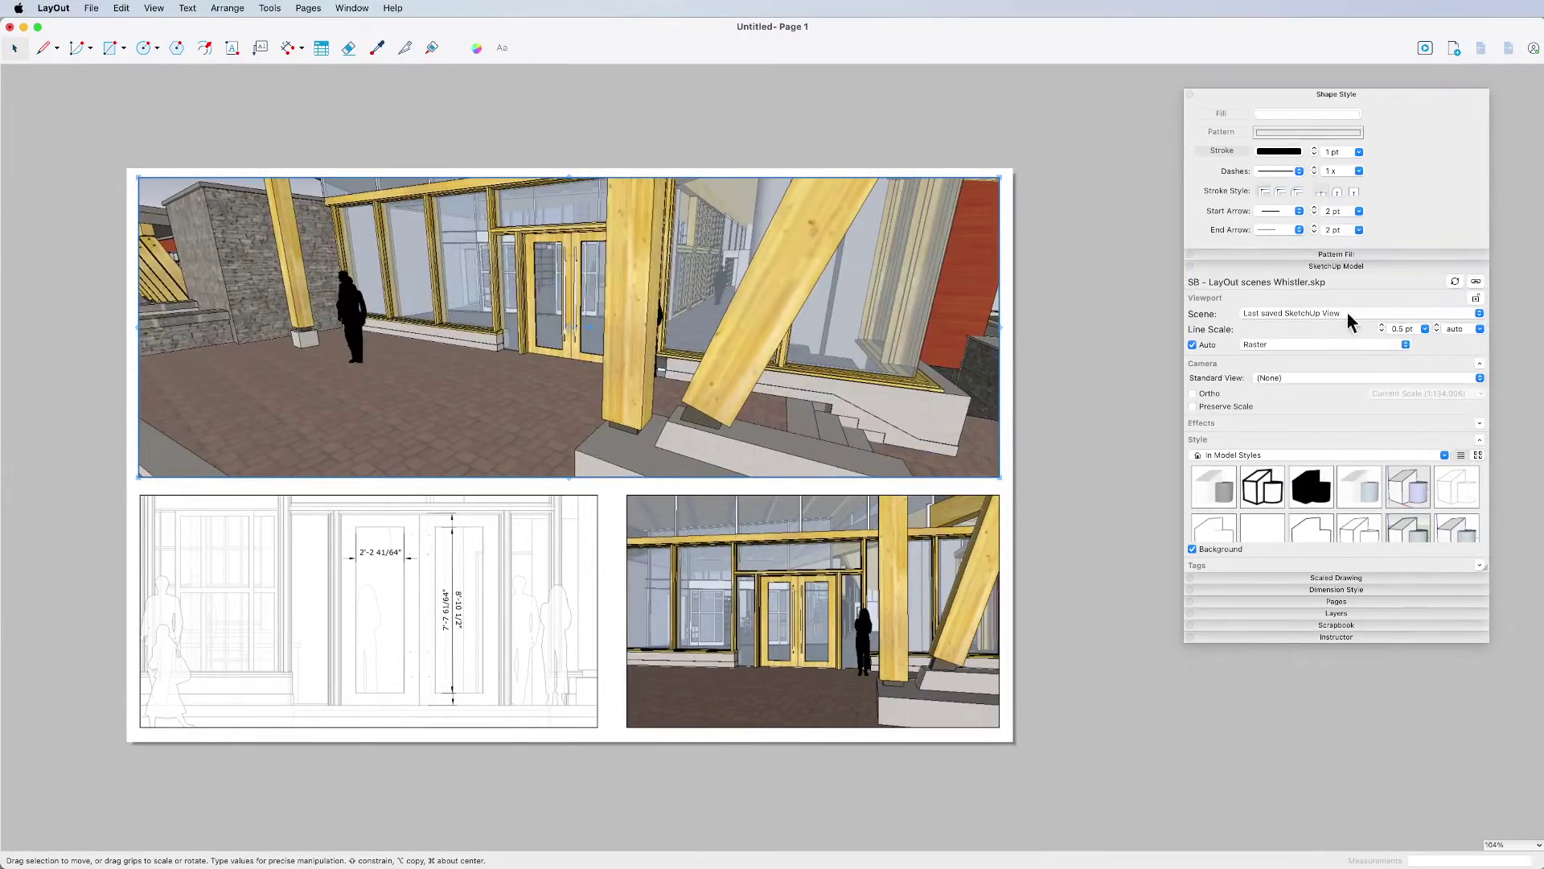
click(1064, 344)
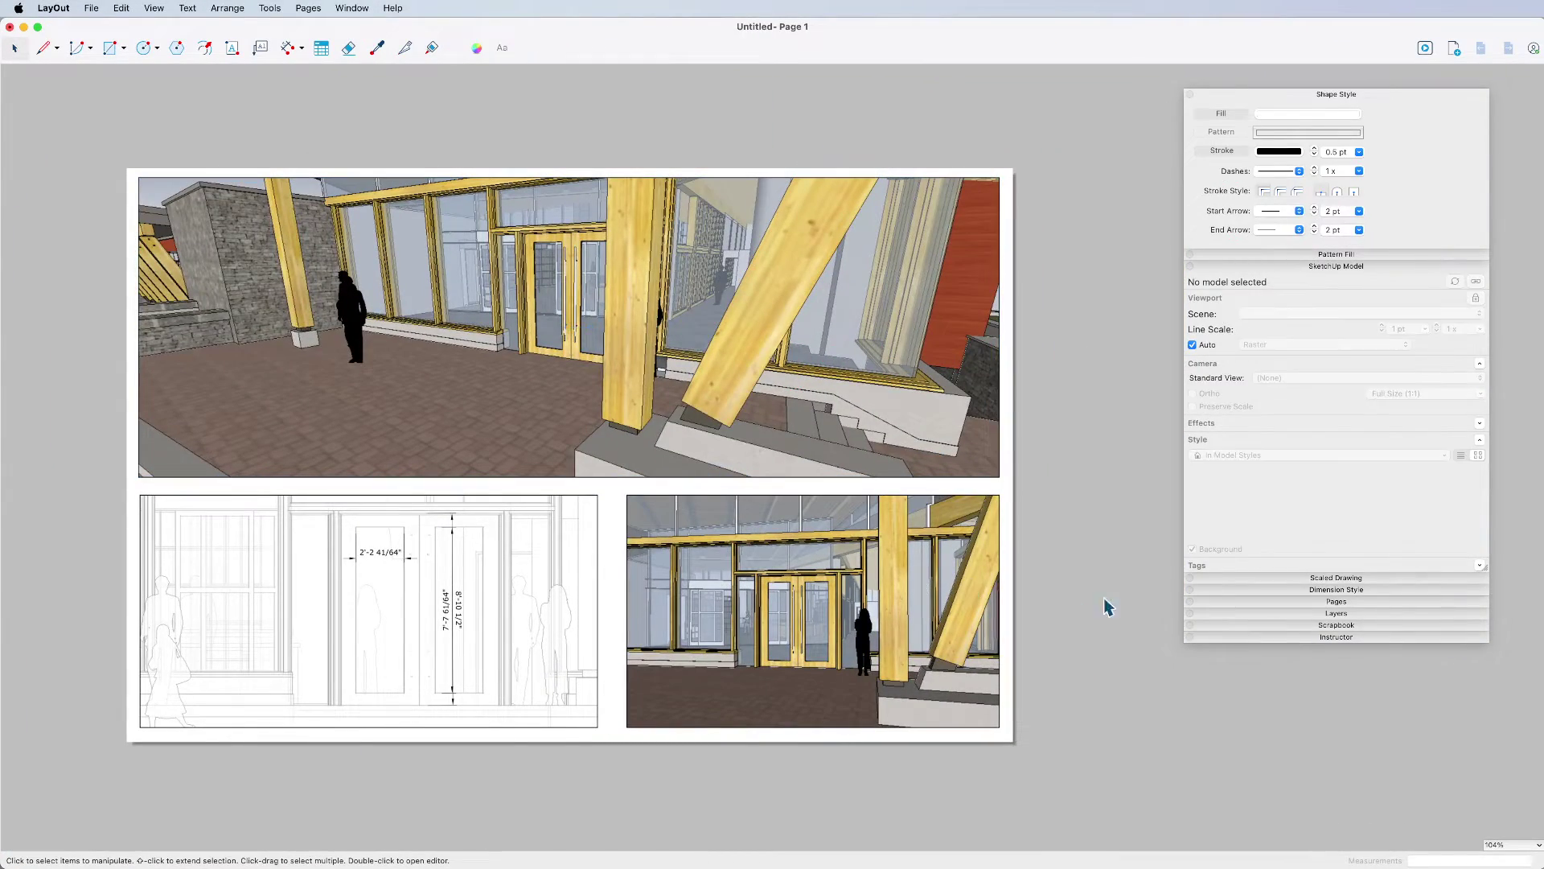
- Select all three viewports and reset all their overrides to the last saved SketchUp view
key(super+a)
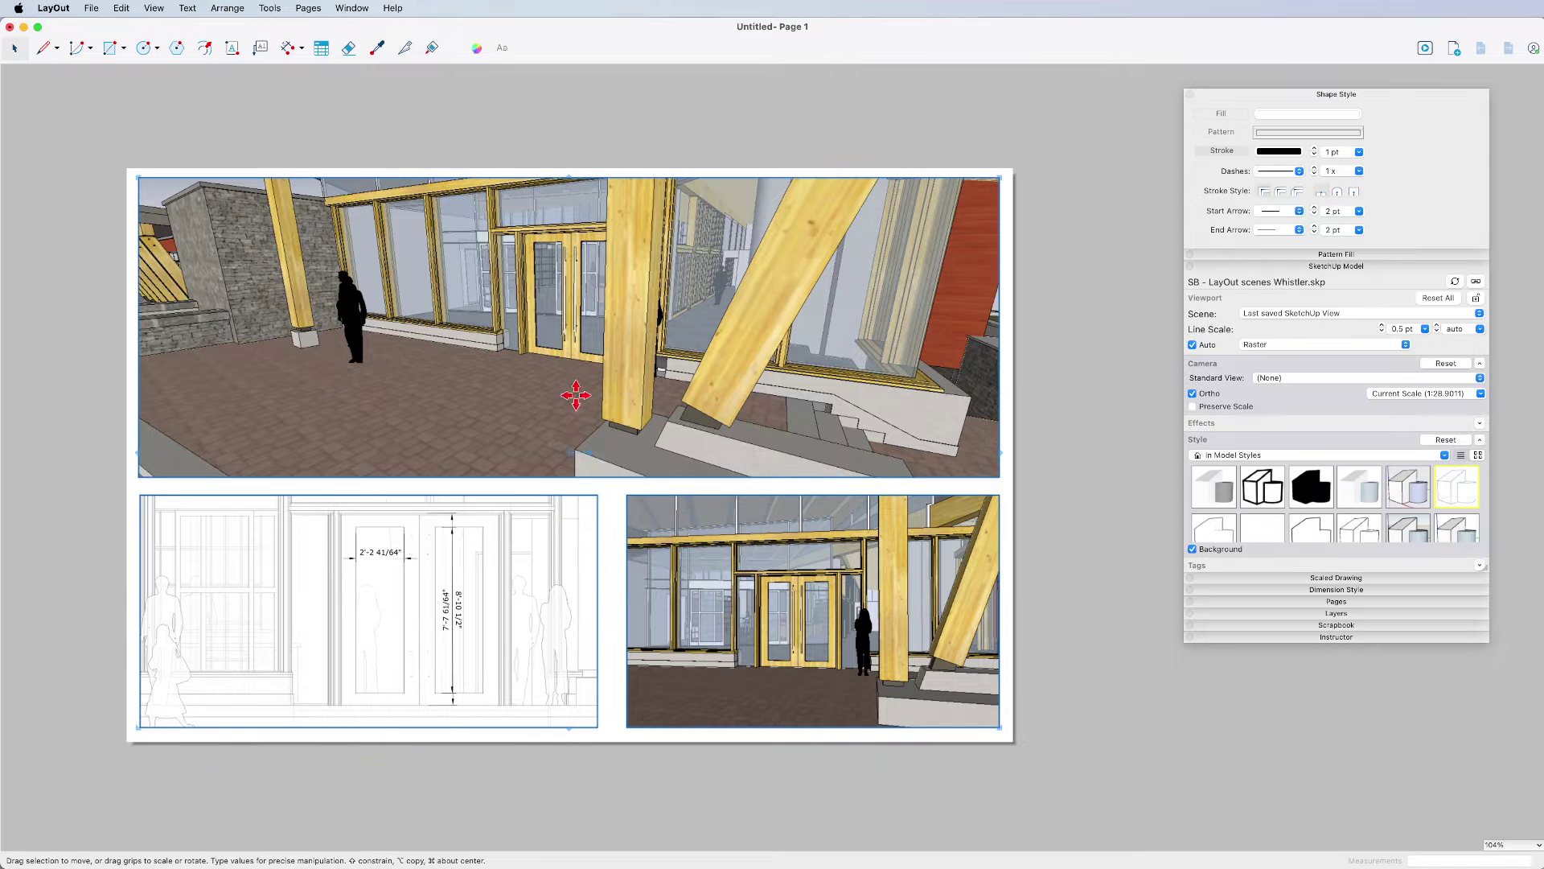
click(1438, 298)
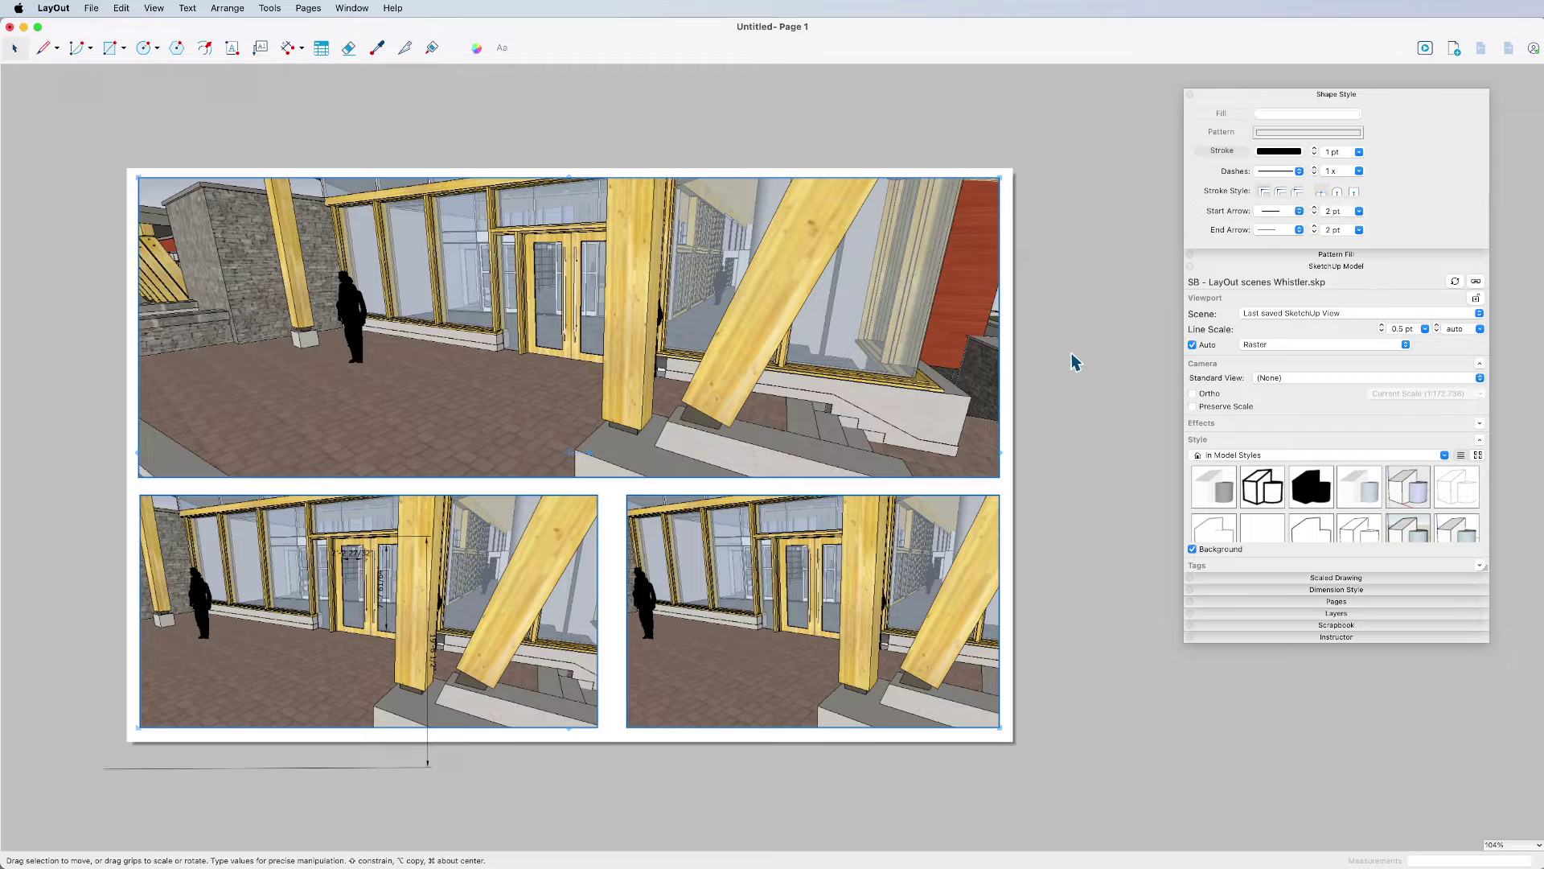
click(1064, 381)
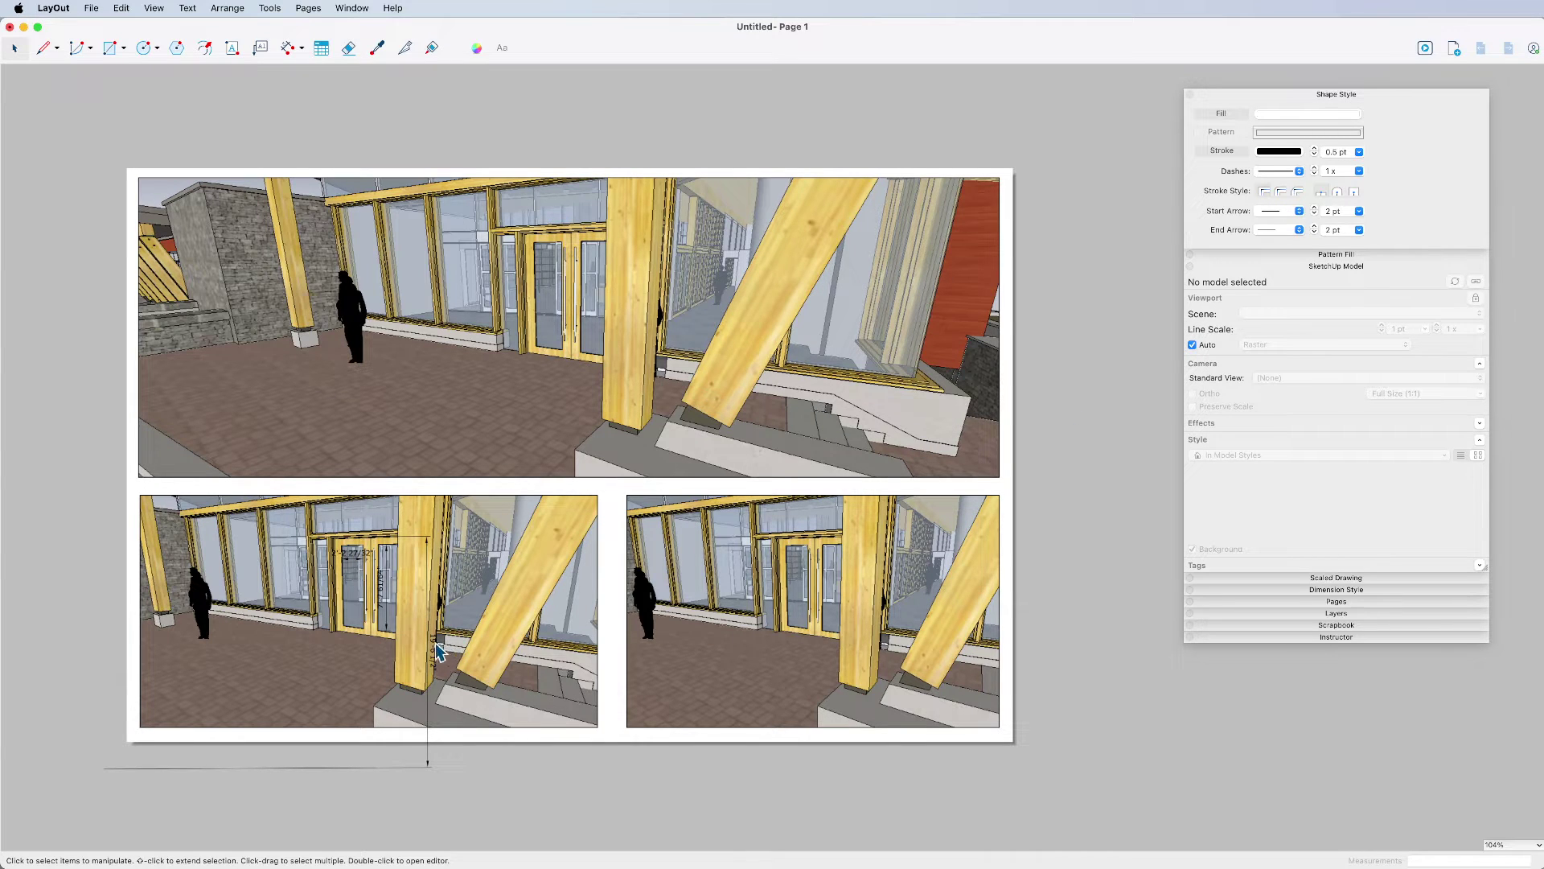
- Examine the door dimensions in the former front elevation viewport and review the whole page
scroll(347, 637, up, 3)
scroll(342, 656, up, 4)
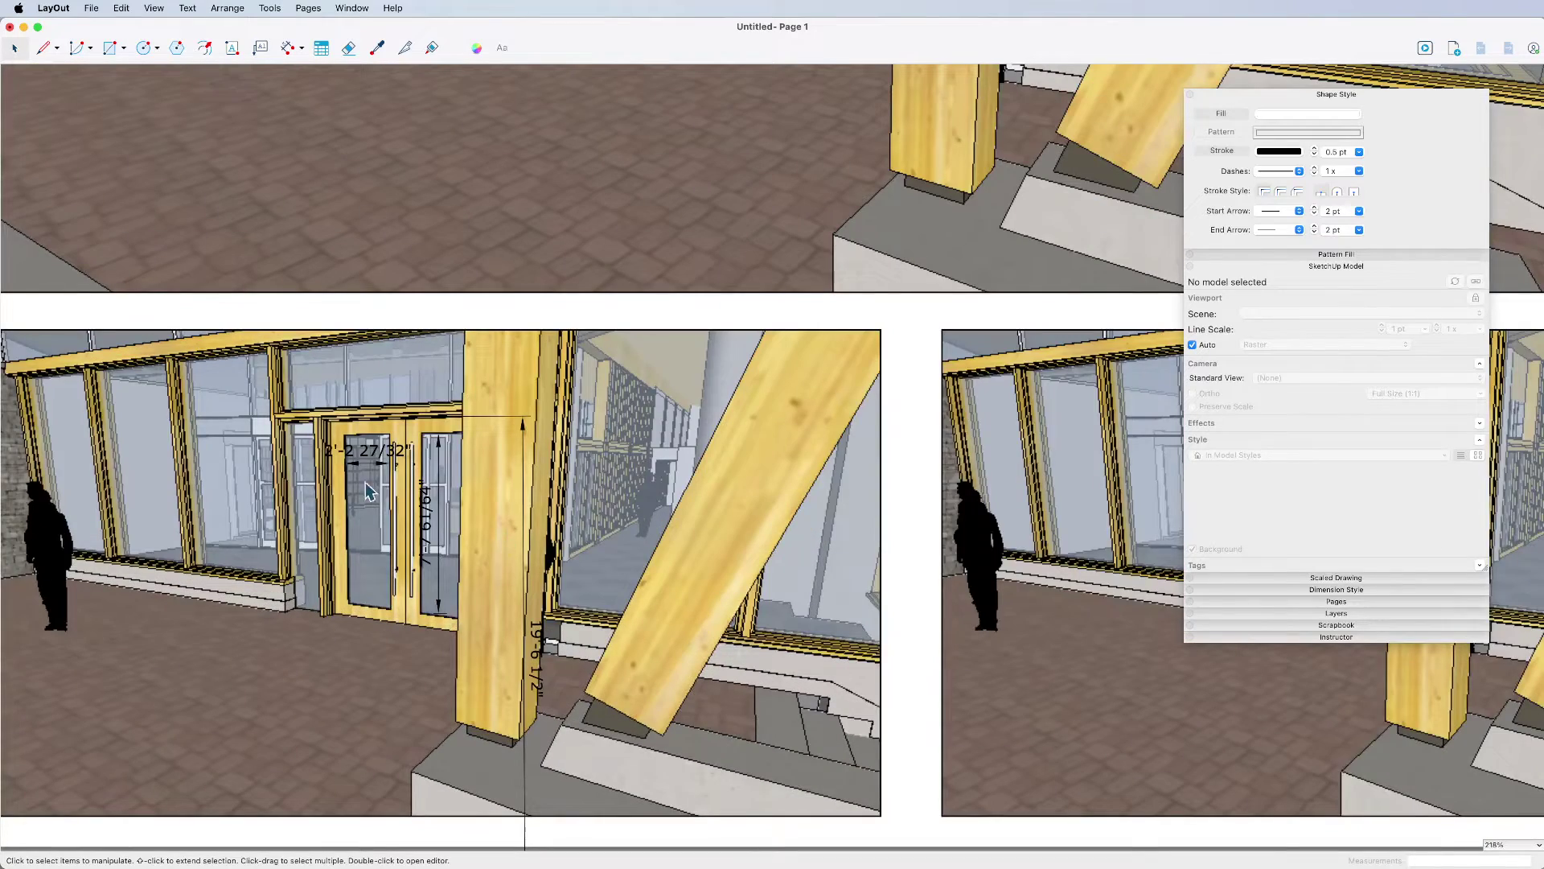
scroll(531, 524, down, 10)
scroll(937, 676, up, 6)
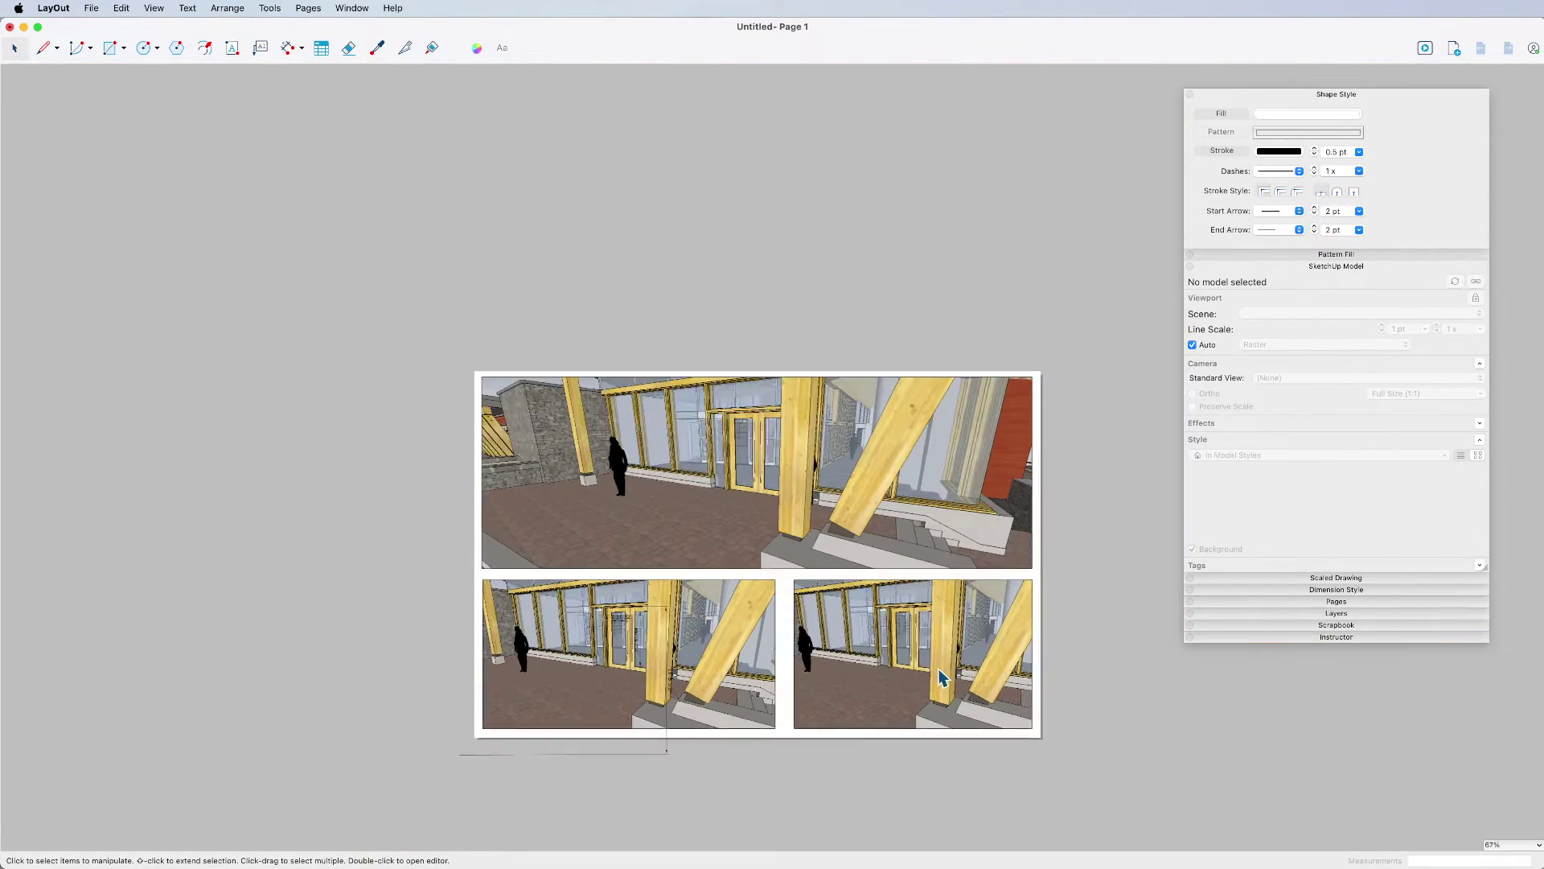
scroll(941, 677, down, 2)
scroll(941, 677, up, 2)
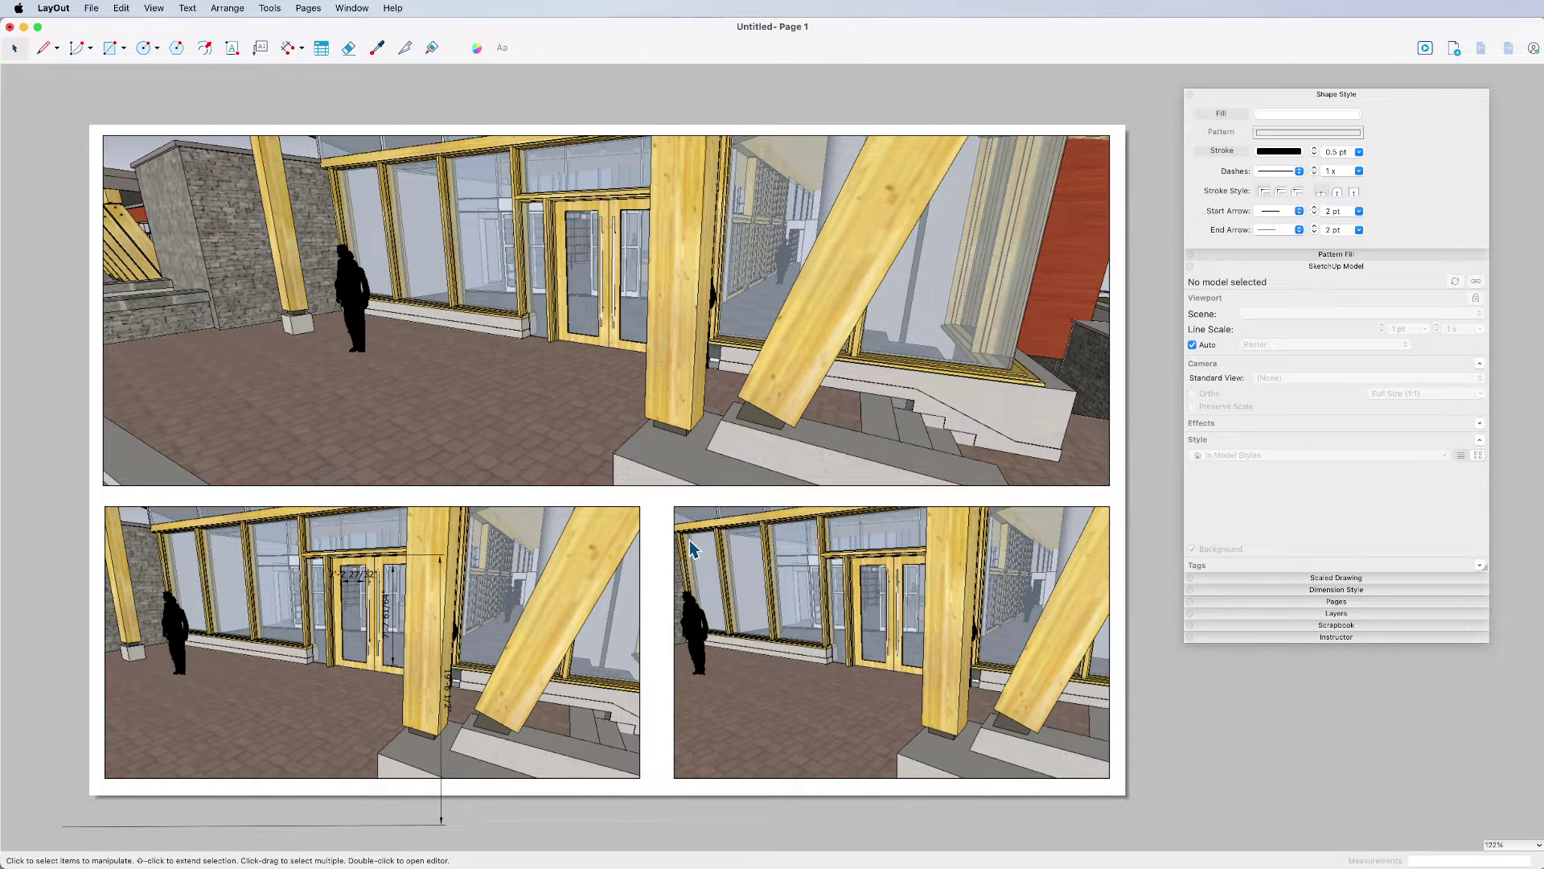
scroll(690, 549, down, 2)
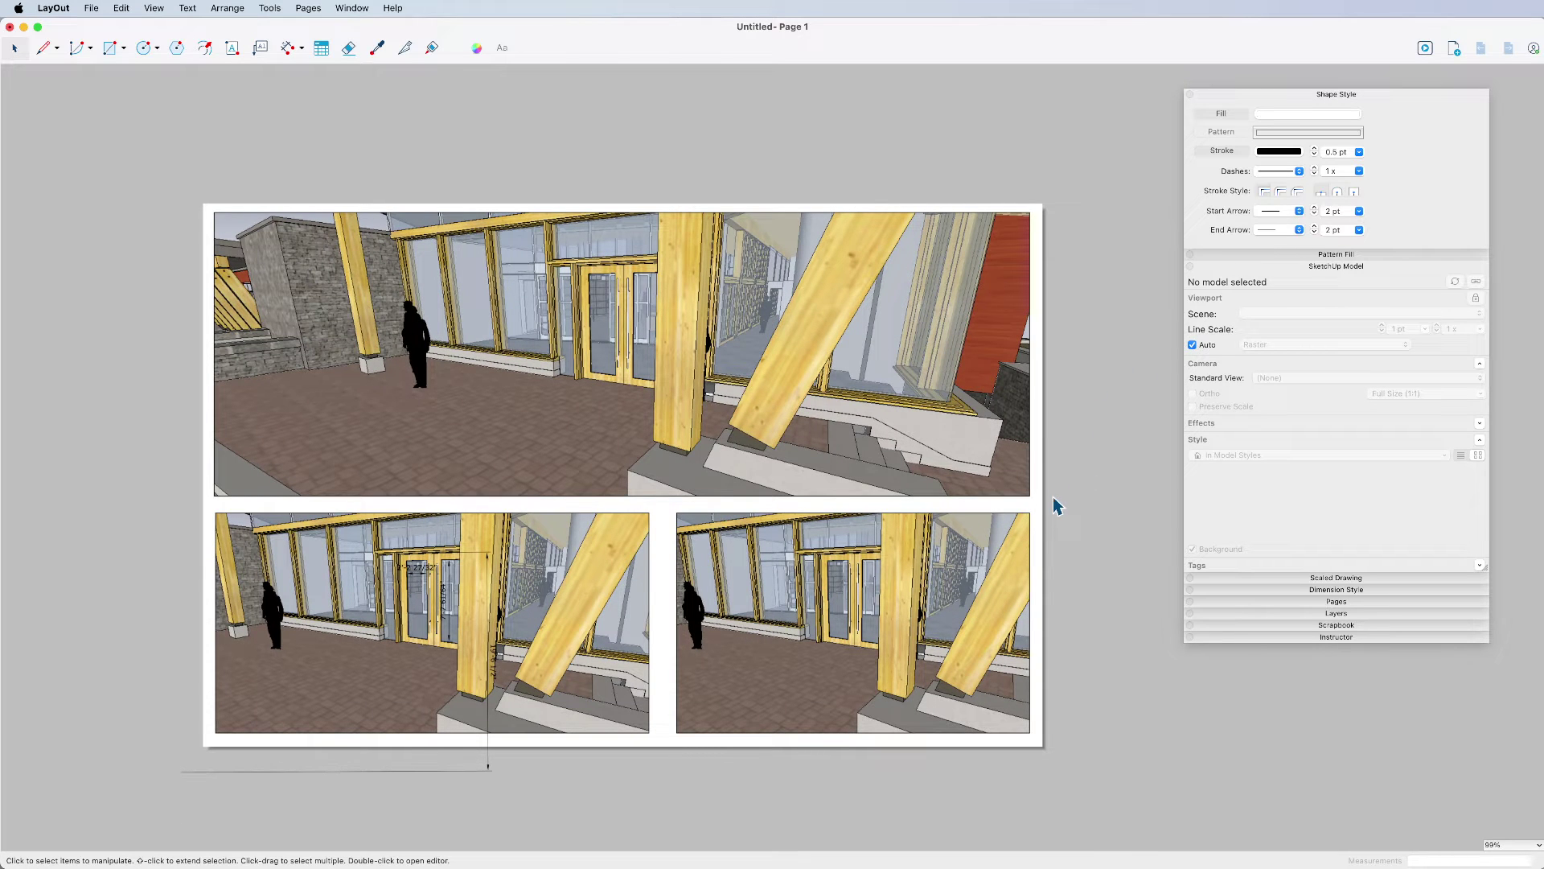
scroll(869, 569, up, 1)
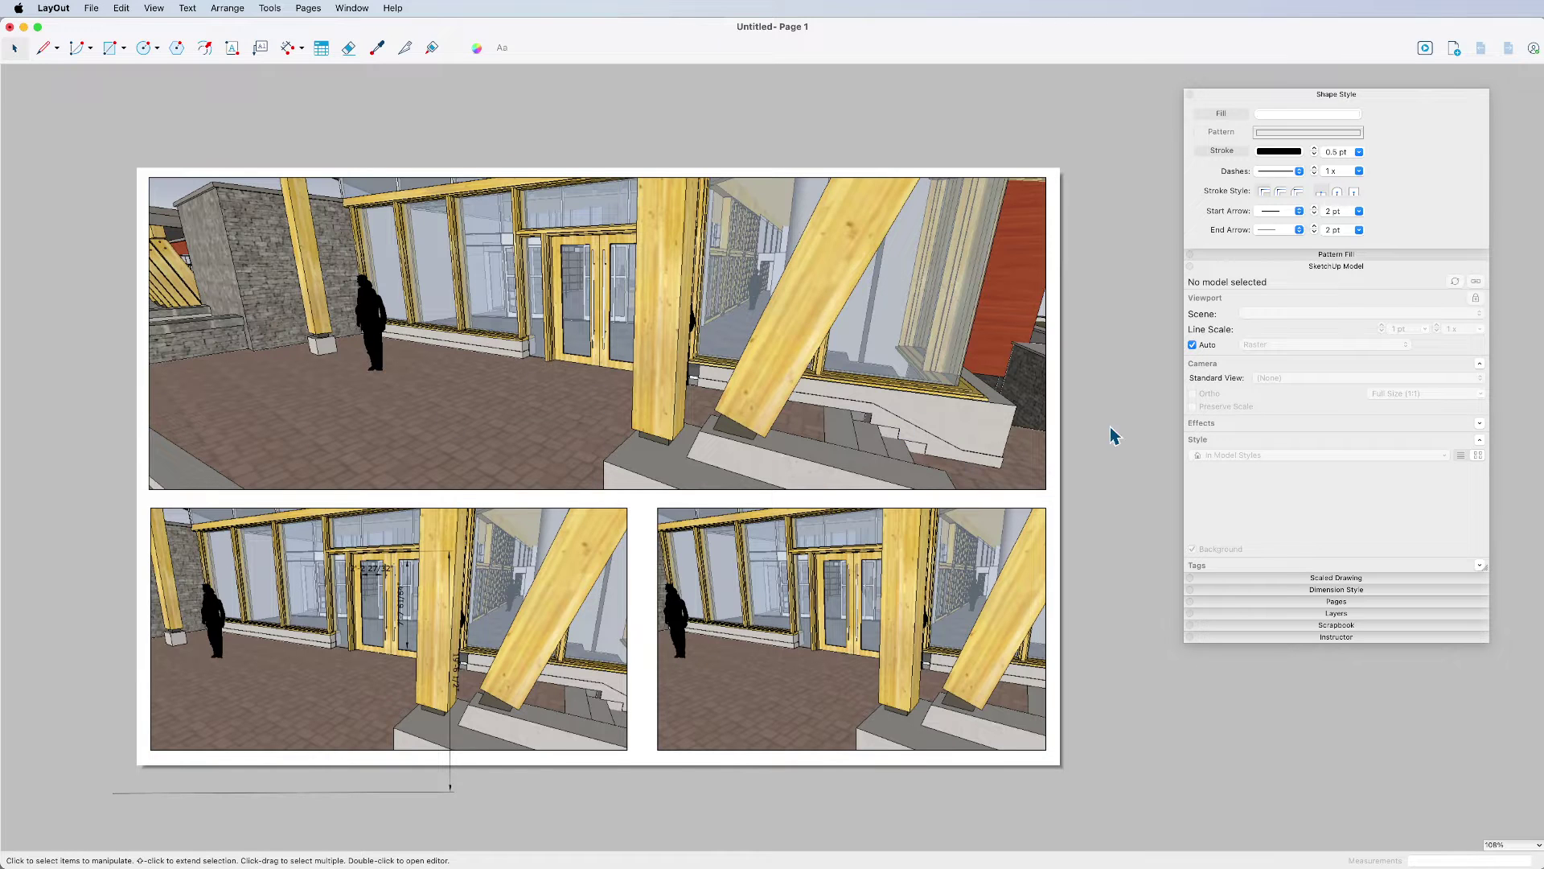
- Reposition the camera of the large overview viewport to an exterior perspective showing the entrance, the red wing and the ramp
click(1023, 444)
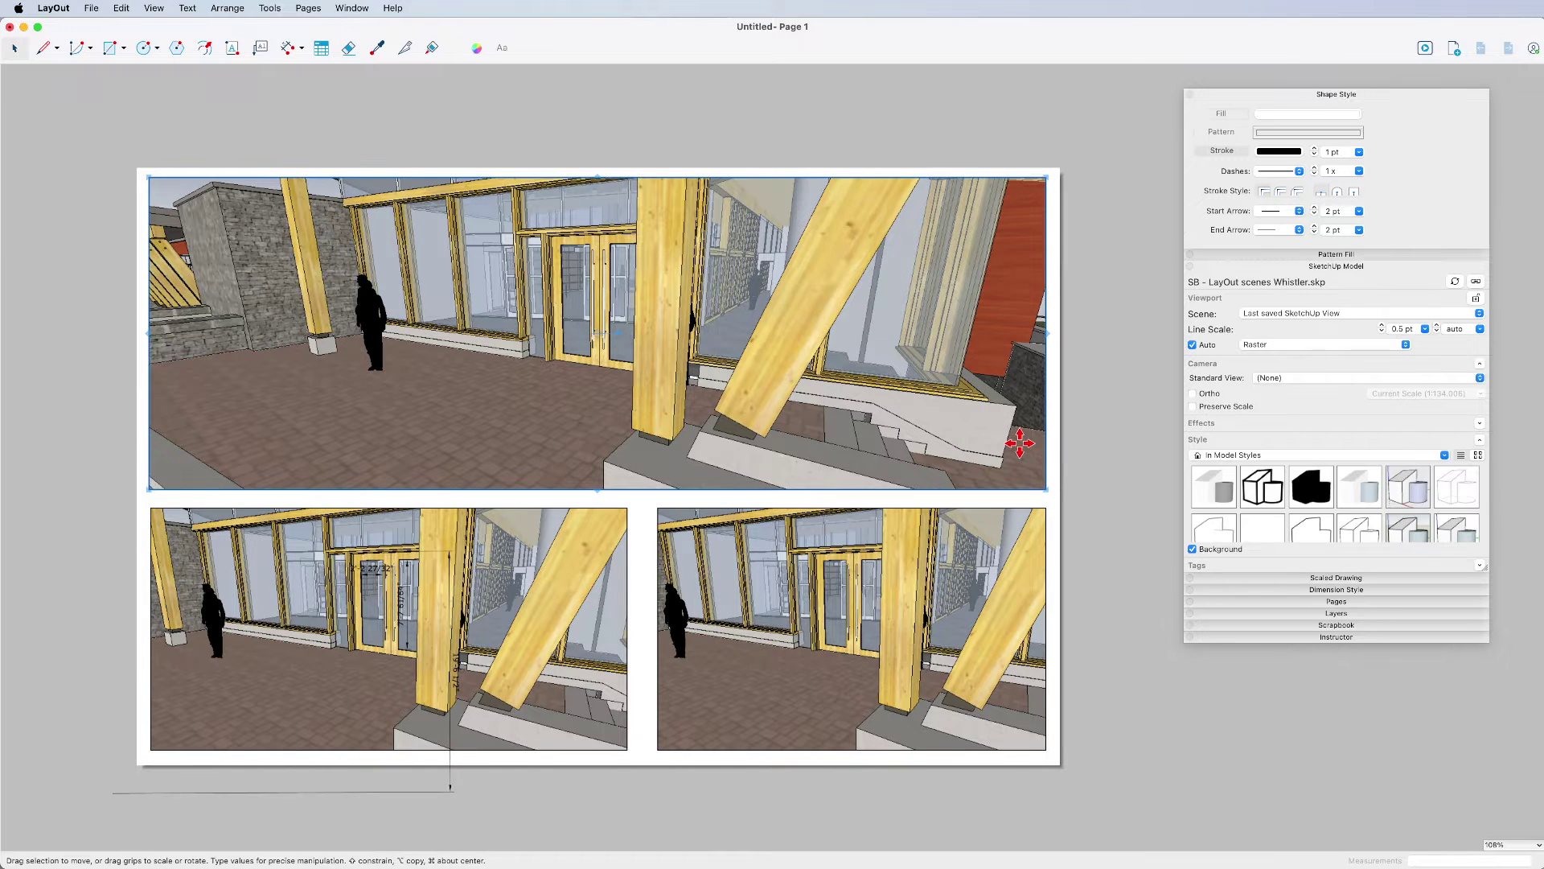
click(1091, 394)
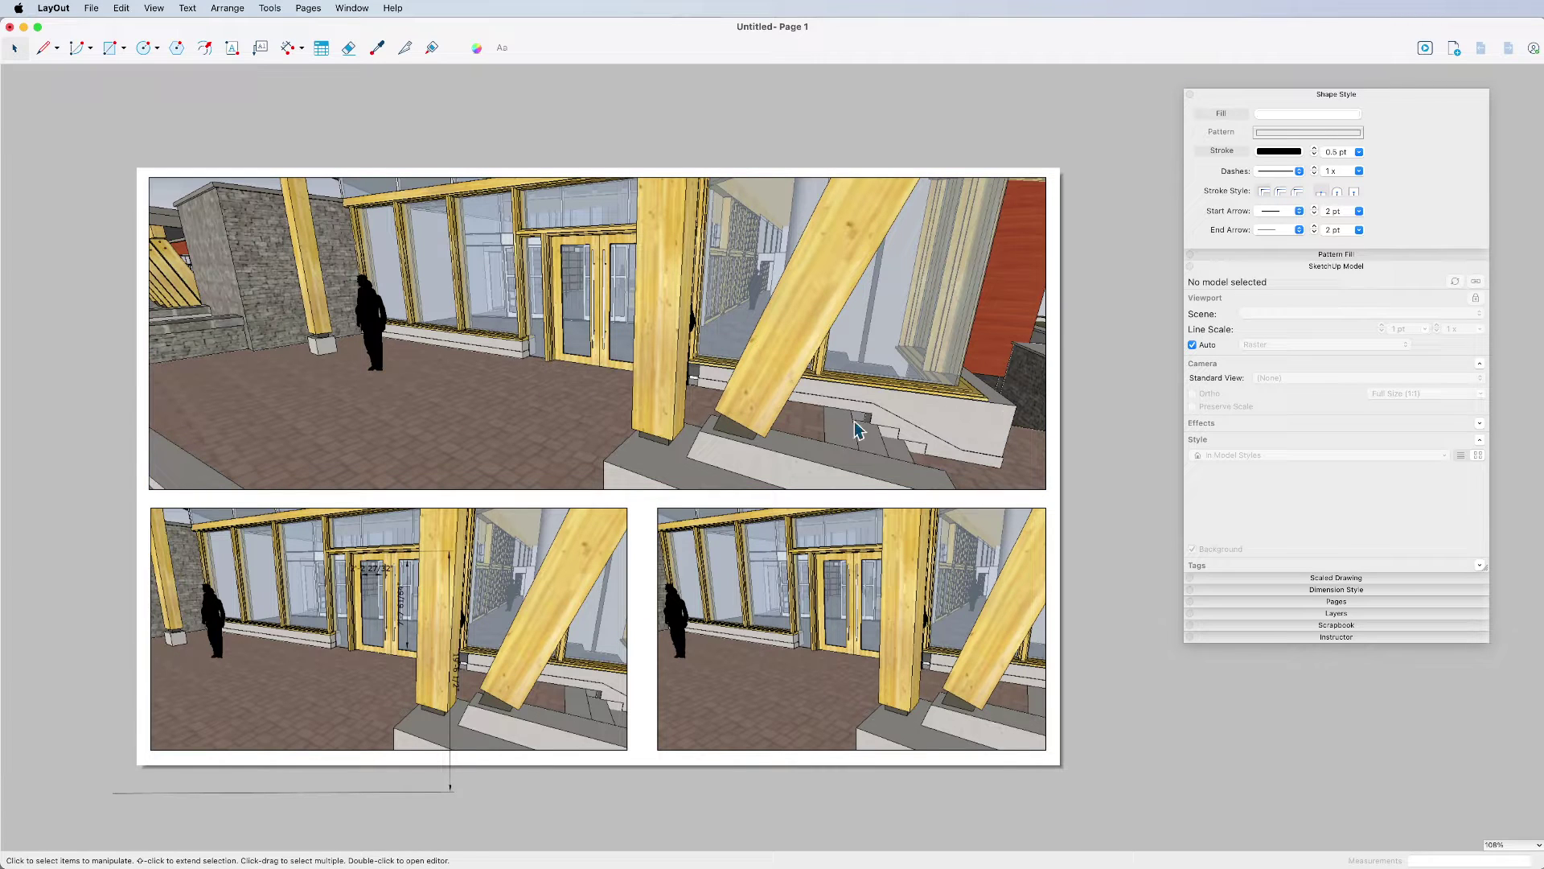
click(763, 421)
double_click(762, 422)
scroll(748, 424, down, 3)
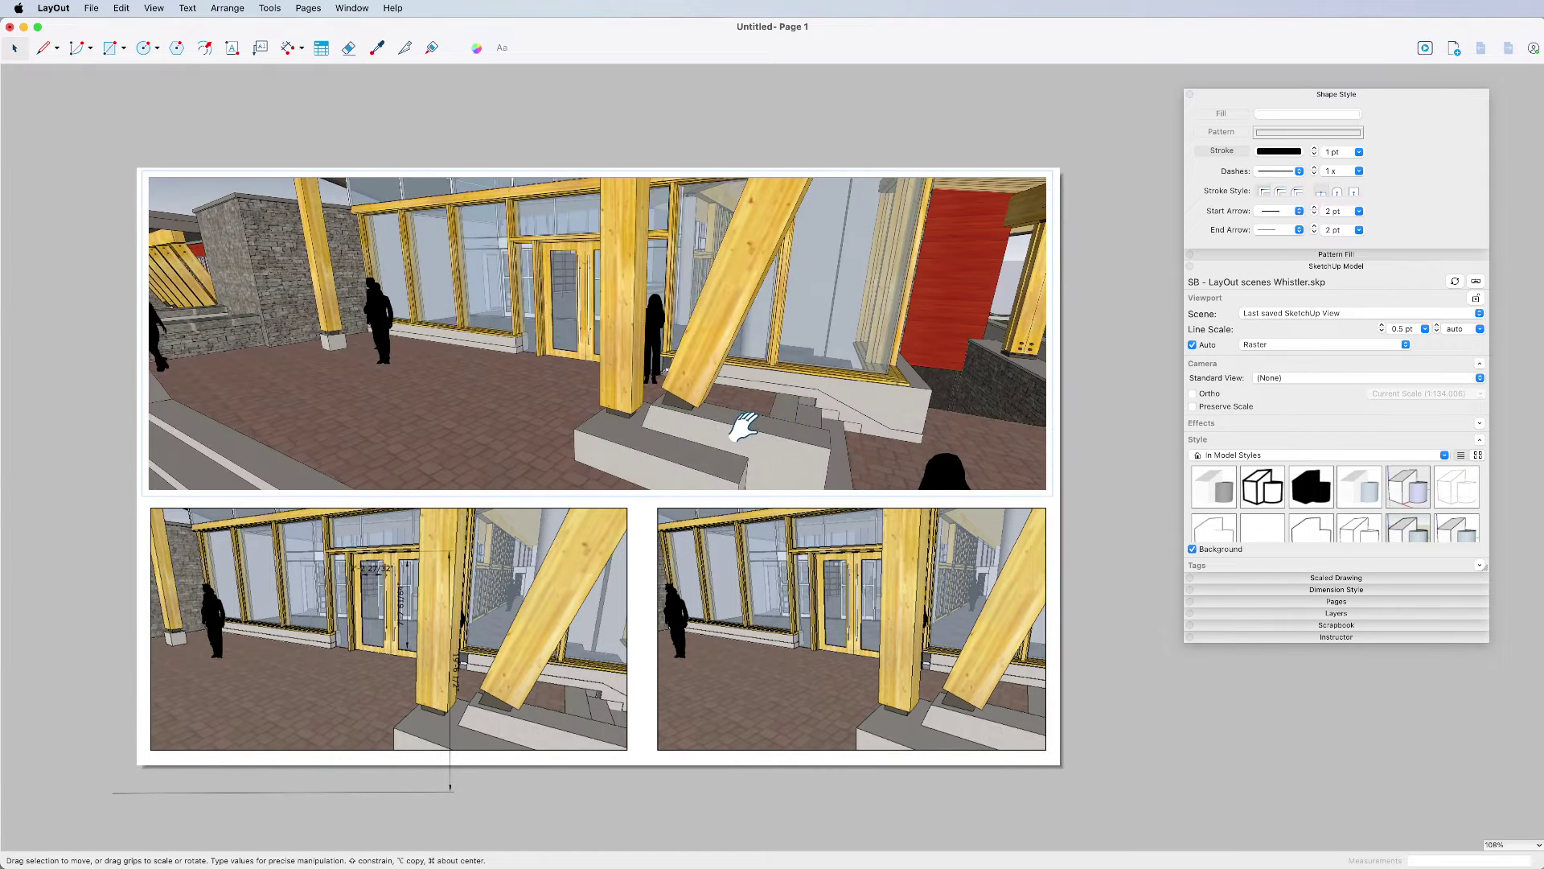
drag(748, 424, 688, 408)
scroll(689, 407, down, 3)
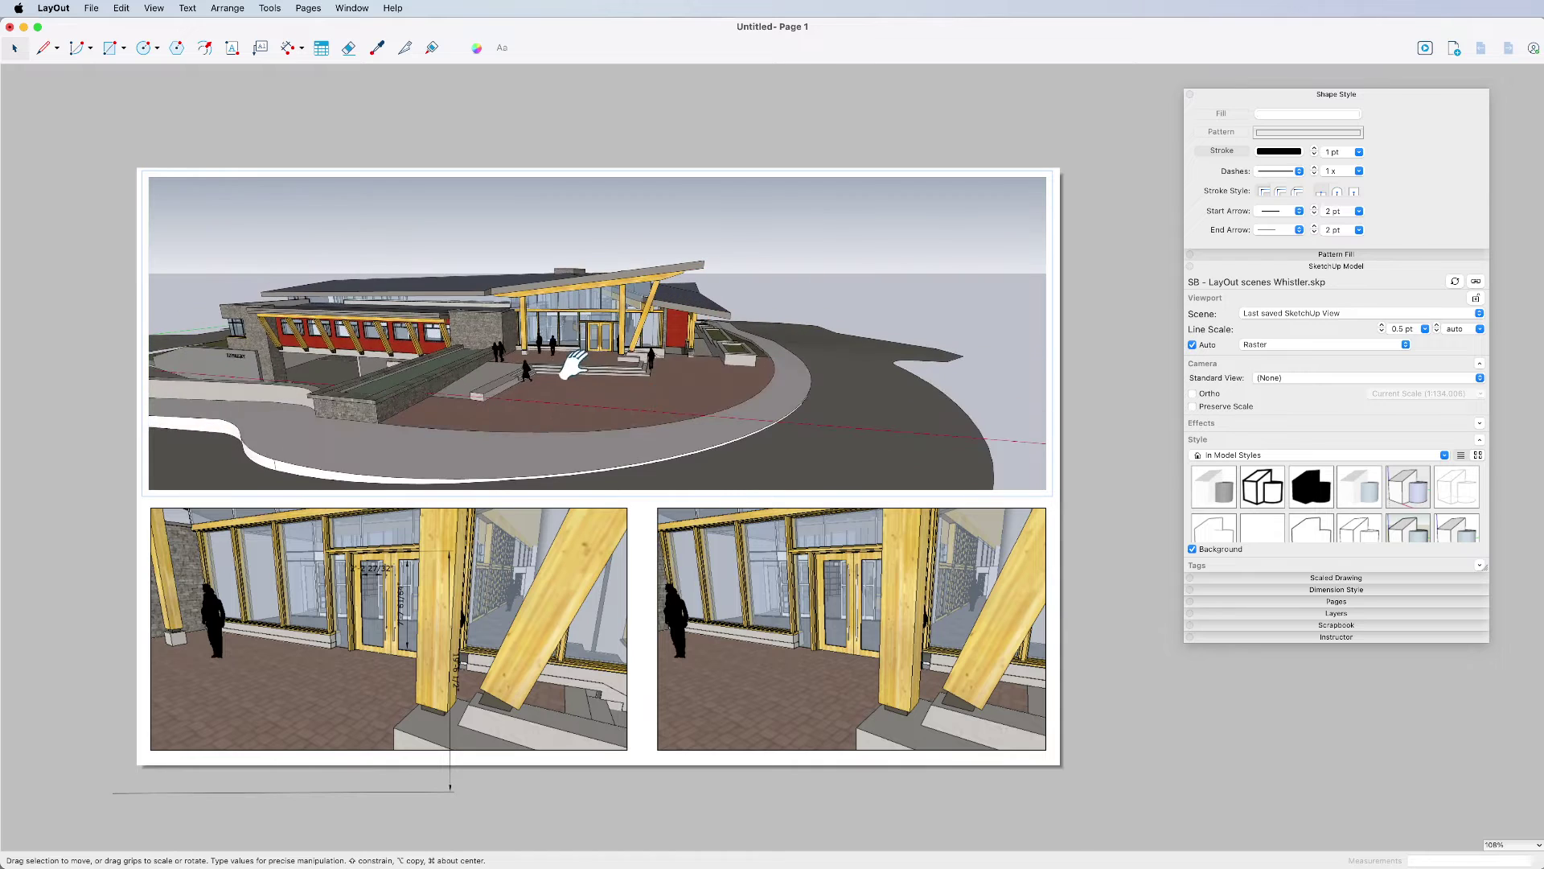
scroll(572, 366, up, 3)
drag(575, 377, 628, 359)
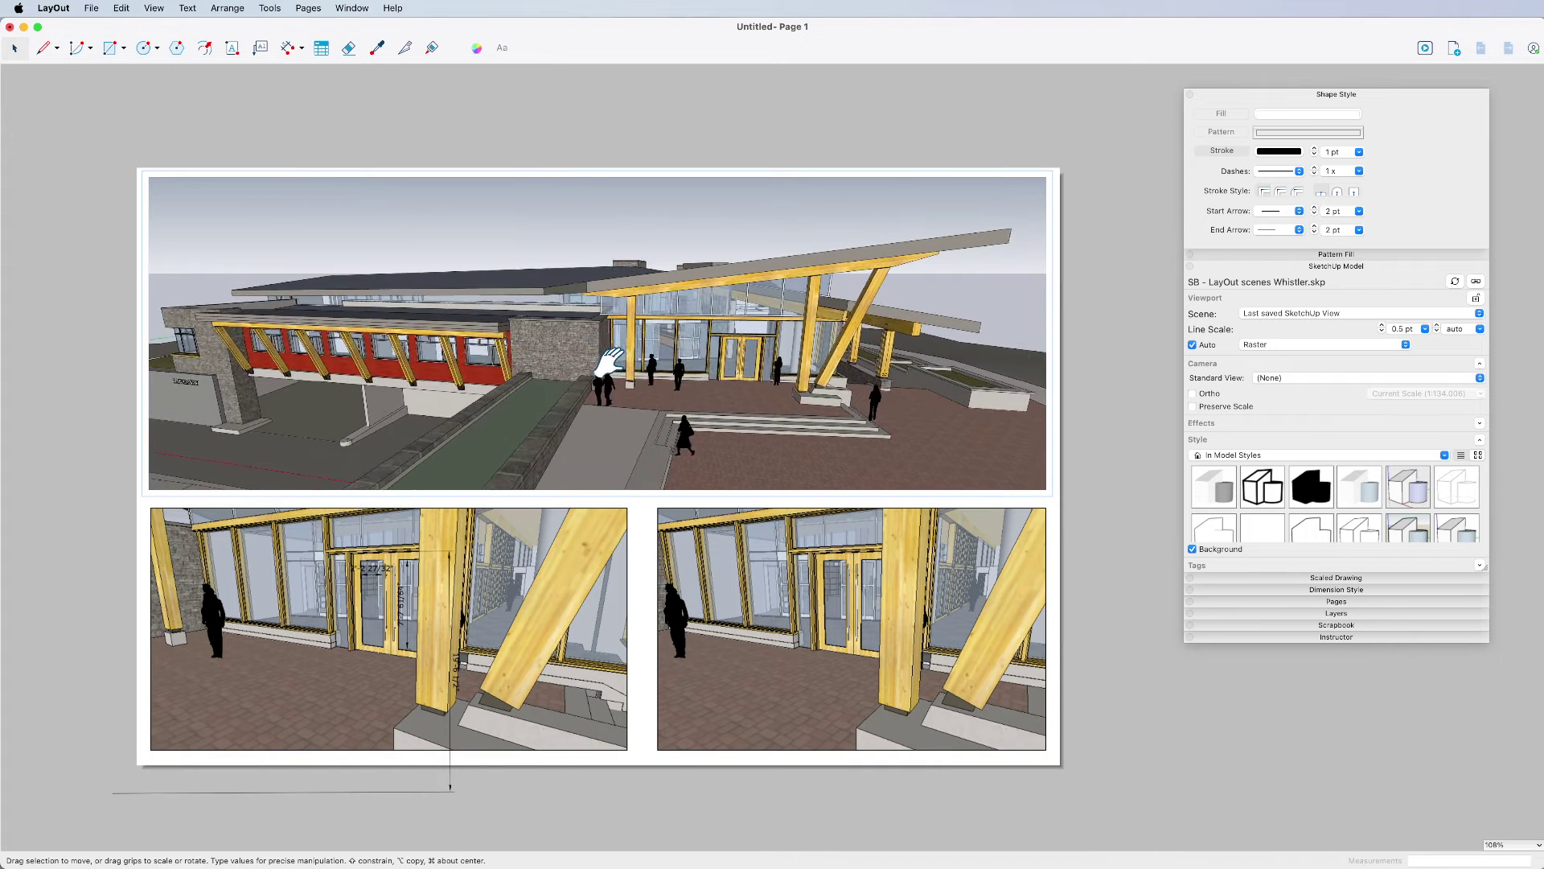
click(645, 139)
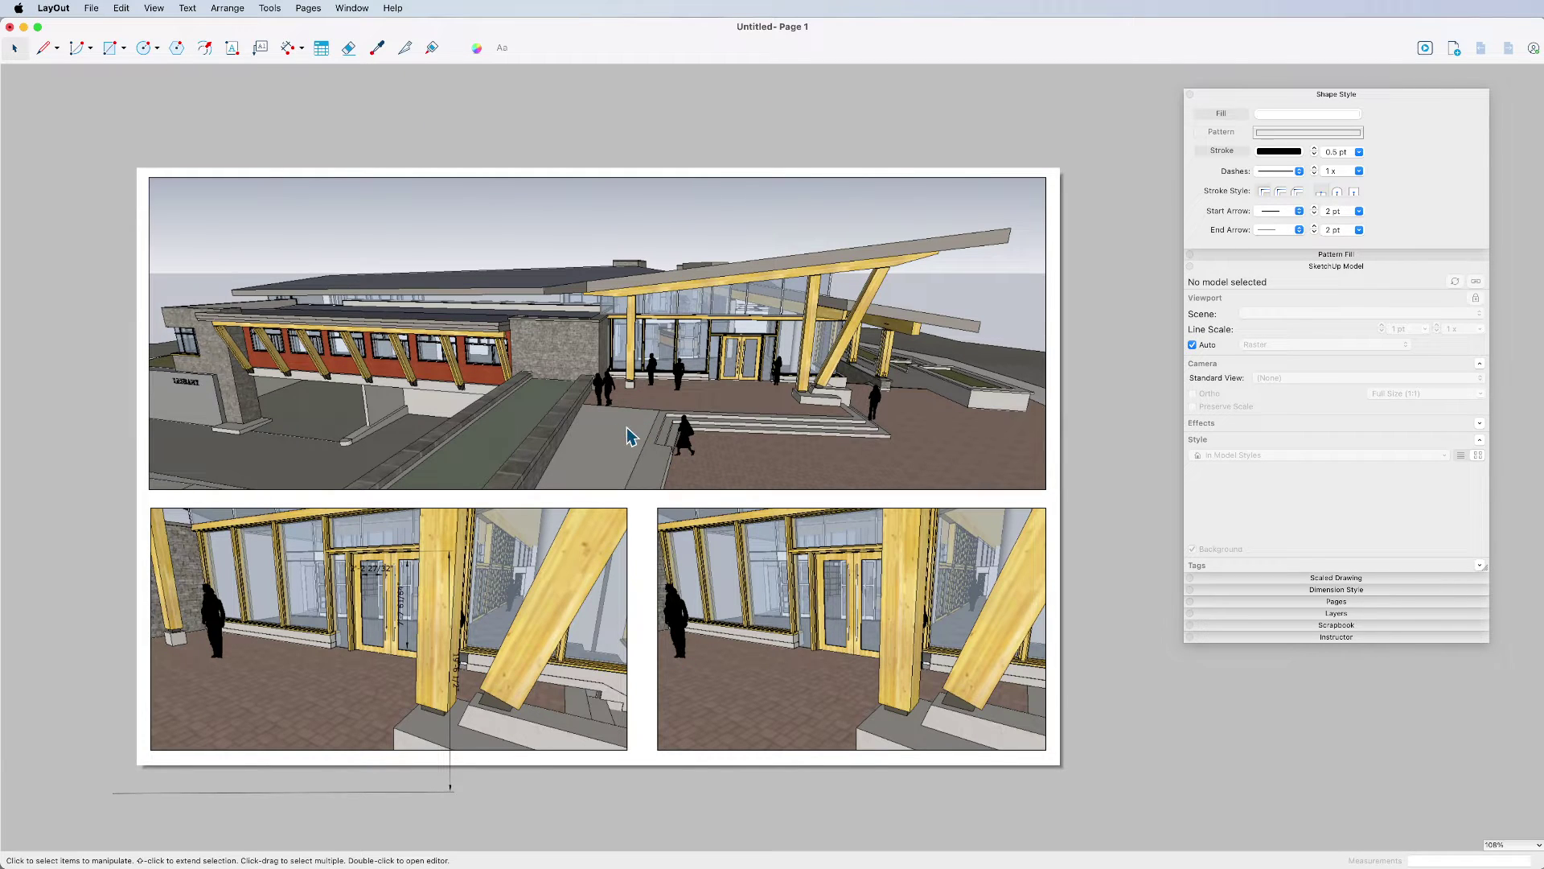
- Turn the camera of the small viewport without dimensions to face the entrance doors and the nearby figures
click(829, 616)
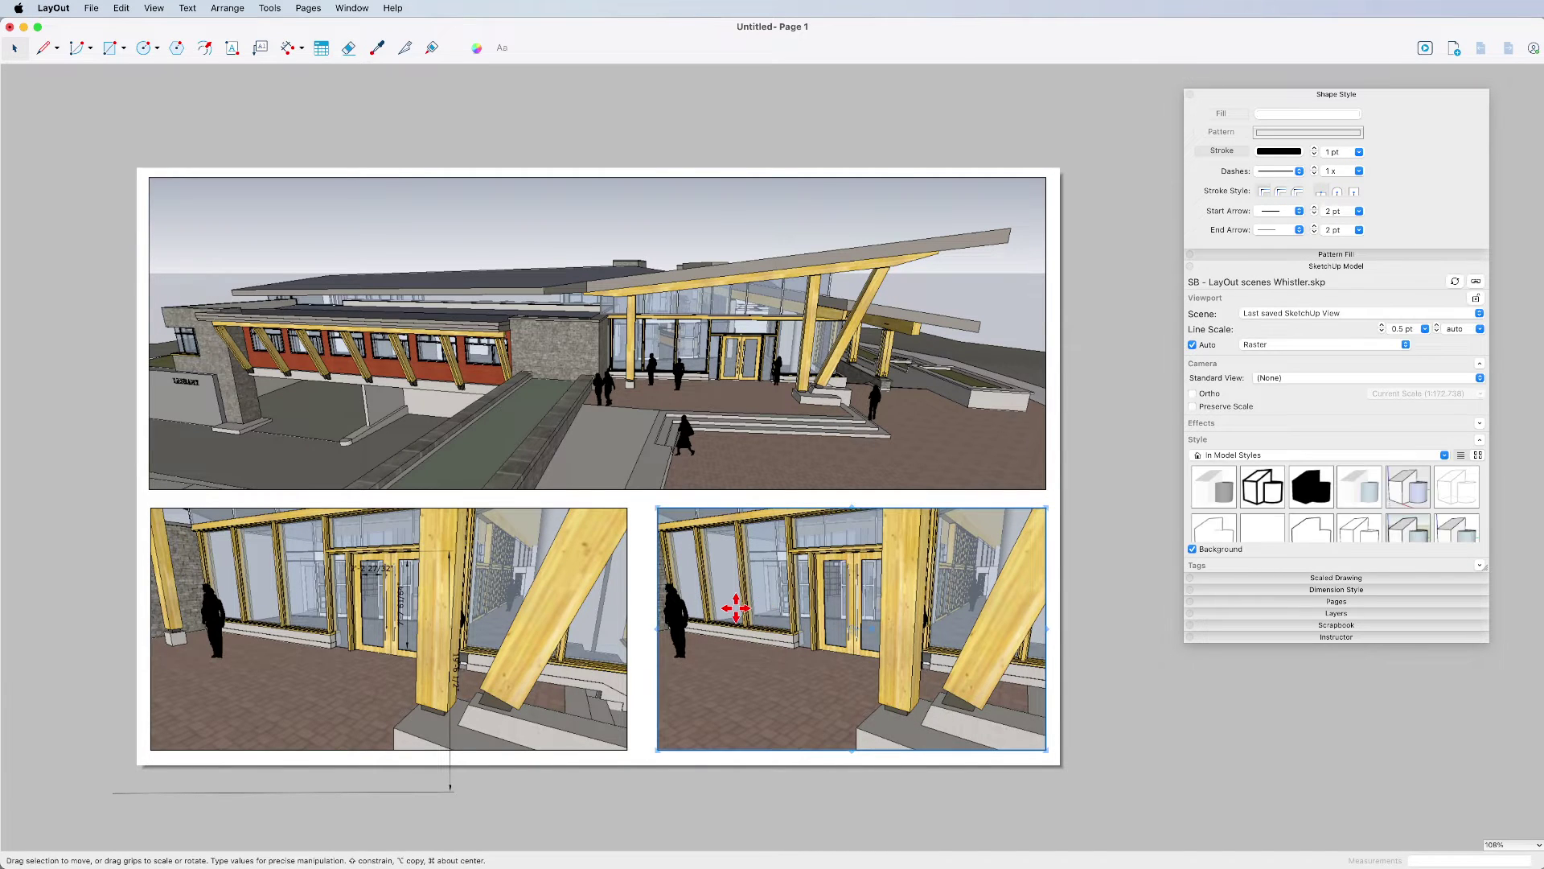
double_click(736, 609)
mouse_move(793, 621)
mouse_down()
mouse_move(989, 648)
mouse_move(721, 614)
mouse_move(814, 611)
mouse_up()
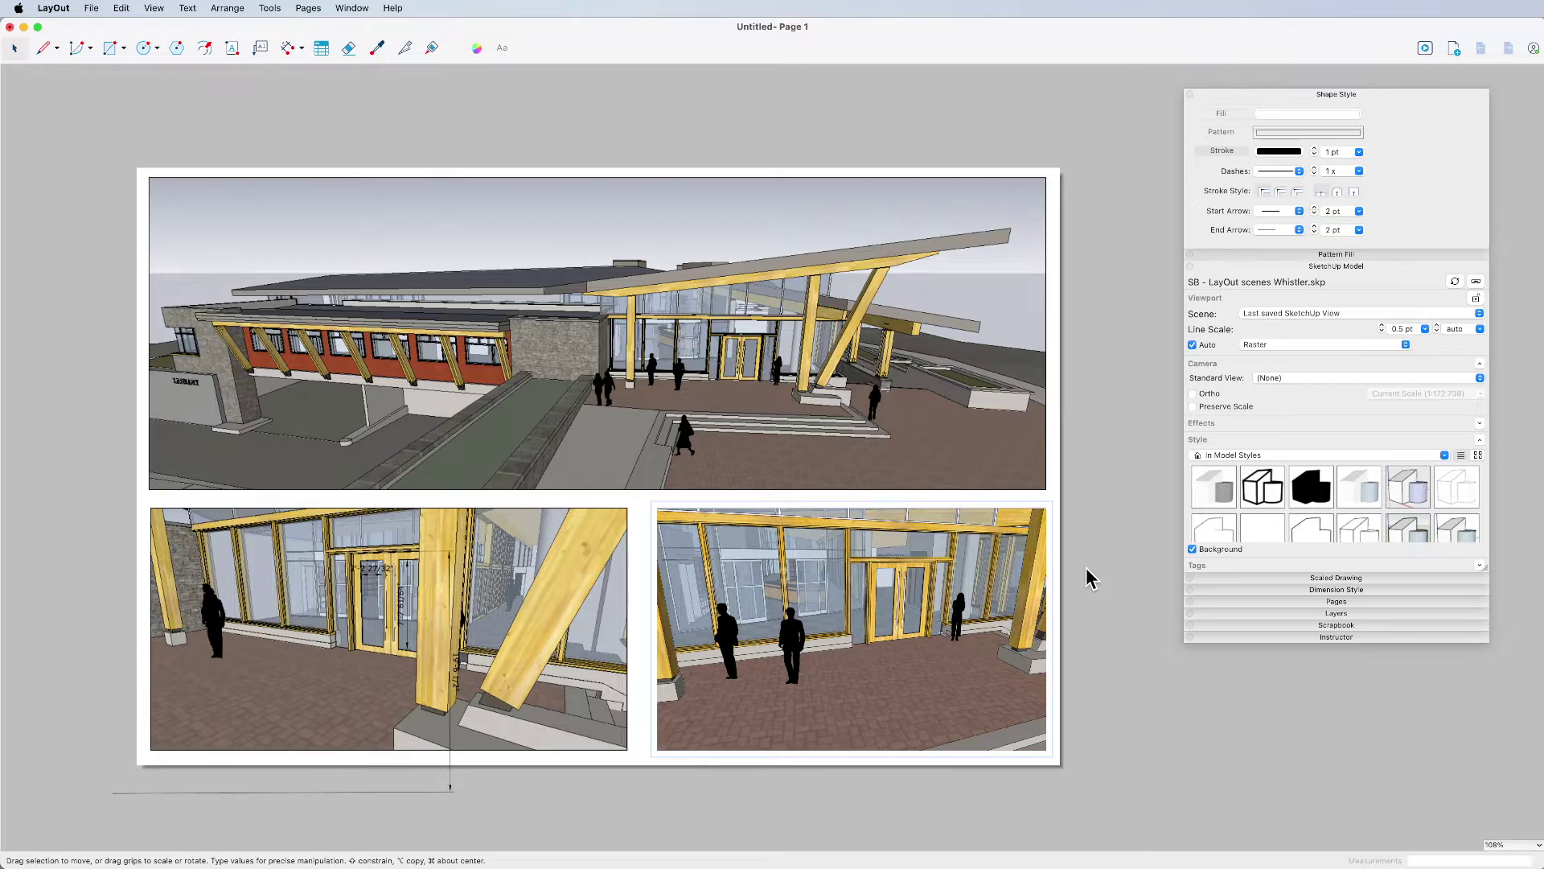
- Close the untitled LayOut document without saving it, and switch to the building model in SketchUp
key(super+w)
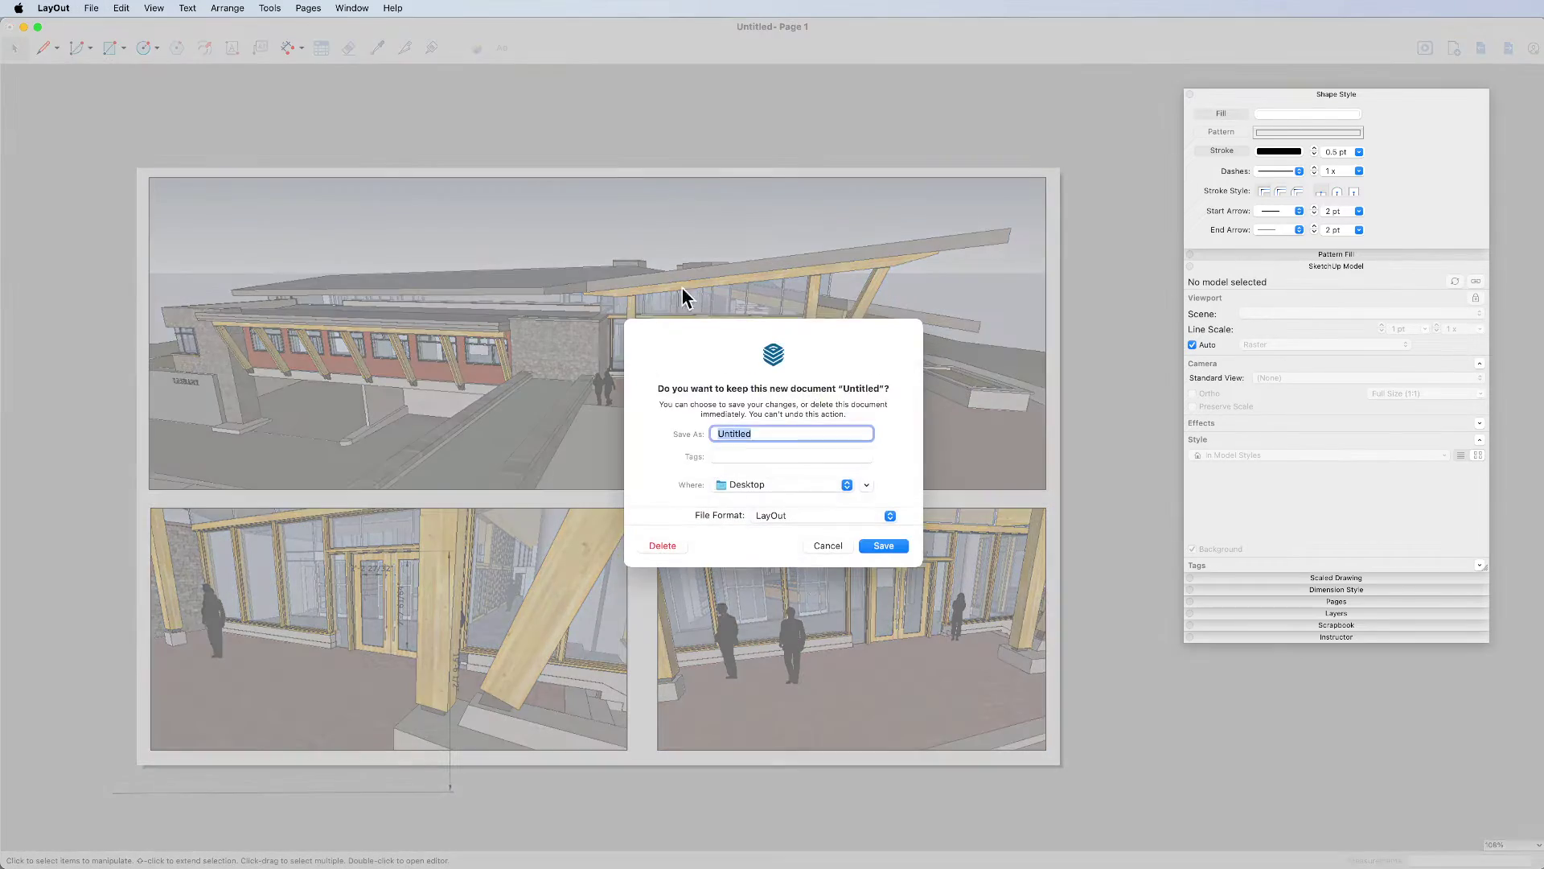
click(658, 545)
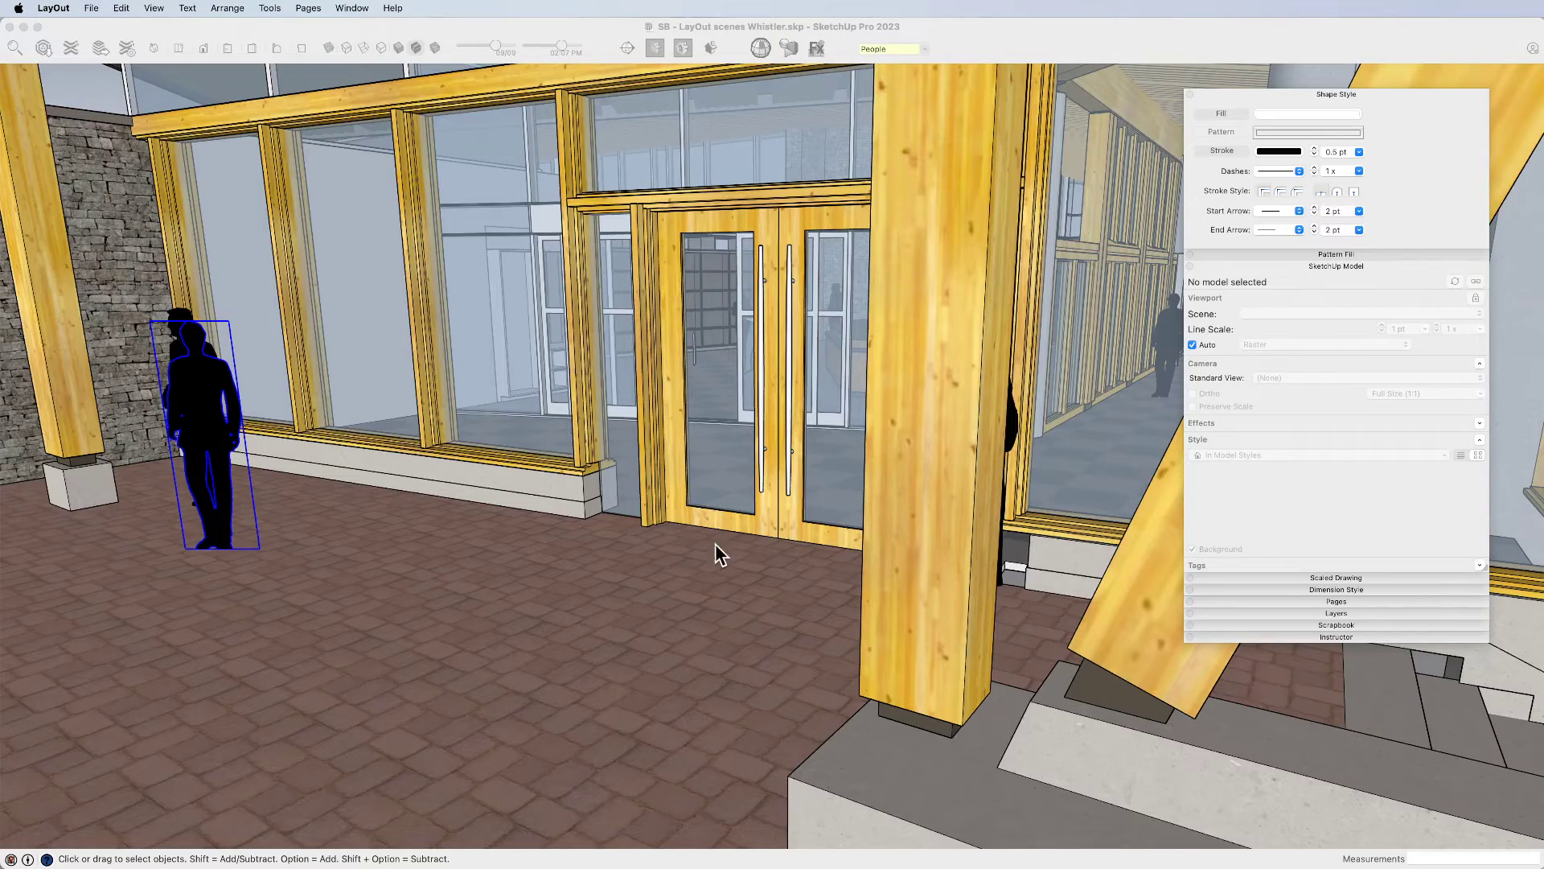
scroll(727, 544, down, 10)
click(253, 129)
- Frame the whole front entrance in perspective and save the view as a scene named Entrance
key(h)
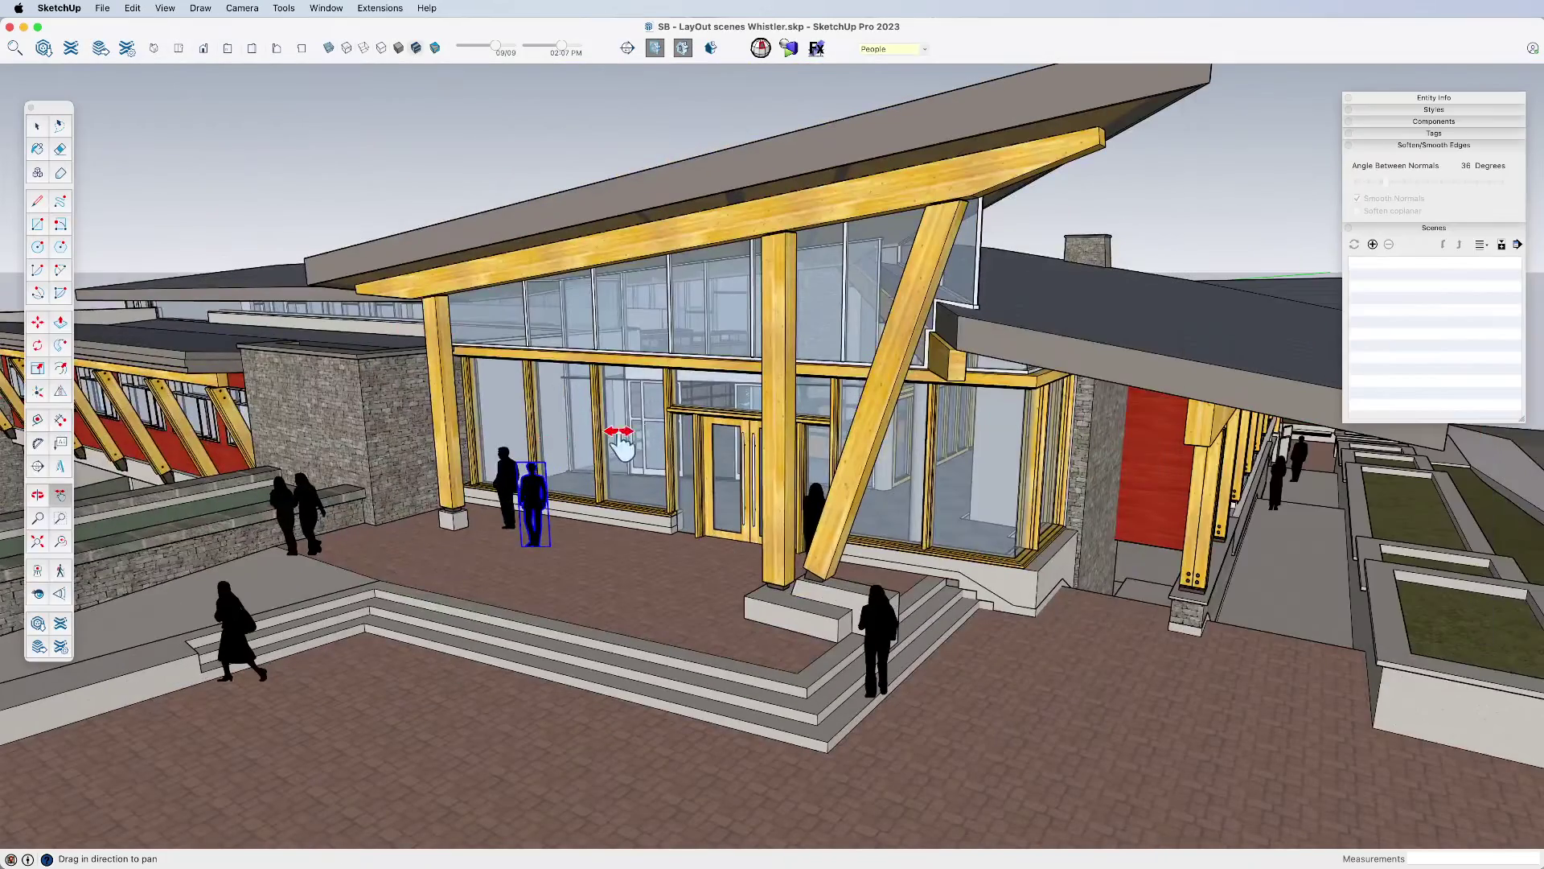
drag(690, 468, 863, 468)
key(space)
click(555, 107)
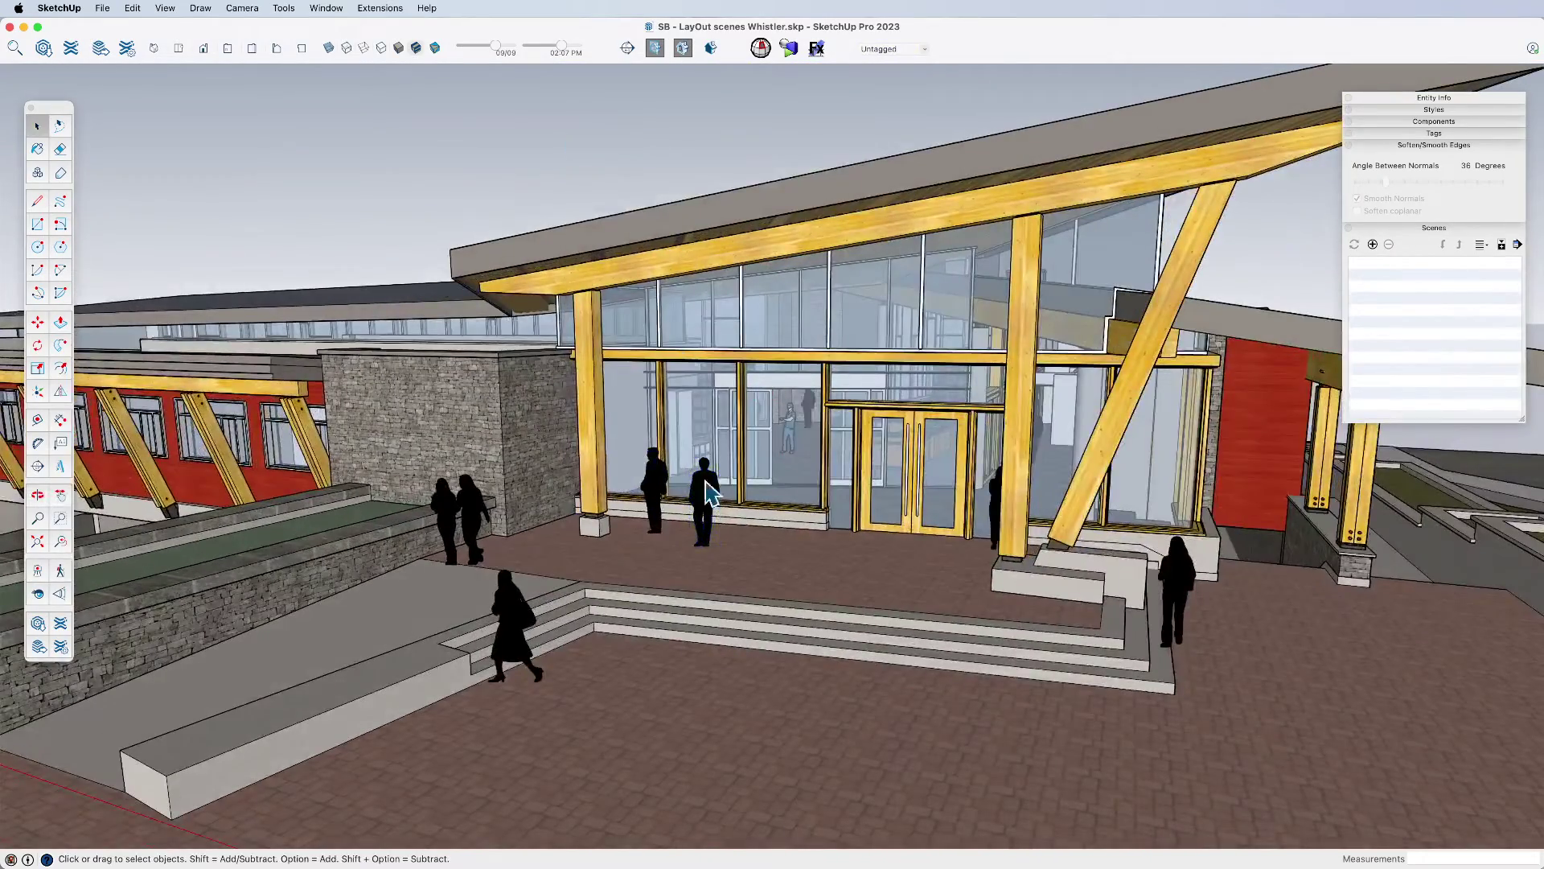
middle_drag(708, 490, 773, 504)
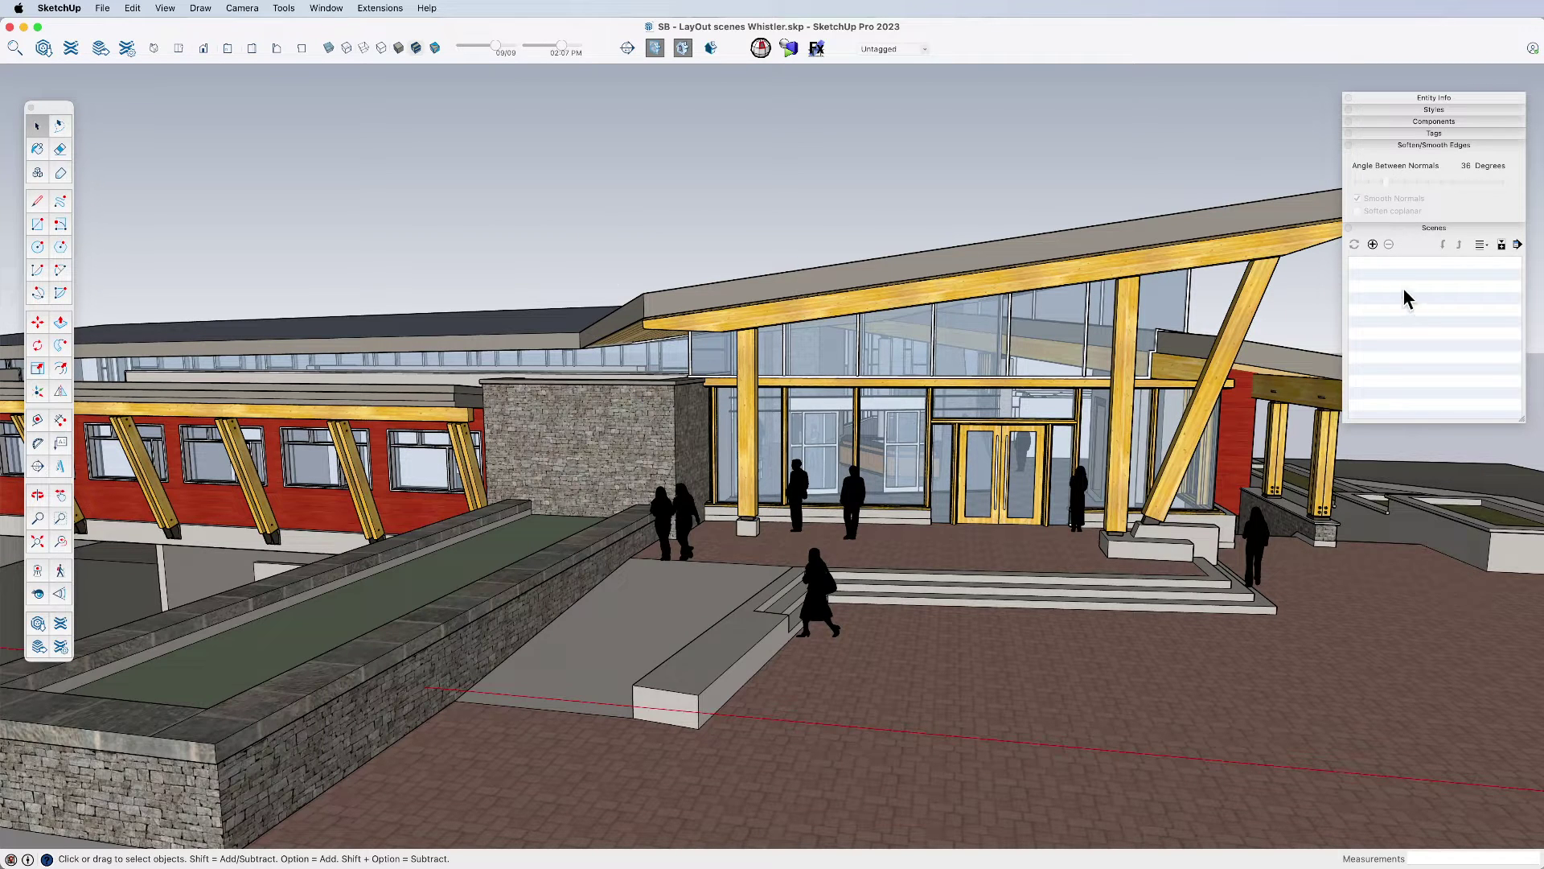
middle_drag(857, 430, 821, 508)
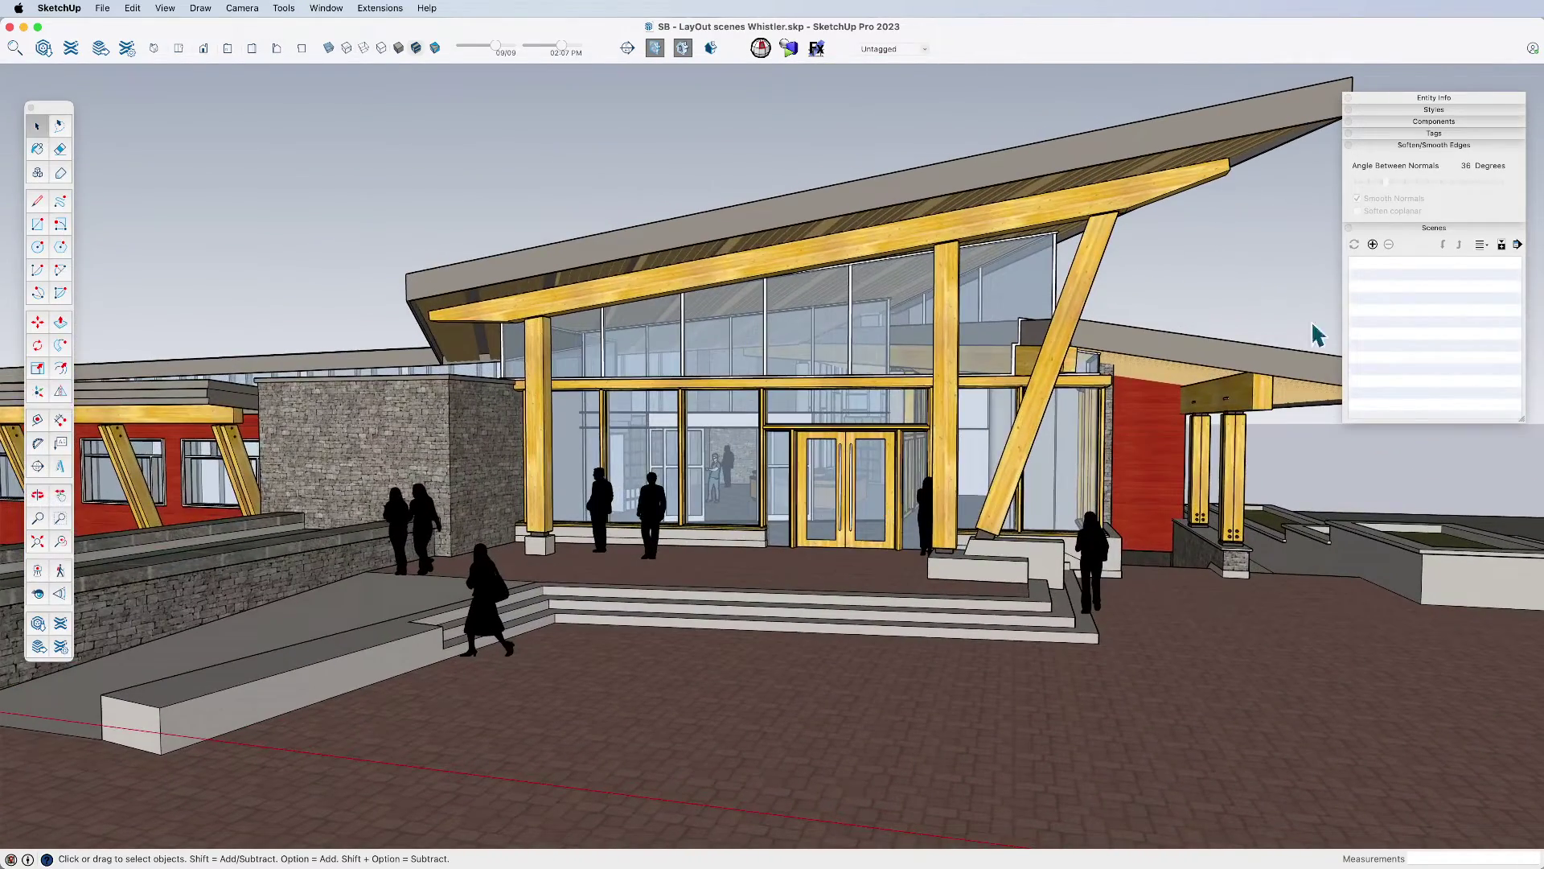
click(1373, 243)
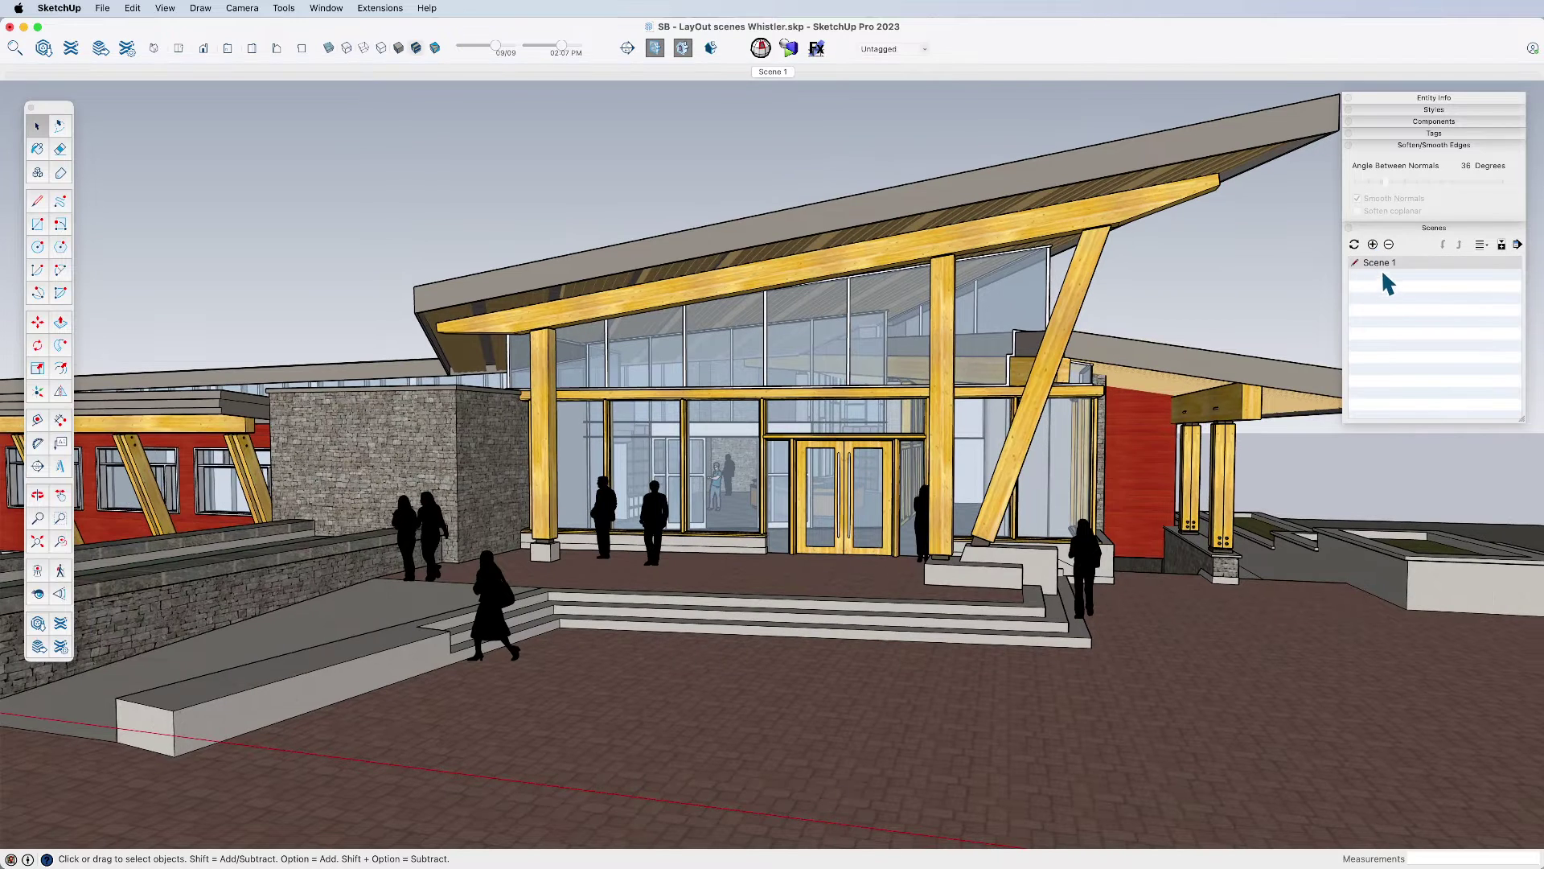
click(1517, 244)
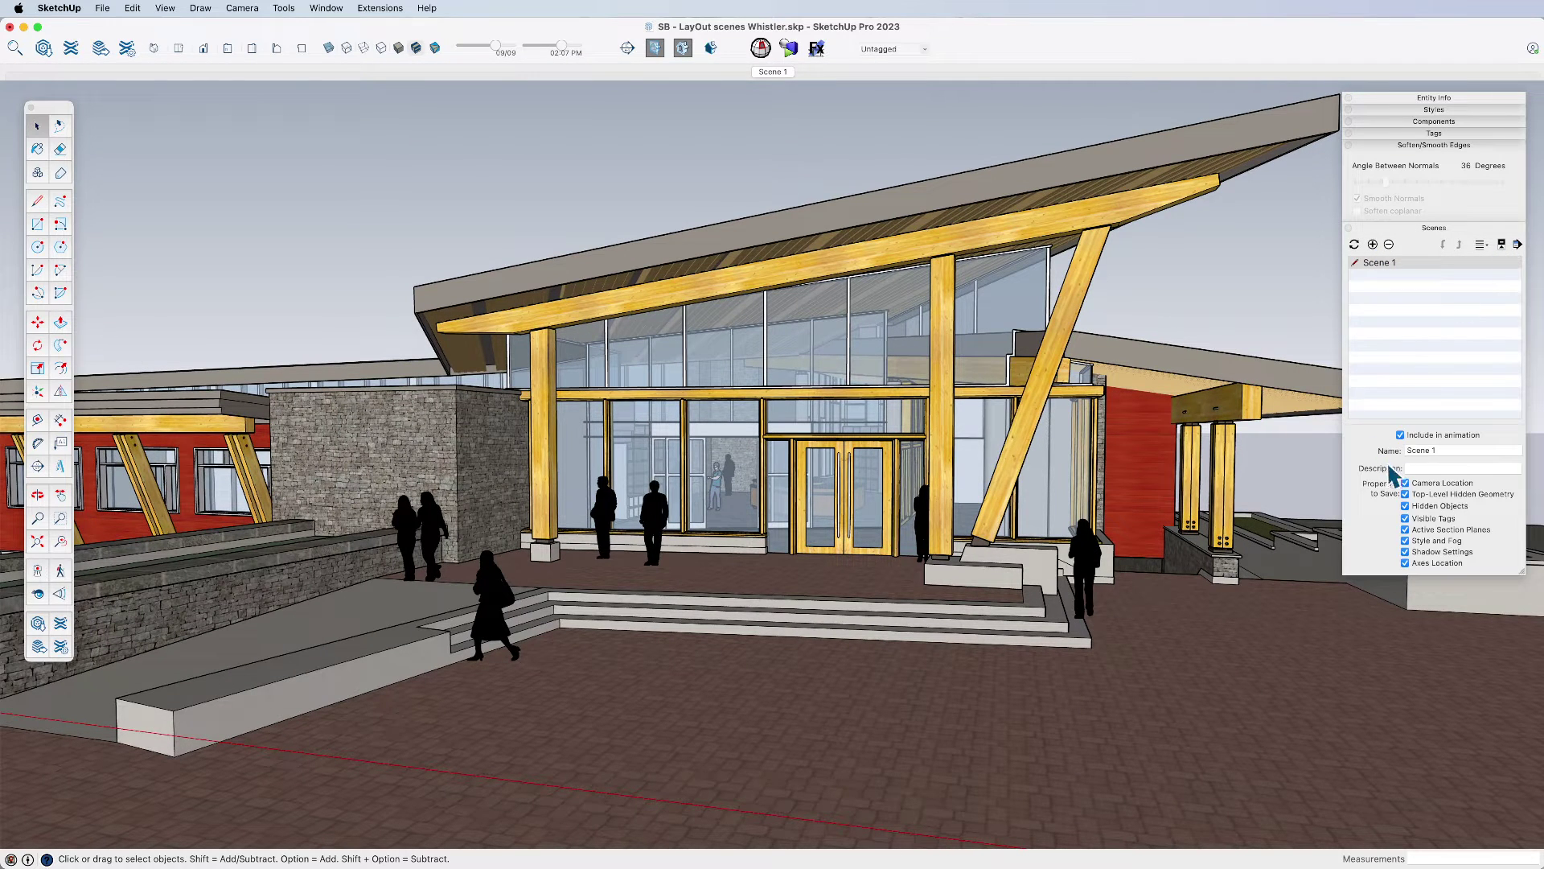
click(1448, 450)
drag(1448, 450, 1394, 456)
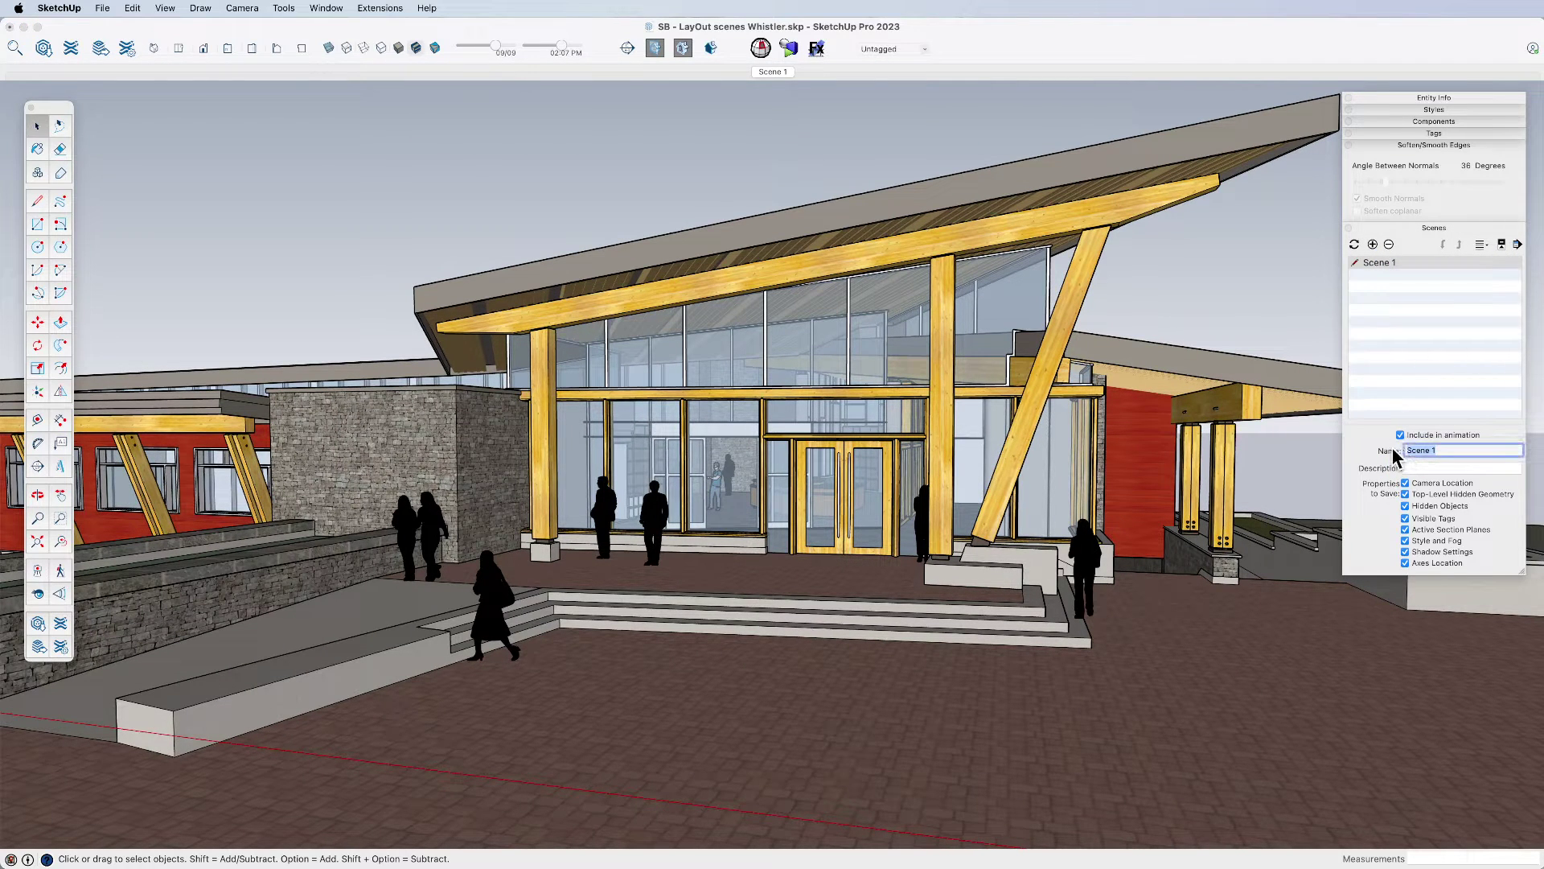
text(Entrance)
key(Return)
- Add a scene named Stairs from a close perspective along the stone wall and the side walkway
middle_drag(1196, 300, 1162, 528)
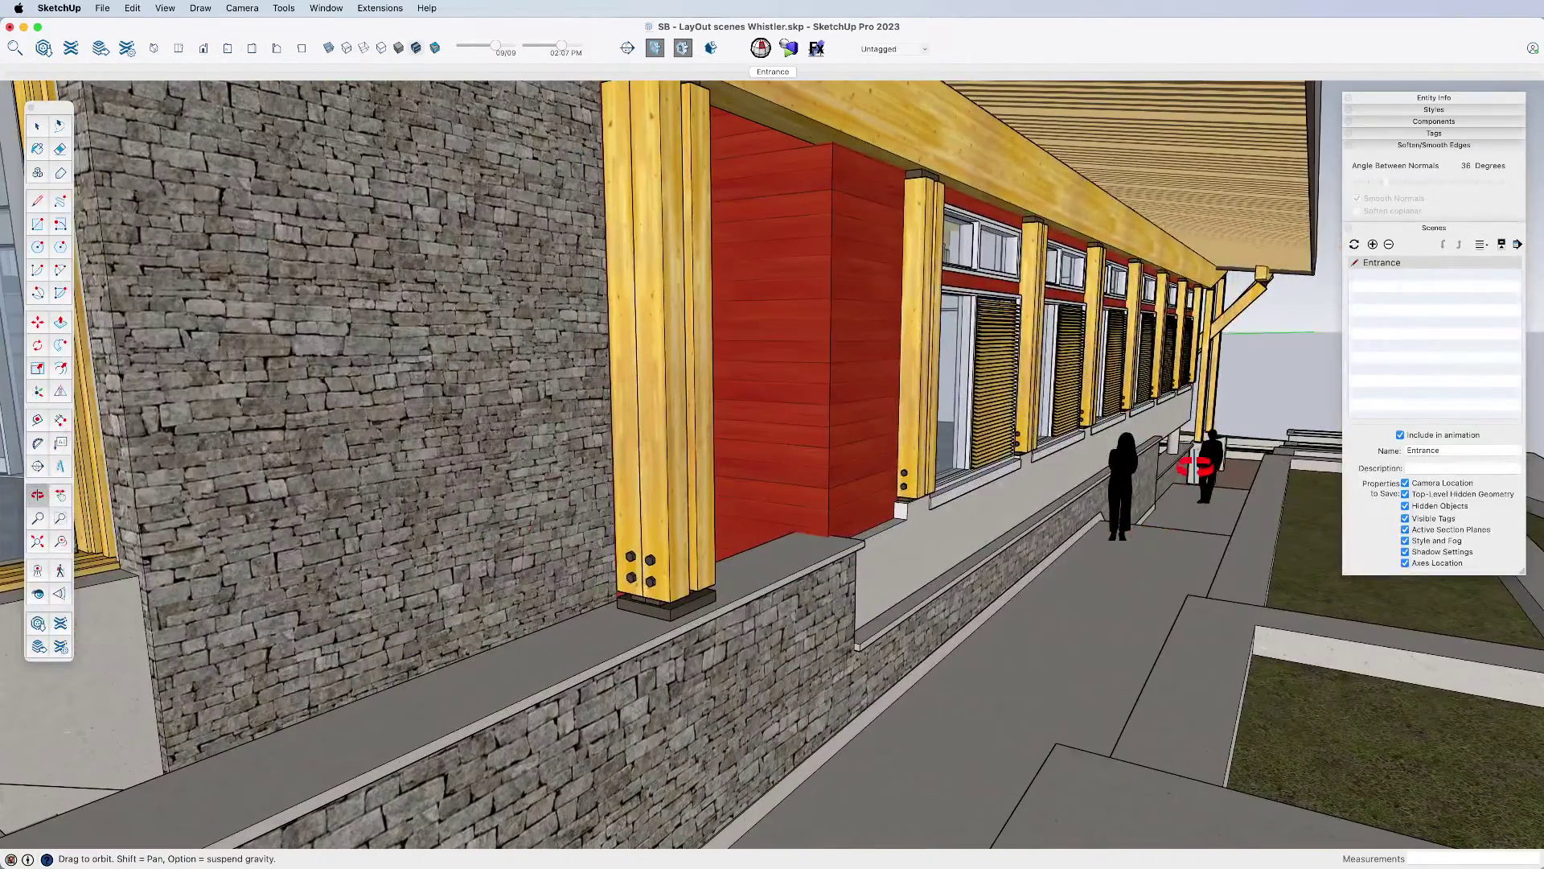
click(1373, 244)
click(1428, 449)
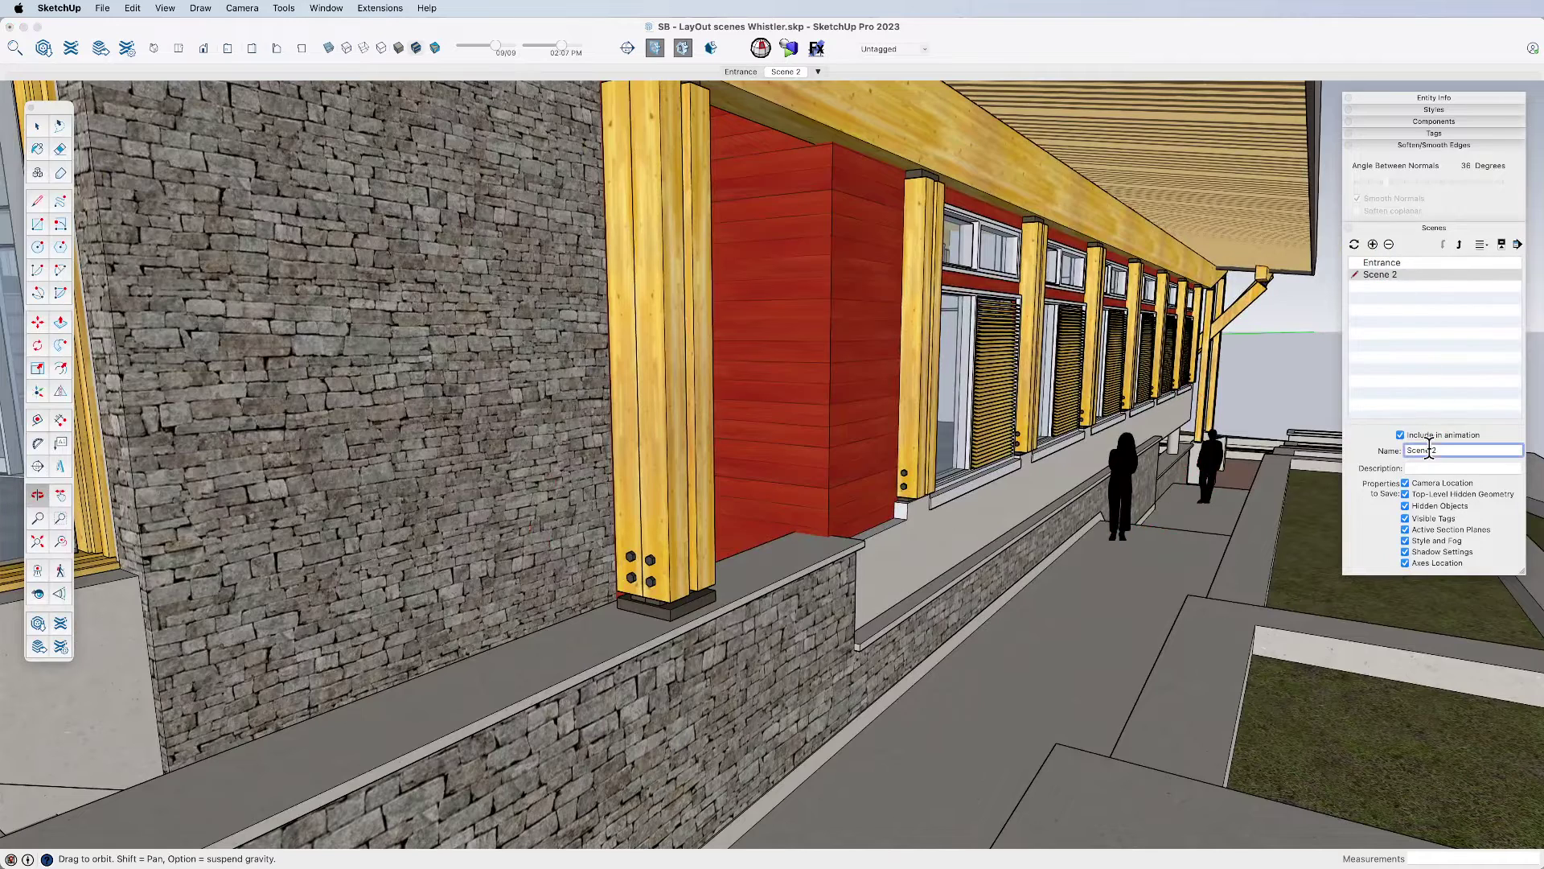
triple_click(1451, 450)
text(Stairs)
key(Return)
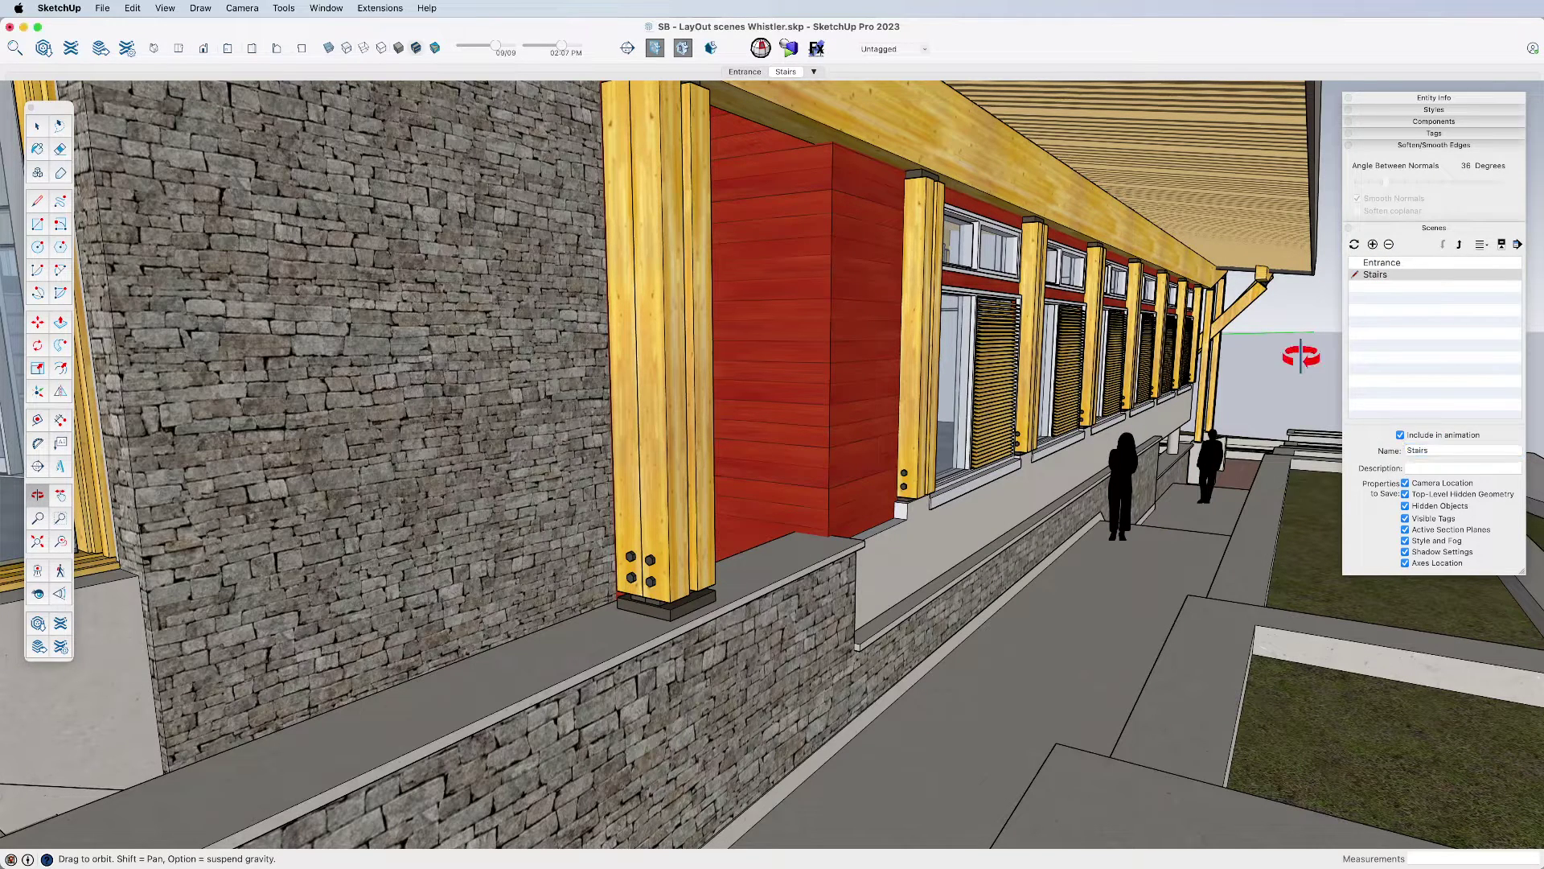
- Switch the model to the standard Front view, enlarge the building, and save the view as a scene named Front Elevation
key(space)
scroll(1283, 372, down, 10)
key(o)
drag(759, 437, 783, 499)
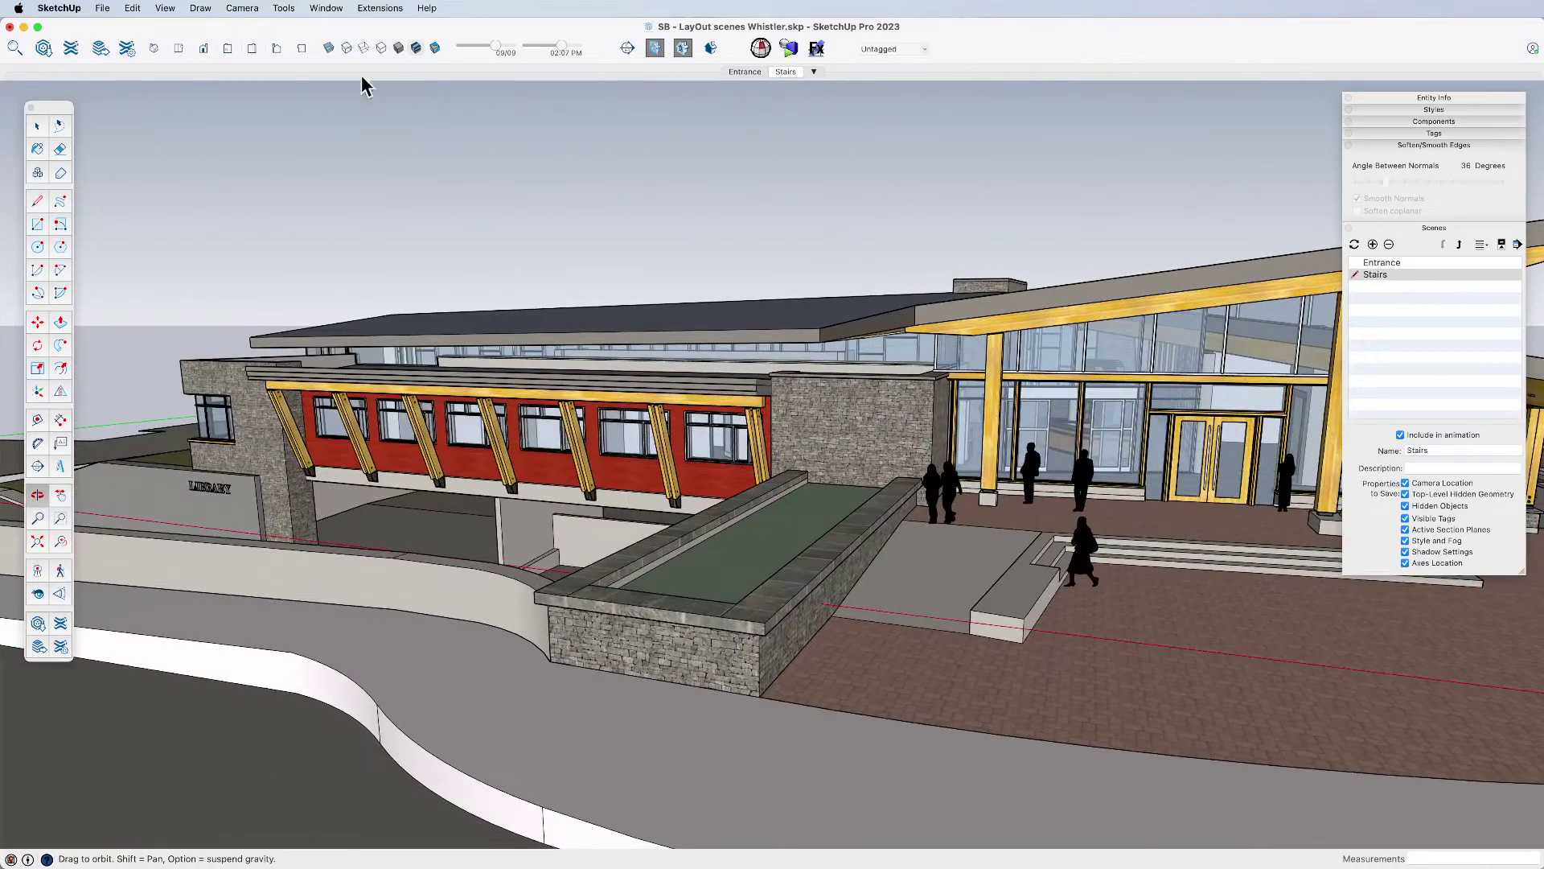
click(204, 49)
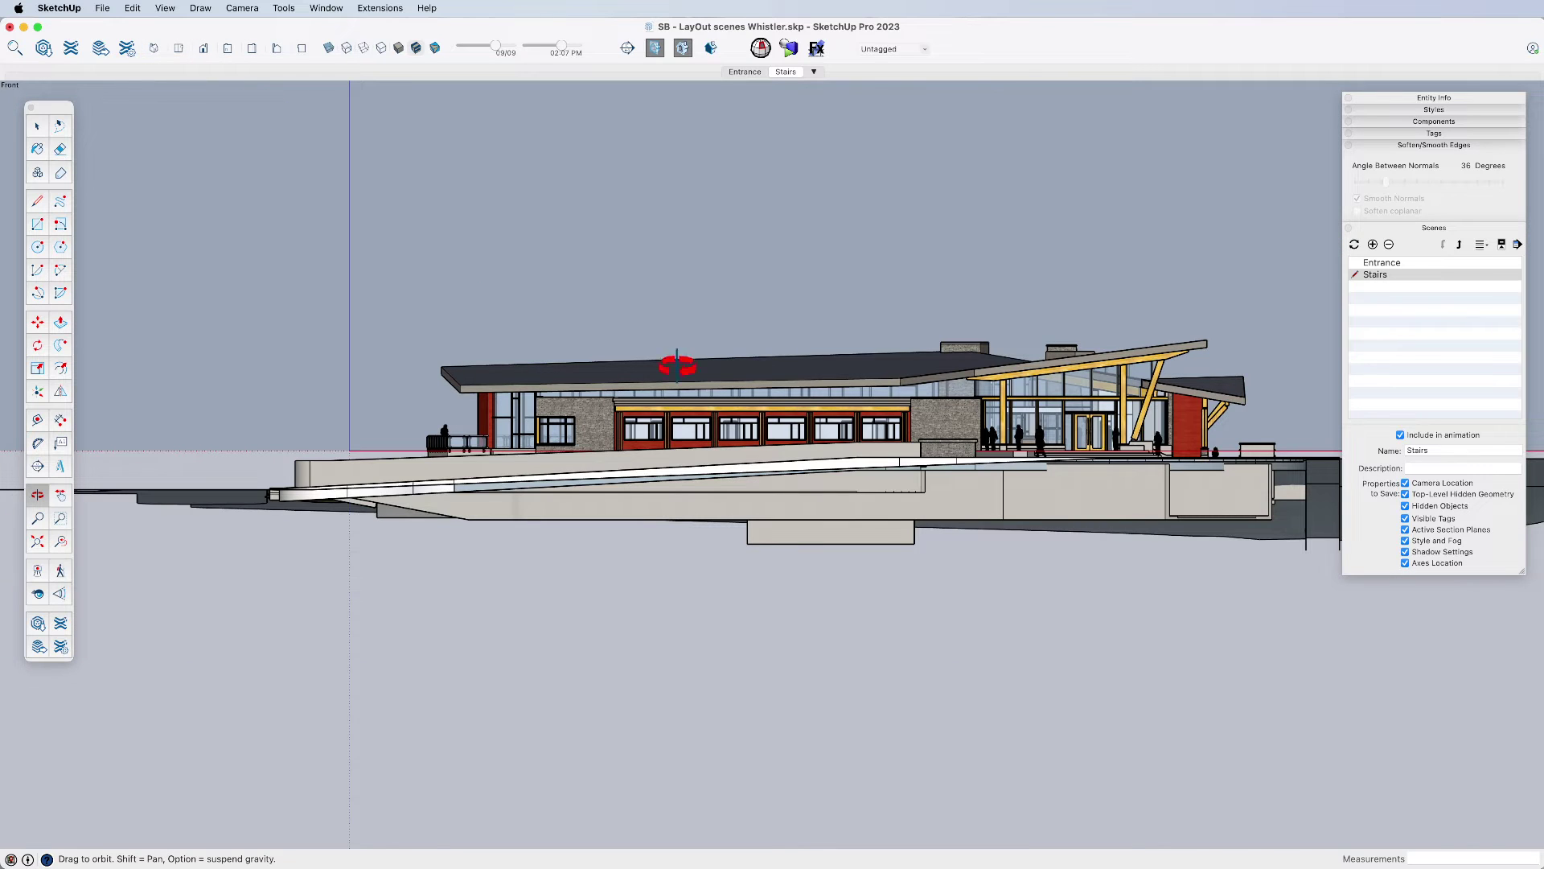
drag(675, 360, 639, 426)
click(207, 49)
scroll(1045, 418, up, 3)
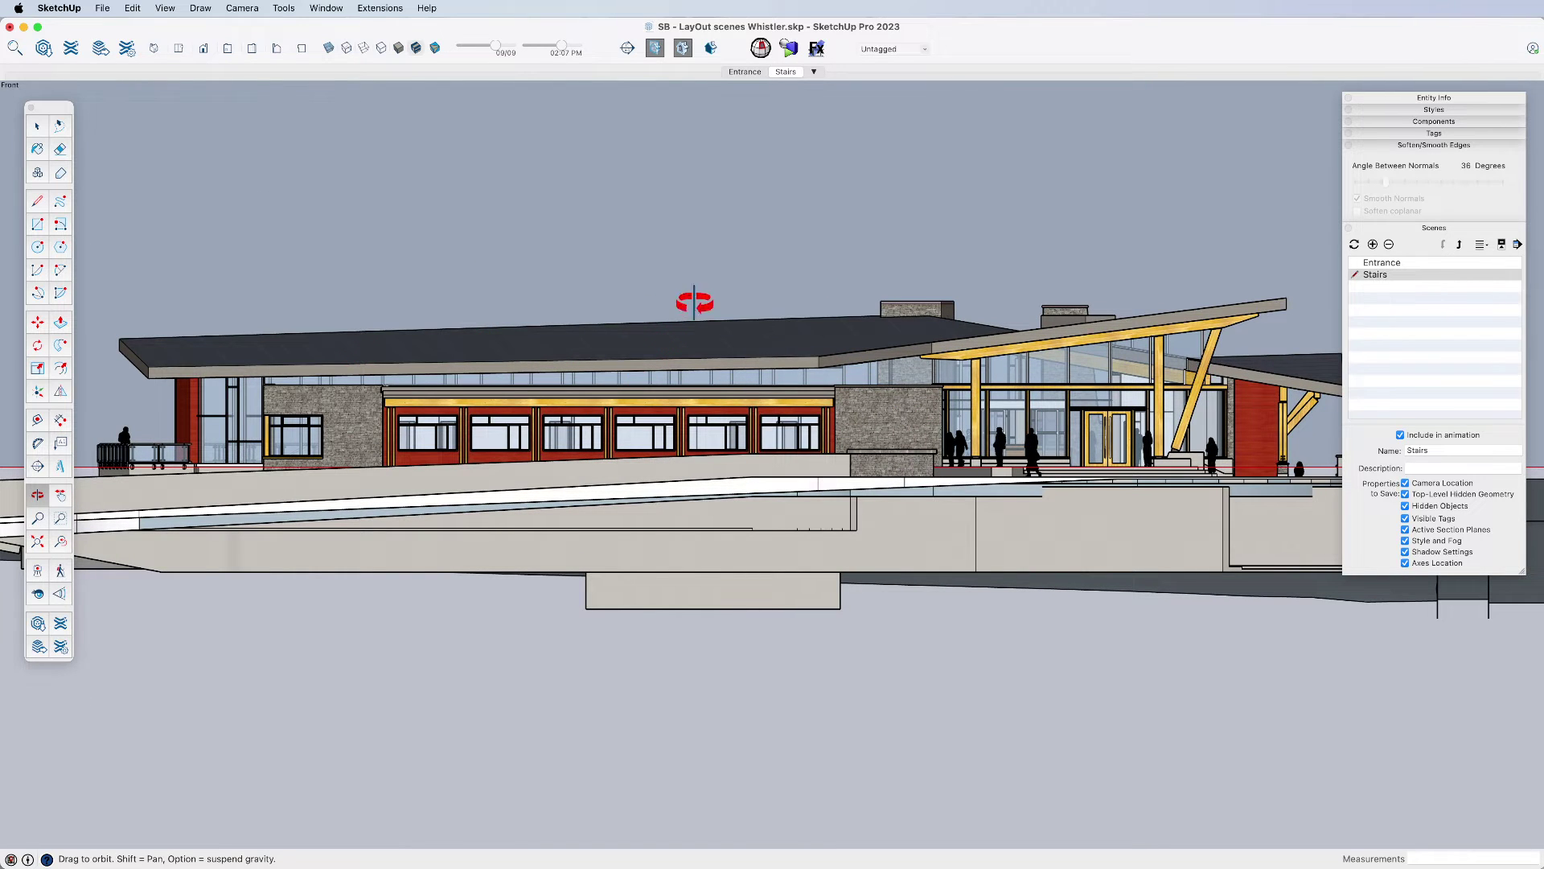
click(1373, 243)
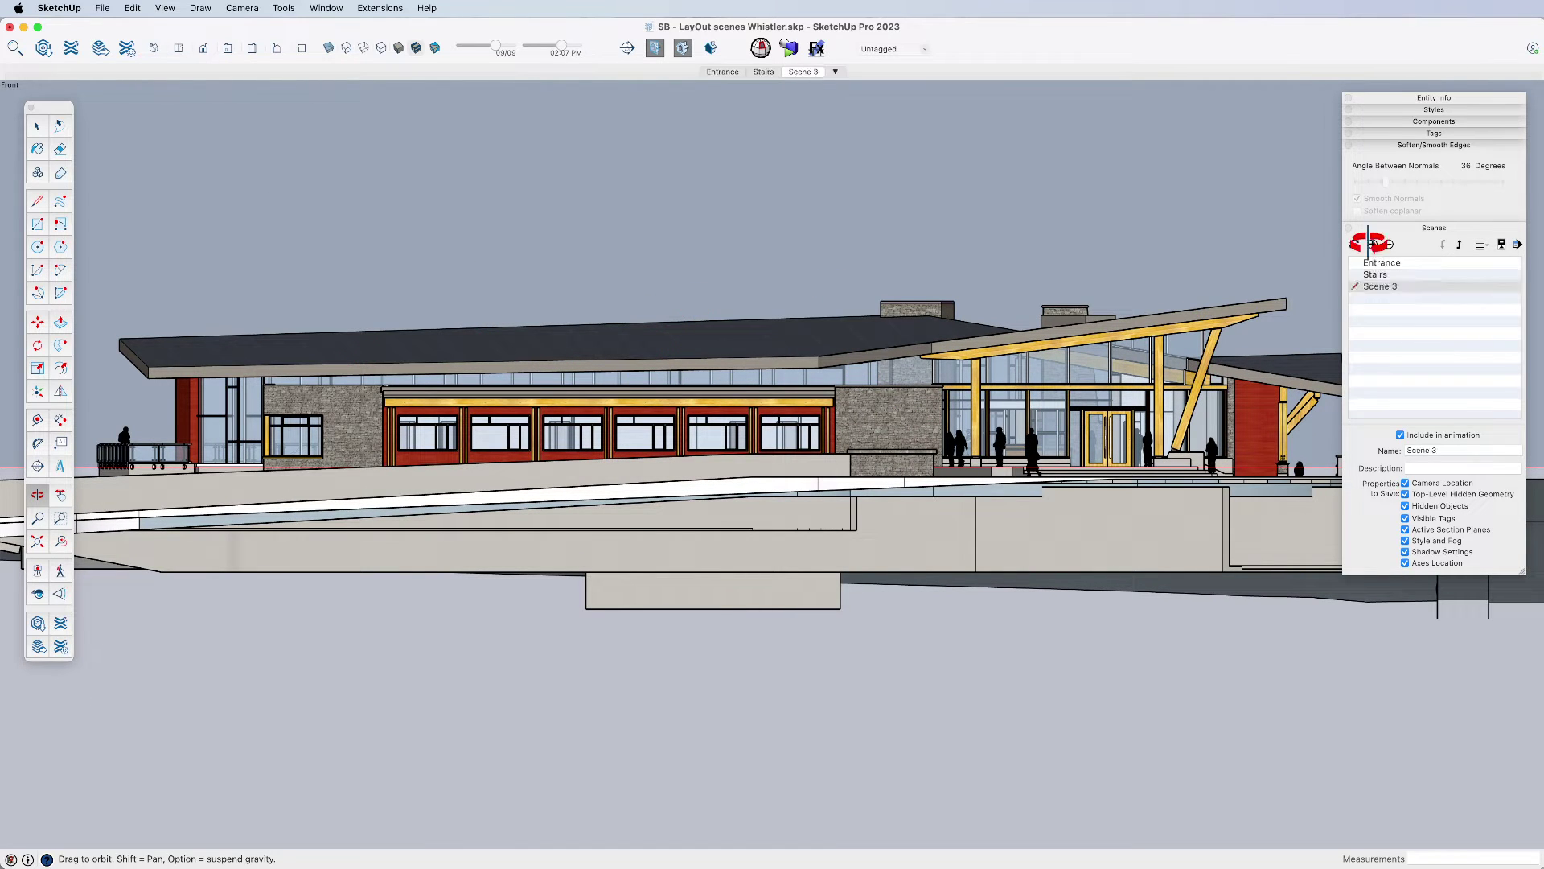
drag(1460, 450, 1408, 452)
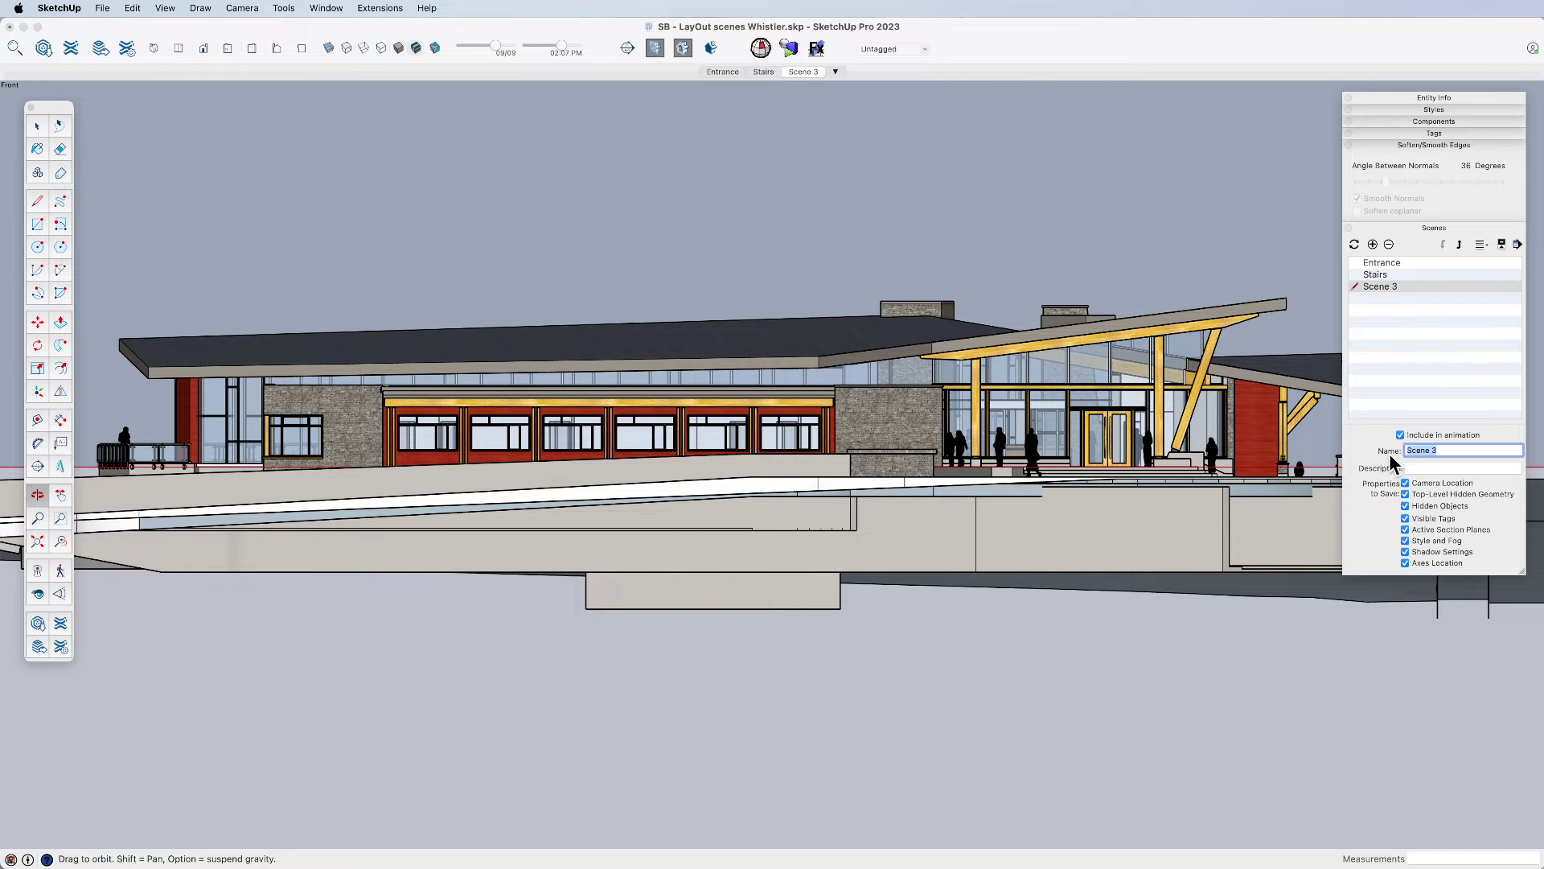
text(Front Elevation)
key(Return)
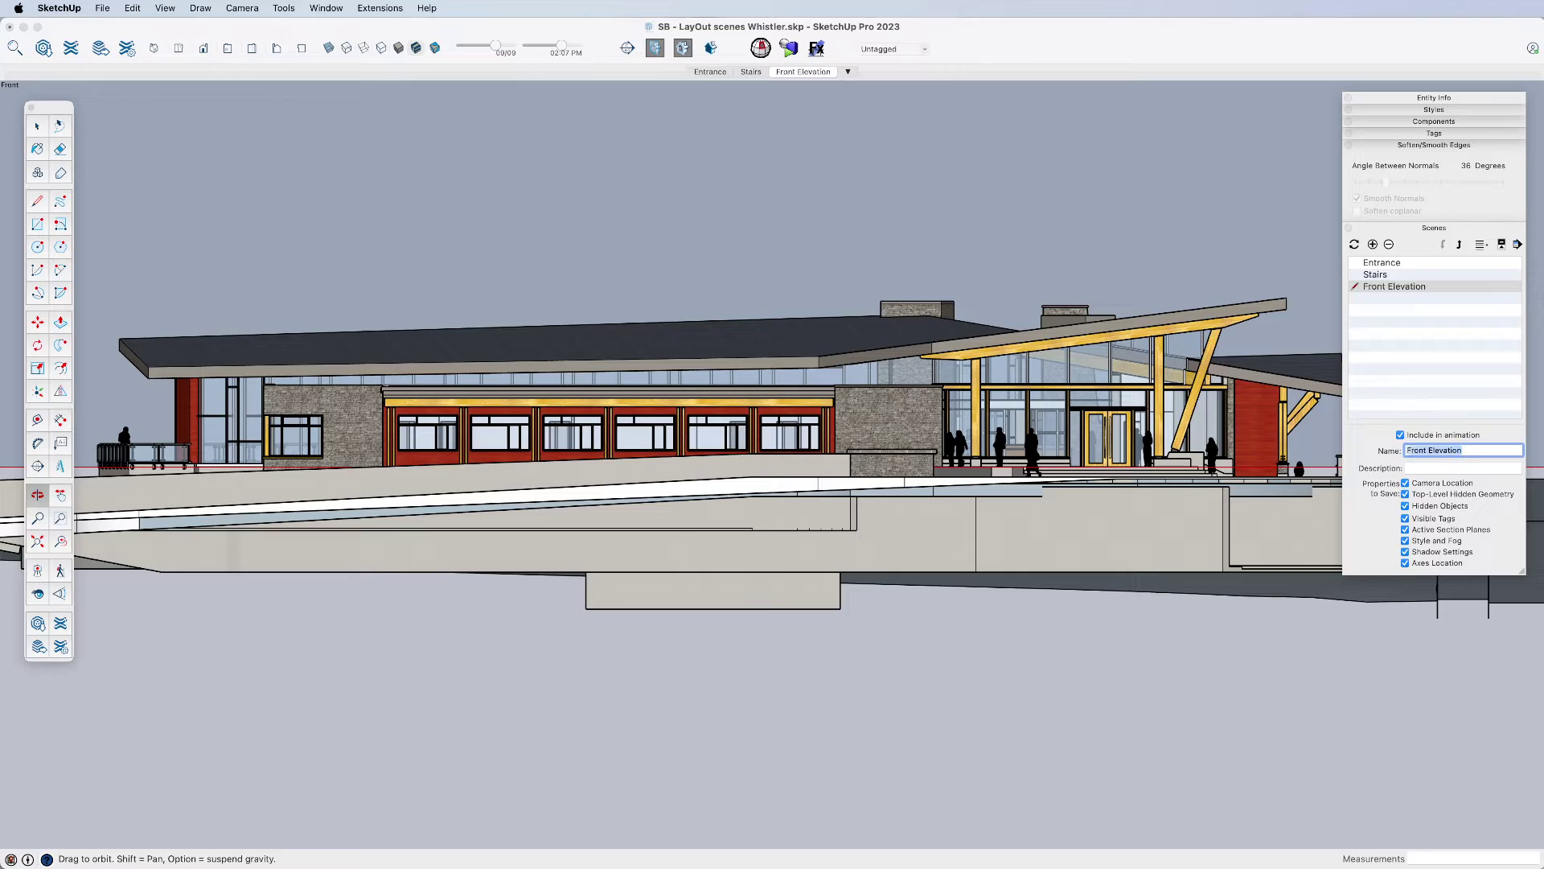
click(828, 147)
key(space)
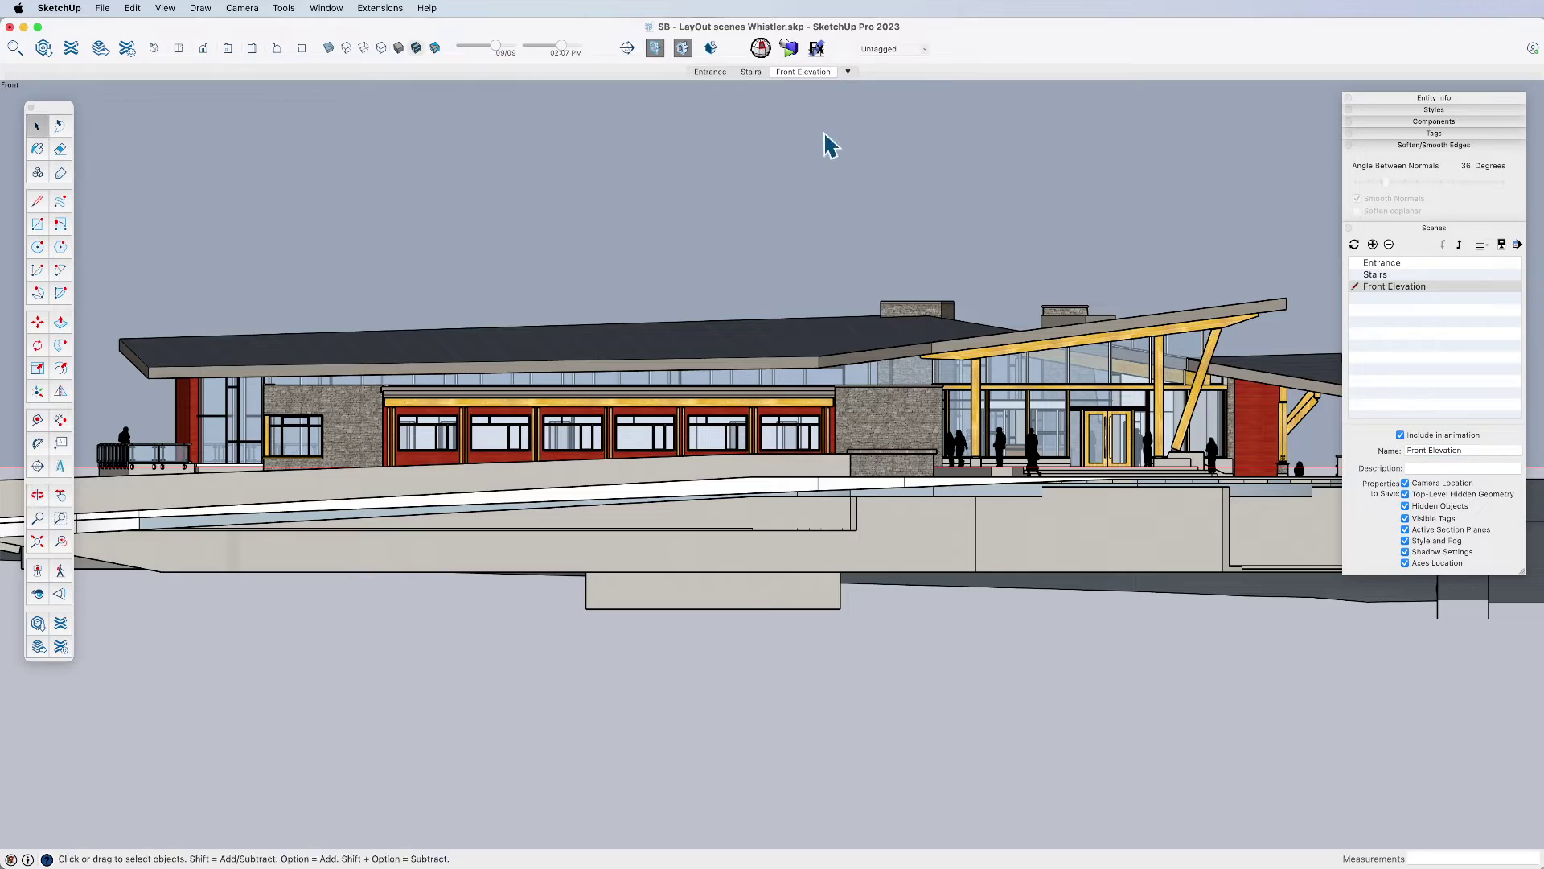
- Recall the Stairs scene and then the Entrance scene, and send the model to a new LayOut document
click(753, 71)
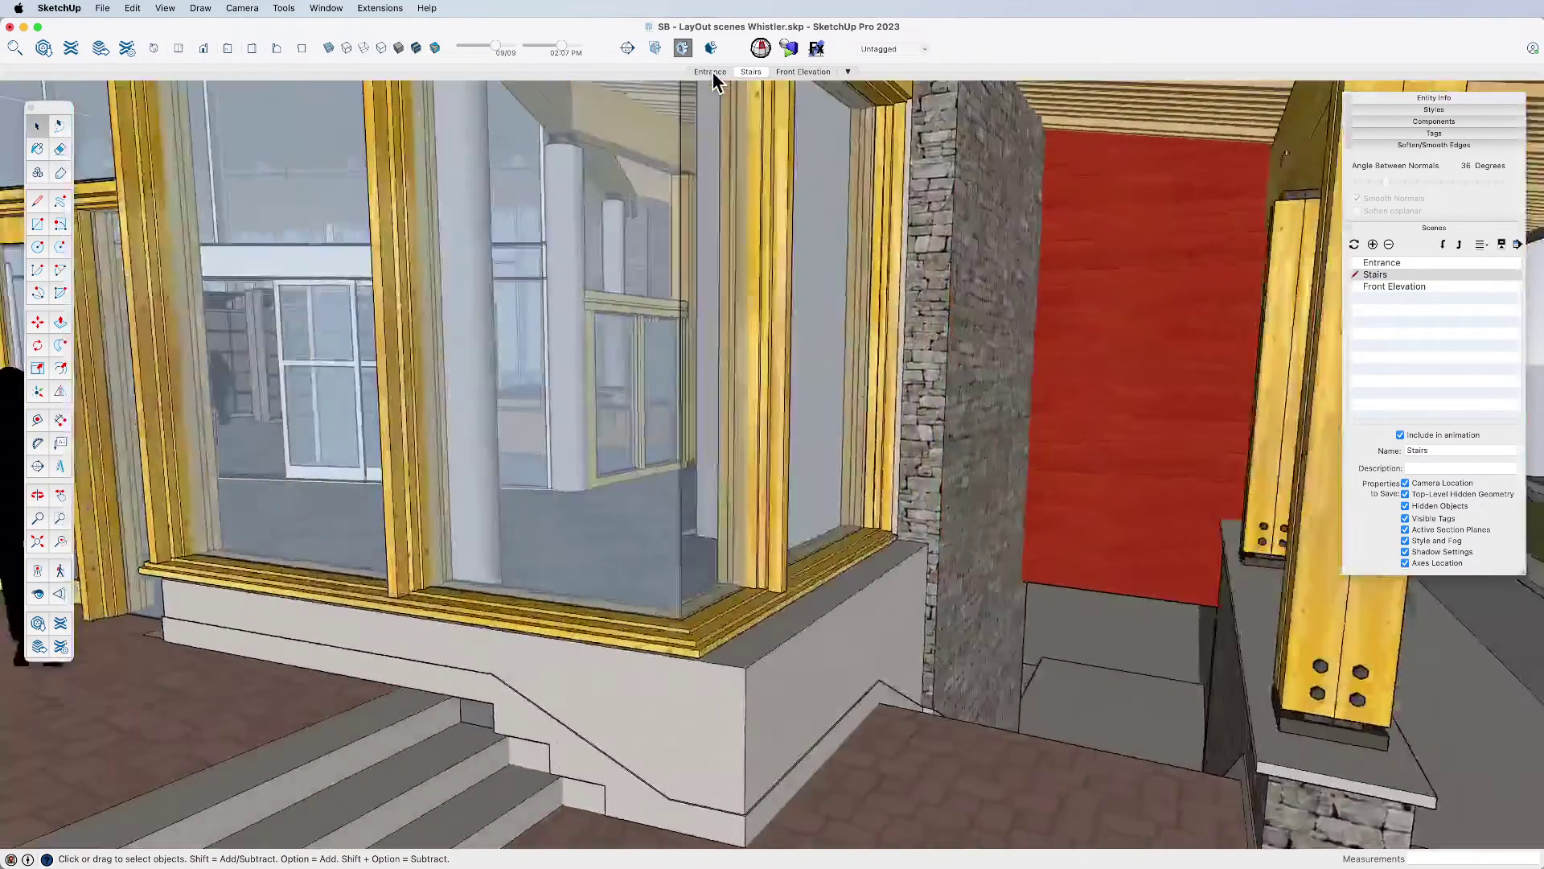
click(711, 71)
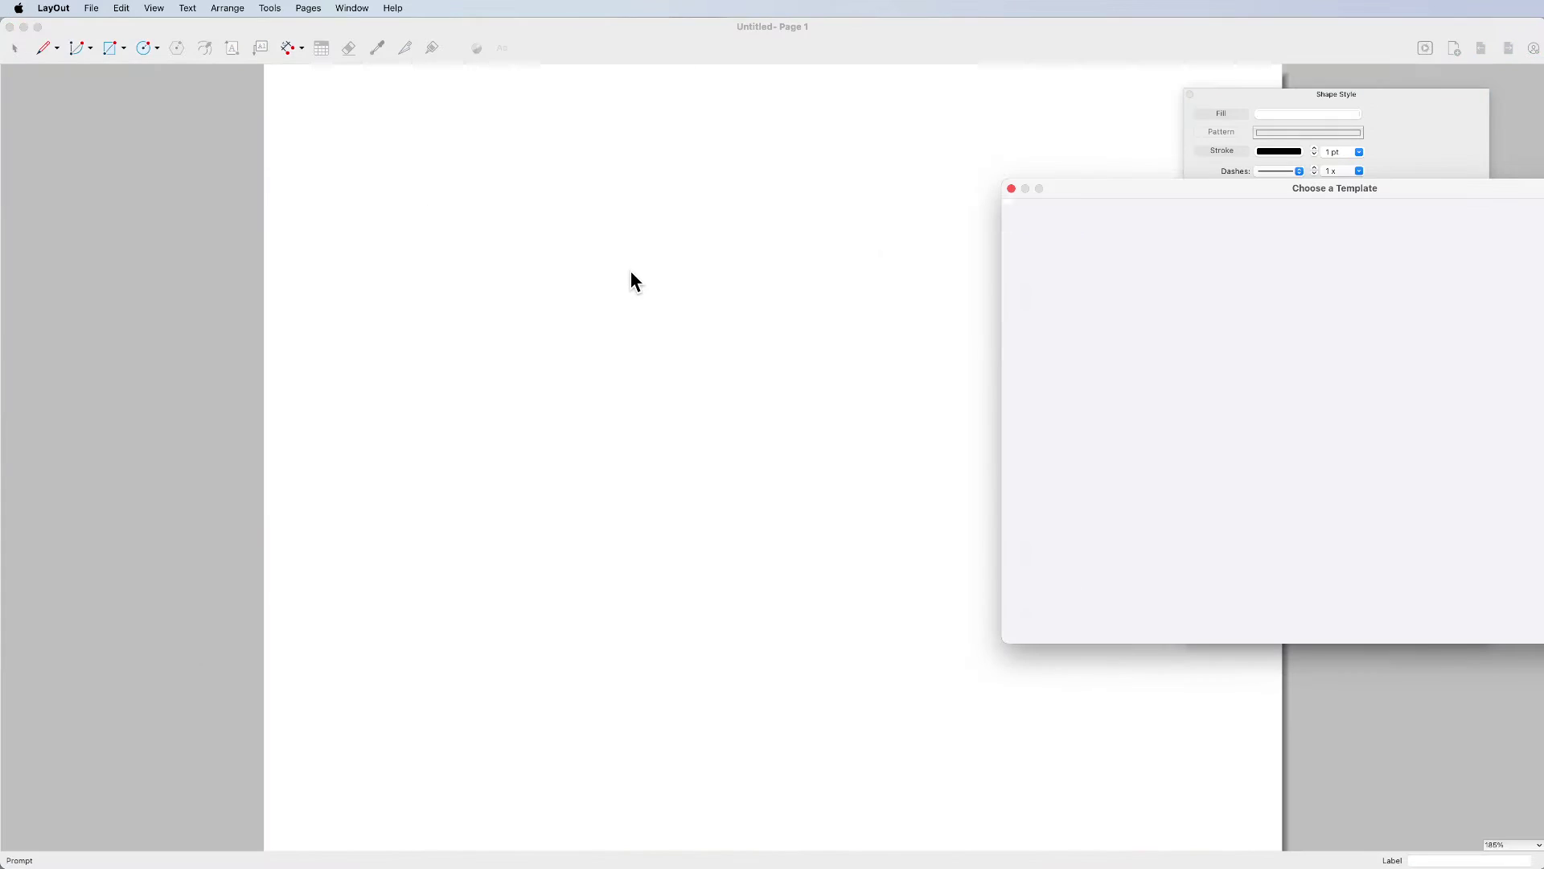
scroll(1156, 515, down, 3)
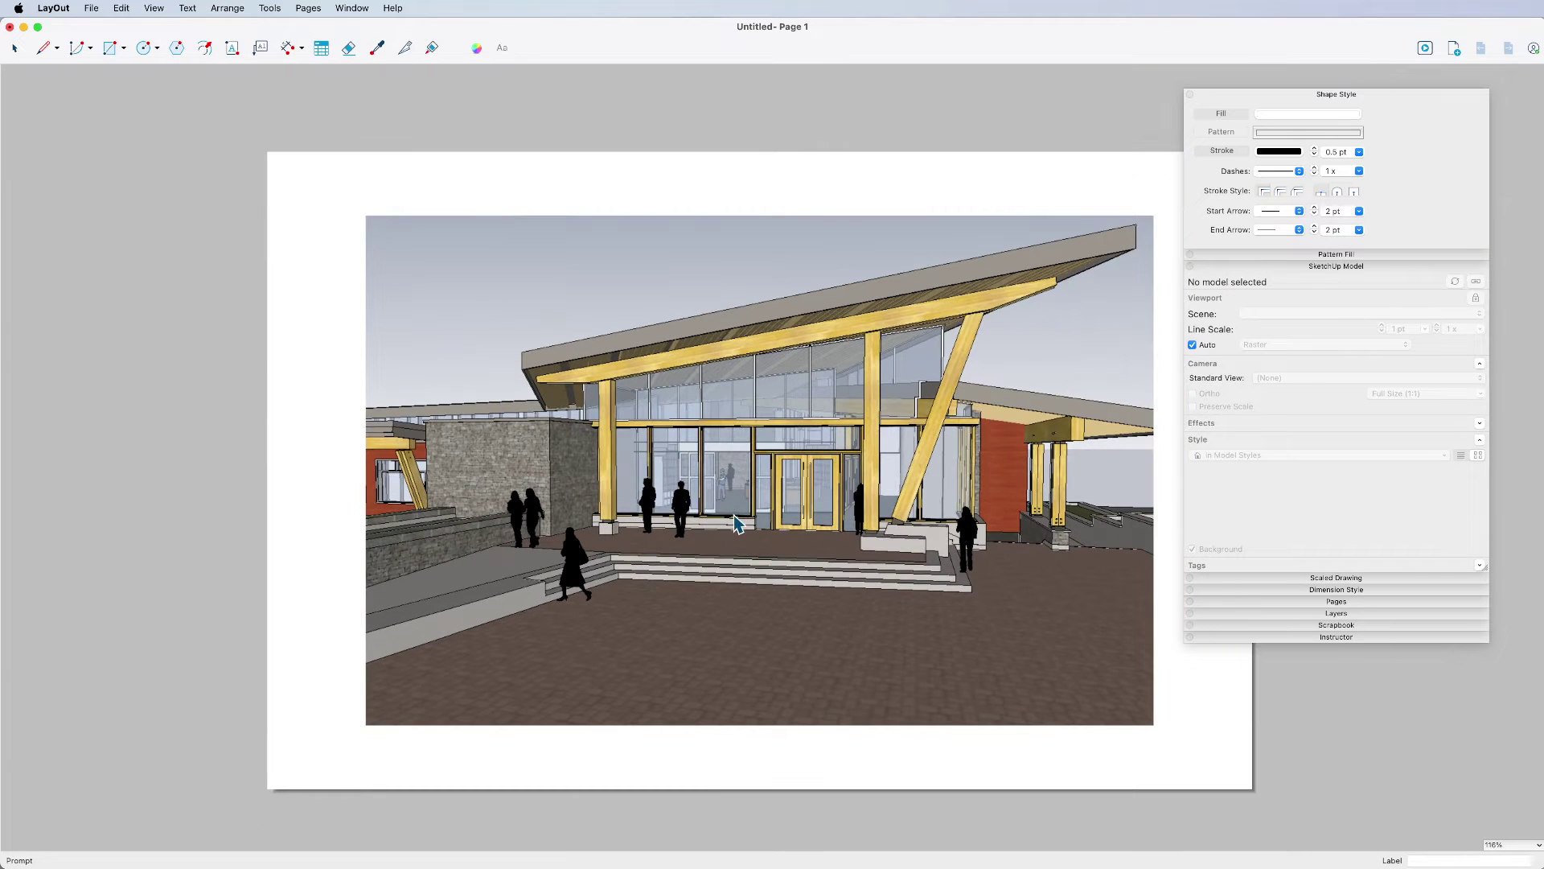
scroll(739, 524, right, 5)
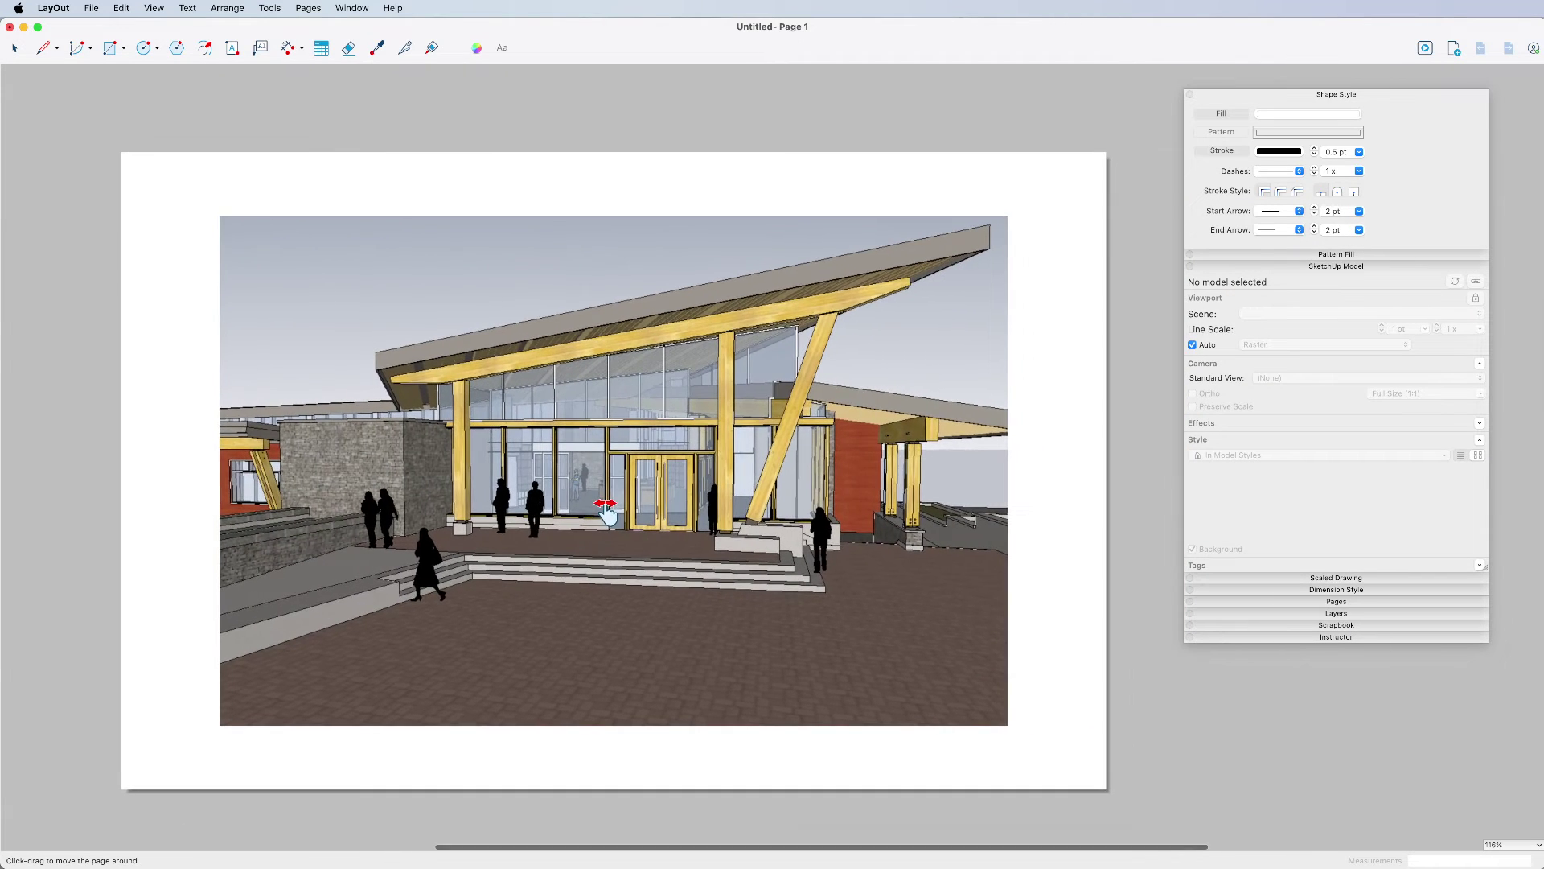
- Shrink the Entrance viewport to a wide rectangle and place it in the upper-left corner of the page
click(708, 541)
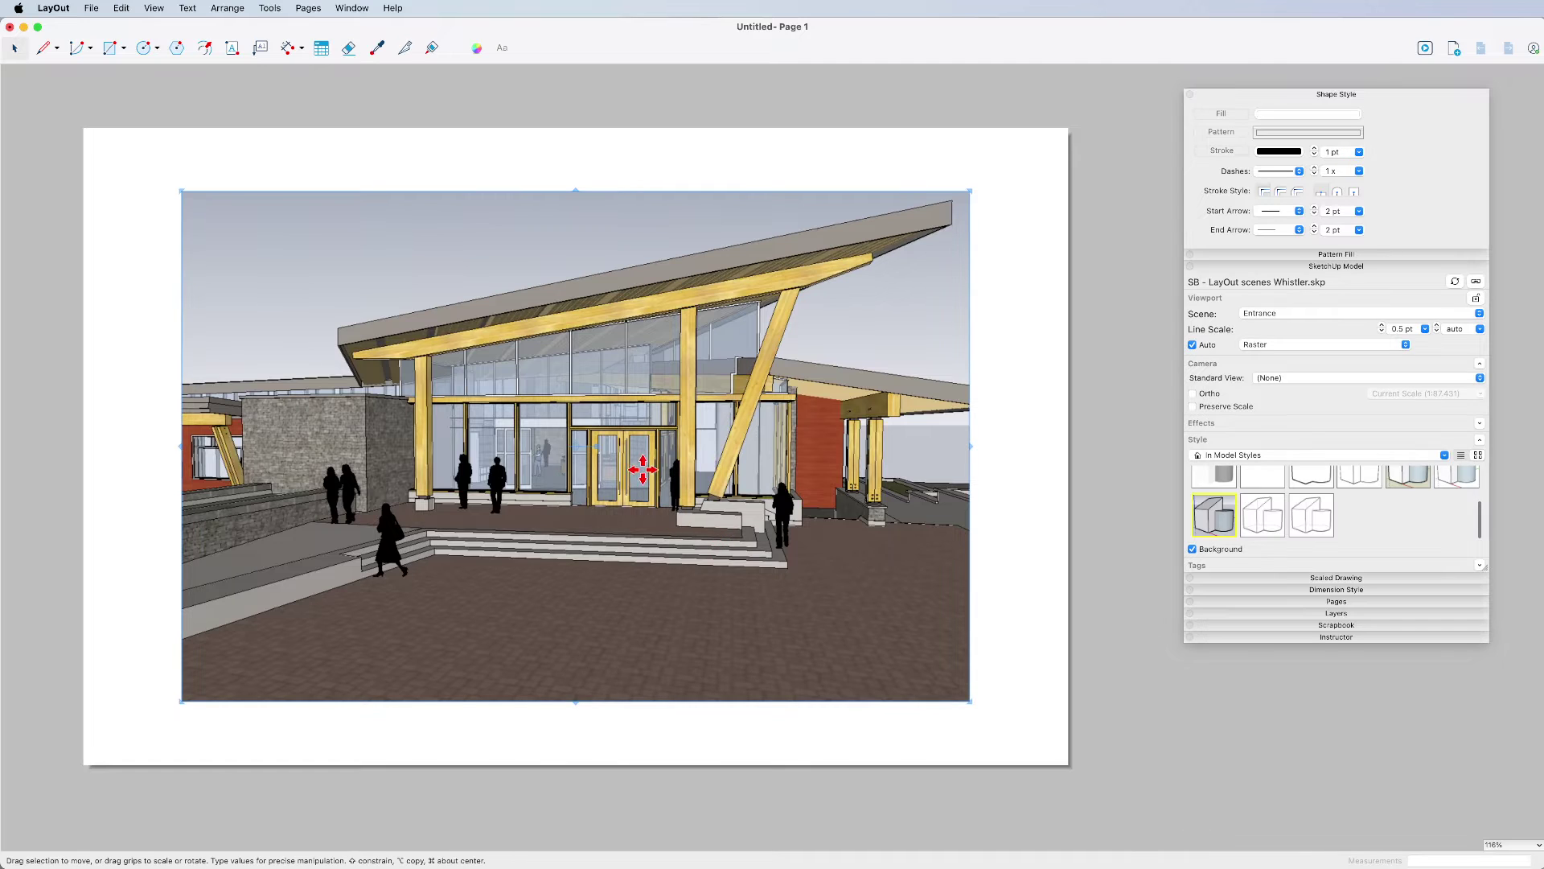
drag(974, 706, 753, 565)
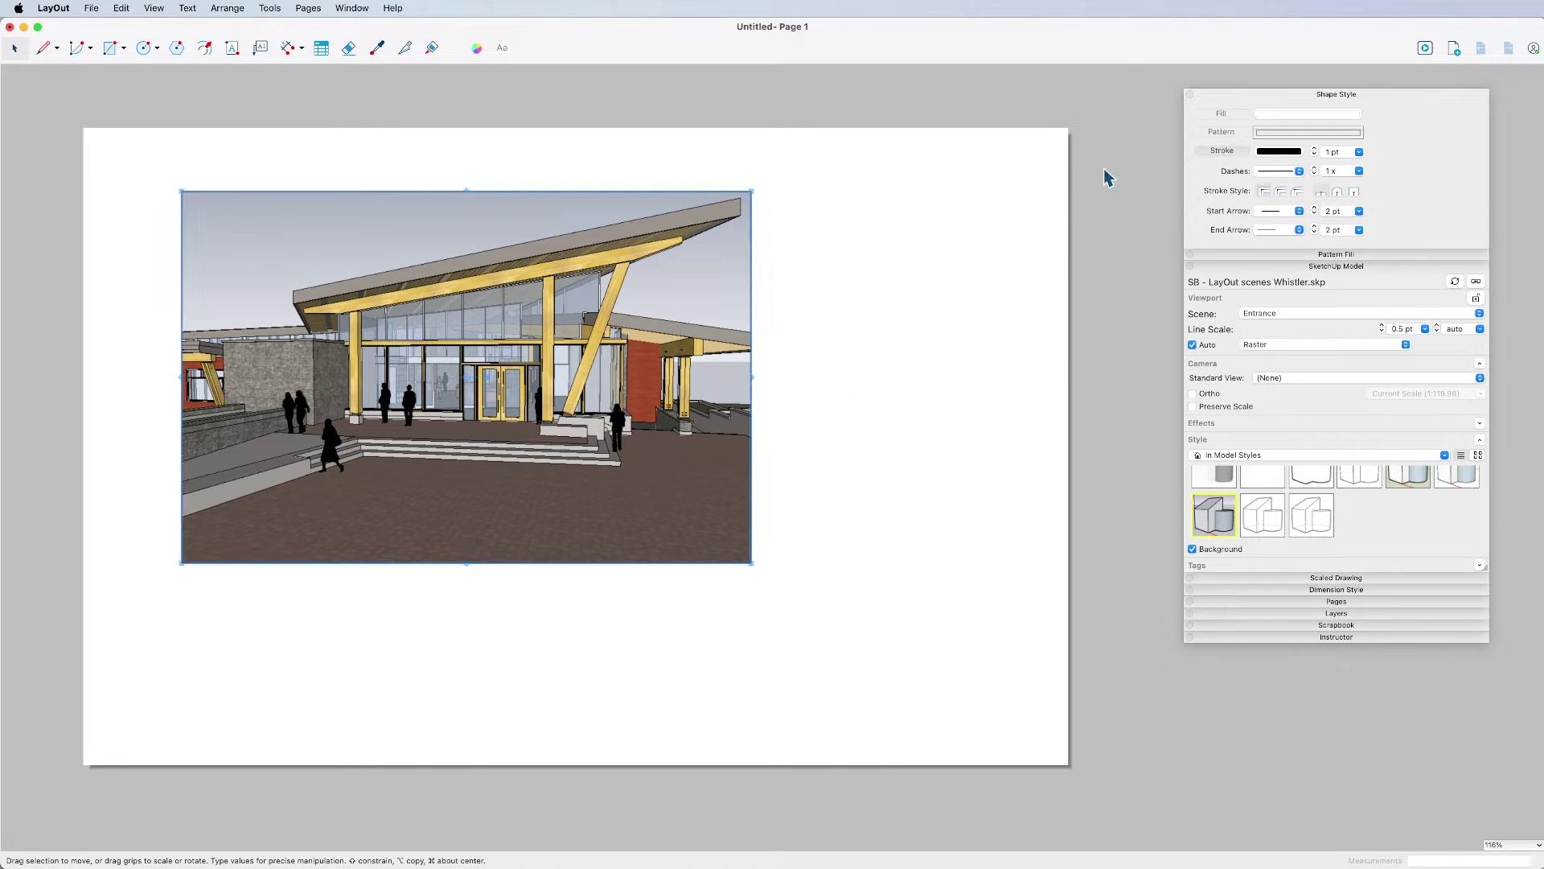
drag(523, 260, 441, 211)
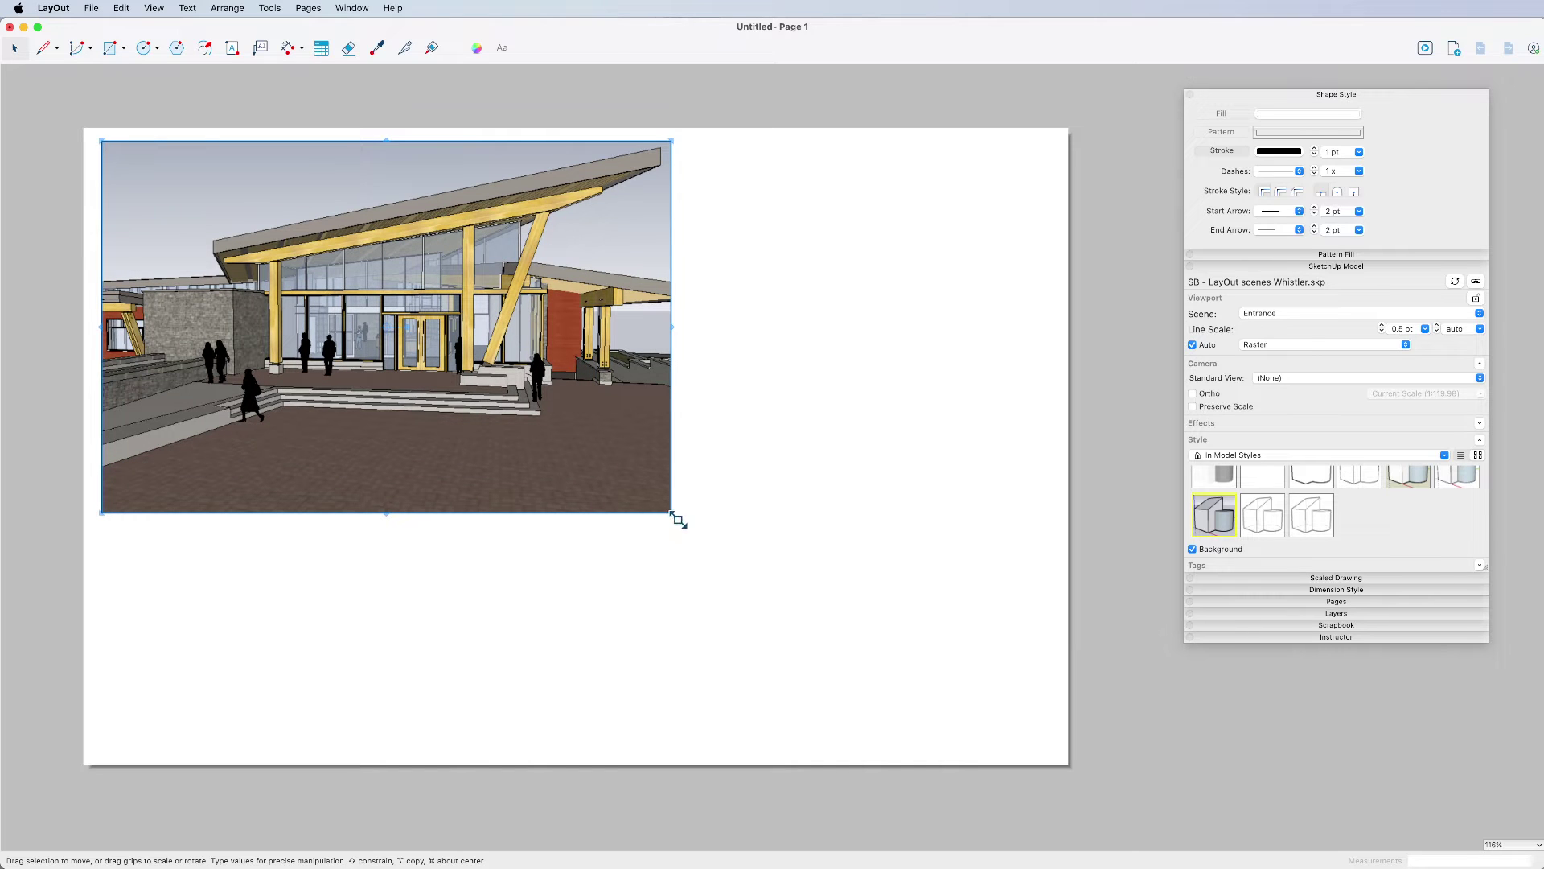
drag(680, 521, 640, 427)
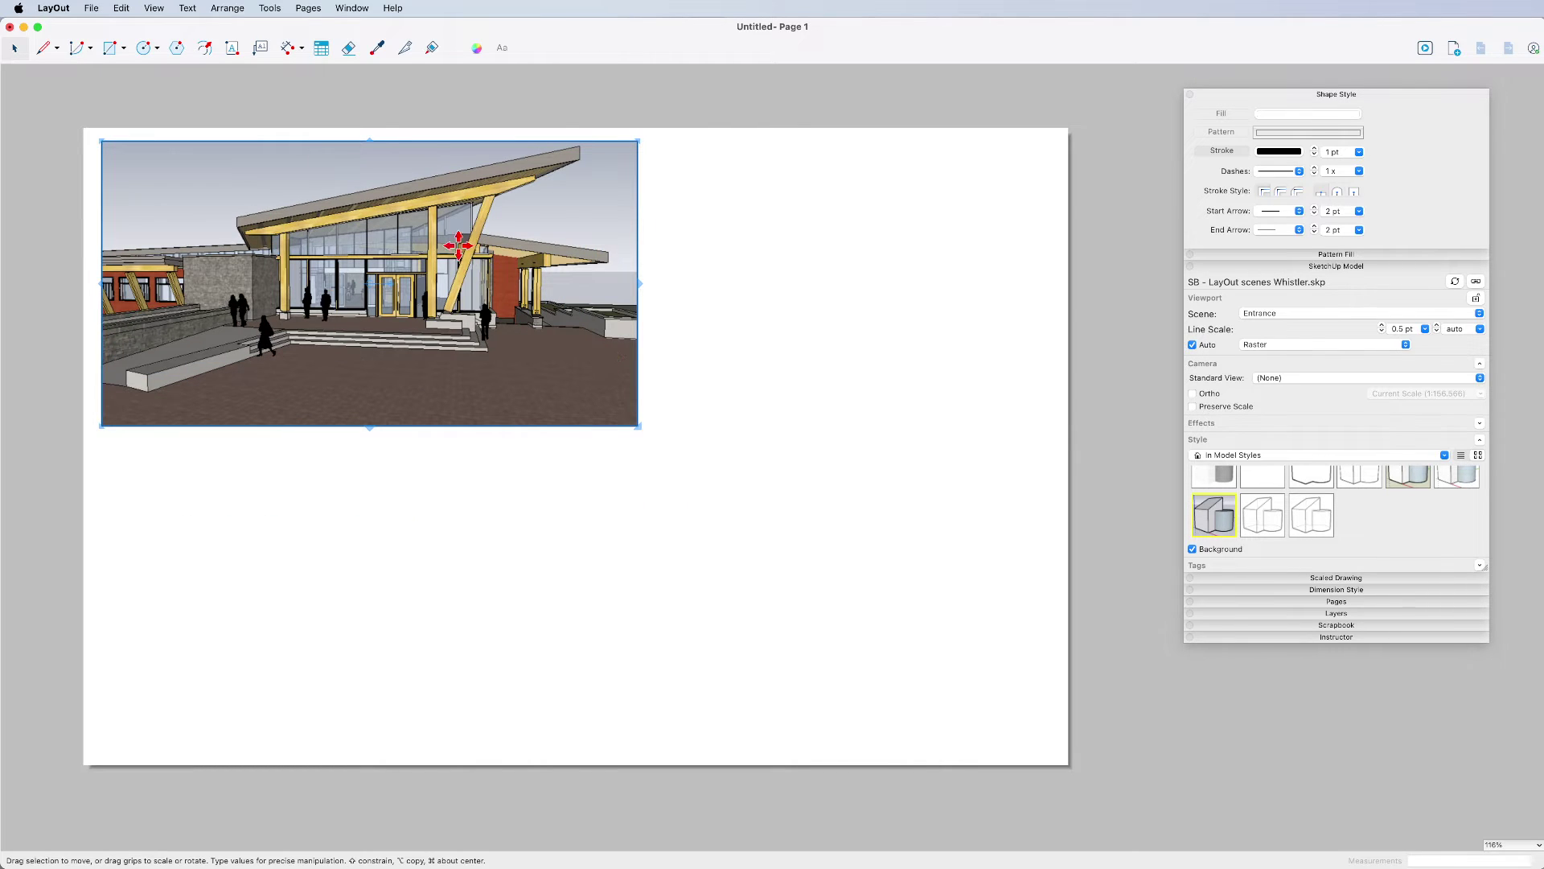
- Orbit the camera slightly inside the Entrance viewport, then reset it to the scene's camera
key(Escape)
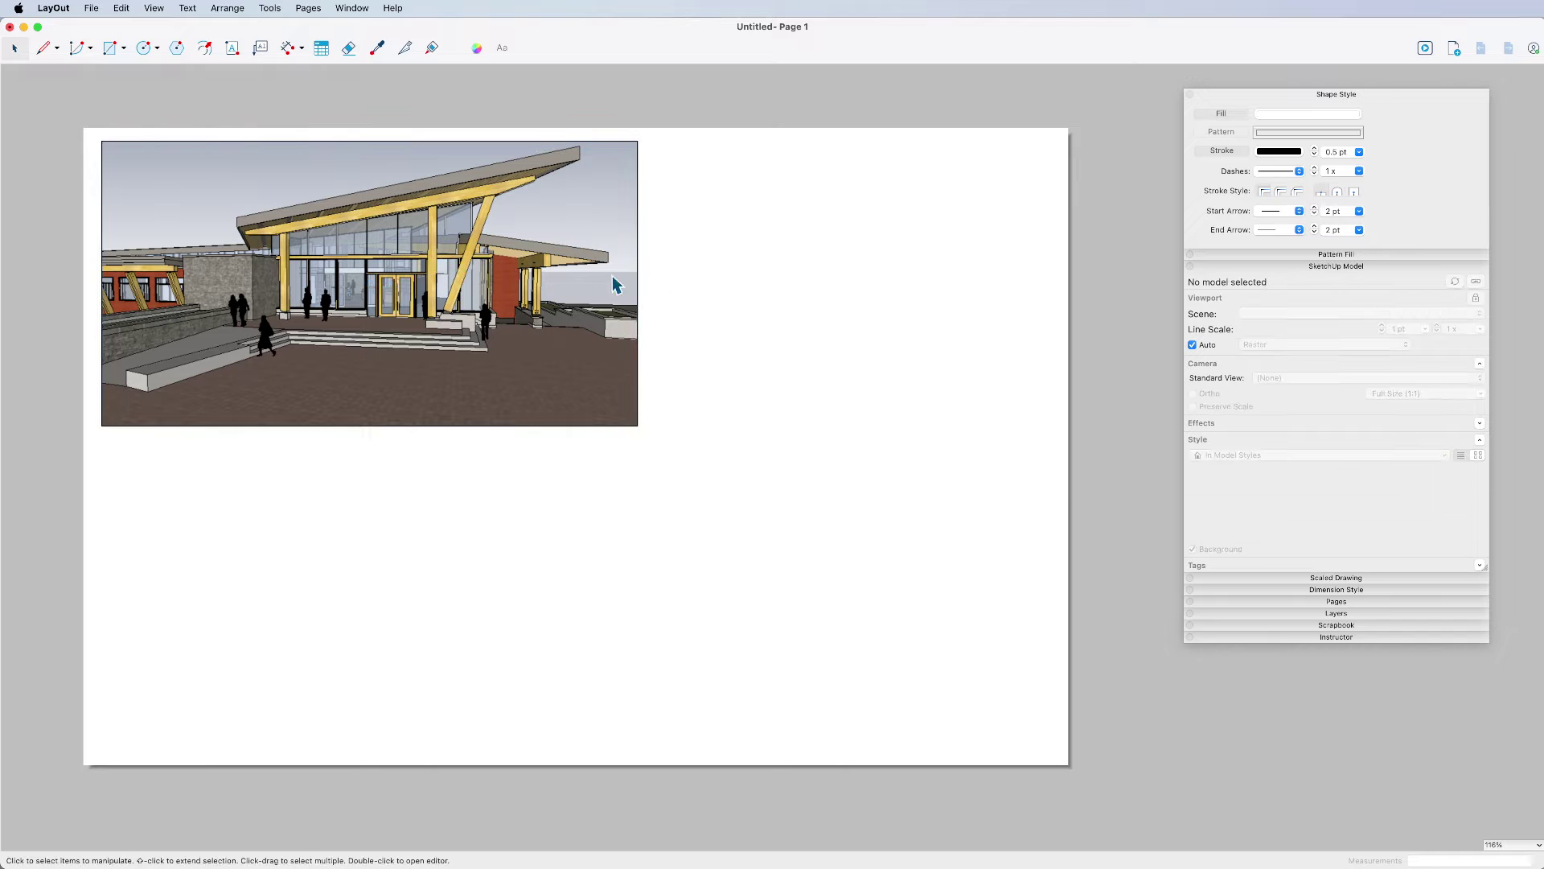
click(491, 273)
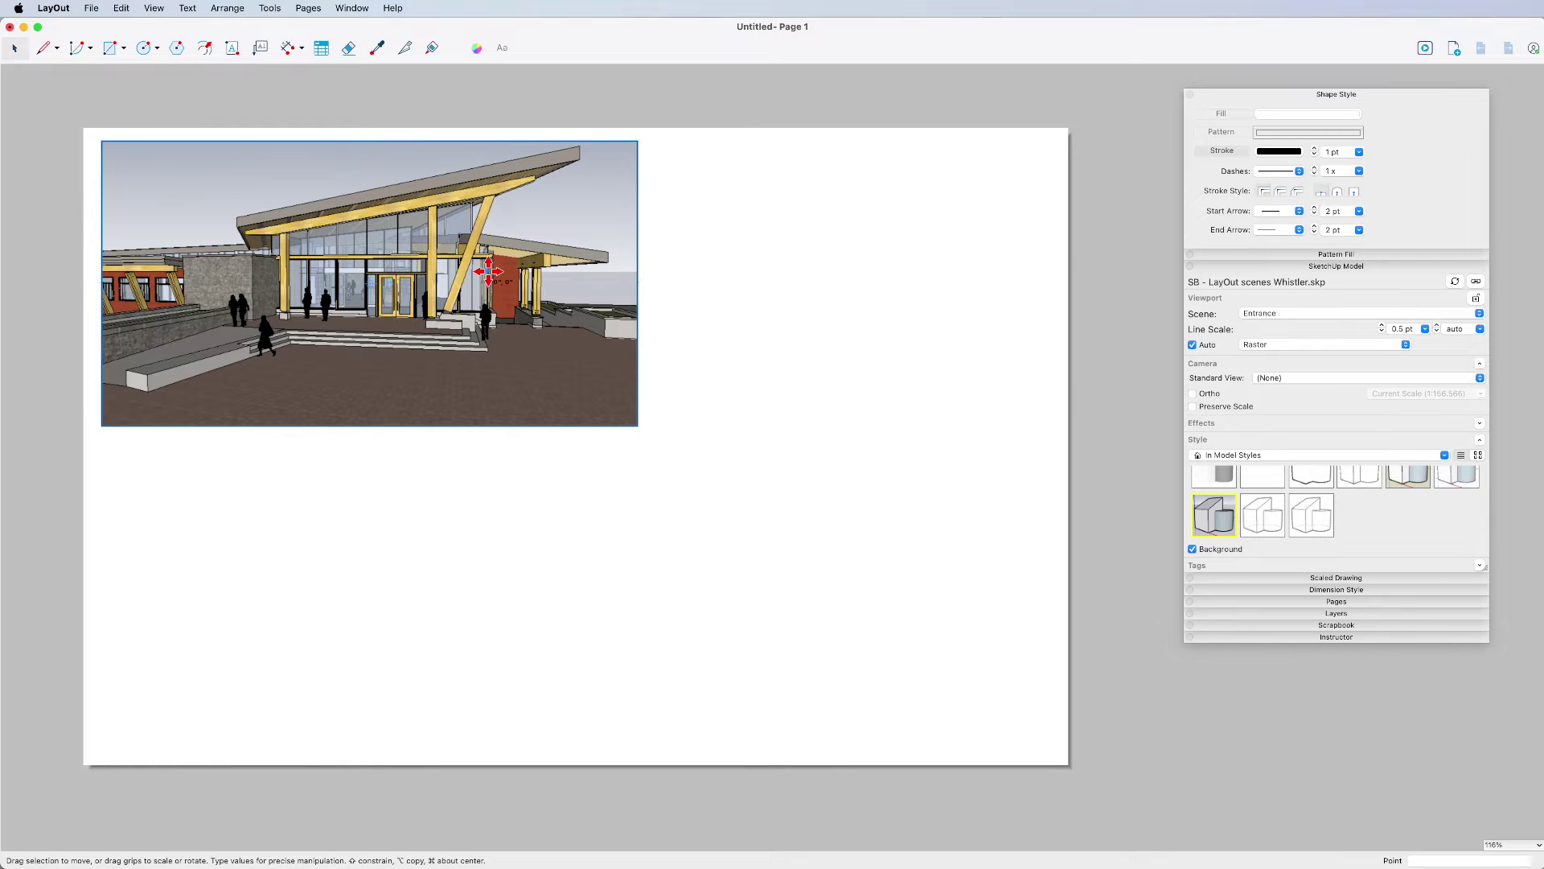
double_click(488, 272)
shift+drag(487, 272, 556, 286)
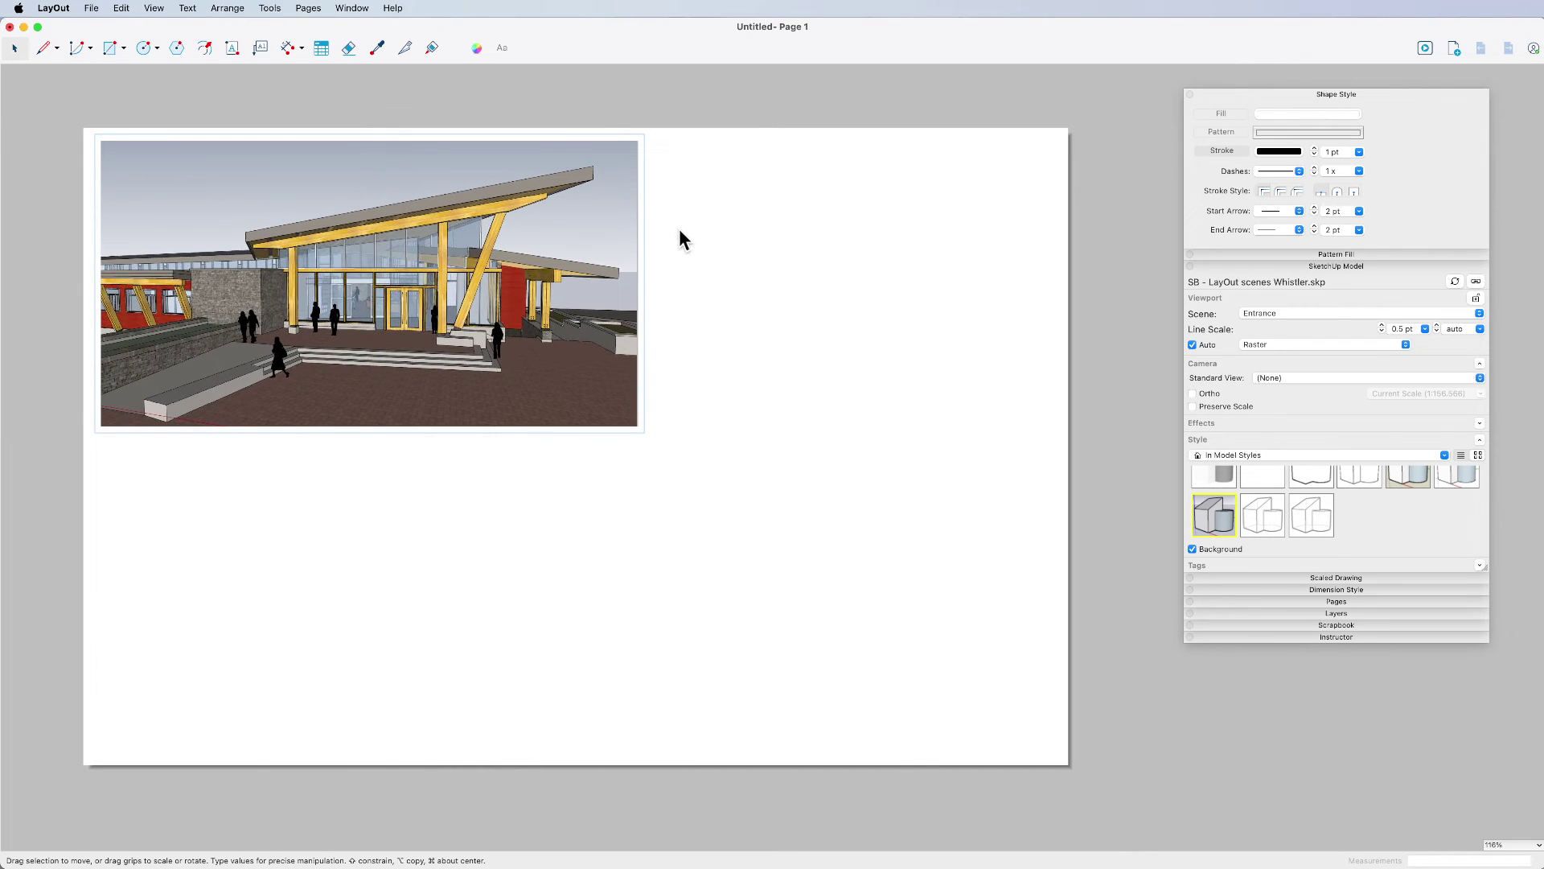
click(654, 111)
click(611, 273)
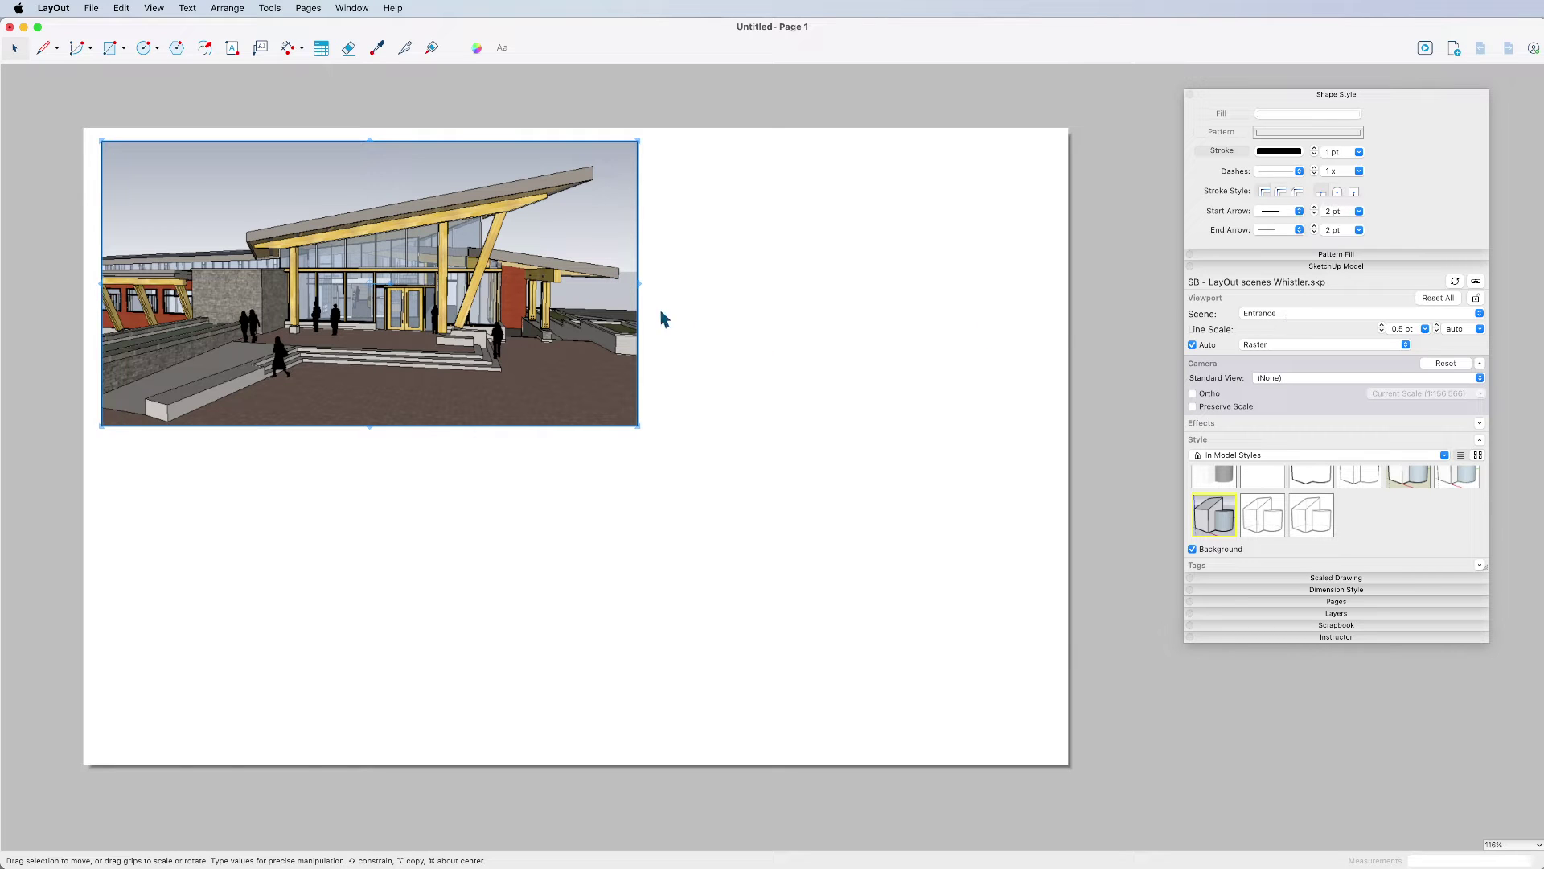
click(1446, 363)
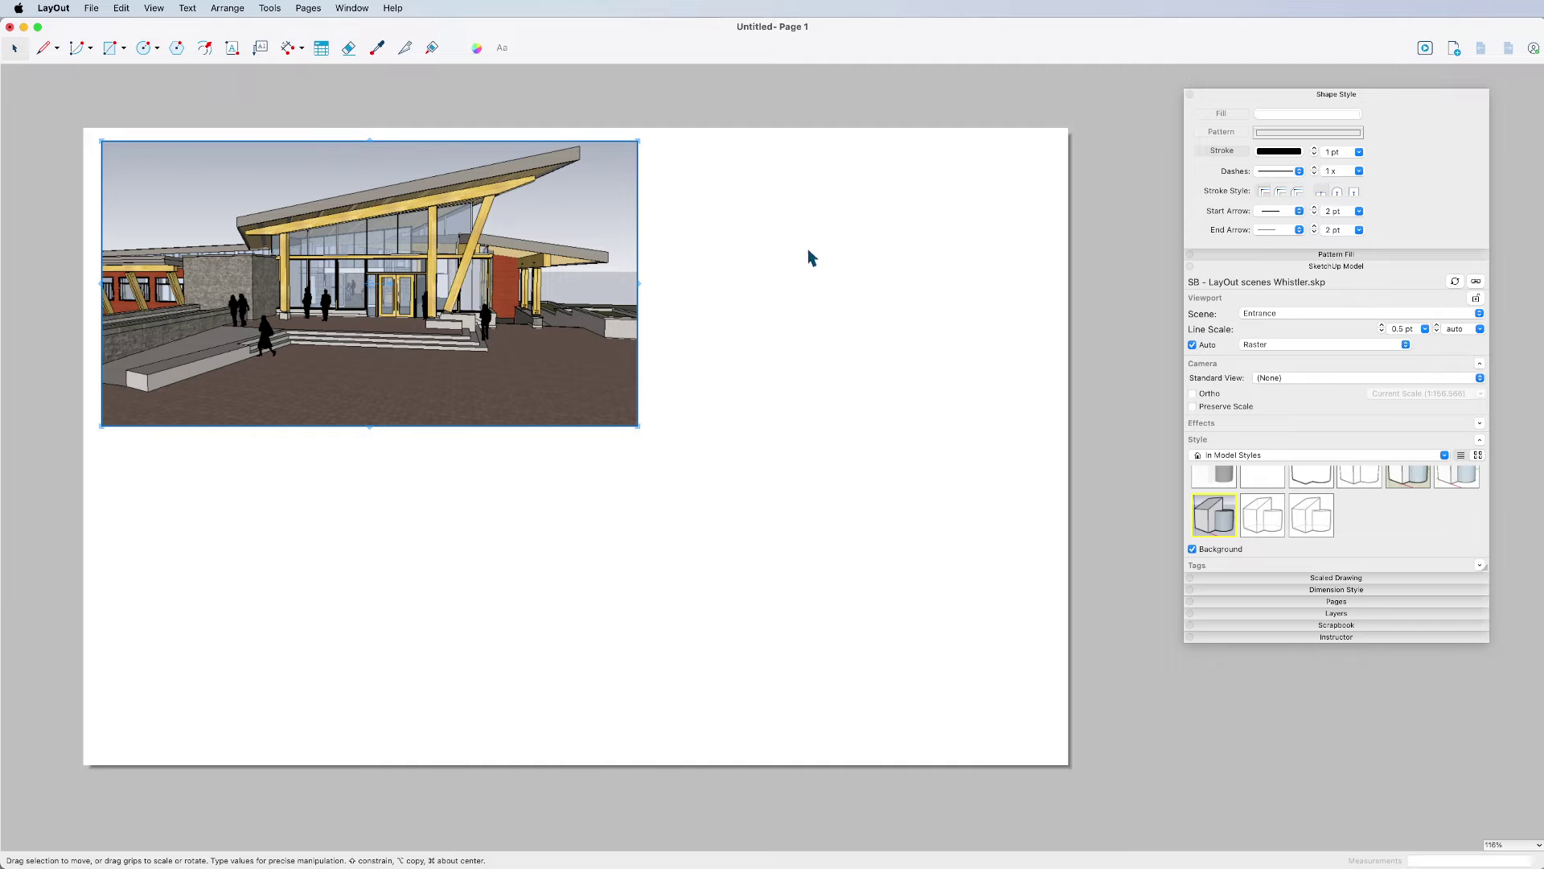
- Change the Entrance viewport's camera to a close-up of the red facade with windows and timber braces
double_click(443, 271)
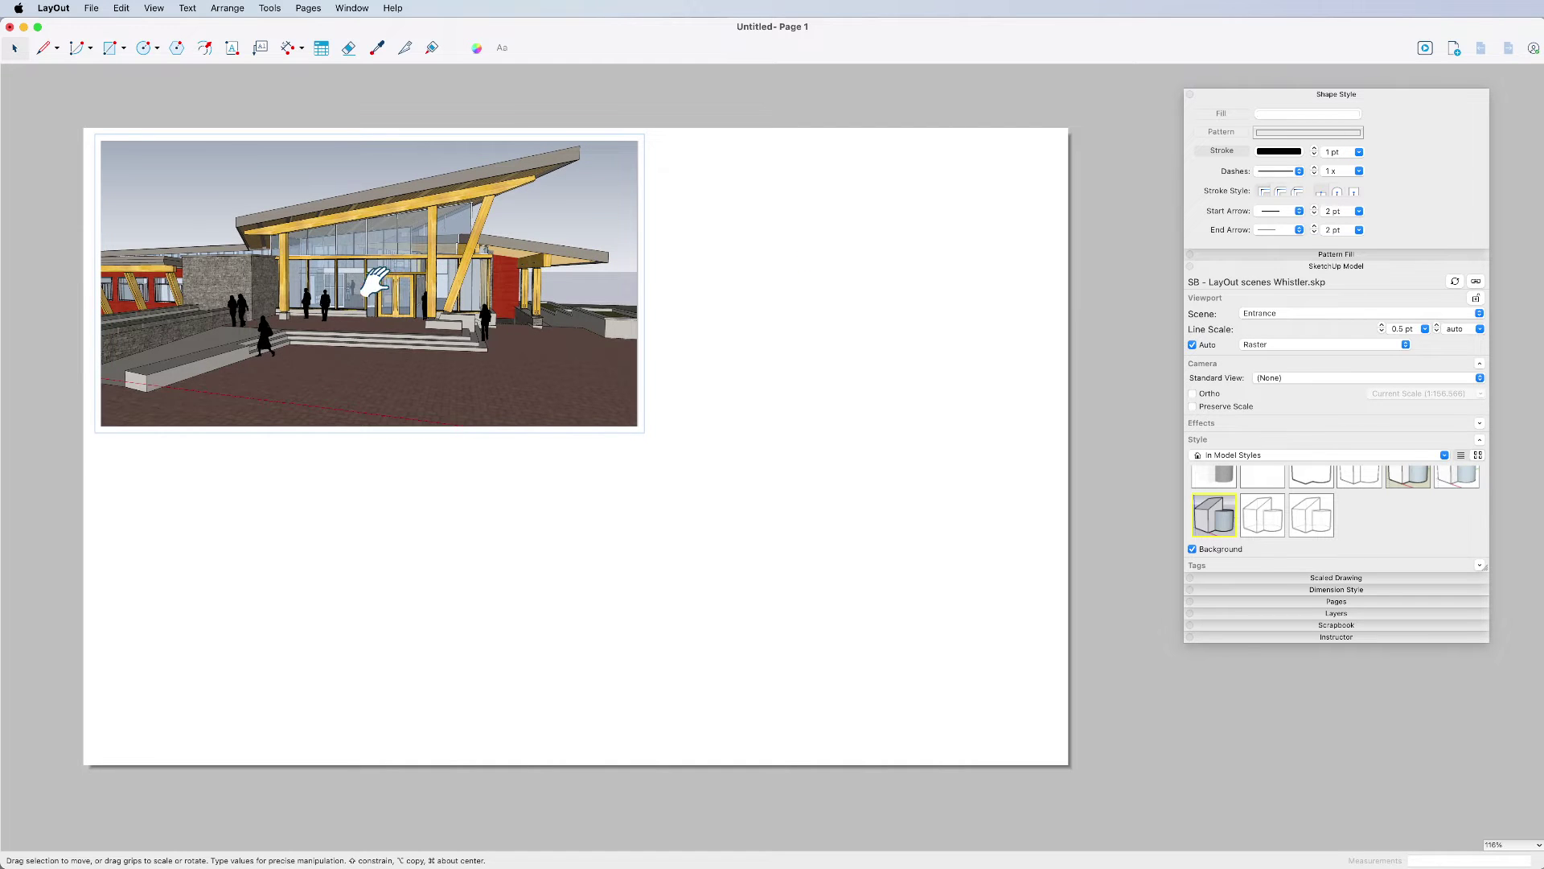
mouse_move(375, 281)
shift+middle_down()
mouse_move(273, 330)
mouse_move(407, 359)
mouse_move(378, 241)
mouse_move(403, 262)
mouse_move(311, 396)
mouse_move(369, 266)
mouse_move(297, 311)
shift+middle_up()
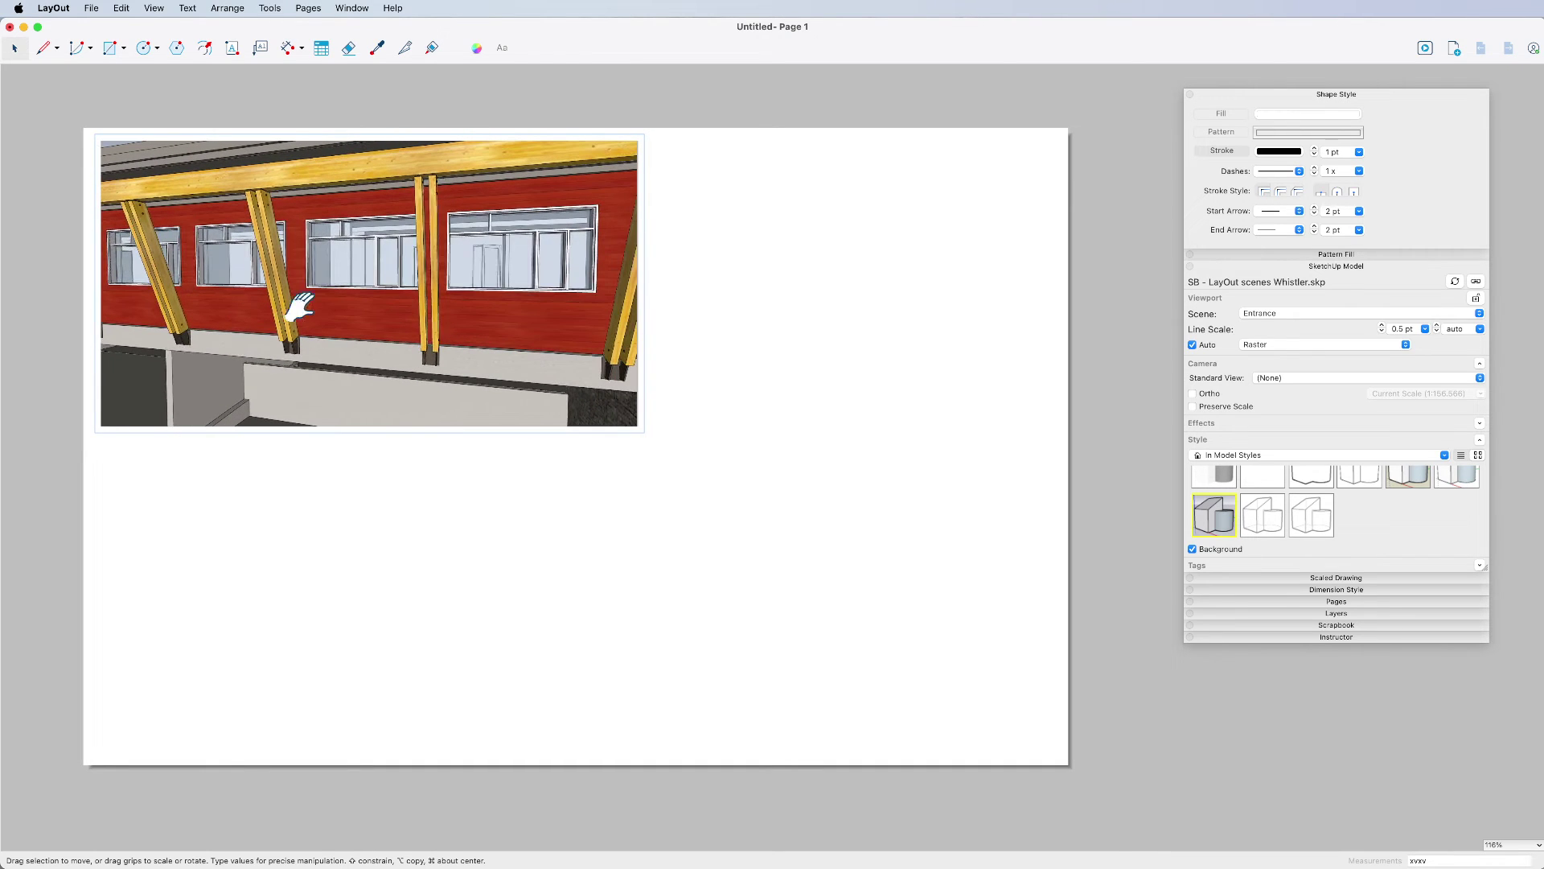
click(662, 113)
click(541, 240)
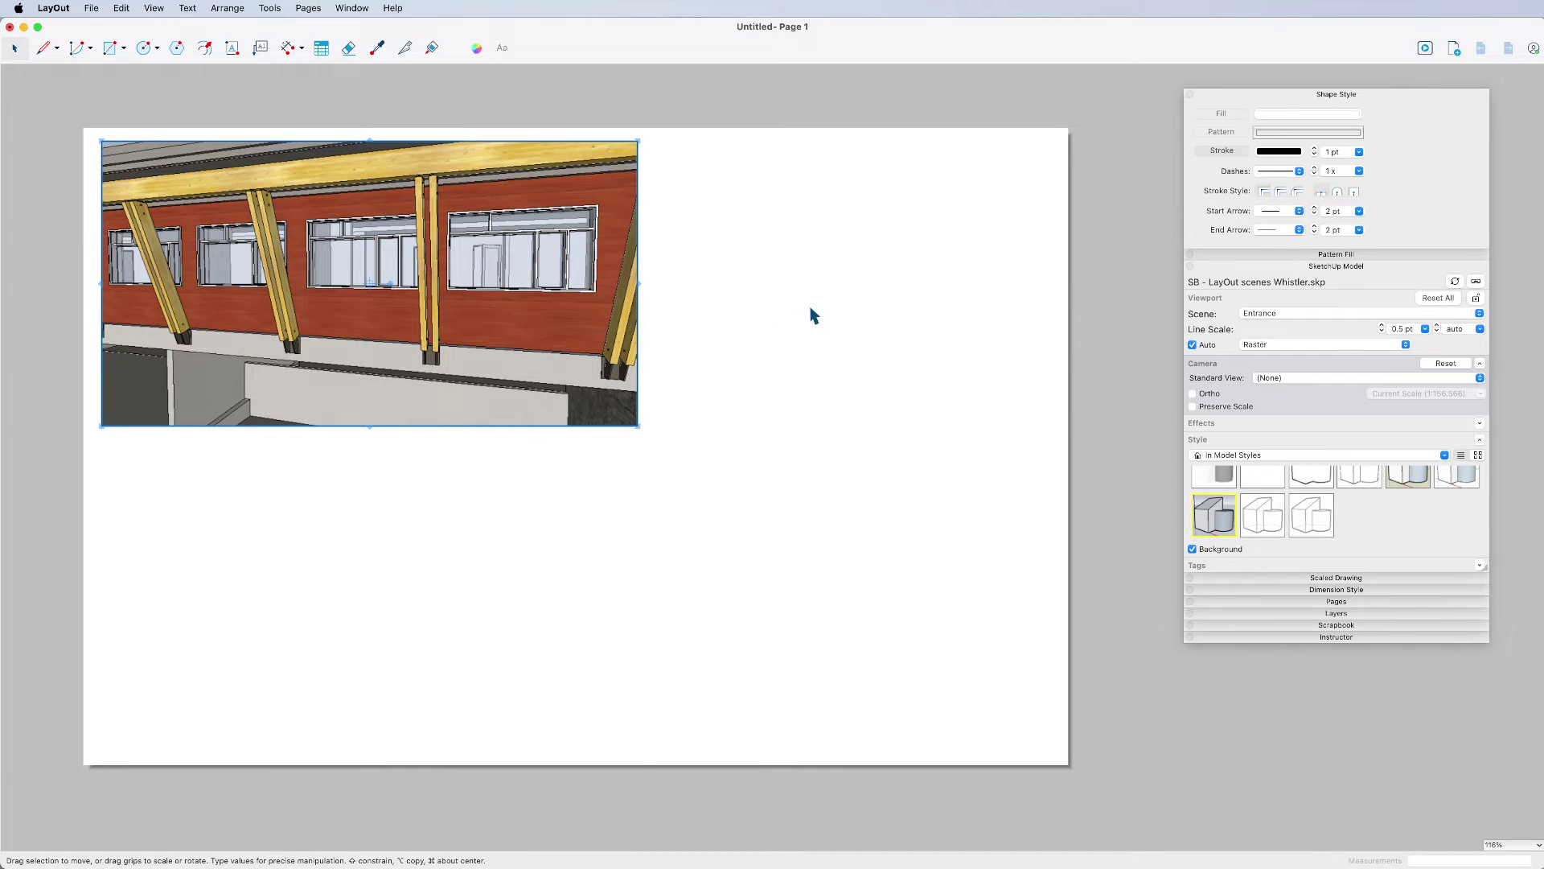
click(756, 308)
click(543, 254)
- Try a white line-only style on the Entrance viewport, restore the shaded style, and reset all its overrides to the scene
click(1265, 523)
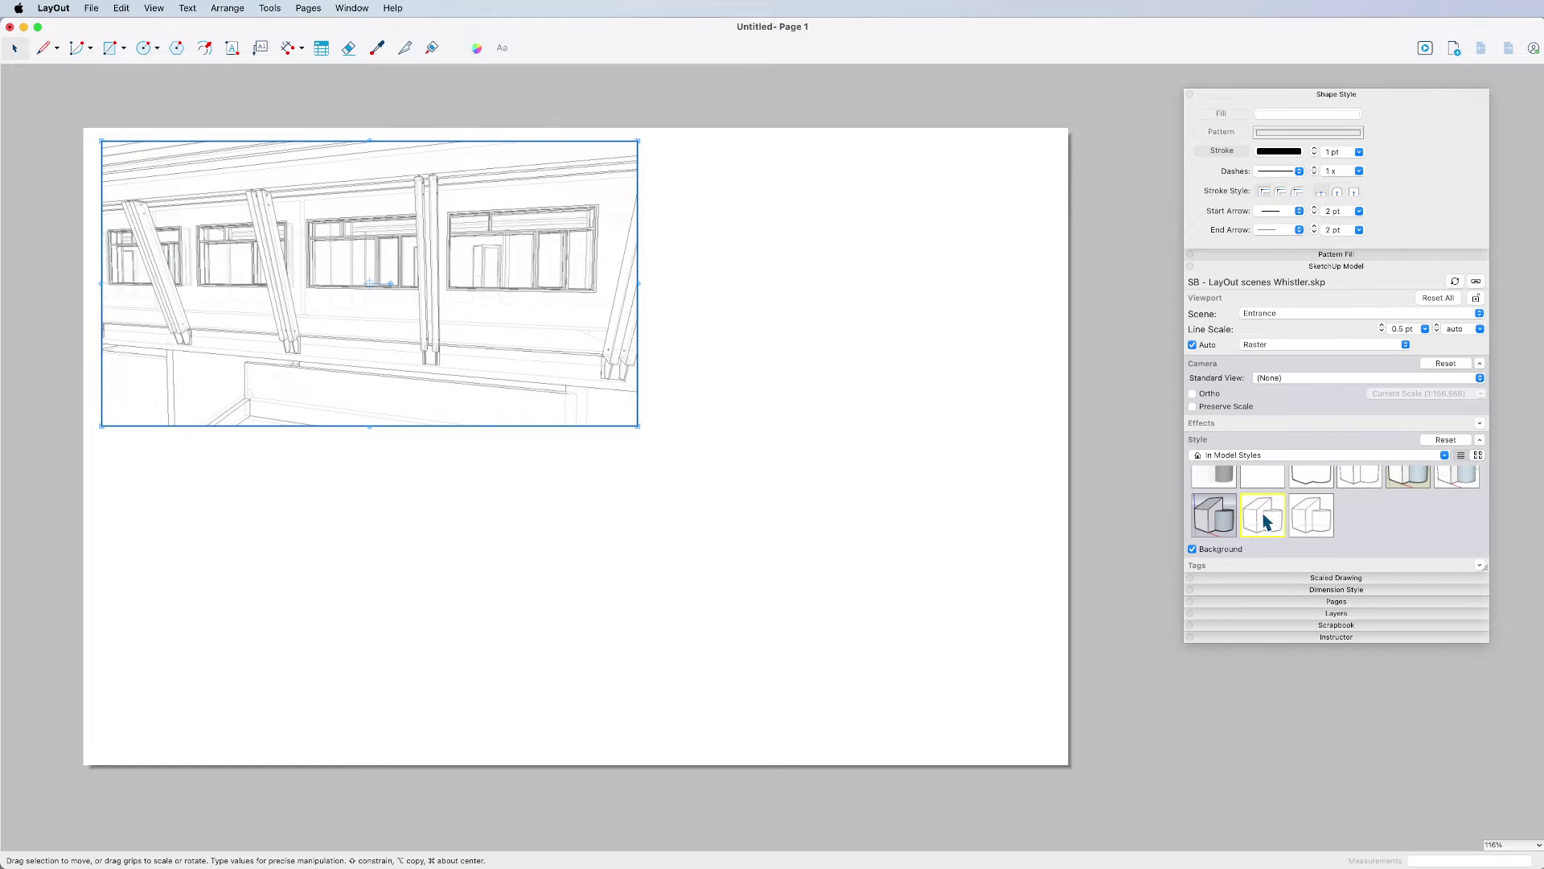
click(1213, 519)
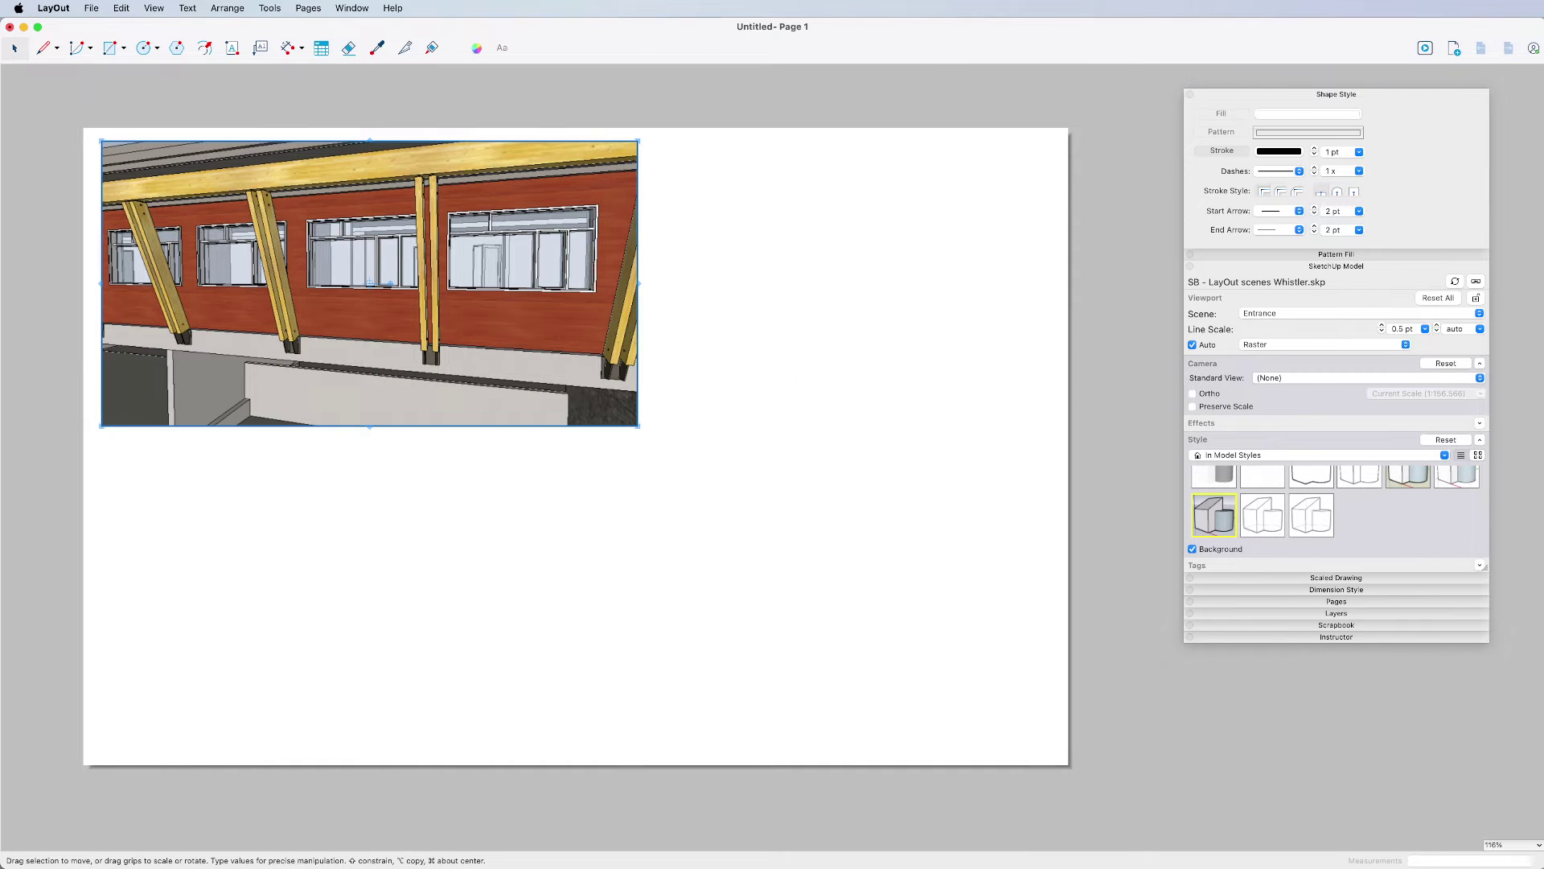
click(1439, 299)
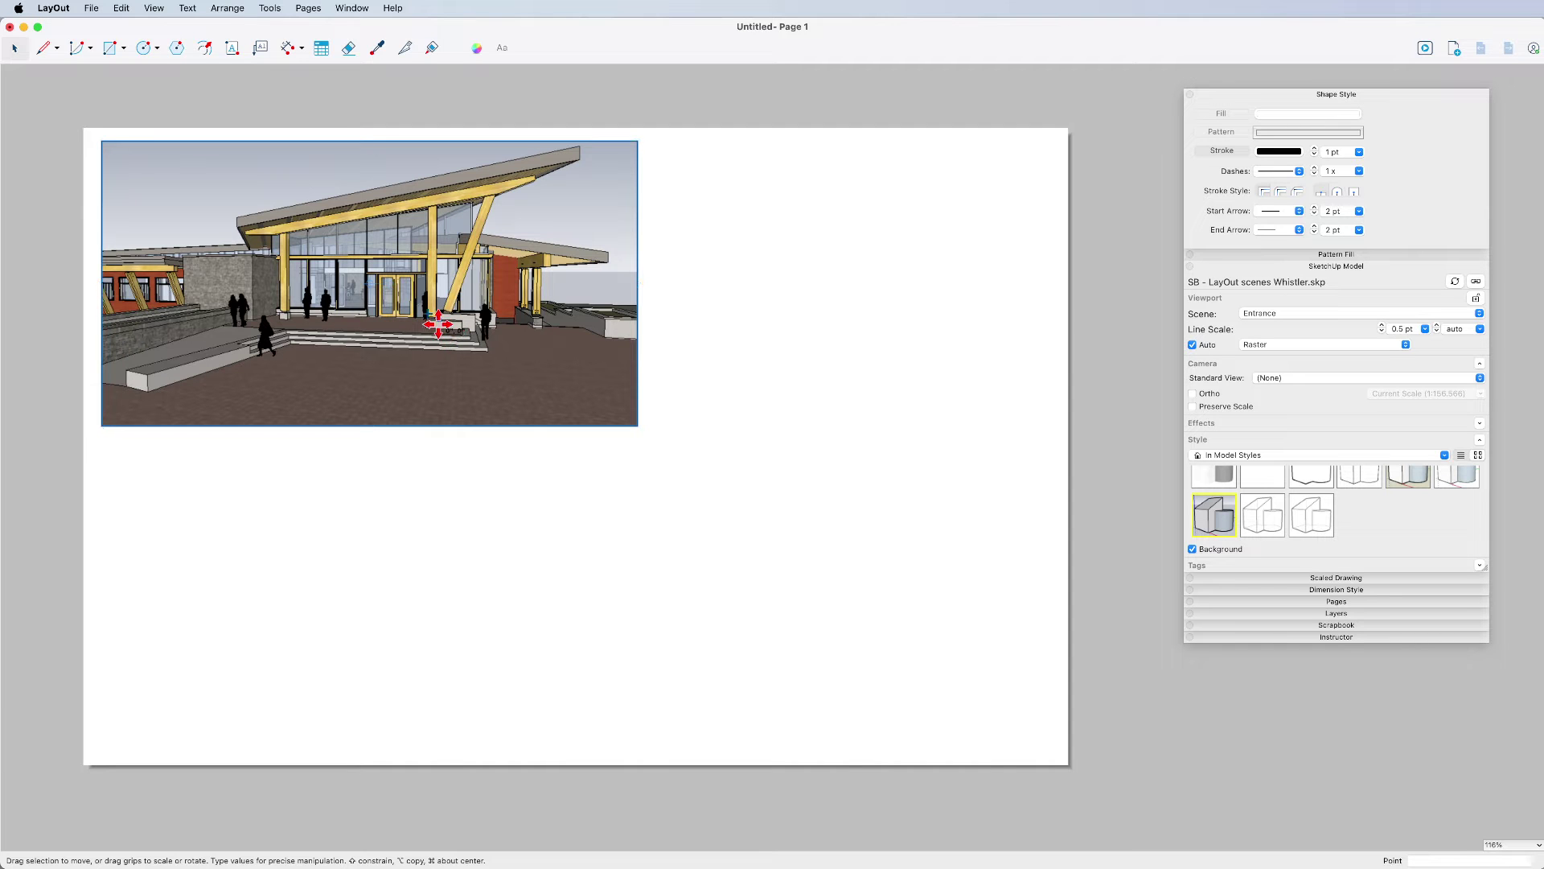
- Copy the Entrance viewport directly below itself, widen the copy across the page, and assign it the Front Elevation scene
alt+drag(445, 334, 449, 624)
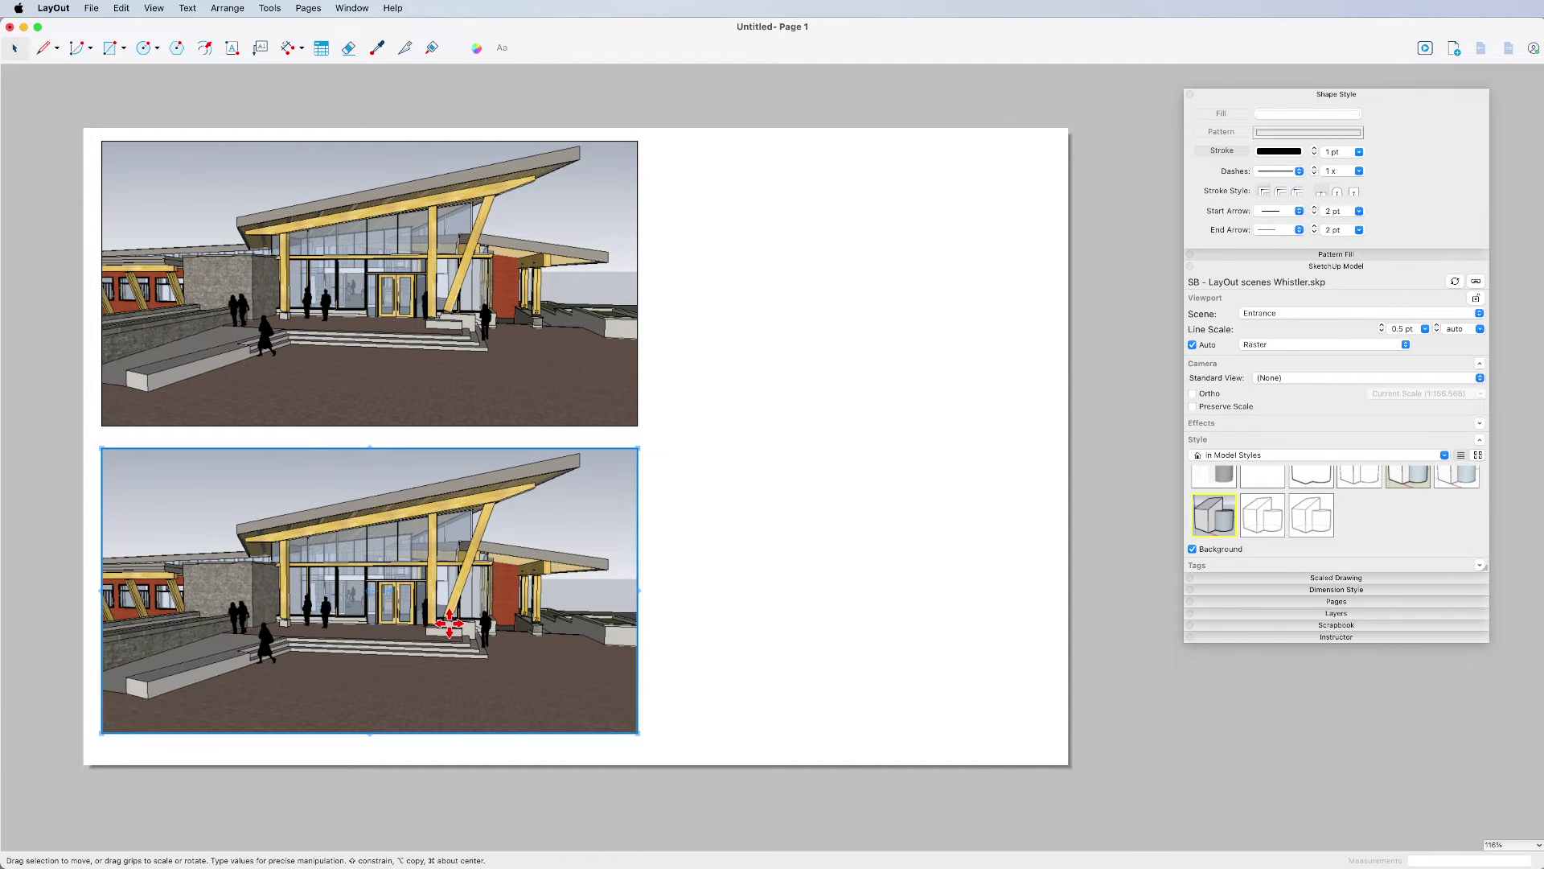
drag(638, 592, 1043, 606)
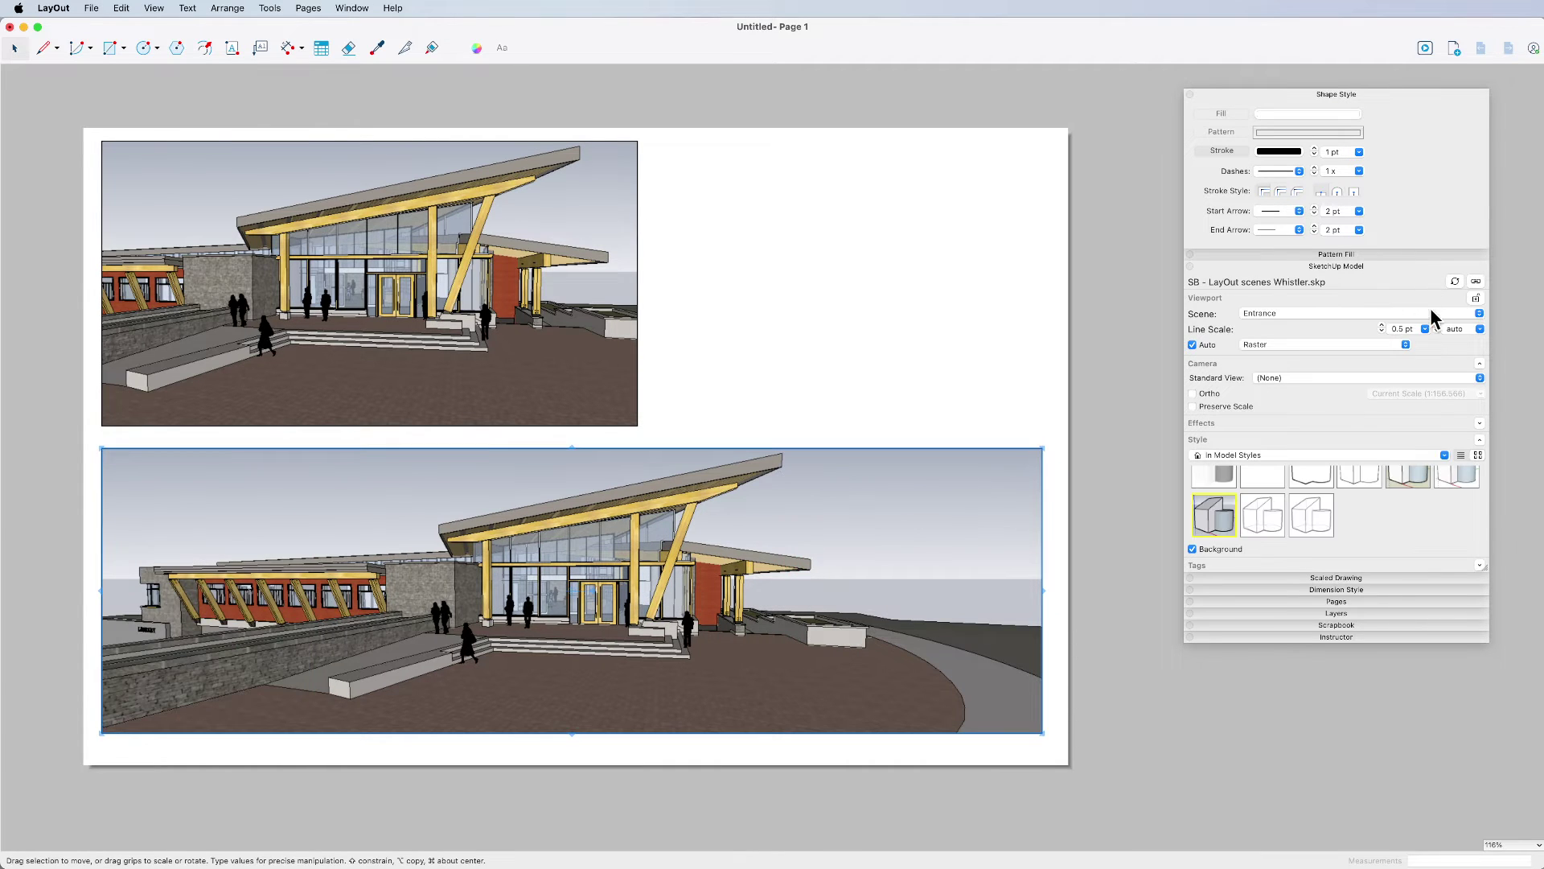
click(1478, 314)
click(1303, 345)
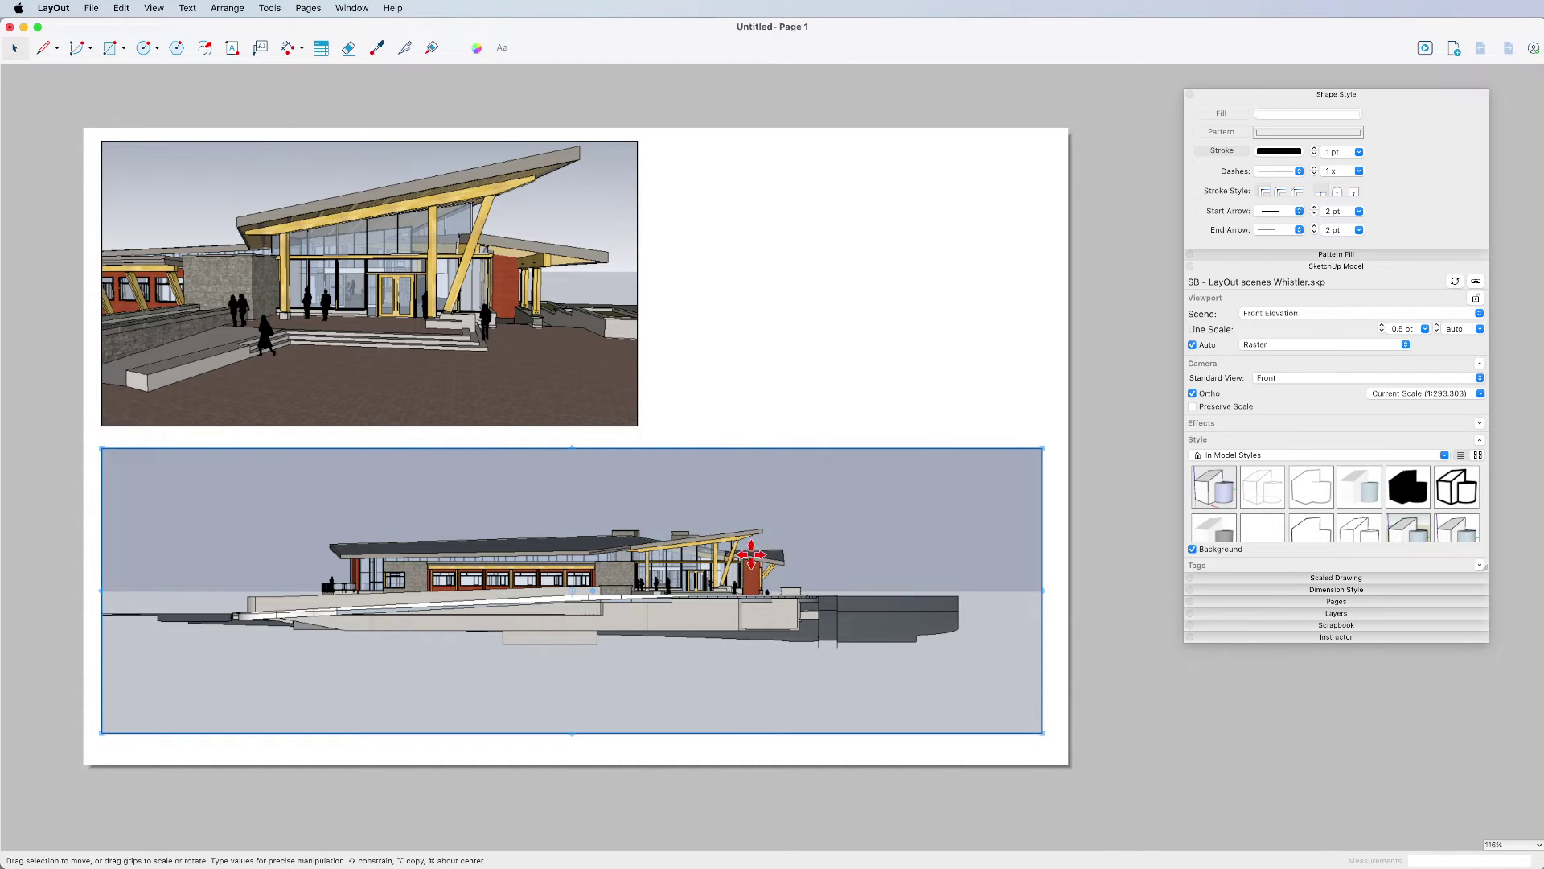
- Set the Front Elevation viewport's scale to 1/16" = 1'-0" and crop its sides and lower edge close to the building
click(1480, 394)
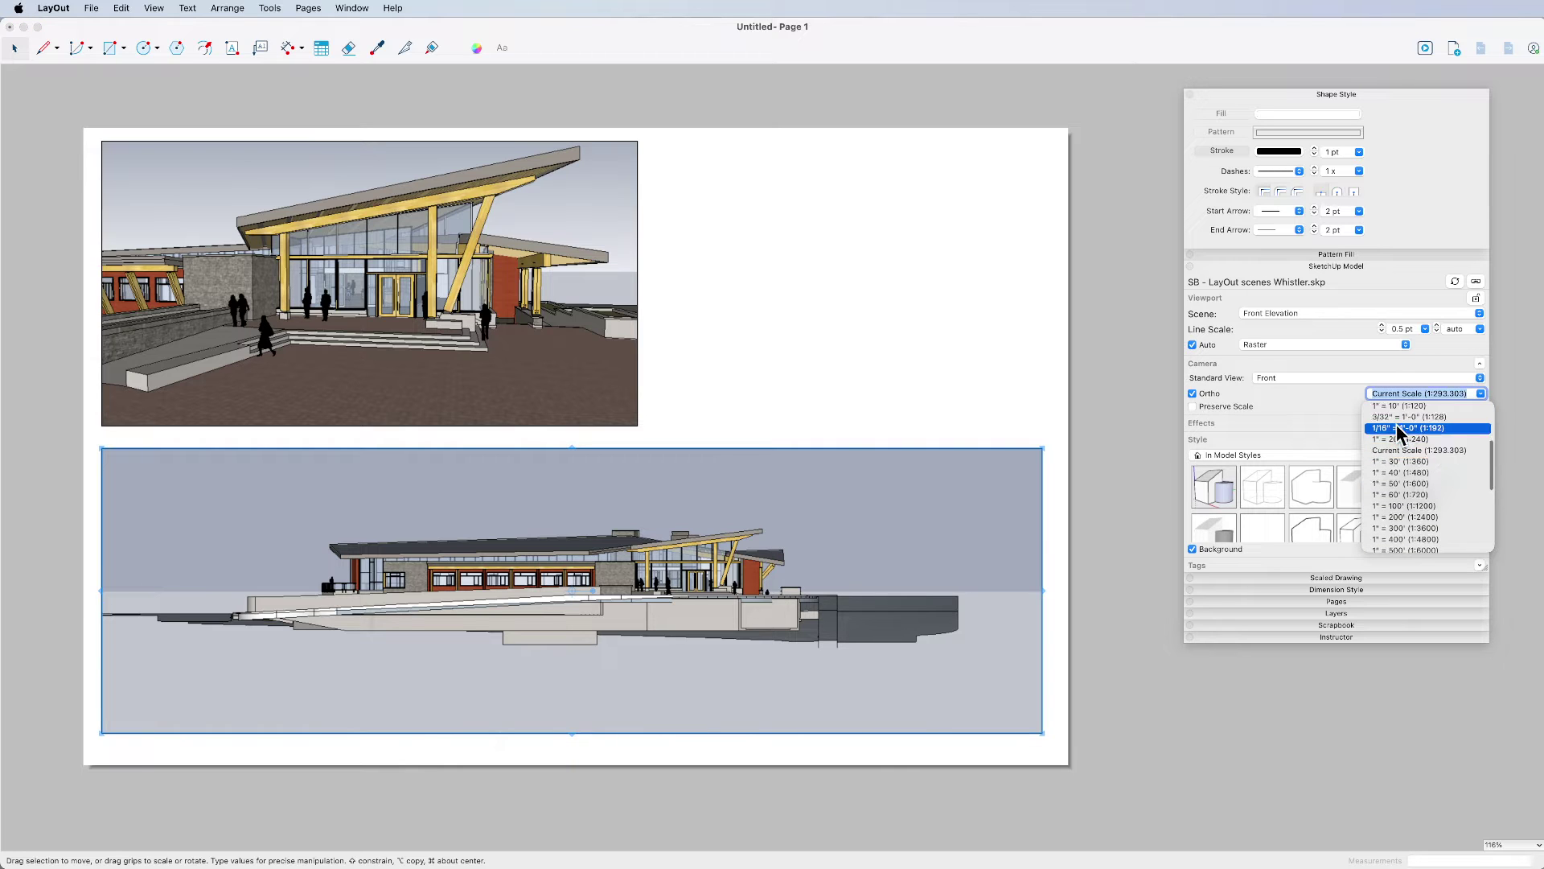
click(1399, 419)
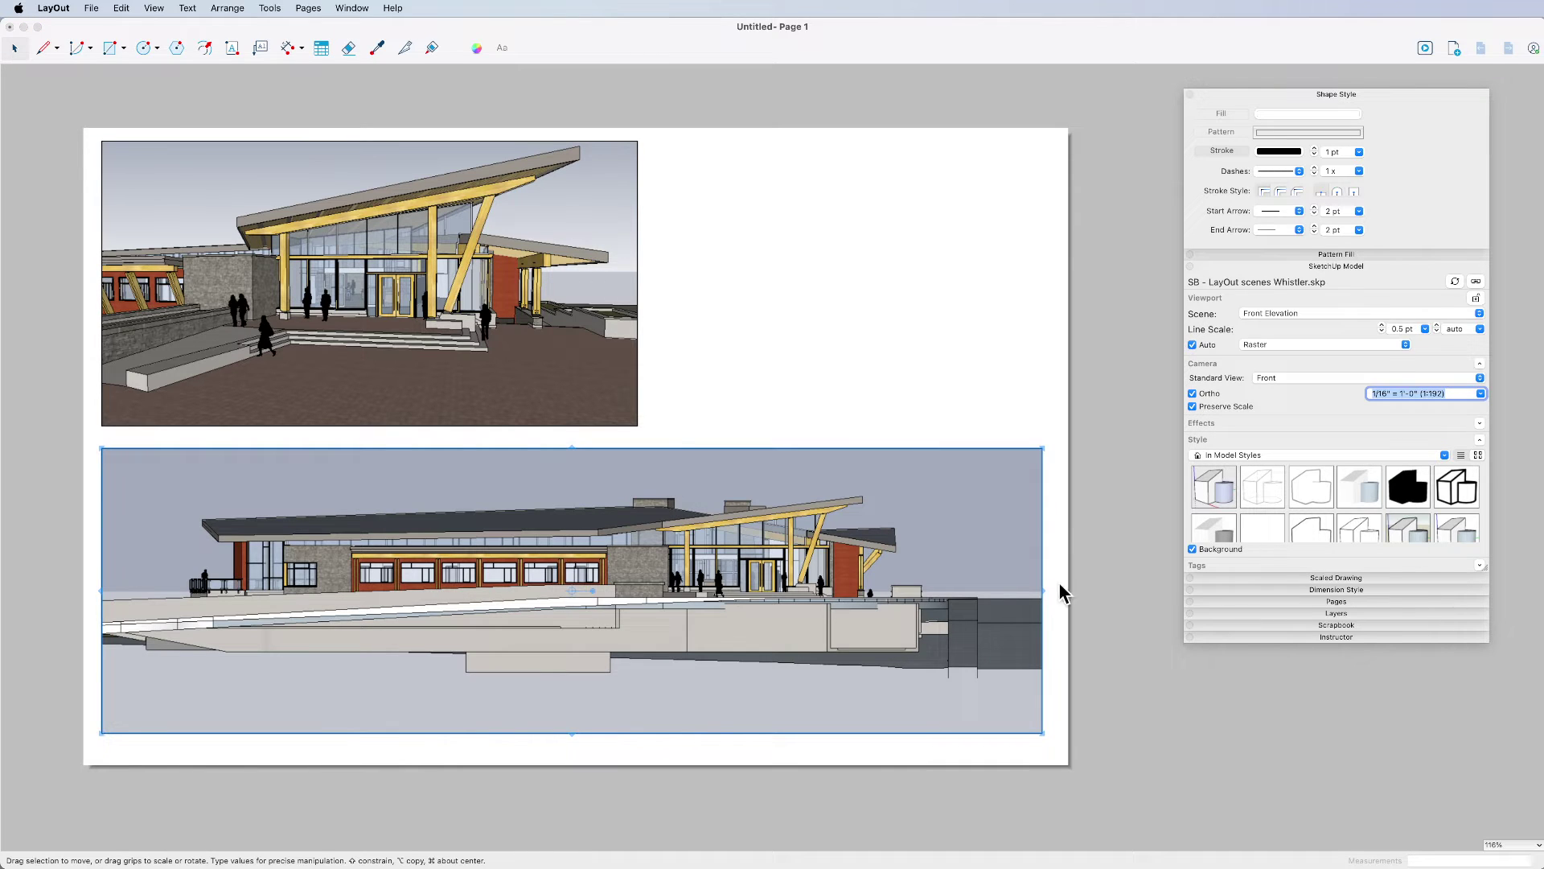
drag(1044, 591, 938, 589)
drag(91, 591, 161, 591)
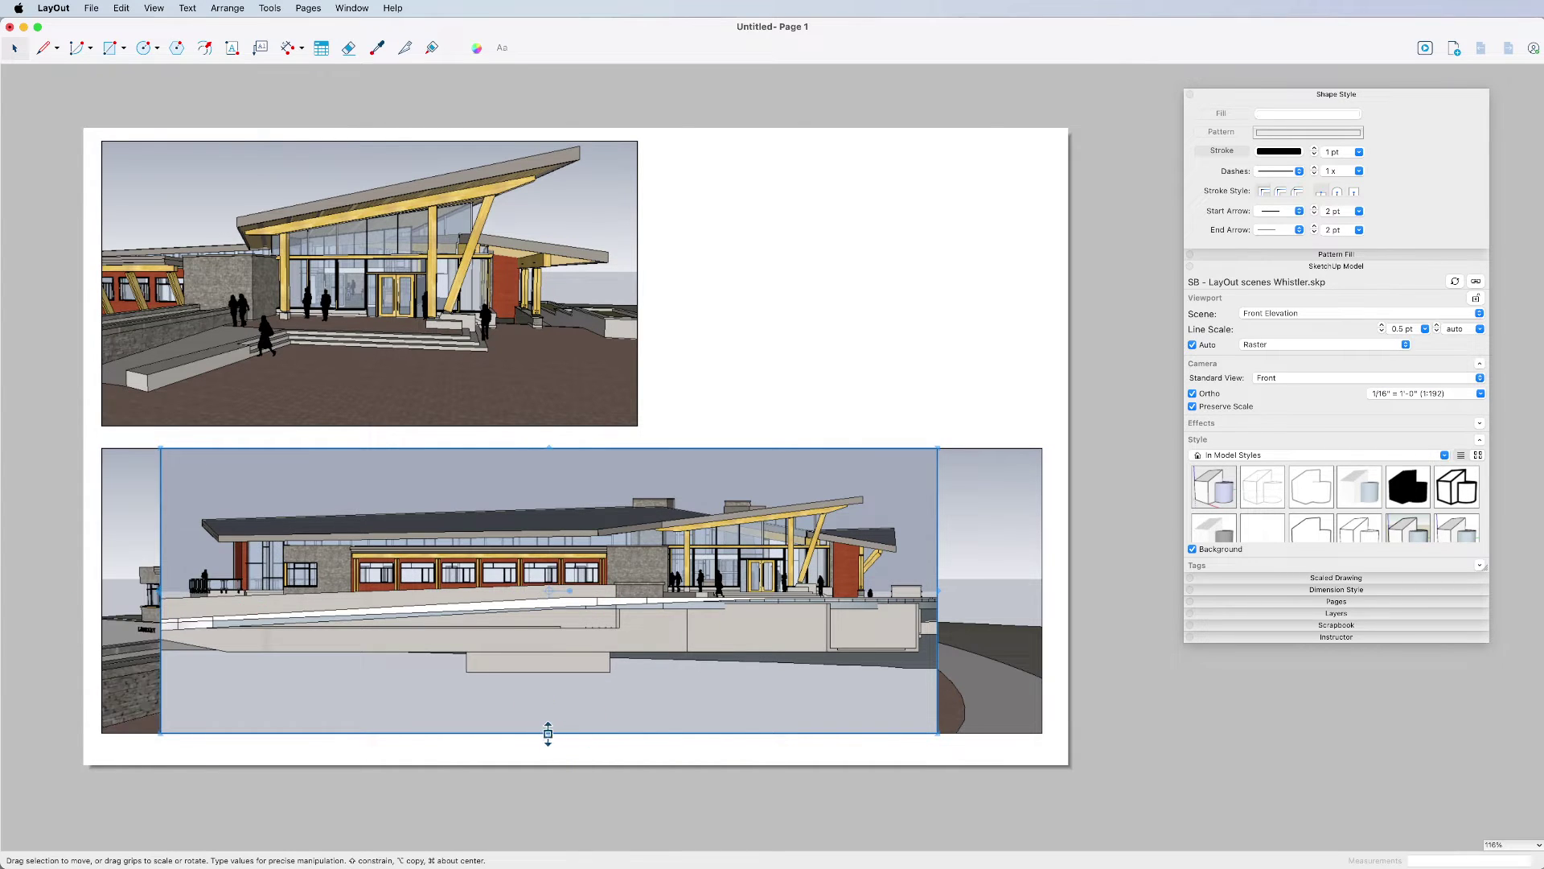
drag(547, 733, 547, 635)
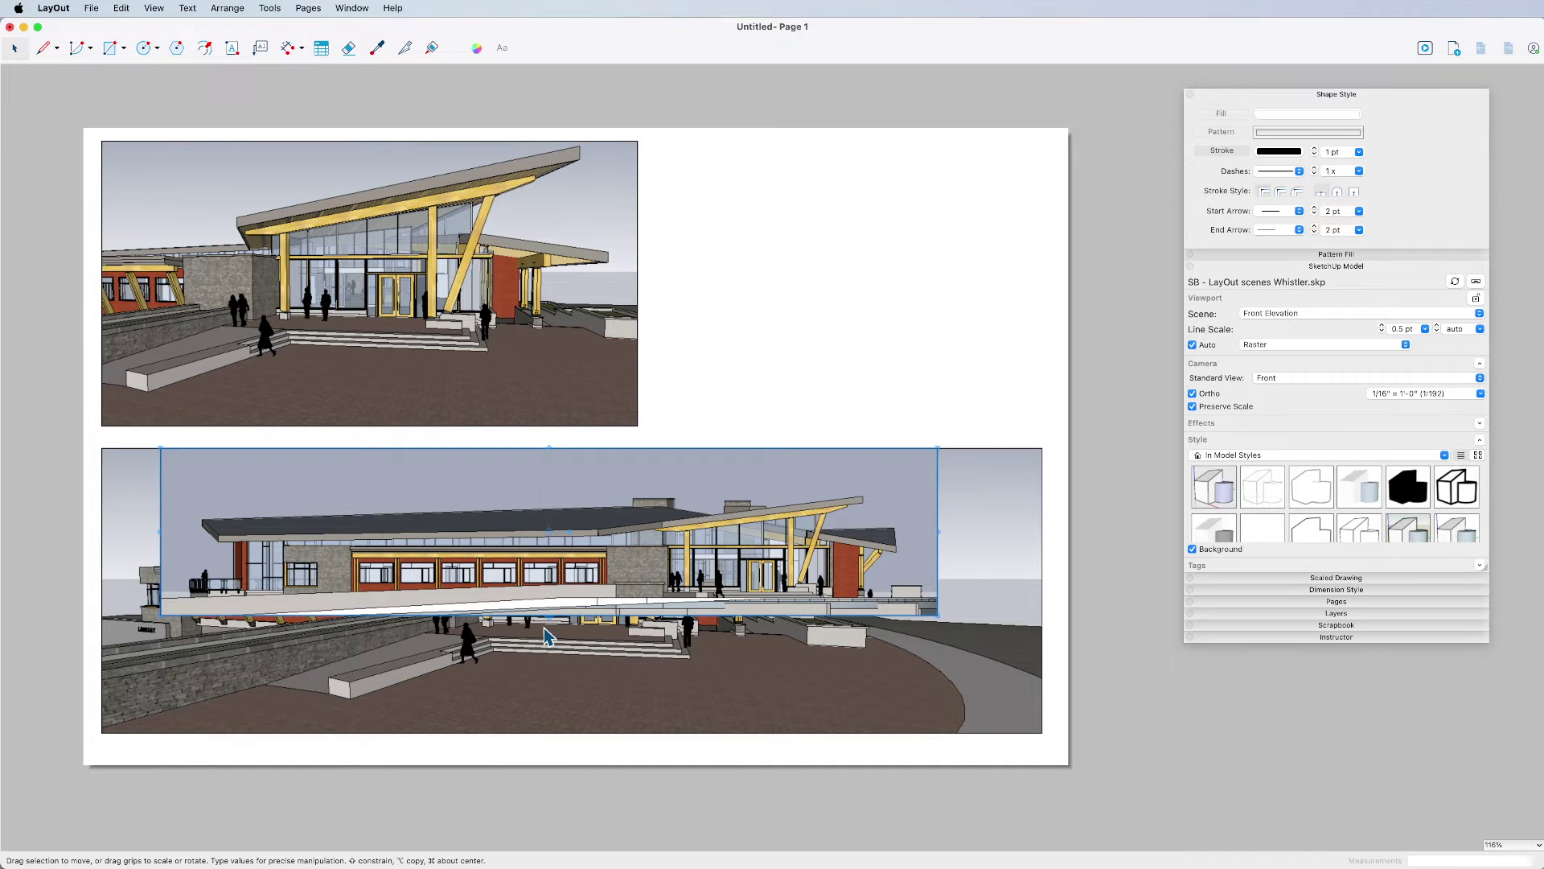
- Delete the extra wide Entrance viewport behind the elevation and move the Front Elevation viewport to the page's lower-right corner
click(664, 677)
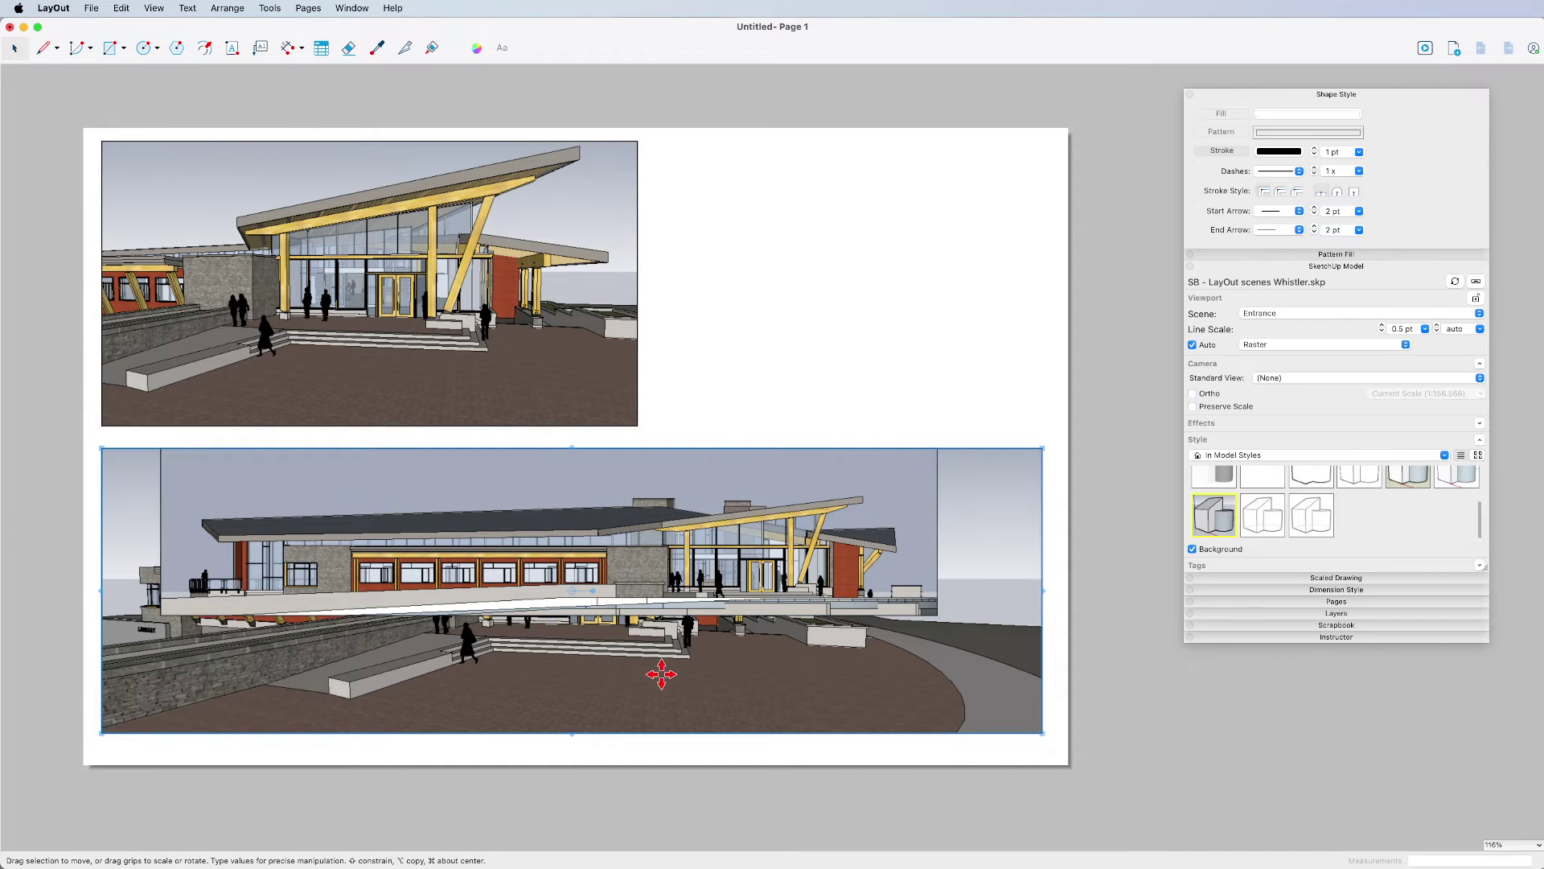
click(665, 674)
click(560, 581)
drag(644, 550, 748, 677)
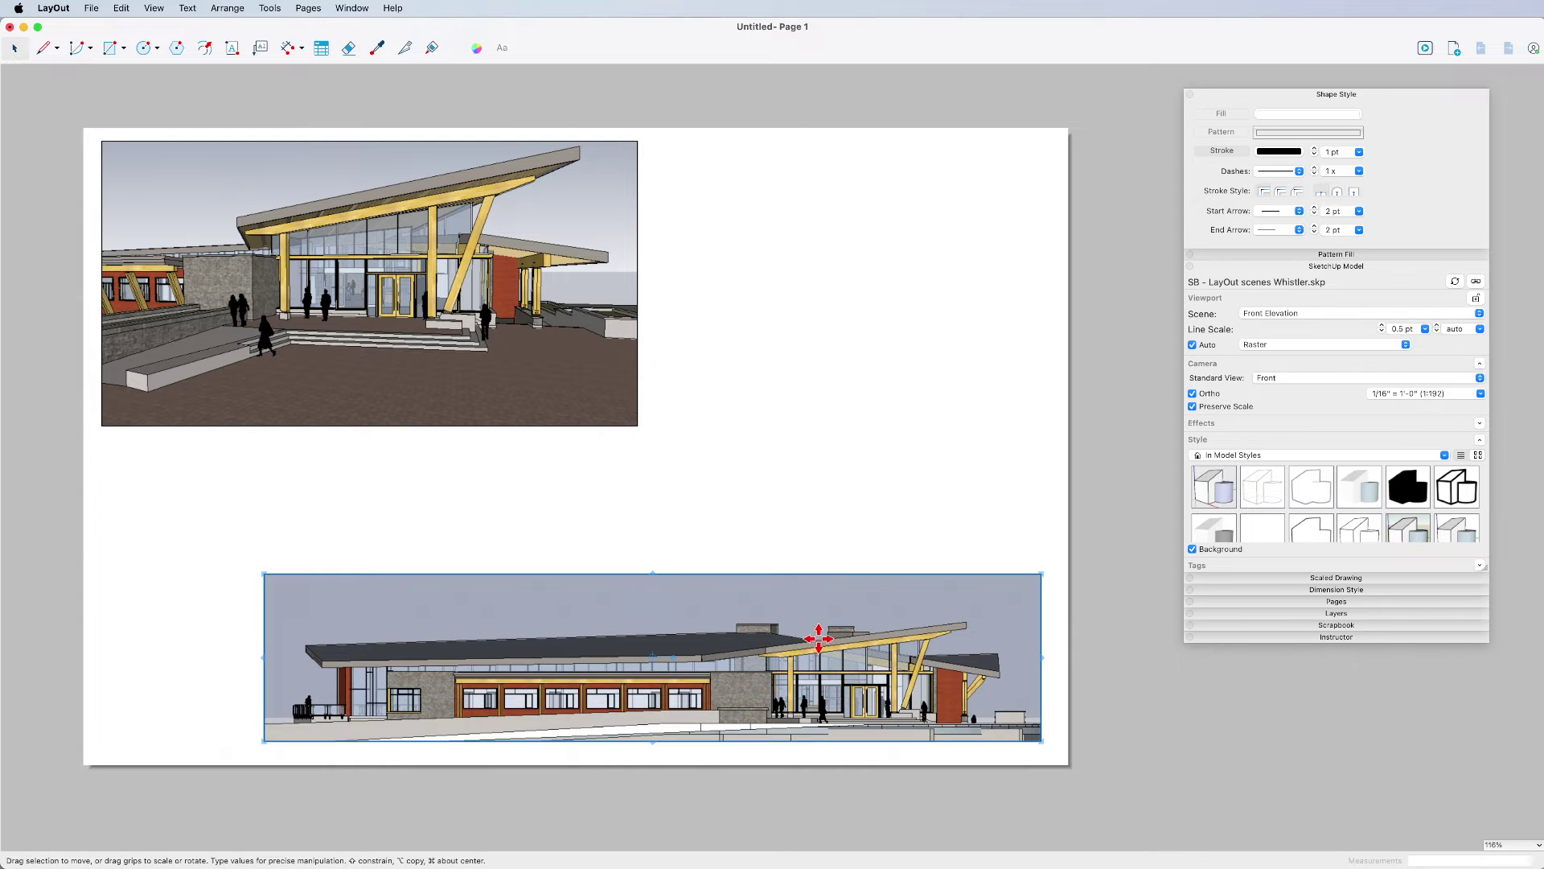
- Copy the Front Elevation viewport above the original, extend its upper edge, and crop its left side to clear the Entrance viewport
alt+drag(854, 656, 862, 452)
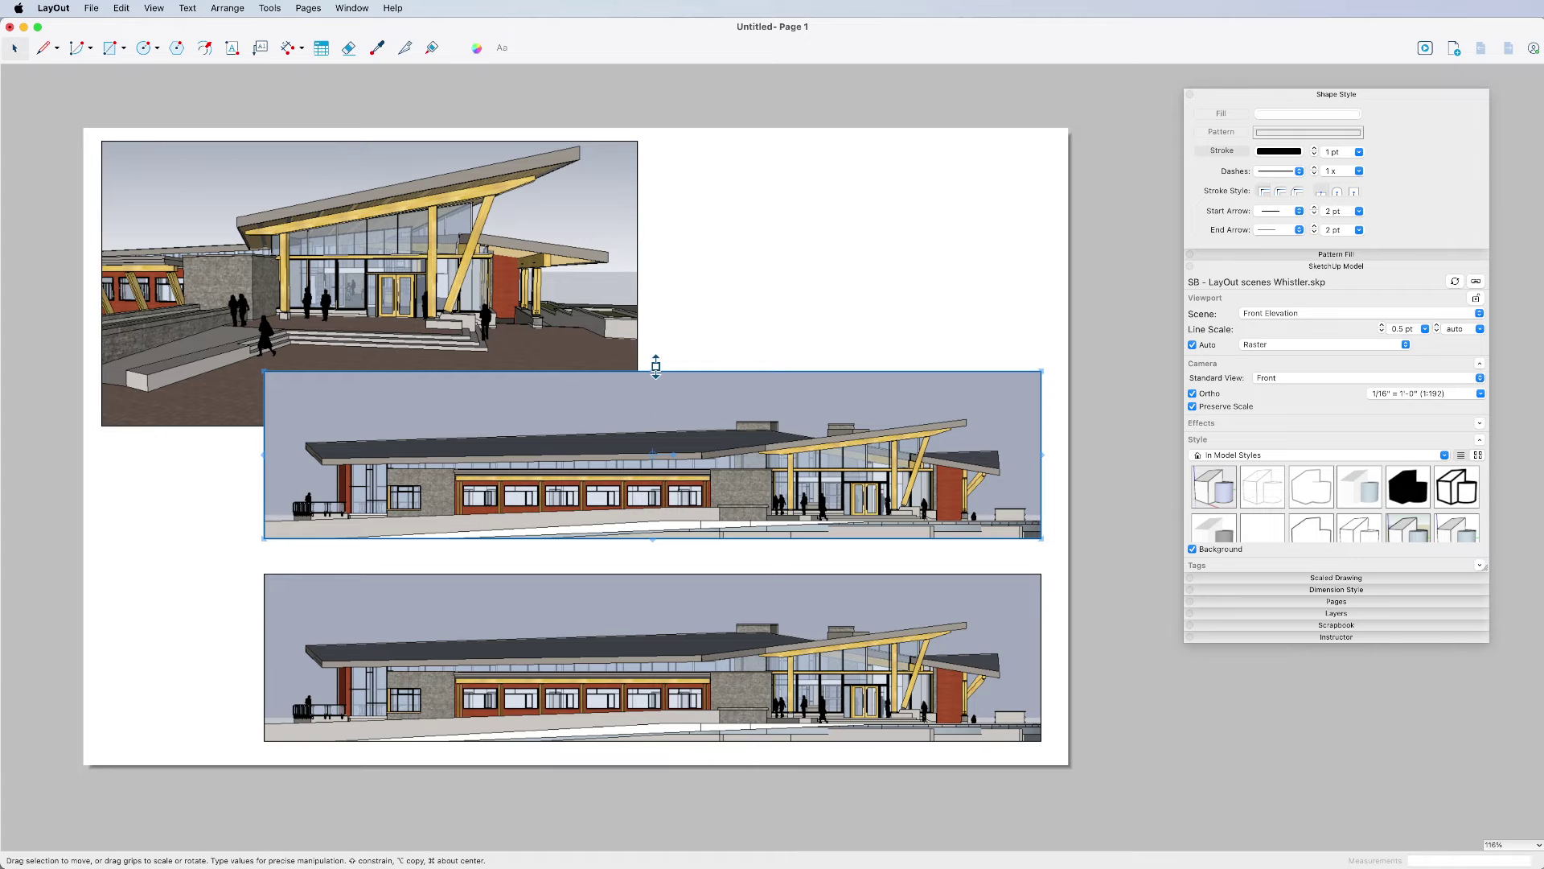
drag(656, 366, 655, 172)
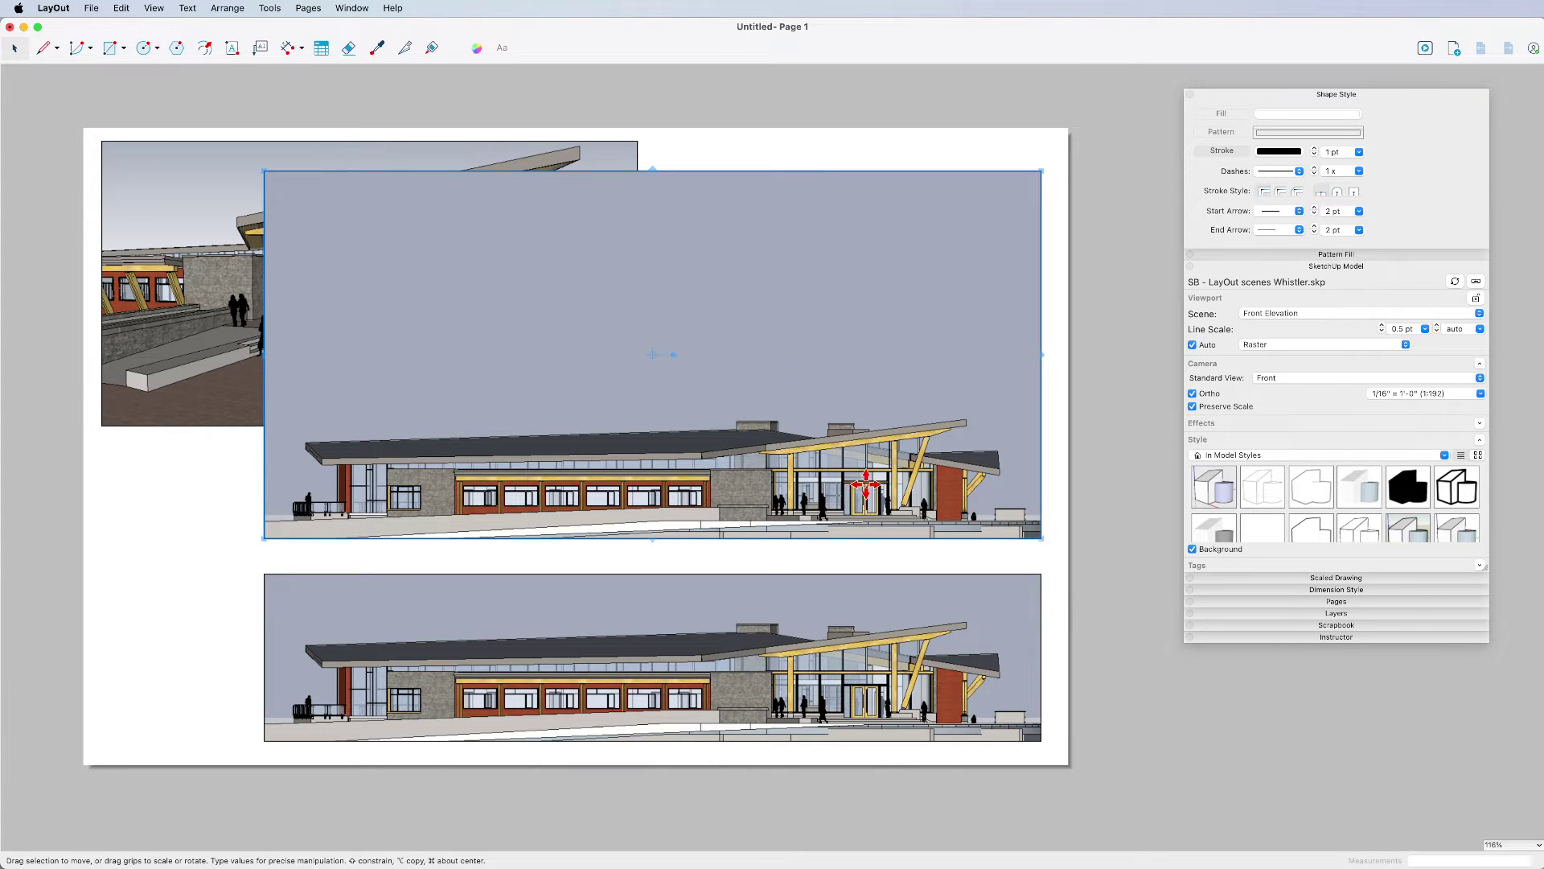
key(Escape)
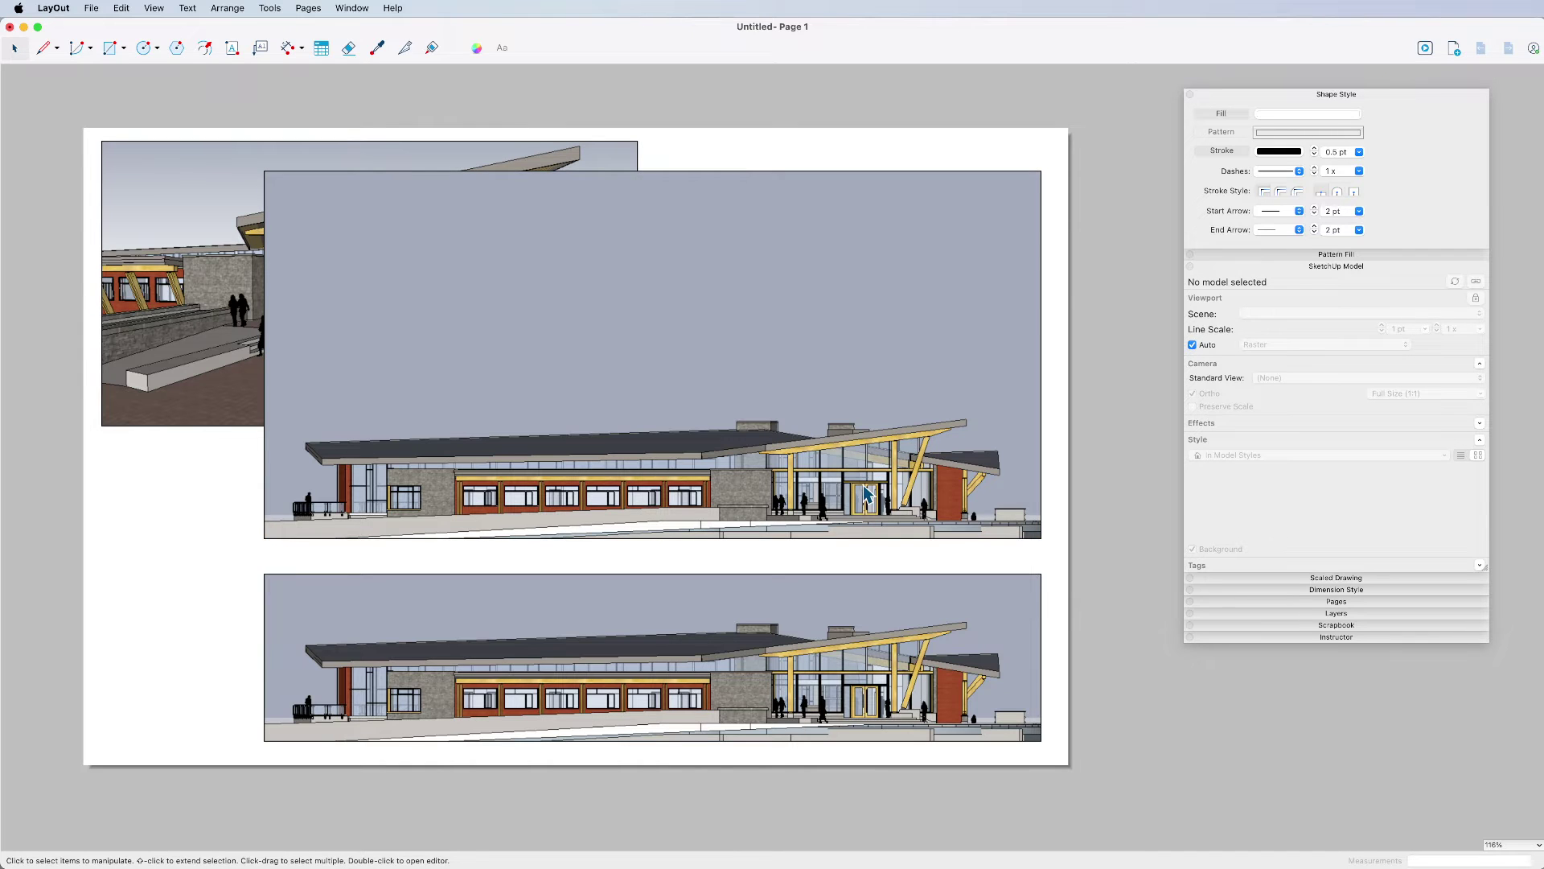
click(866, 493)
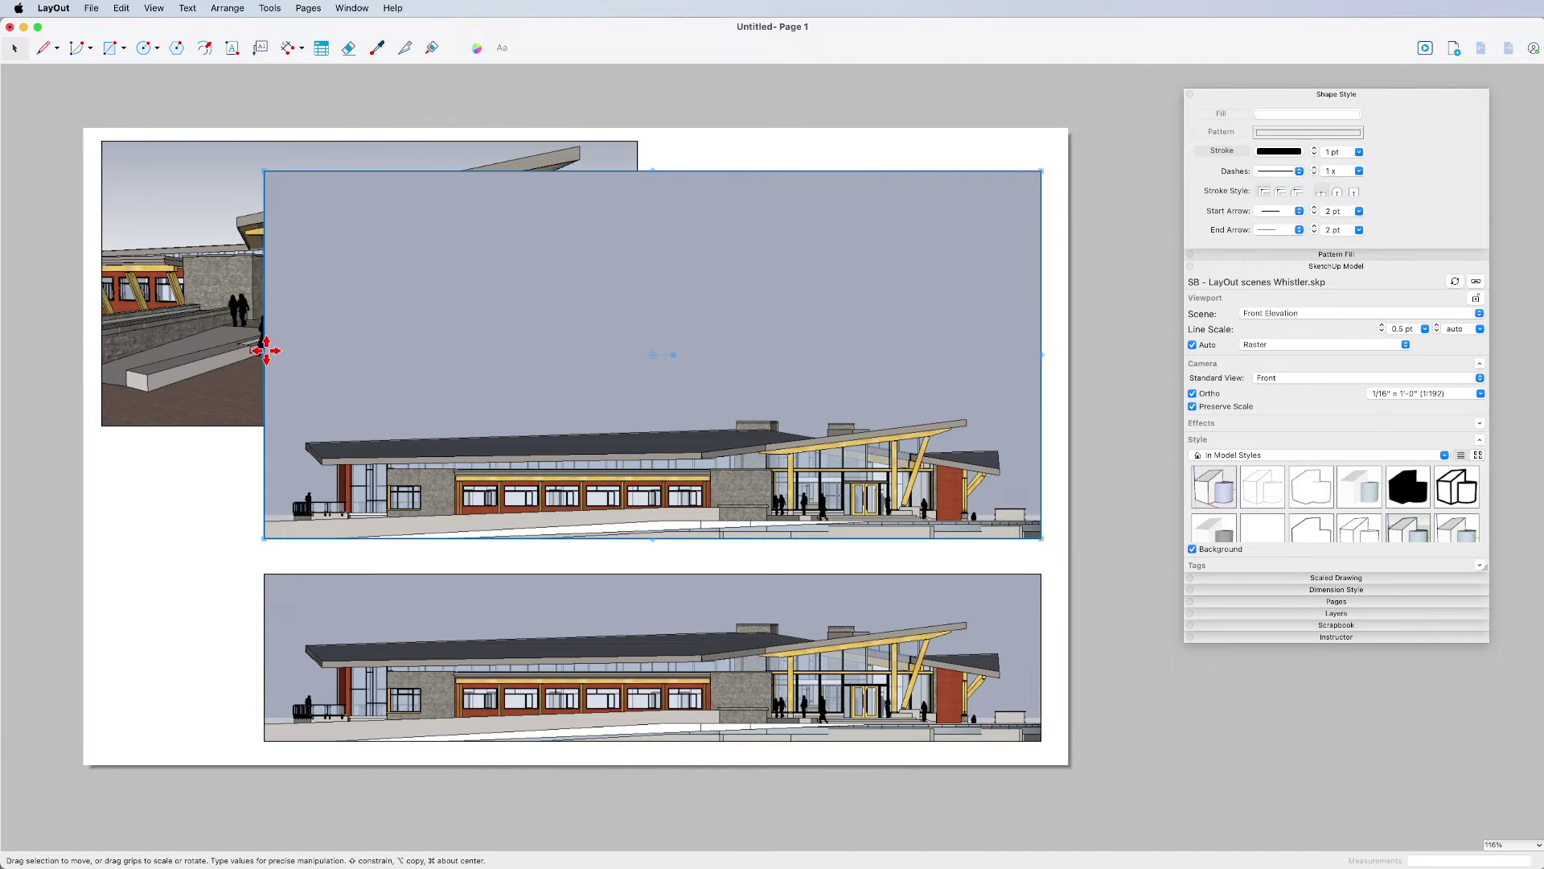
drag(262, 351, 675, 354)
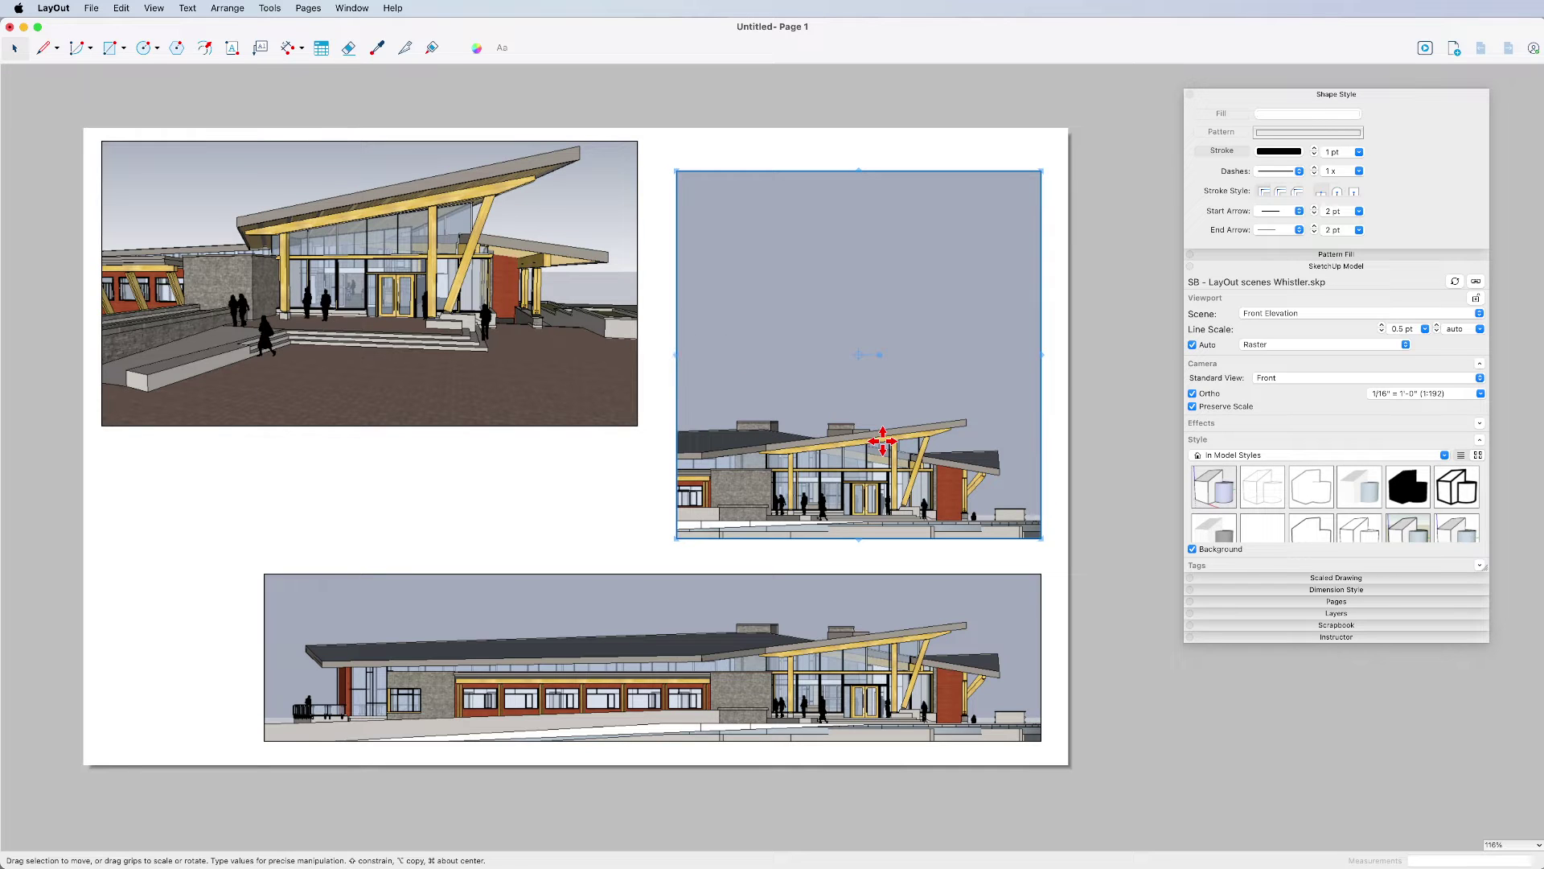
- Try panning and zooming to the entrance doors inside the copied elevation viewport, then reset its overrides to the scene
double_click(882, 441)
shift+middle_drag(879, 464, 867, 336)
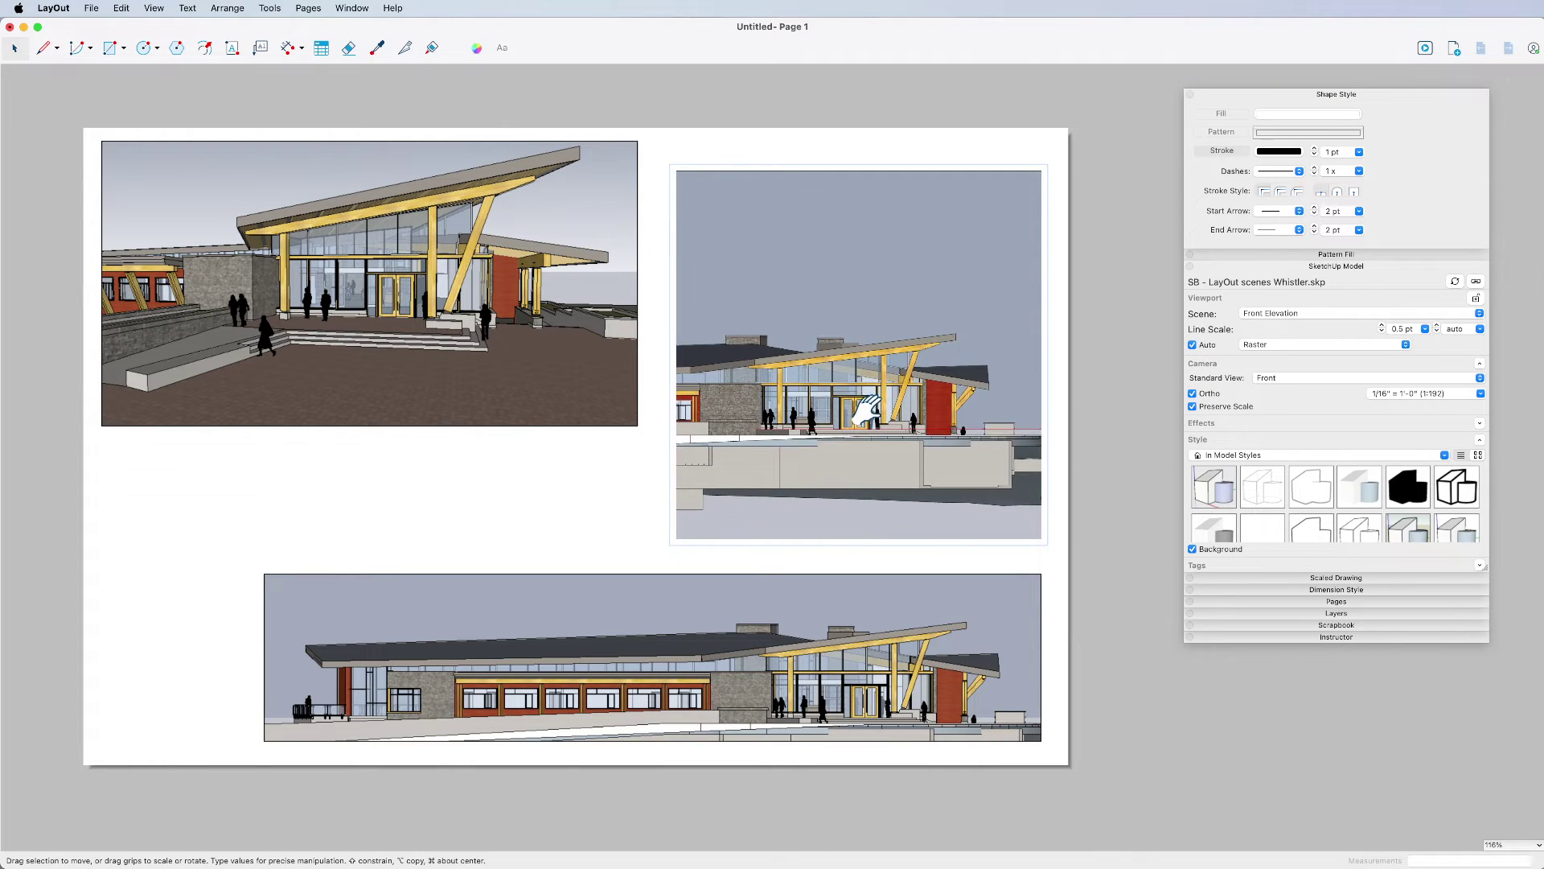
scroll(866, 406, up, 10)
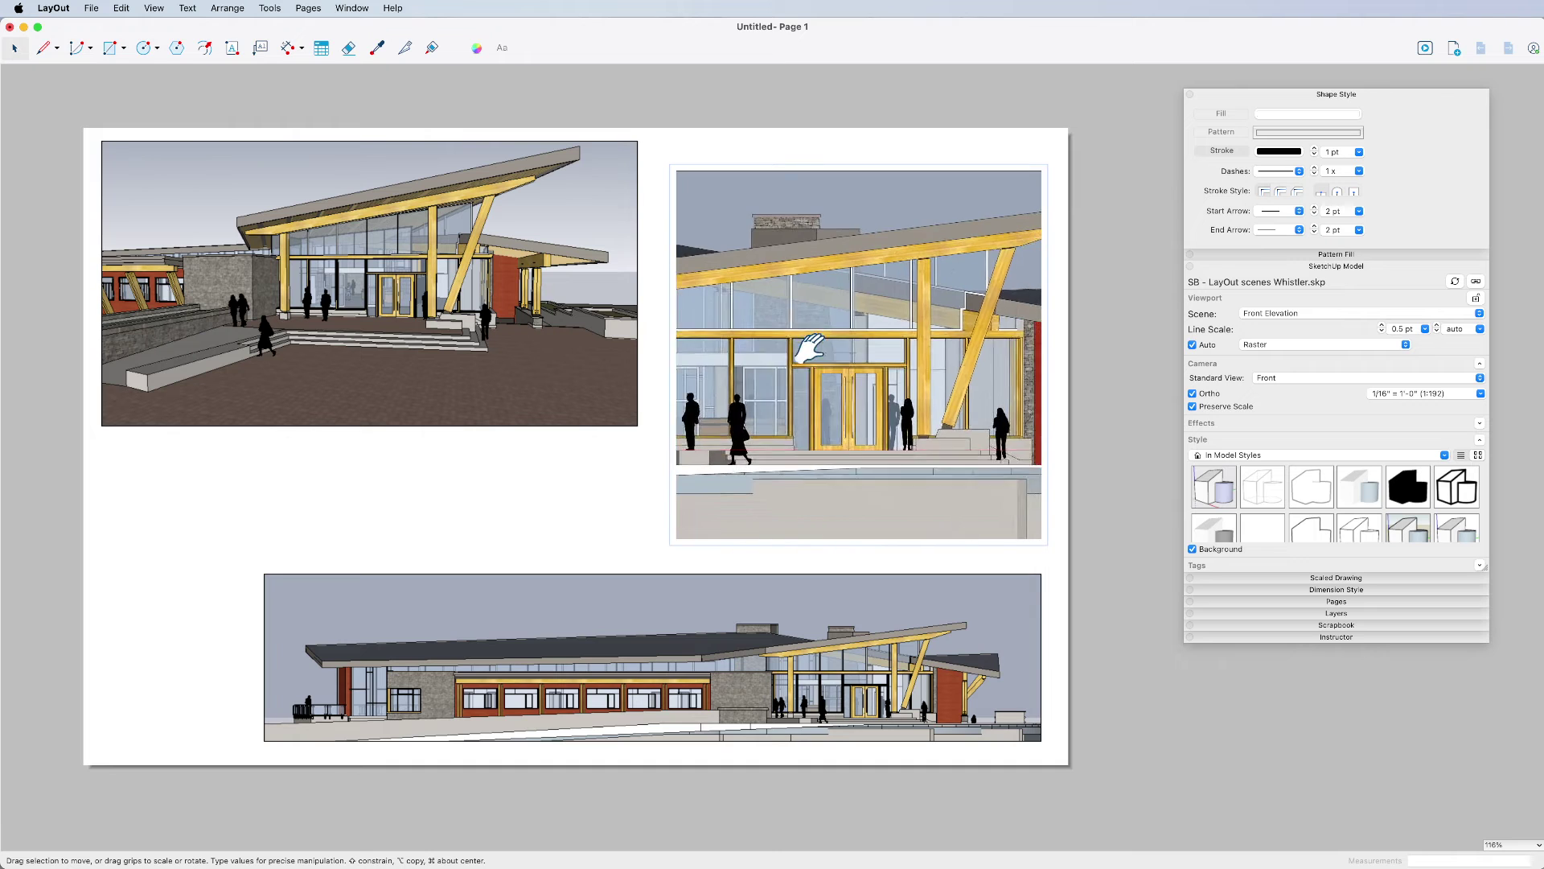
scroll(811, 348, up, 5)
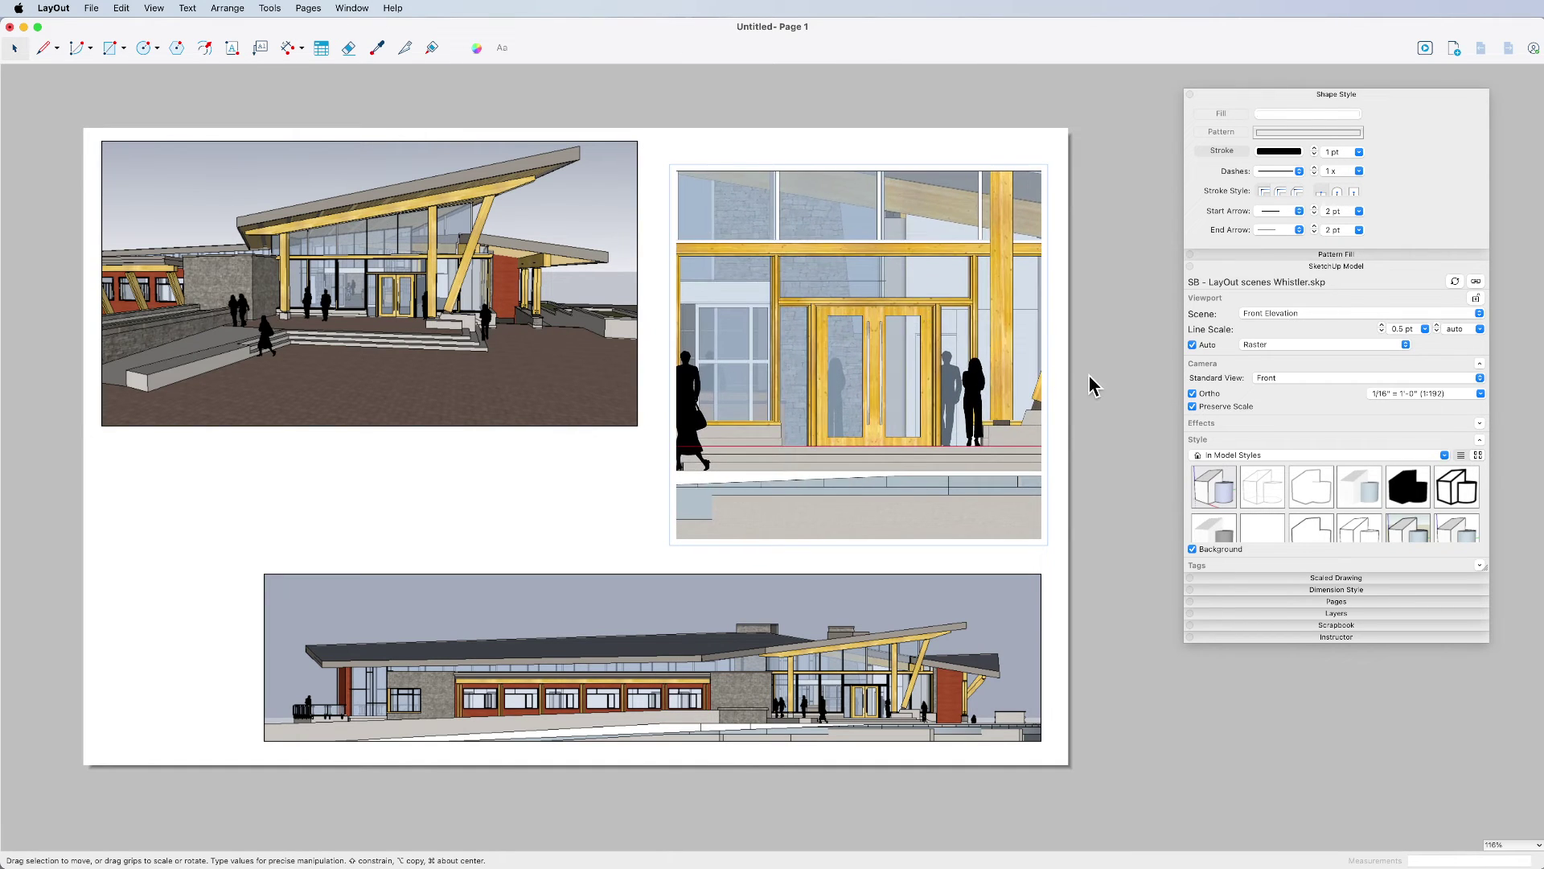
click(1092, 374)
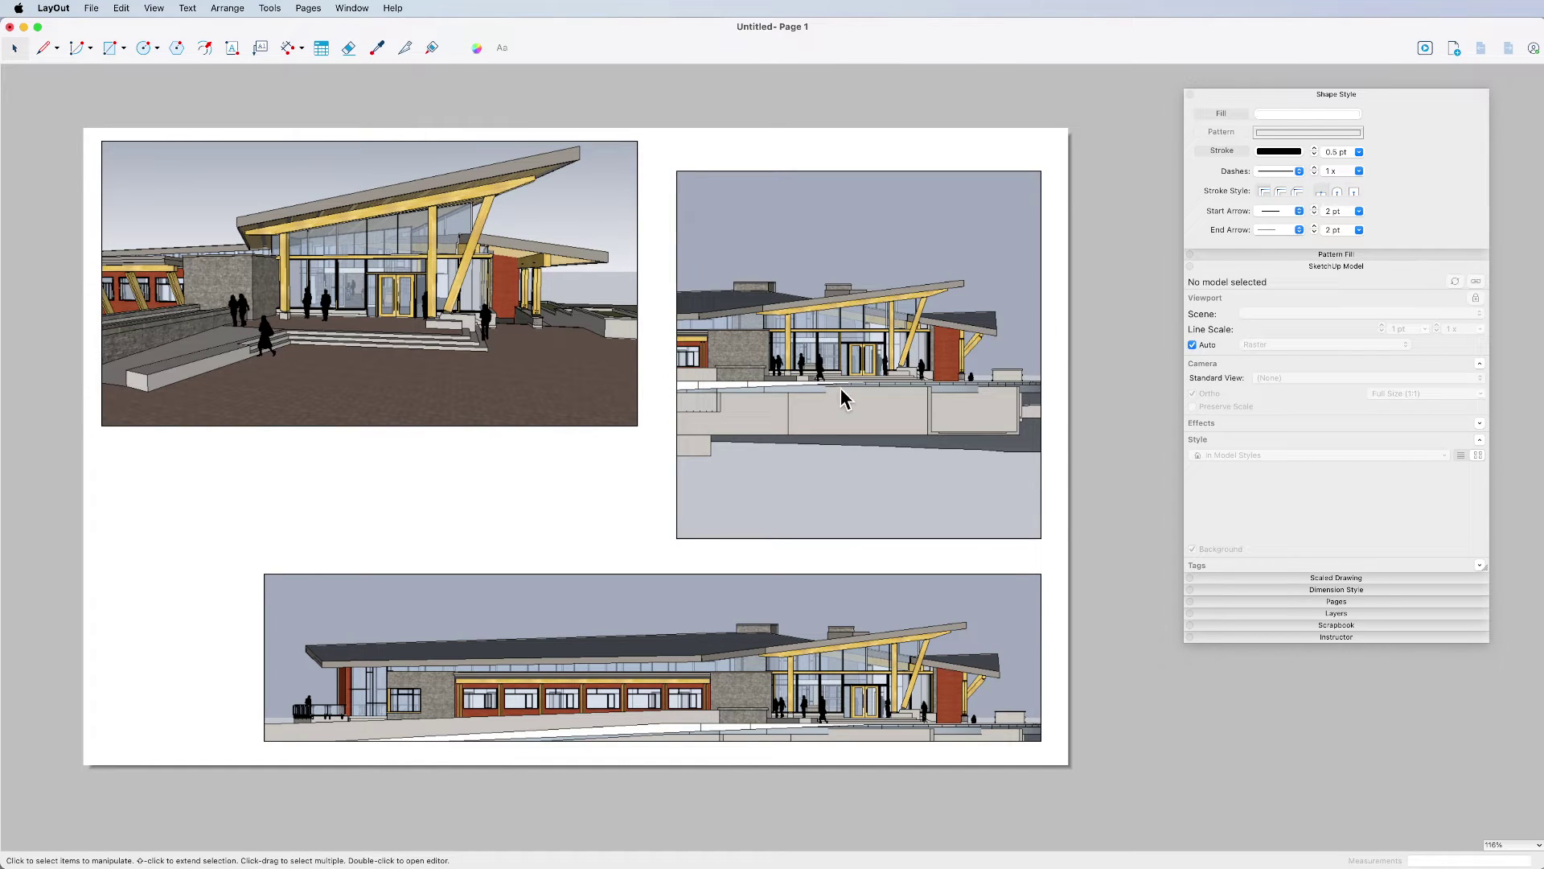
click(964, 361)
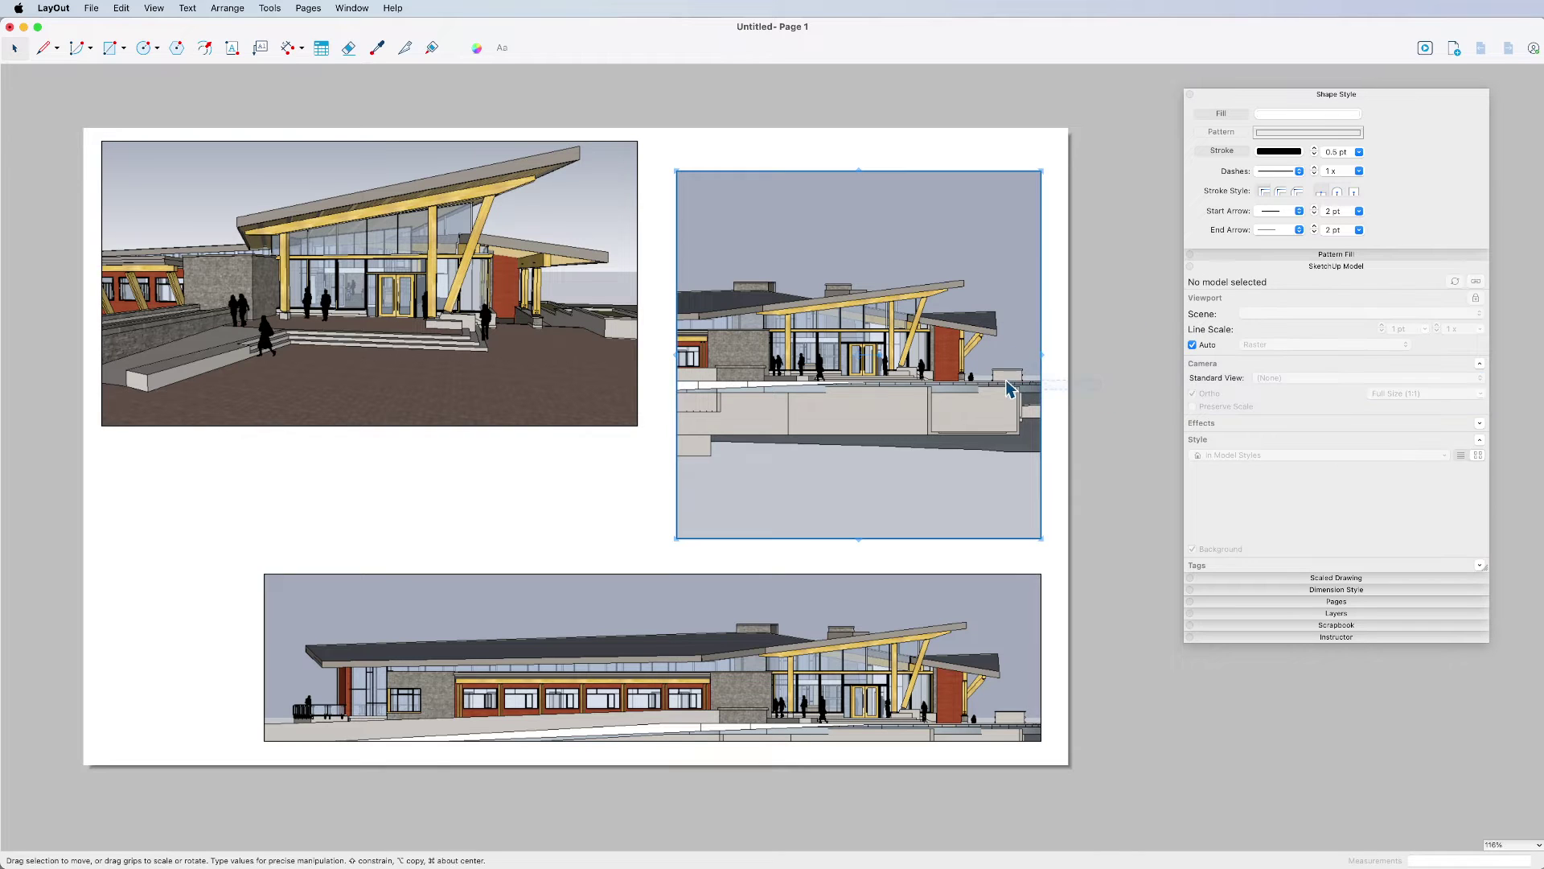
click(1438, 298)
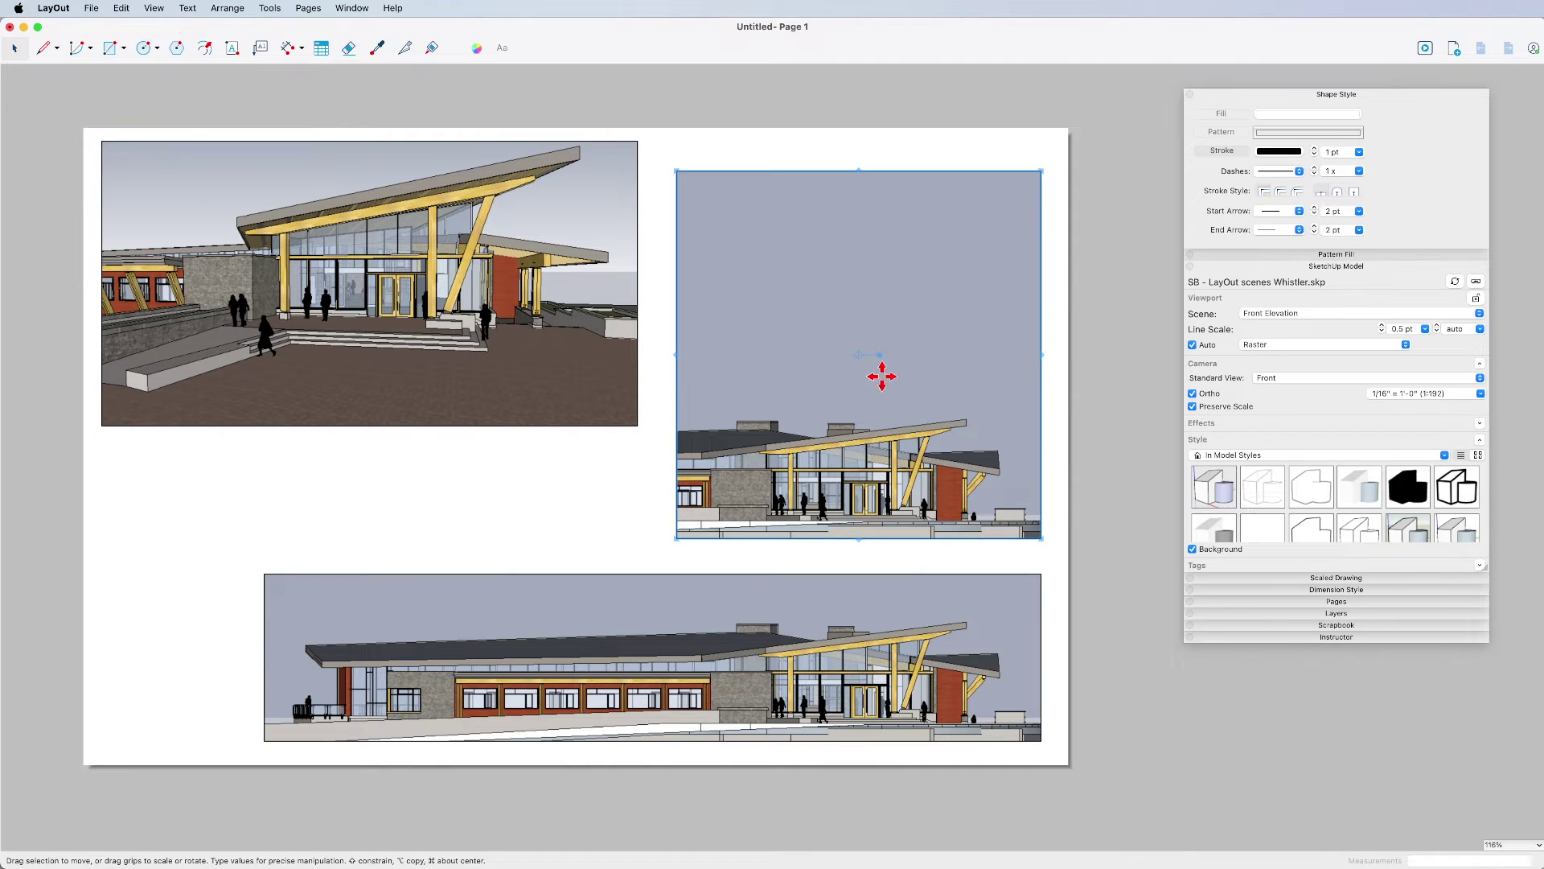
- Set the copied elevation viewport's scale to 1/8" = 1'-0" and enlarge its frame from the lower-right corner
click(1481, 393)
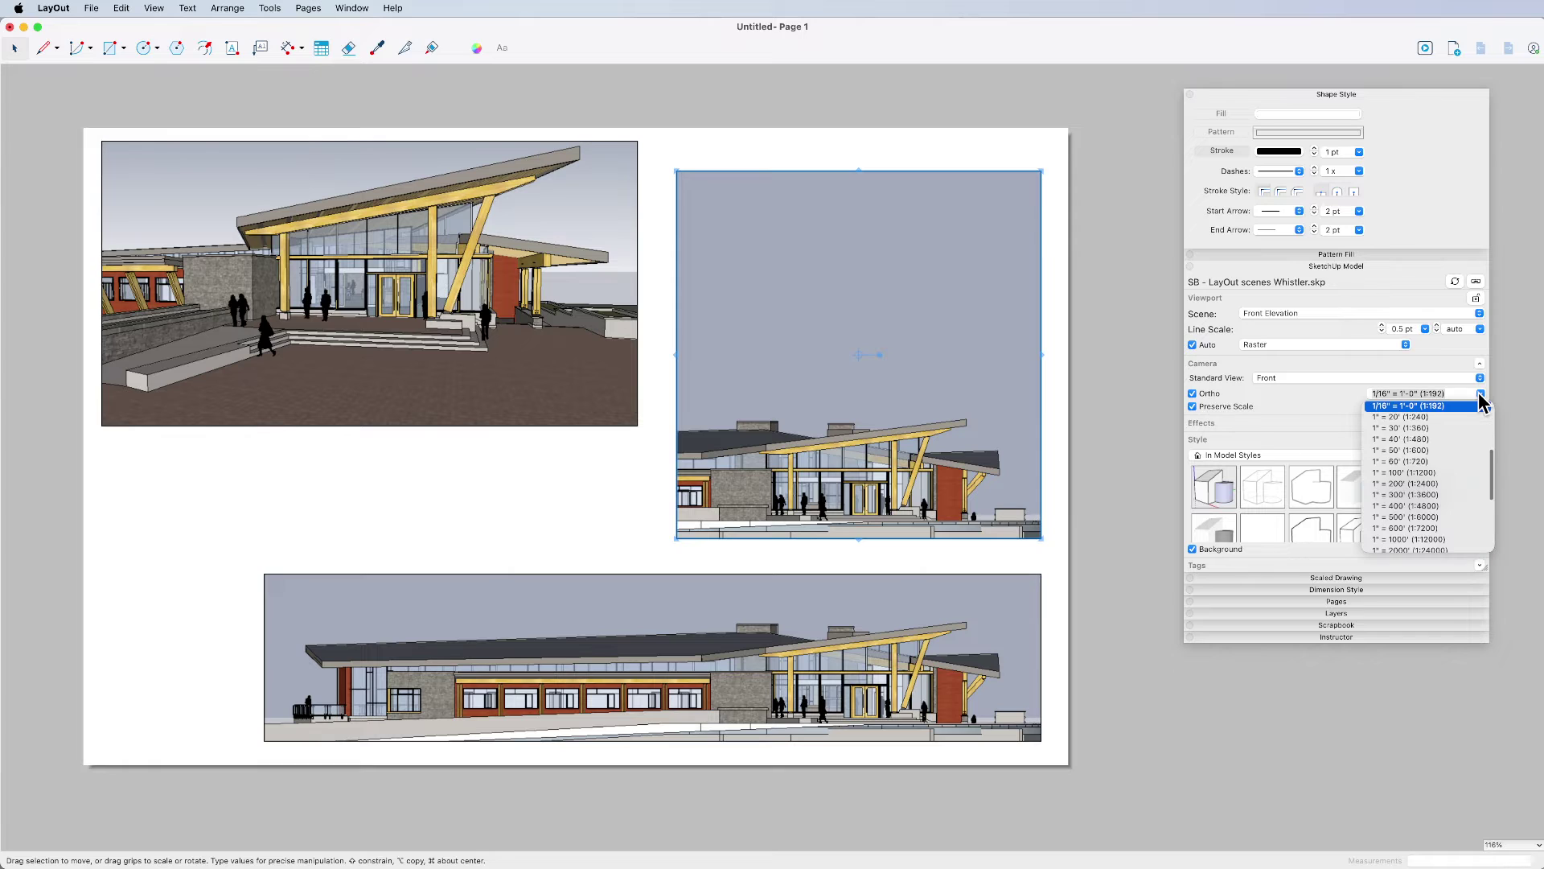
click(1397, 426)
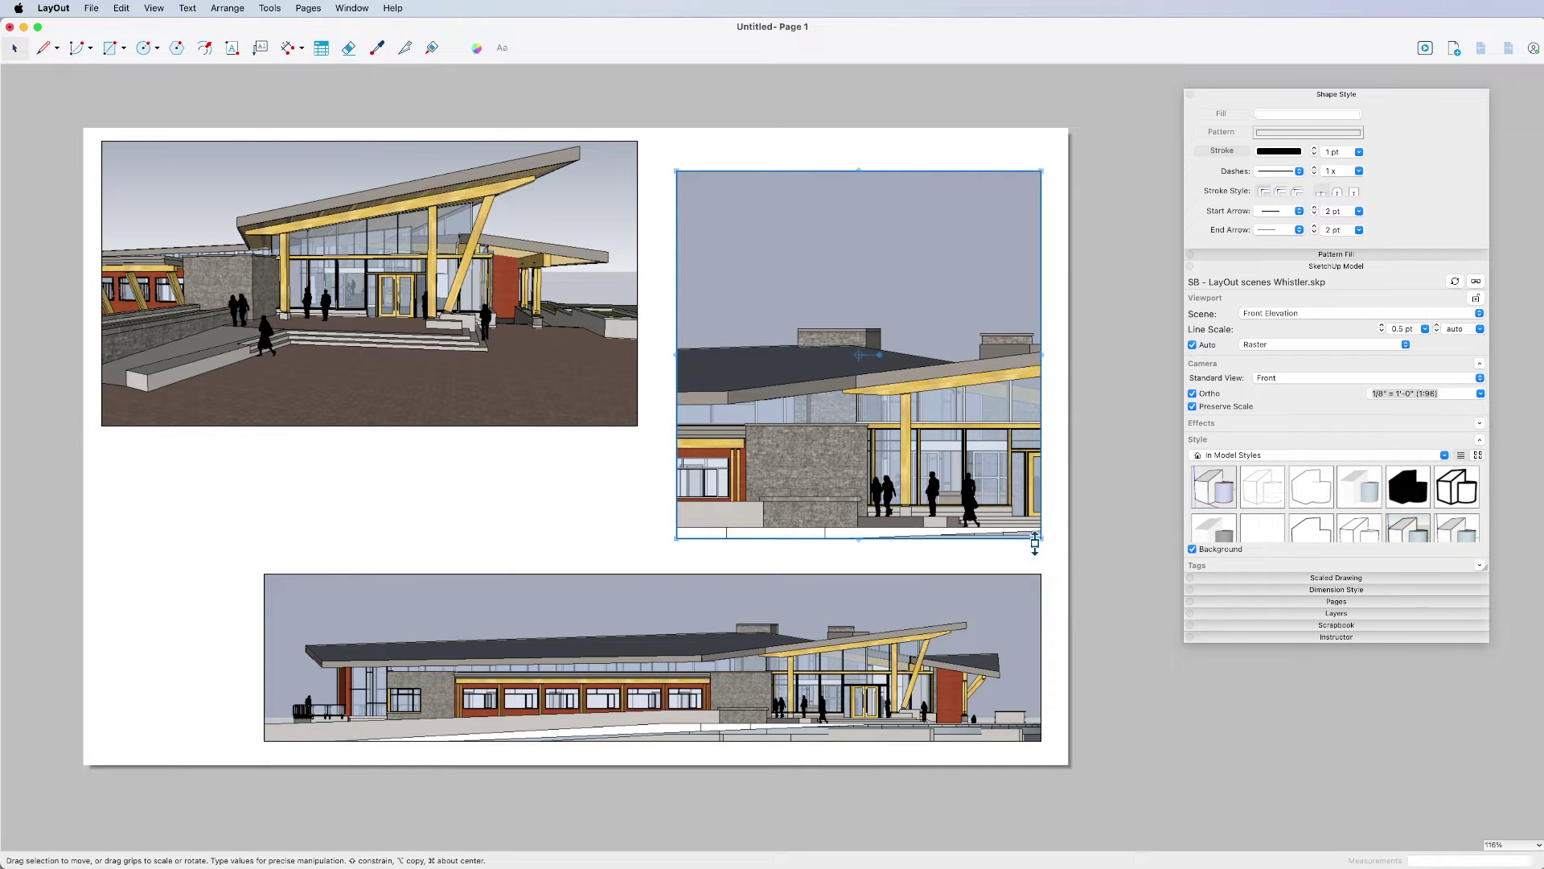
drag(1043, 538, 1149, 637)
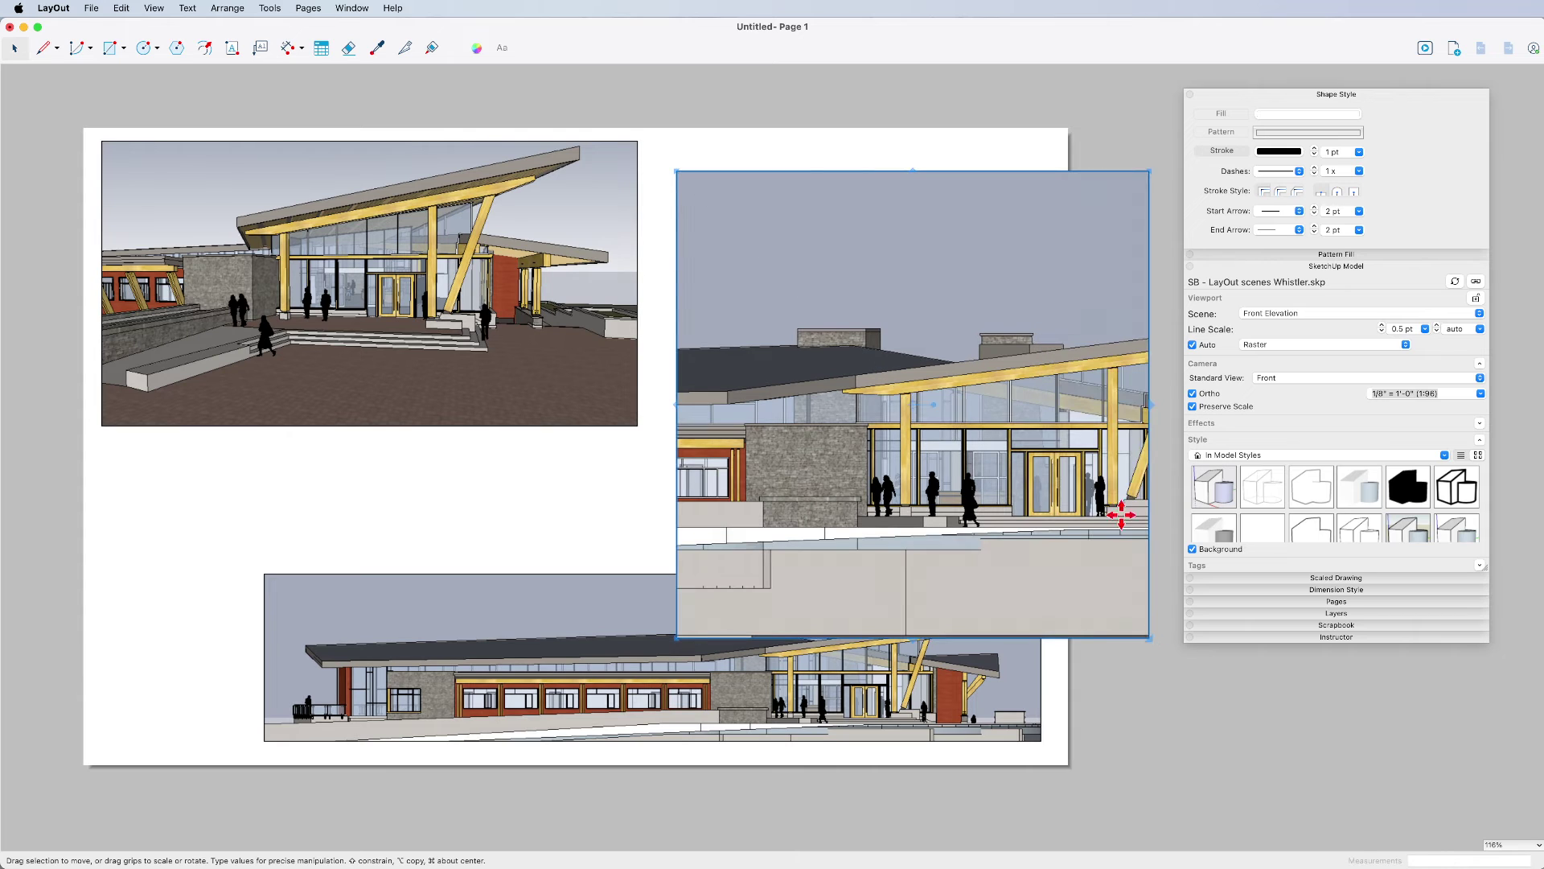
- Set the copied elevation viewport's scale to 1/4" = 1'-0" and reframe it around the entrance doors by moving it and adjusting its side edges
click(1482, 394)
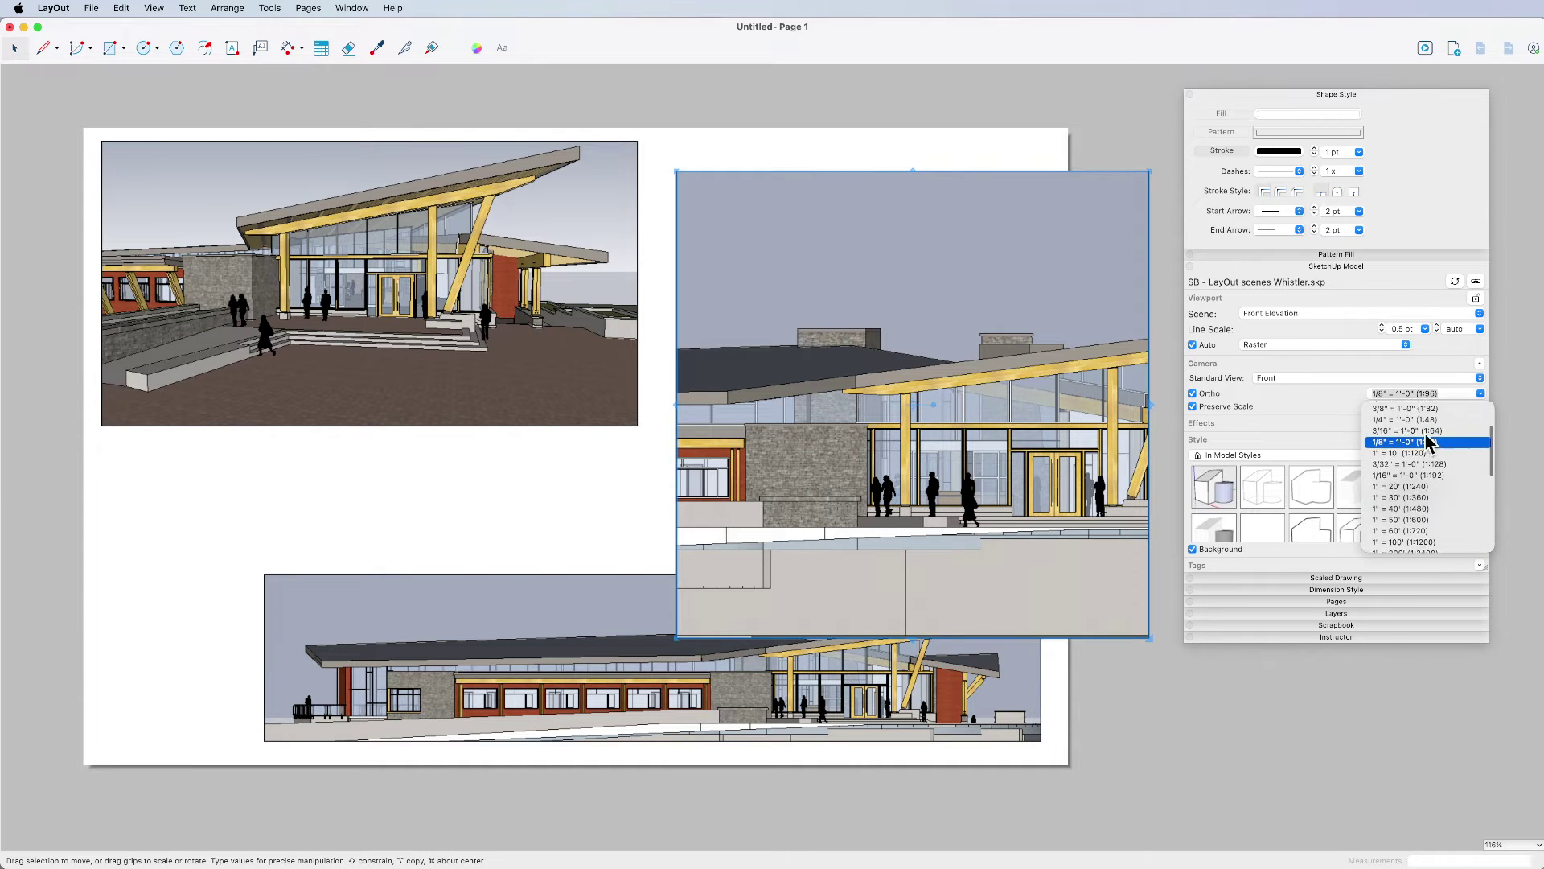
click(1399, 428)
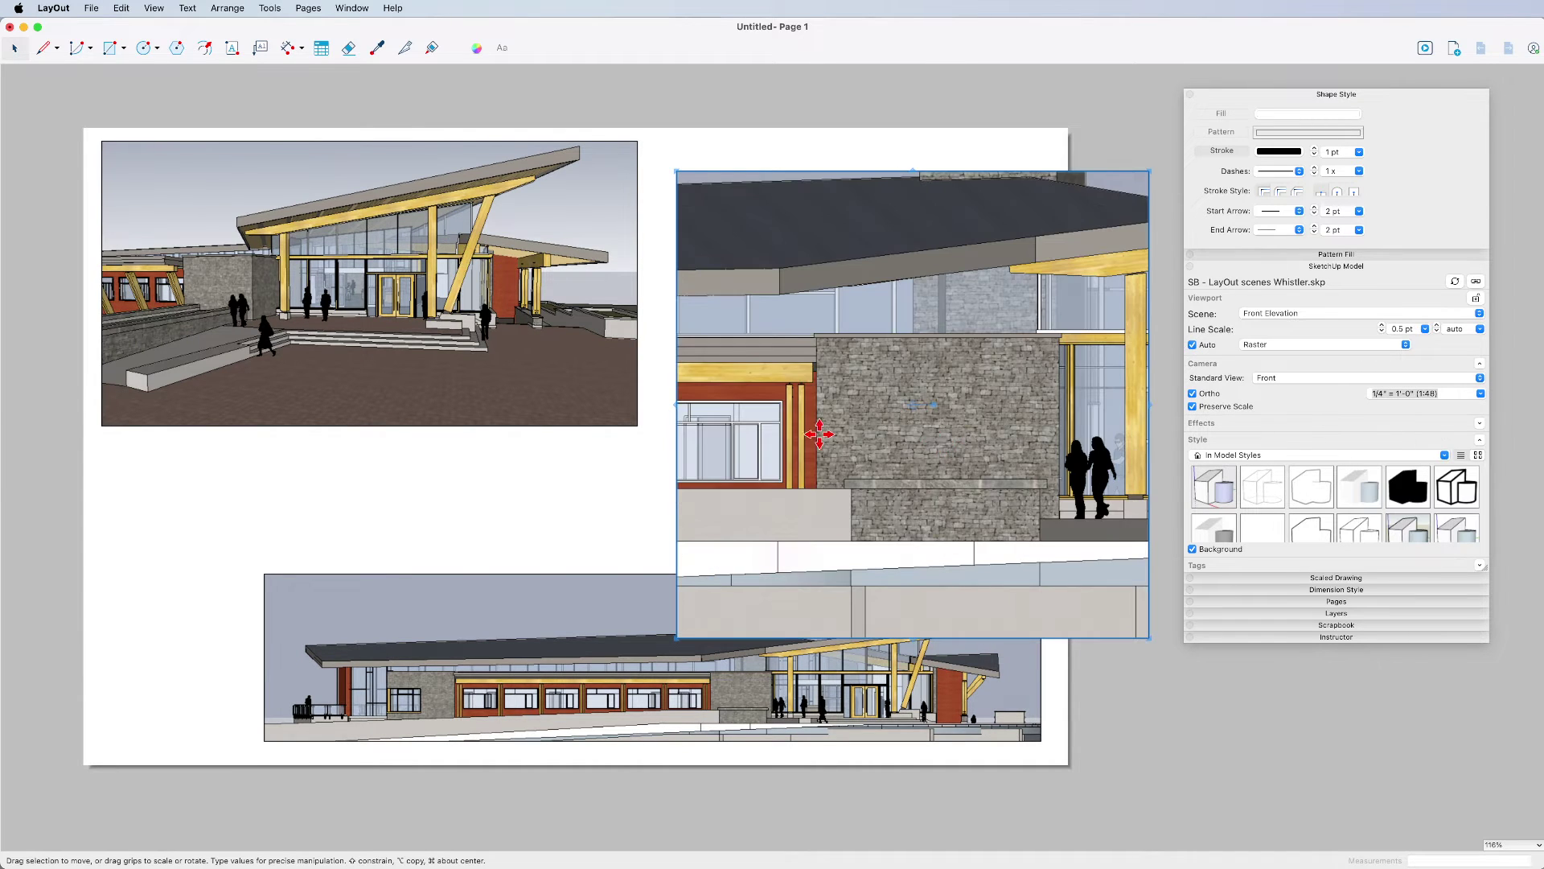
drag(674, 405, 910, 404)
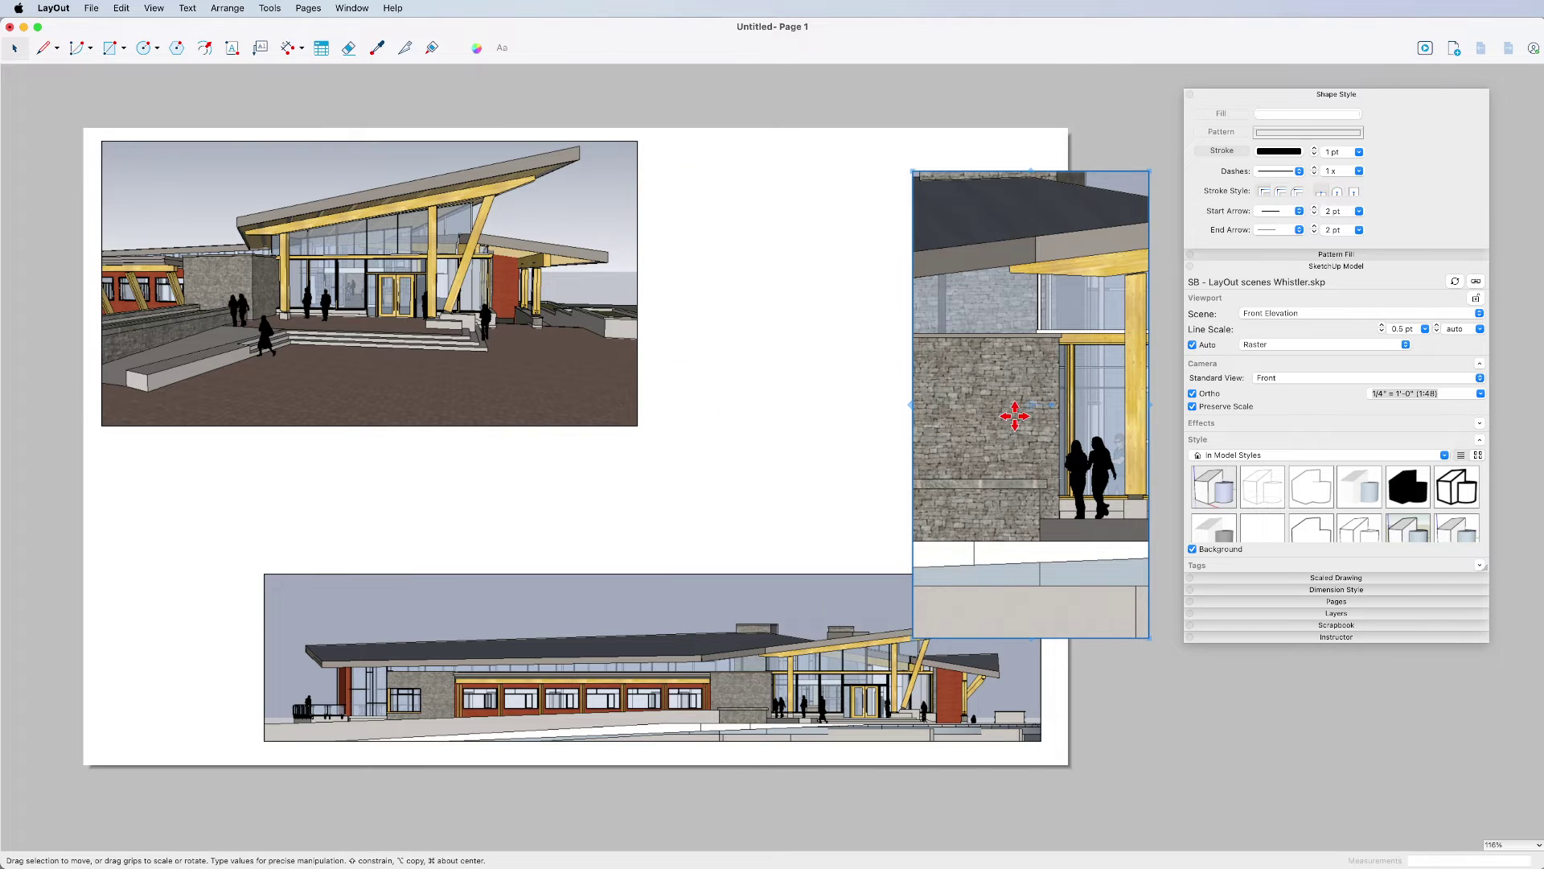
drag(1017, 414, 474, 418)
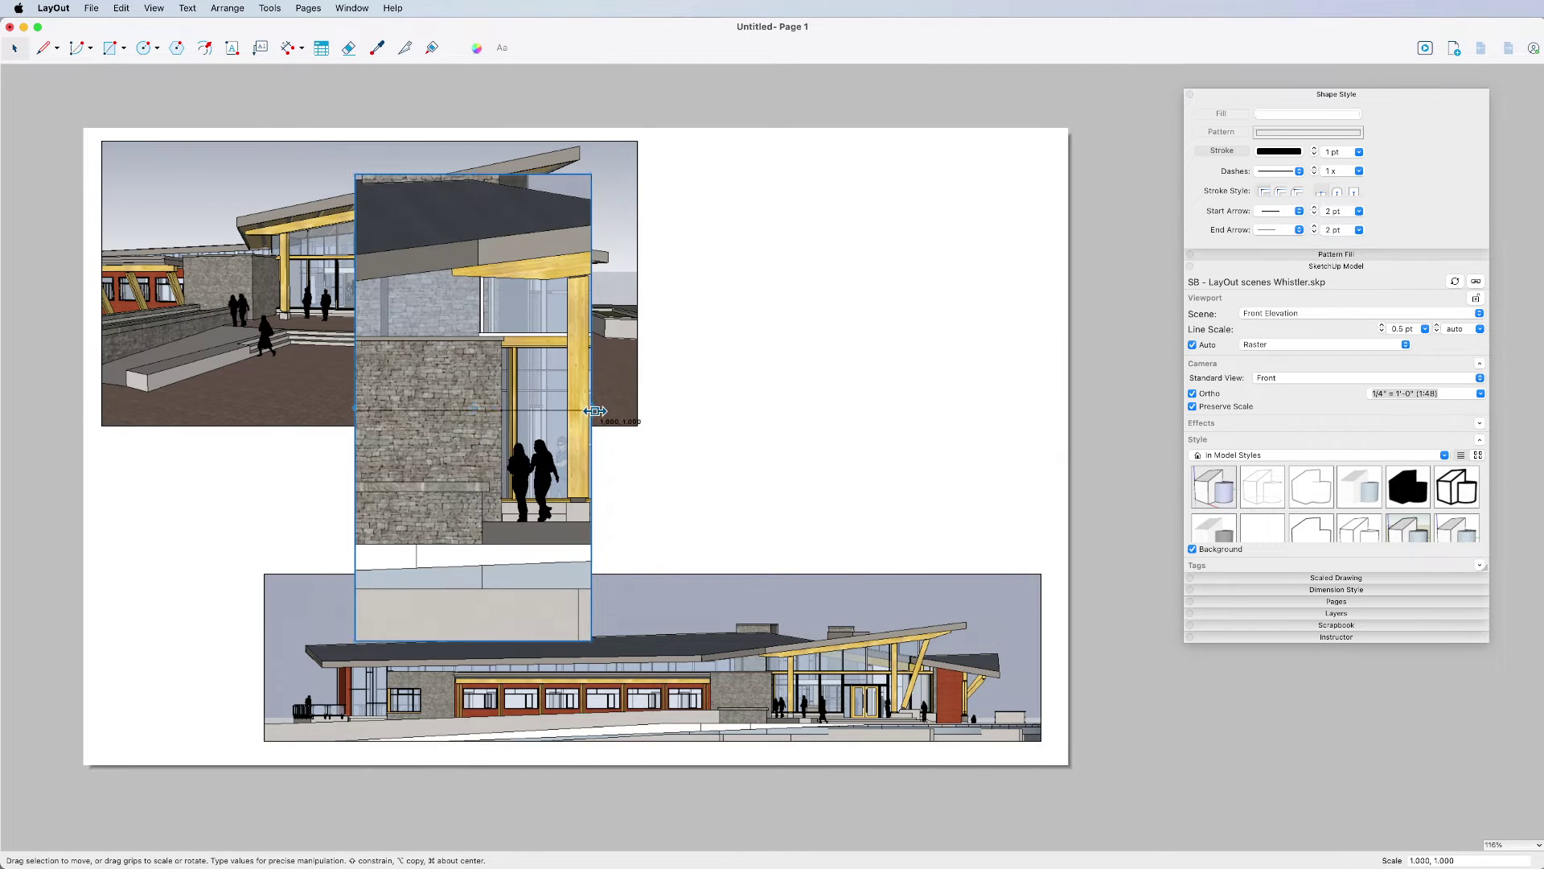
drag(593, 409, 1122, 410)
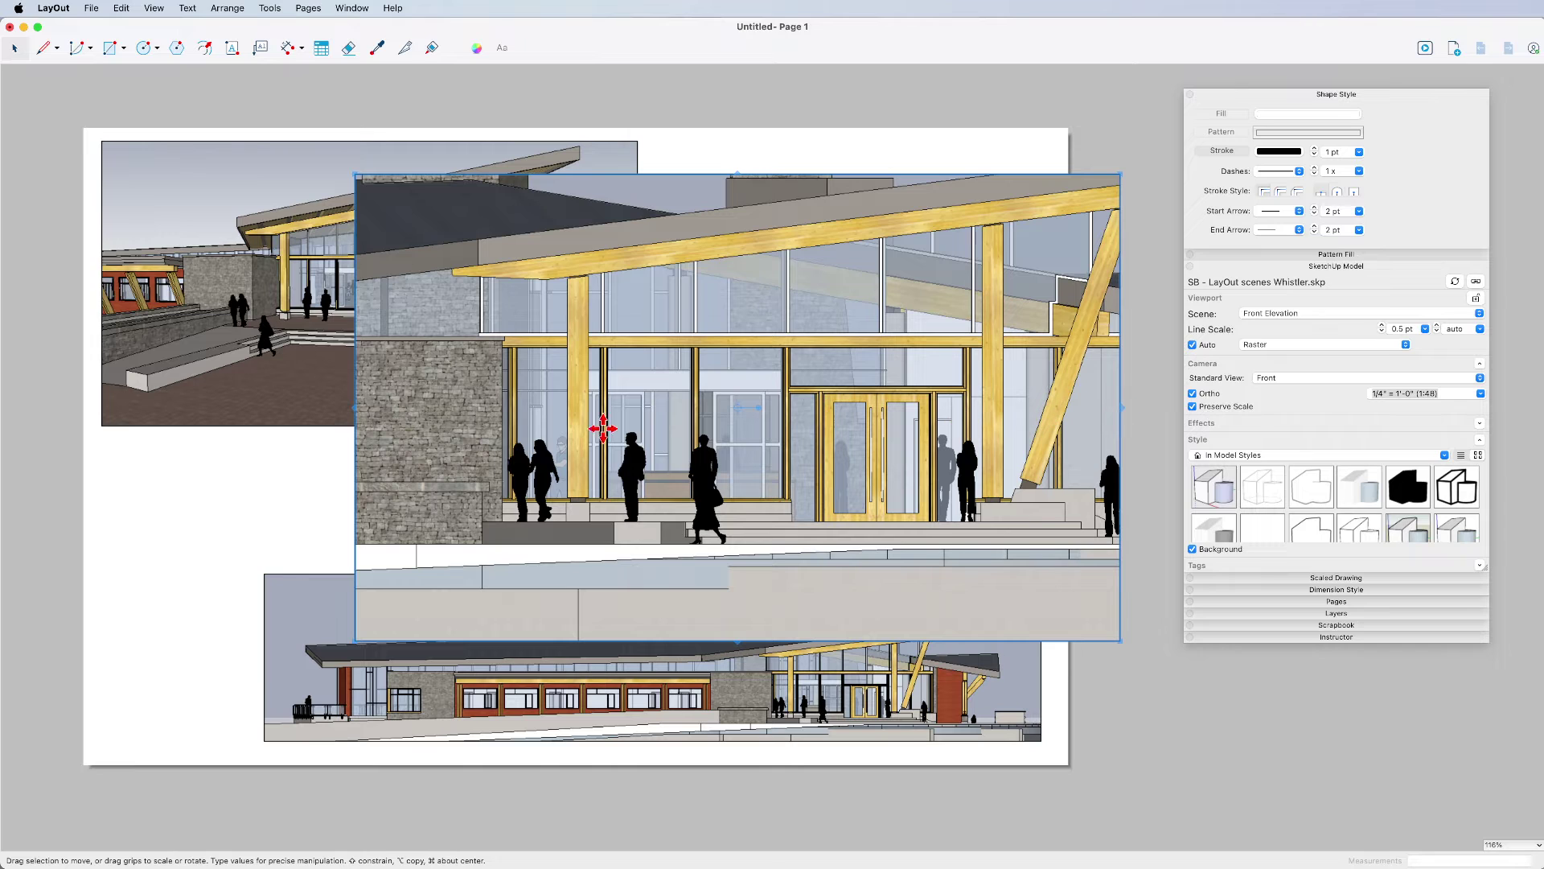
drag(353, 410, 705, 408)
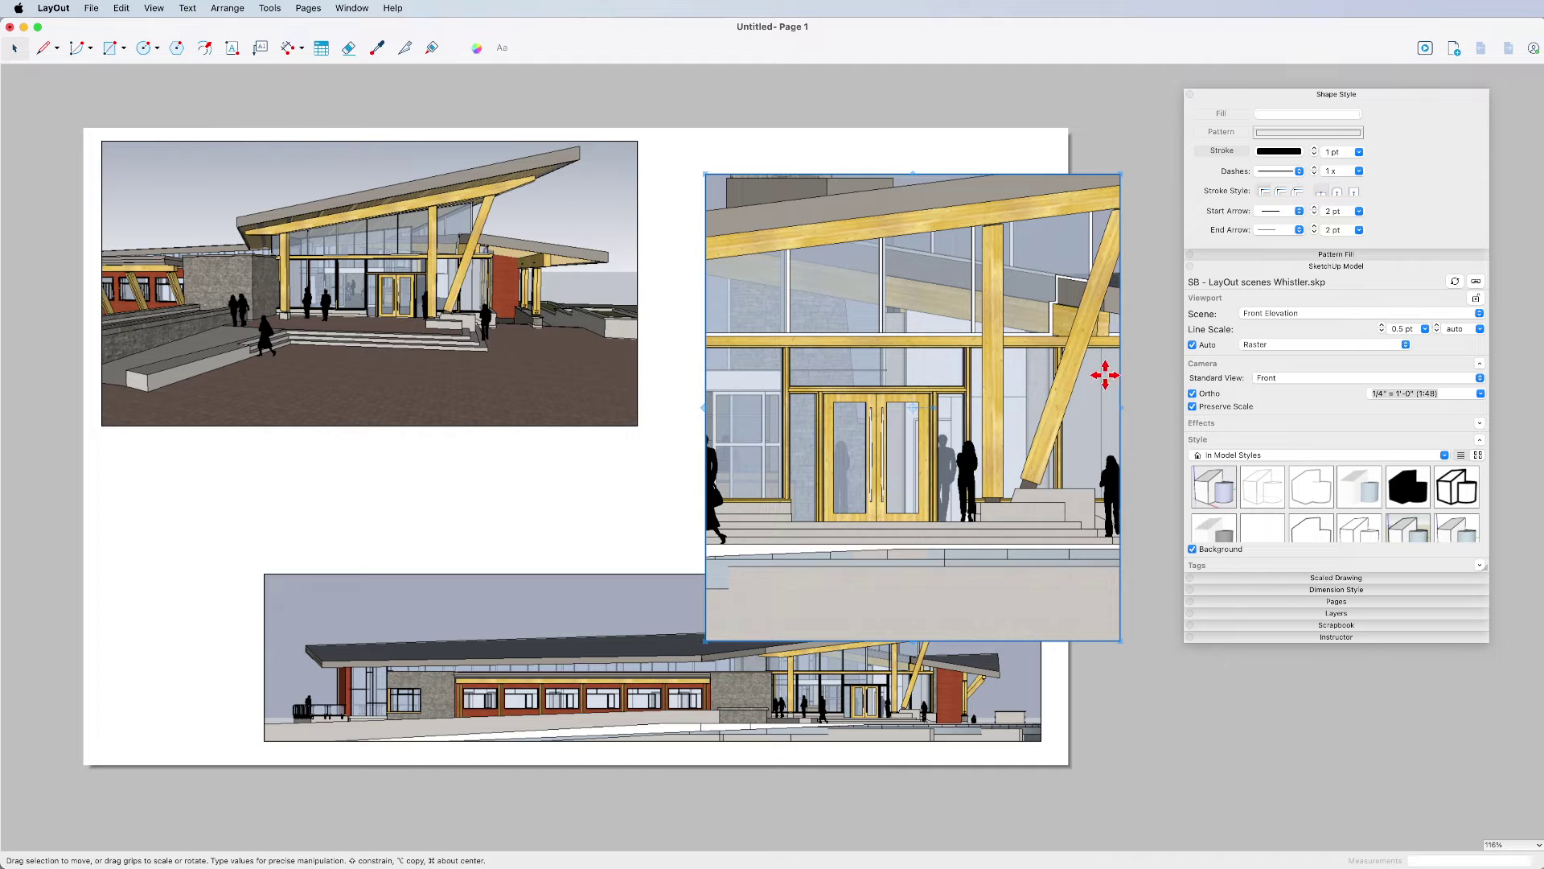
drag(1122, 407, 1052, 409)
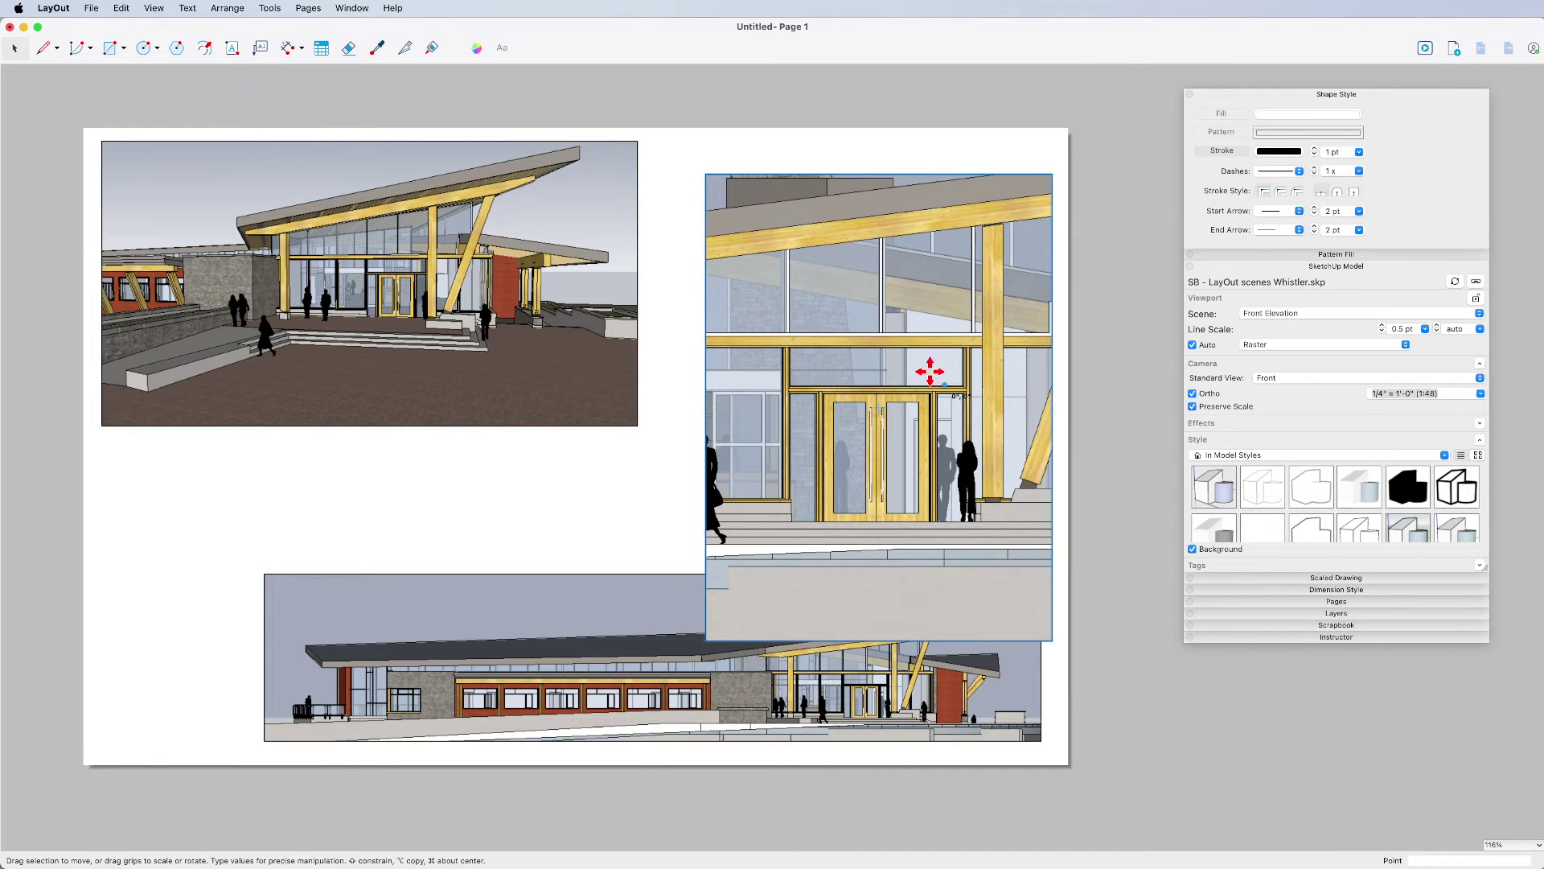
- Place the door viewport beside the Entrance viewport and crop it to match that viewport's height and the lower elevation's right edge
drag(950, 378, 882, 345)
drag(756, 308, 795, 308)
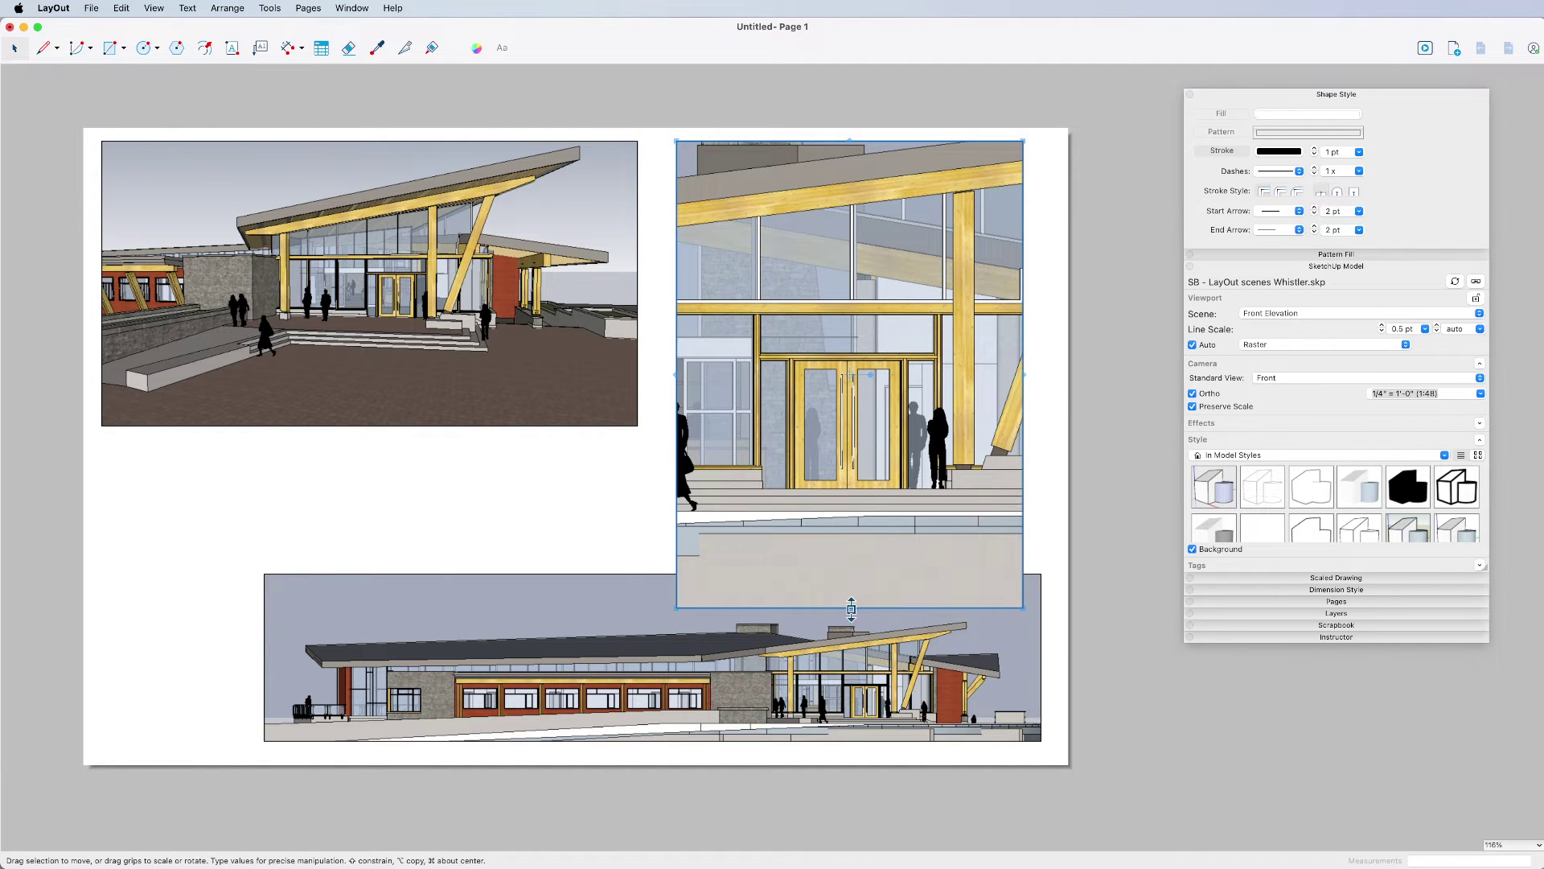
drag(851, 609, 859, 509)
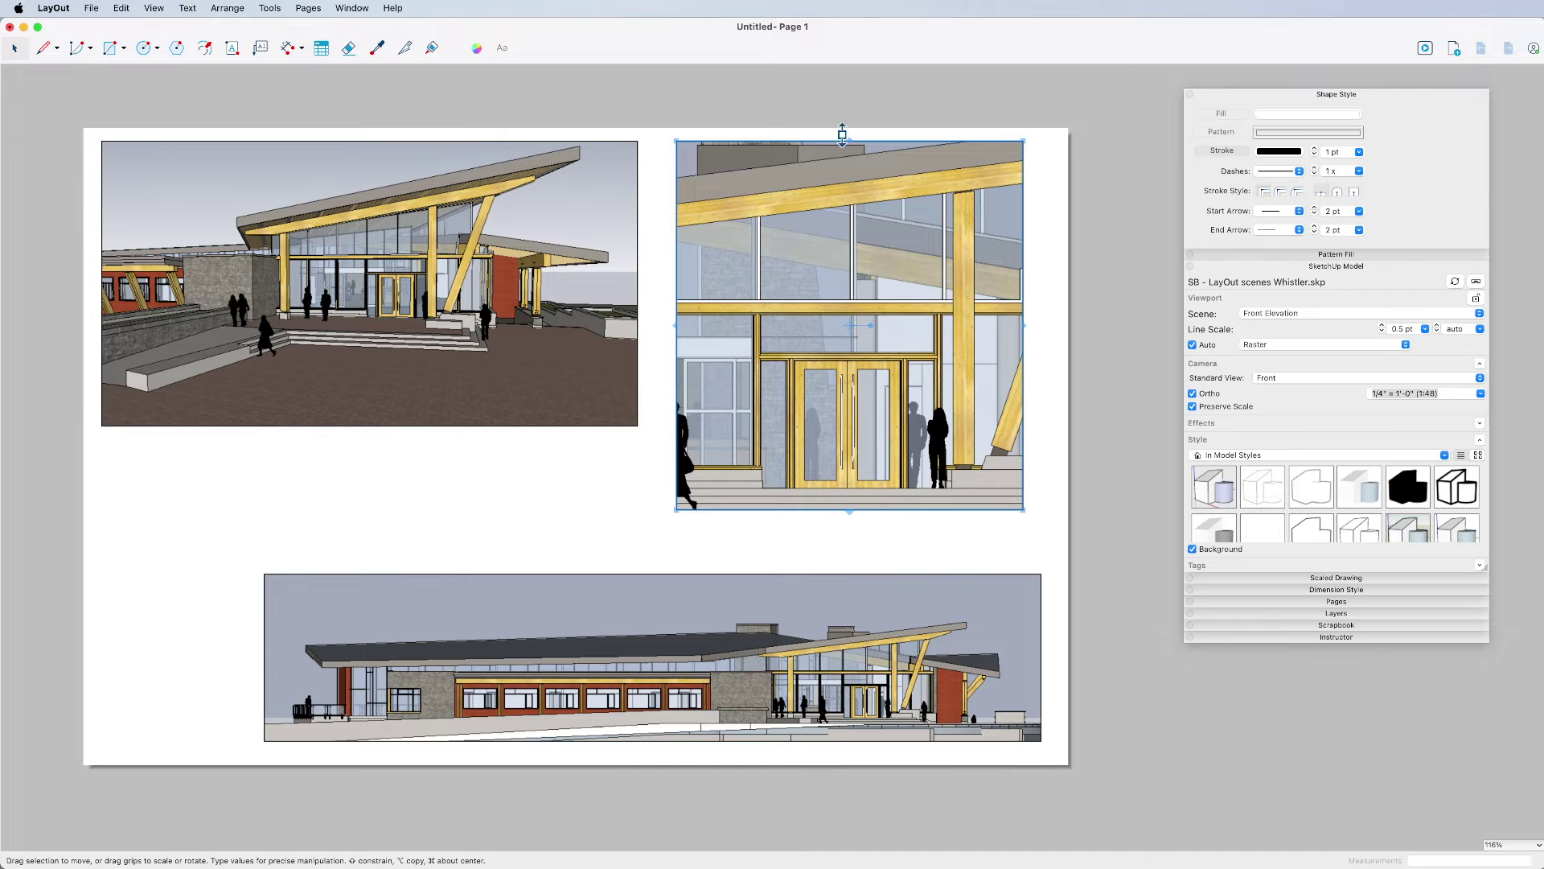
drag(853, 139, 853, 272)
drag(731, 469, 736, 402)
drag(845, 186, 641, 151)
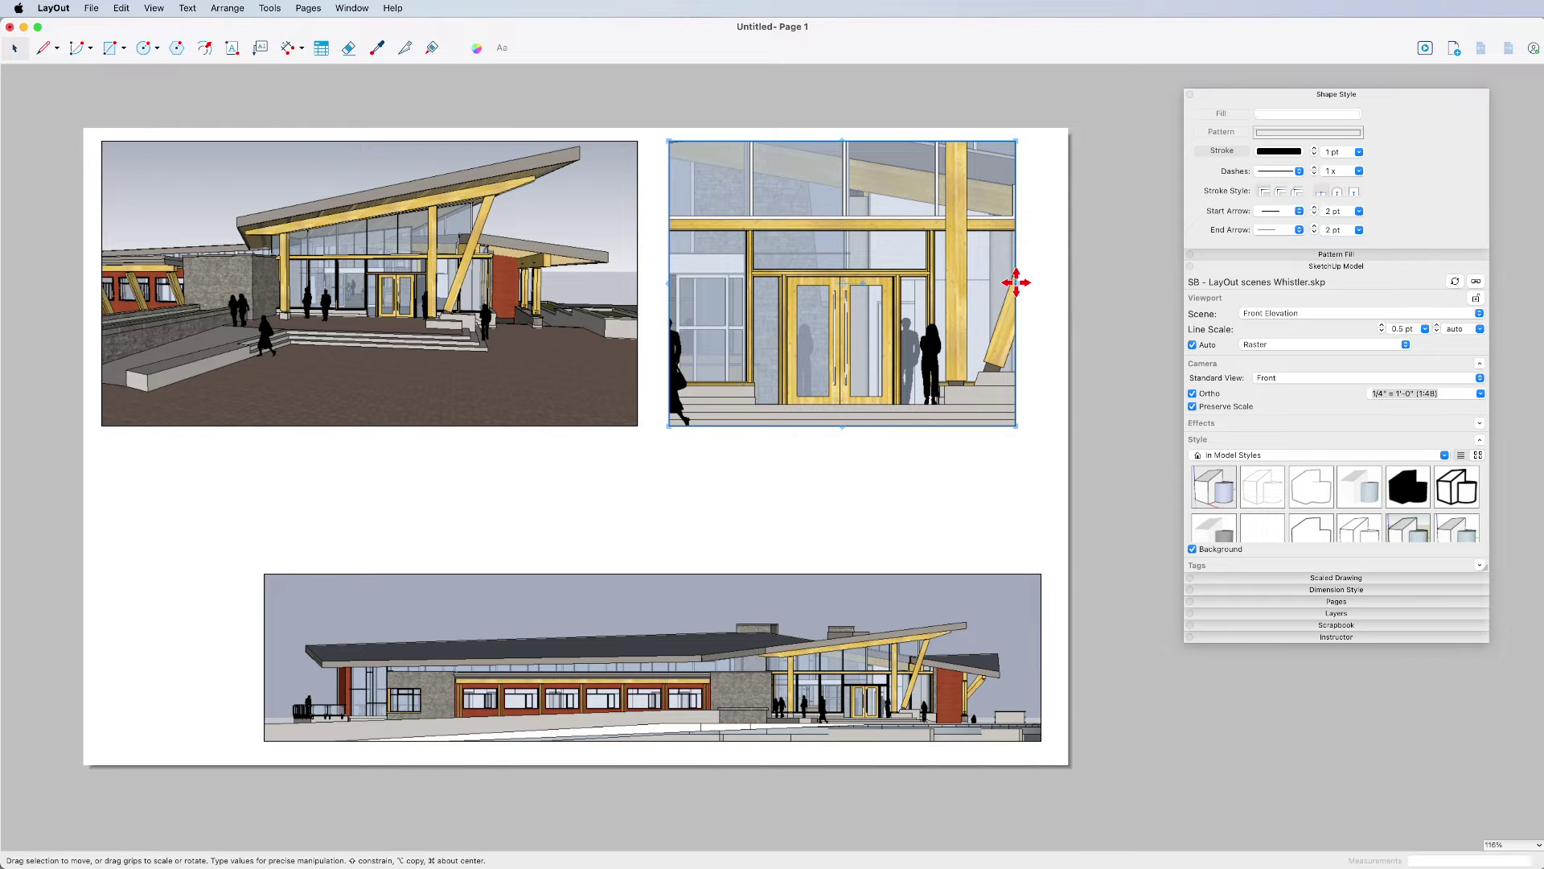
drag(1018, 285, 1051, 577)
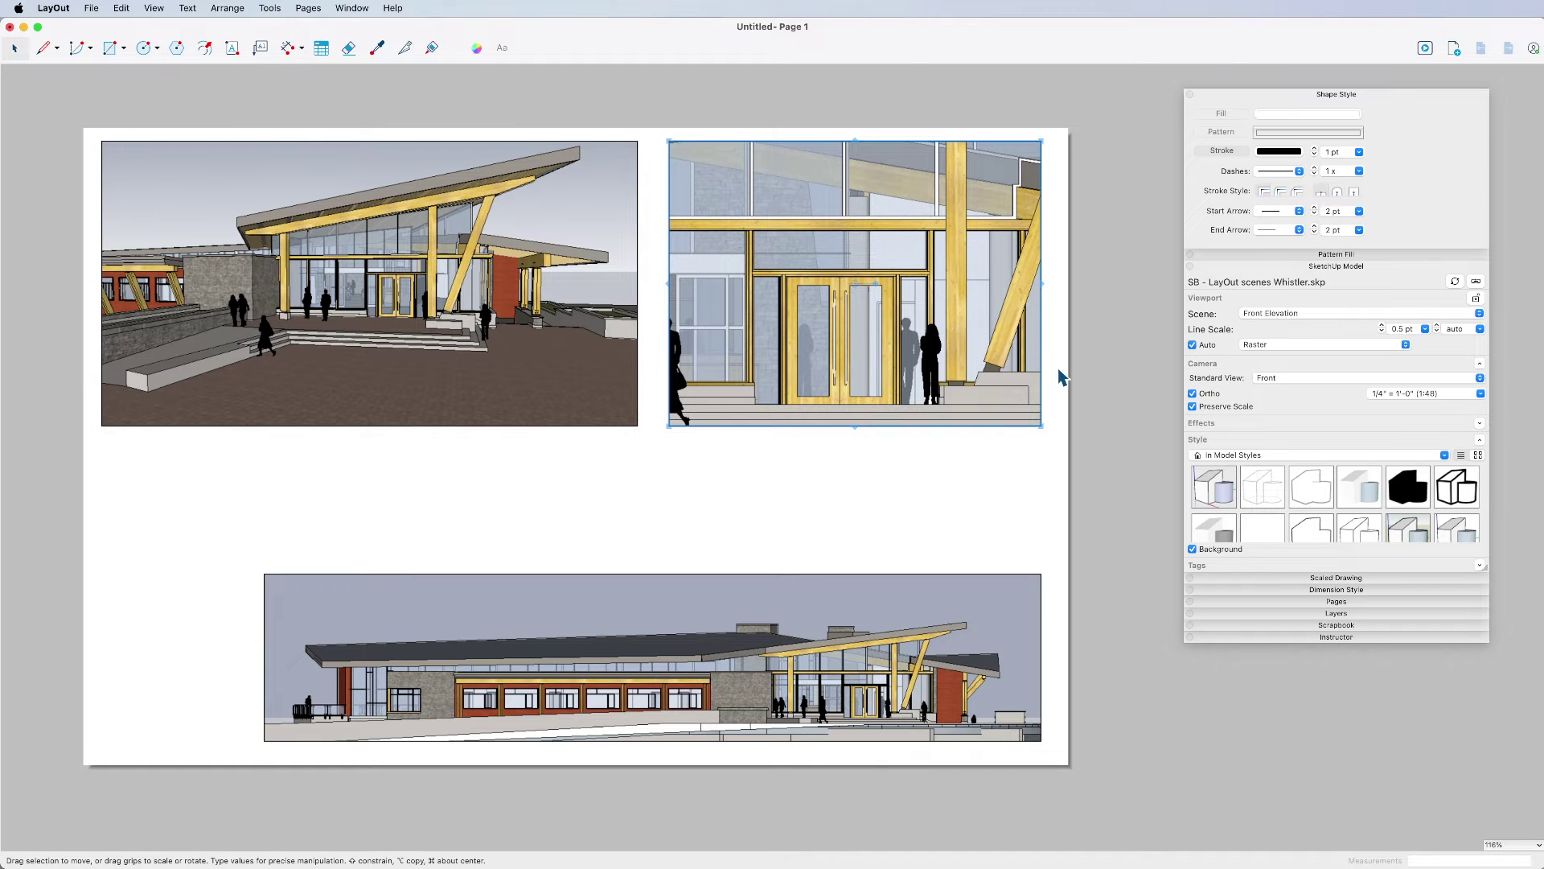
click(1090, 343)
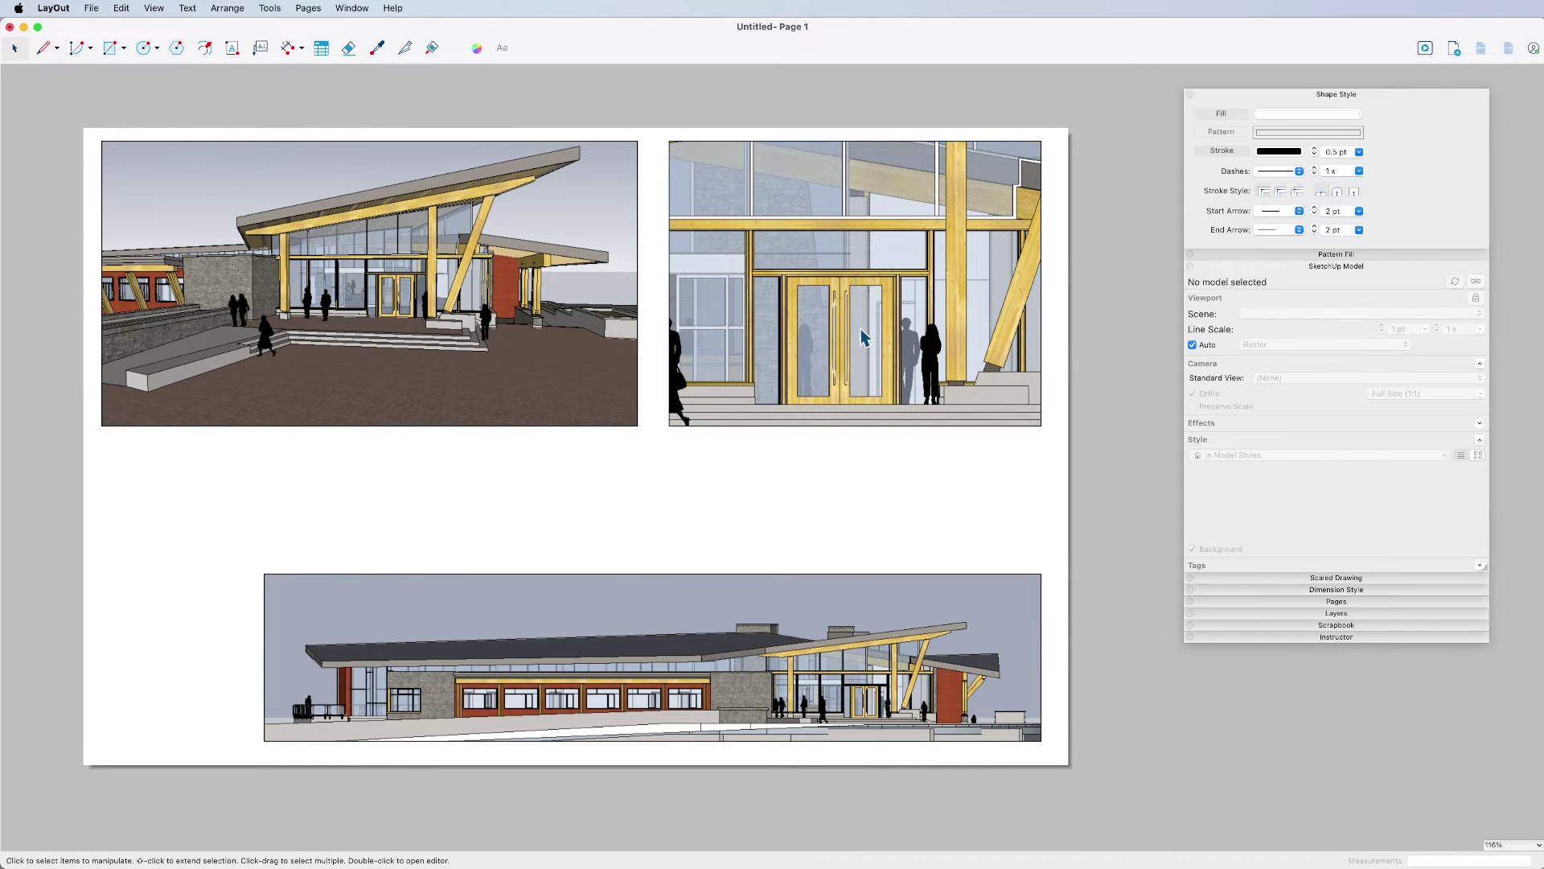
- Add a leader label reading "Front Doors" from the entrance door handles to the space below the door viewport
scroll(860, 336, up, 3)
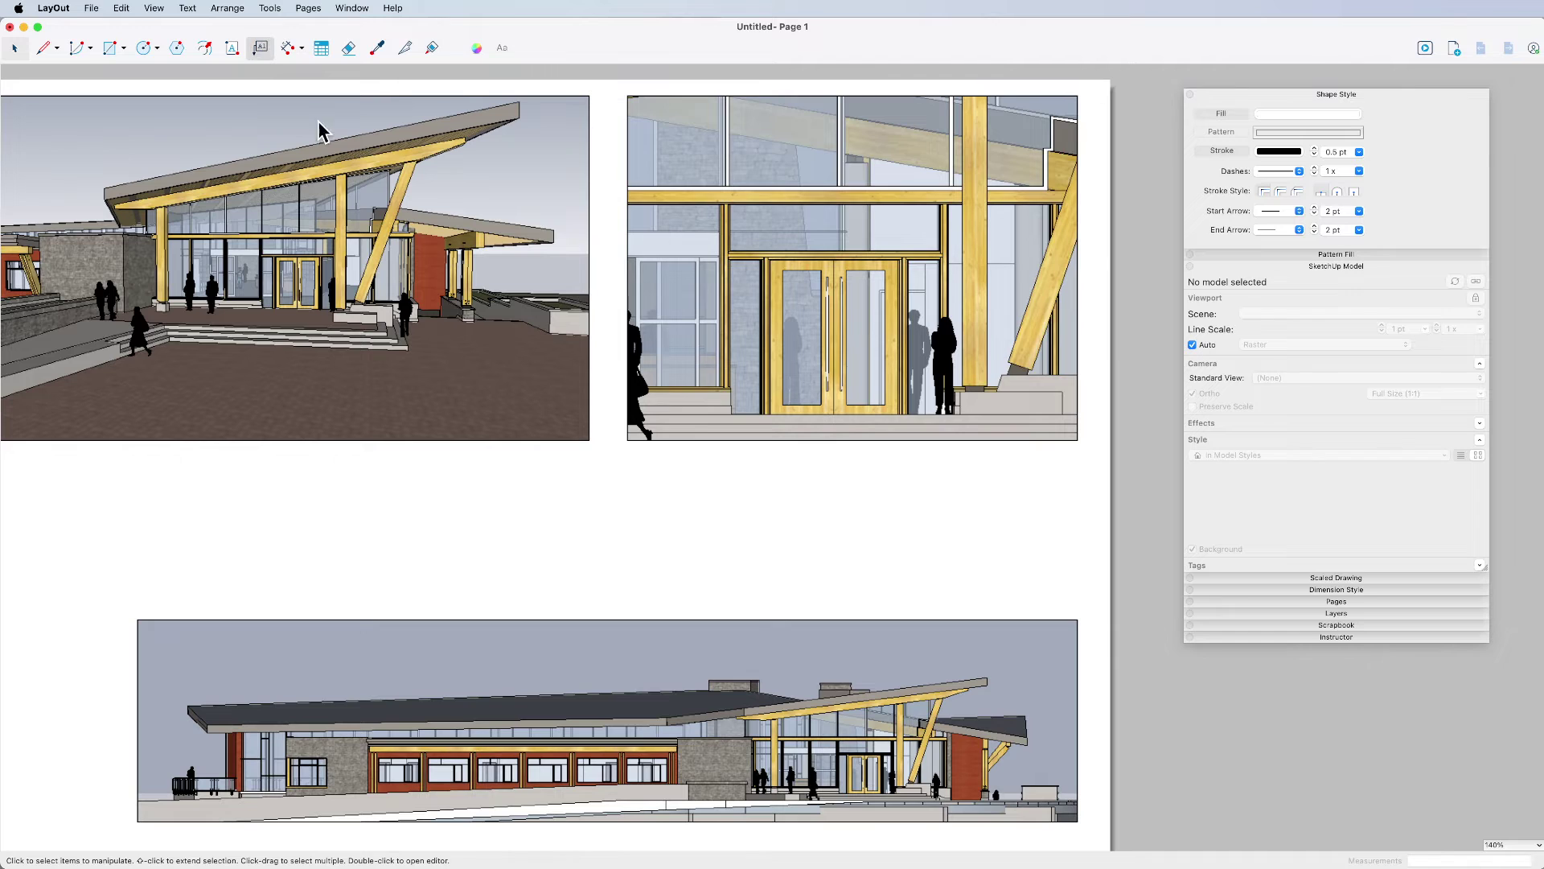
click(259, 49)
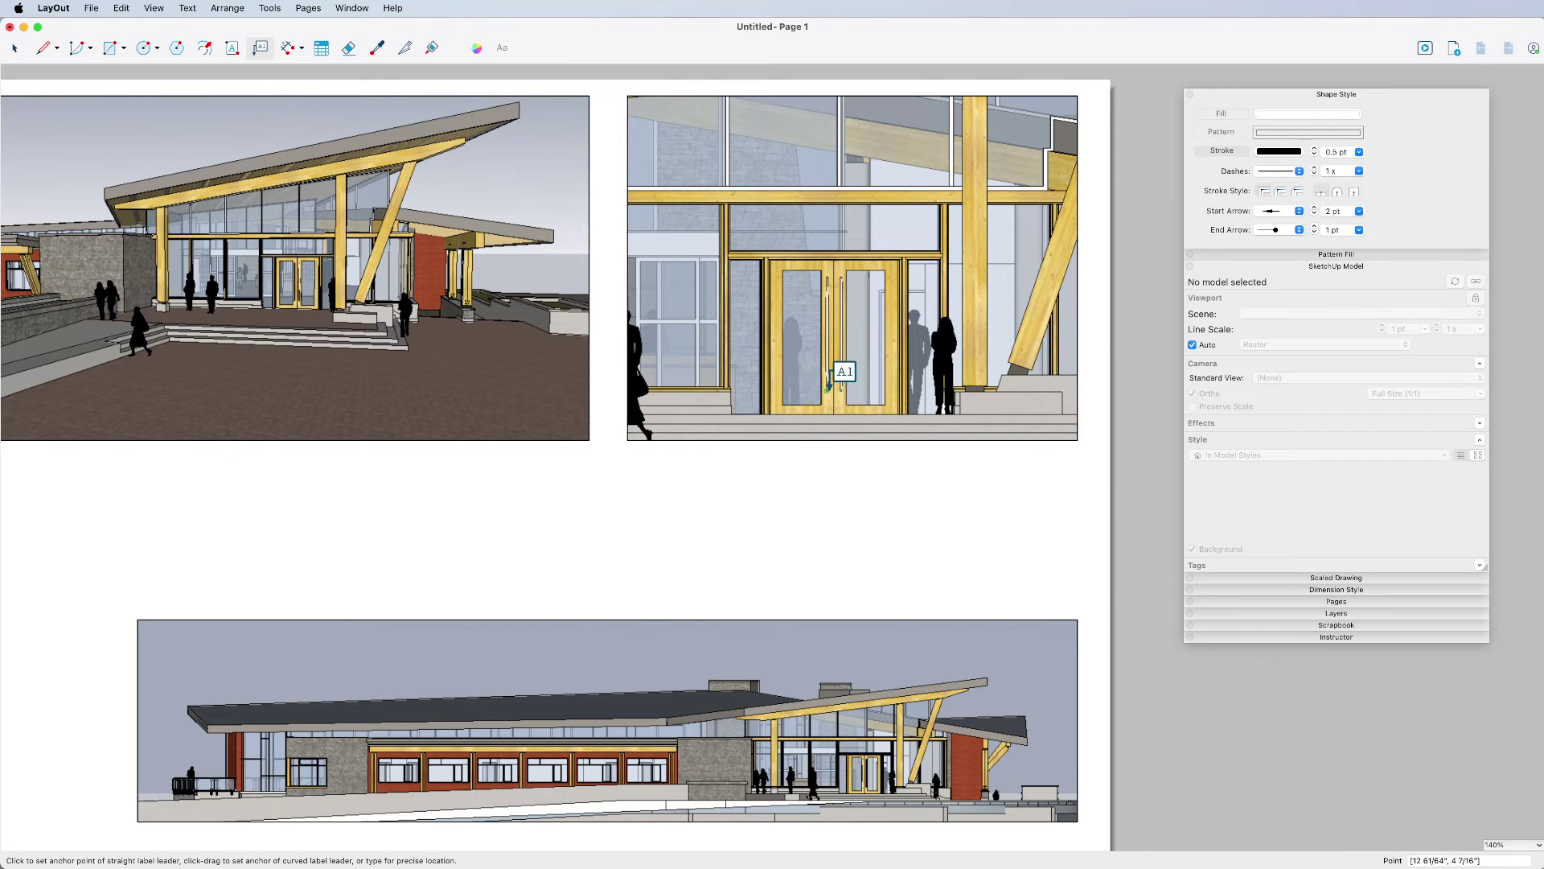
click(839, 392)
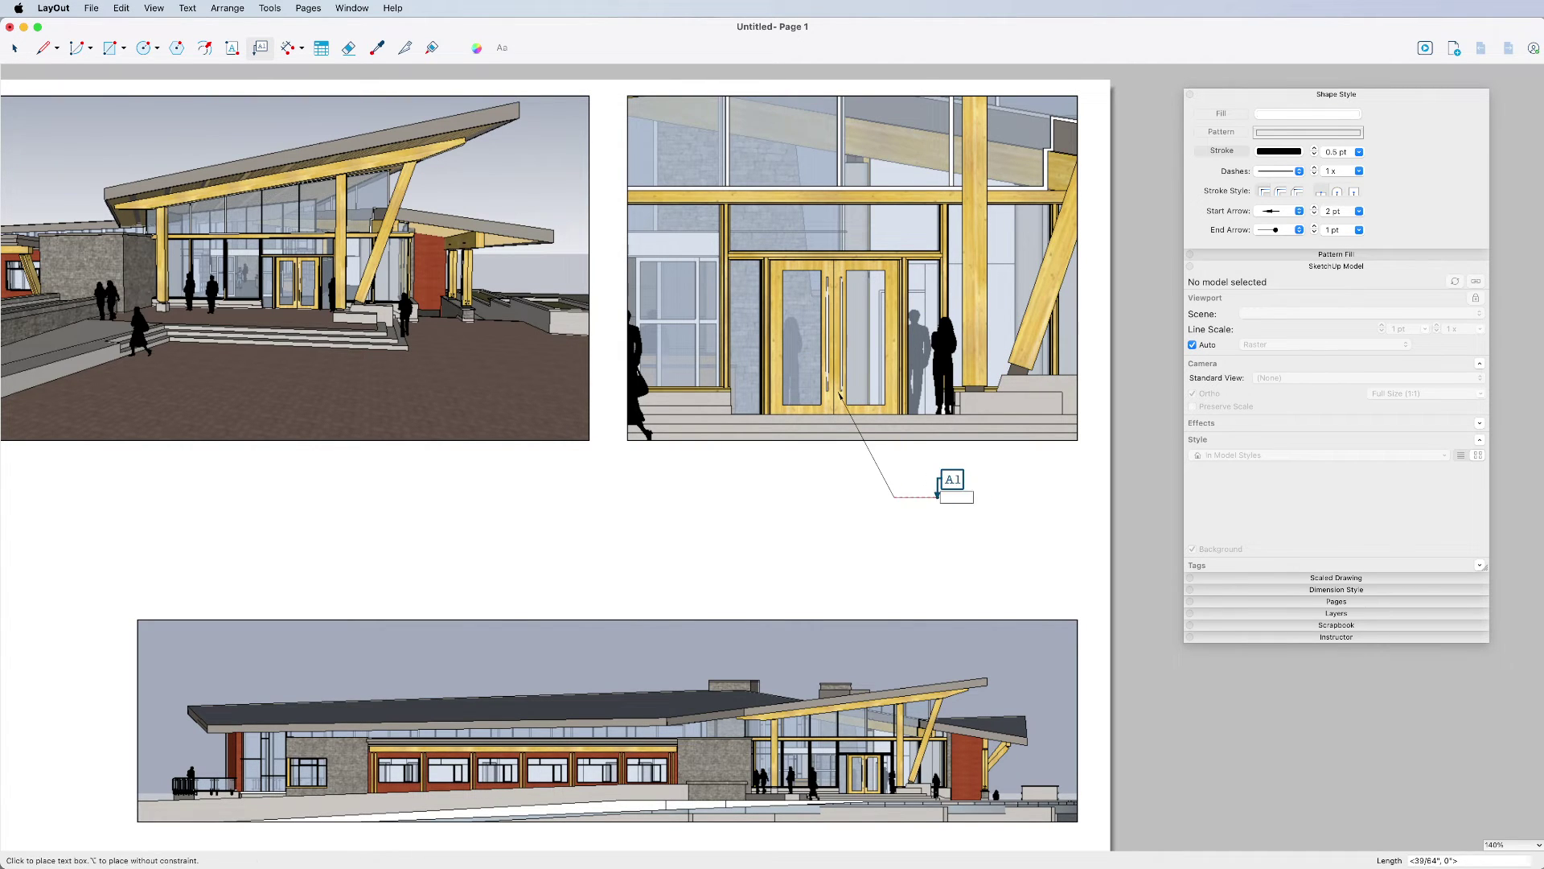
double_click(927, 498)
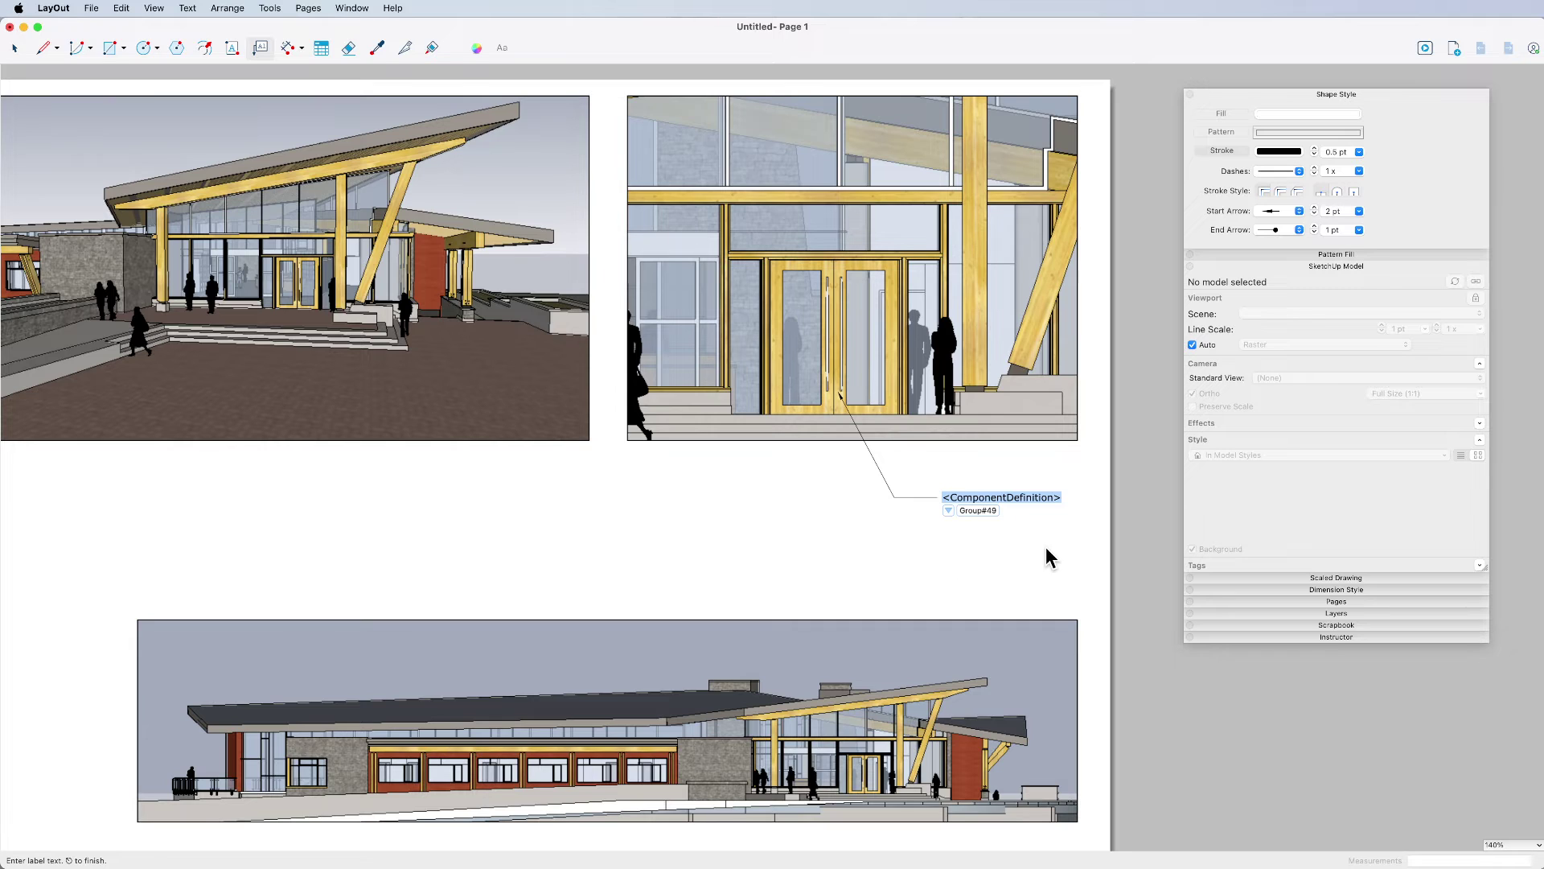
text(Front Doors)
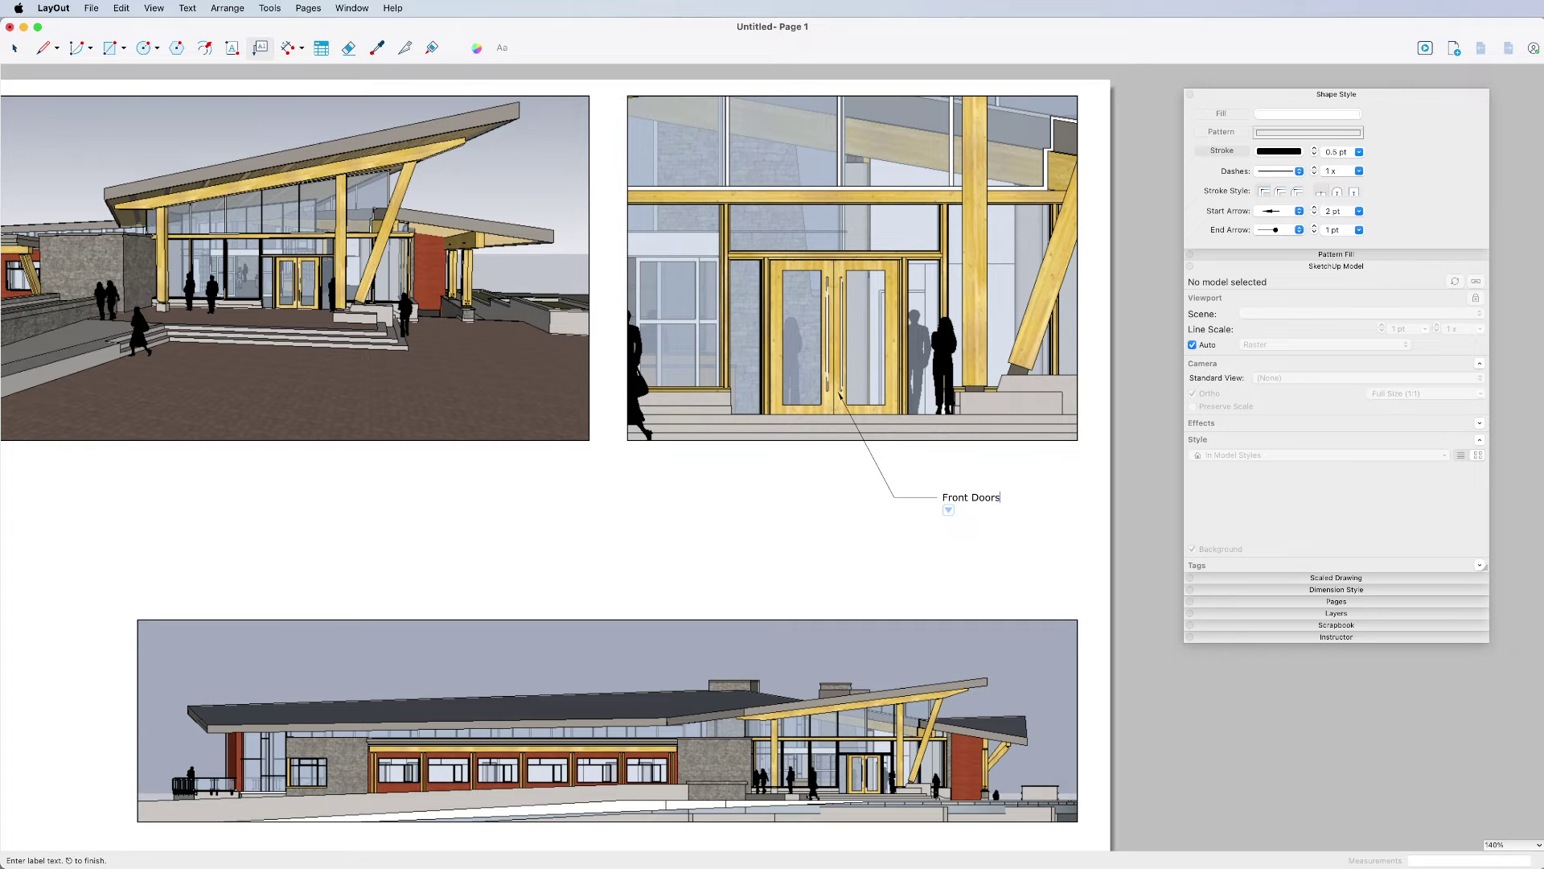
key(Escape)
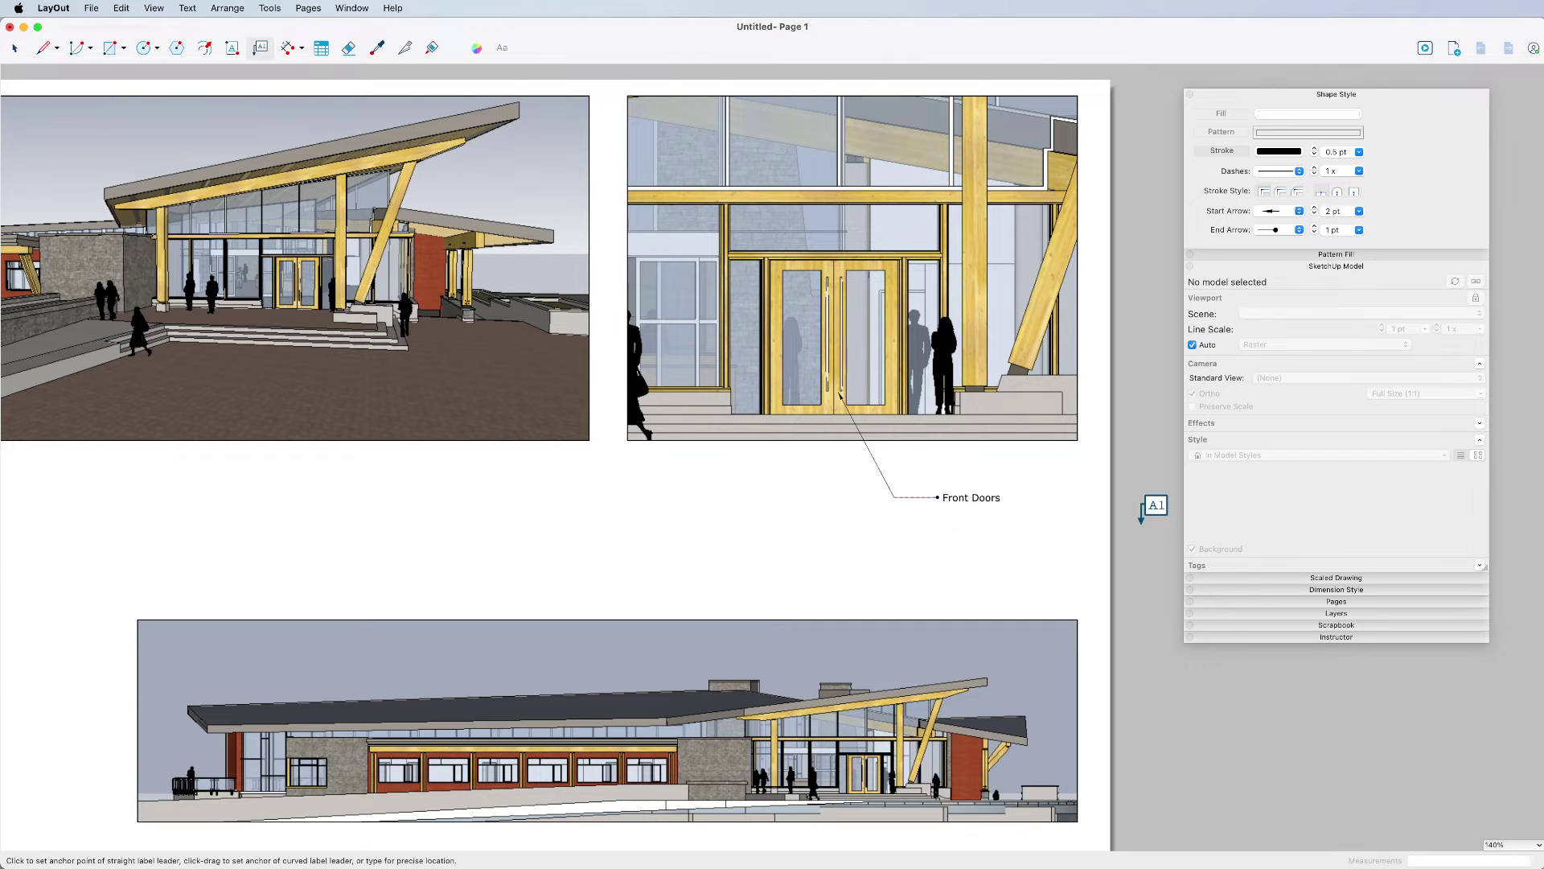
scroll(1086, 503, down, 3)
key(space)
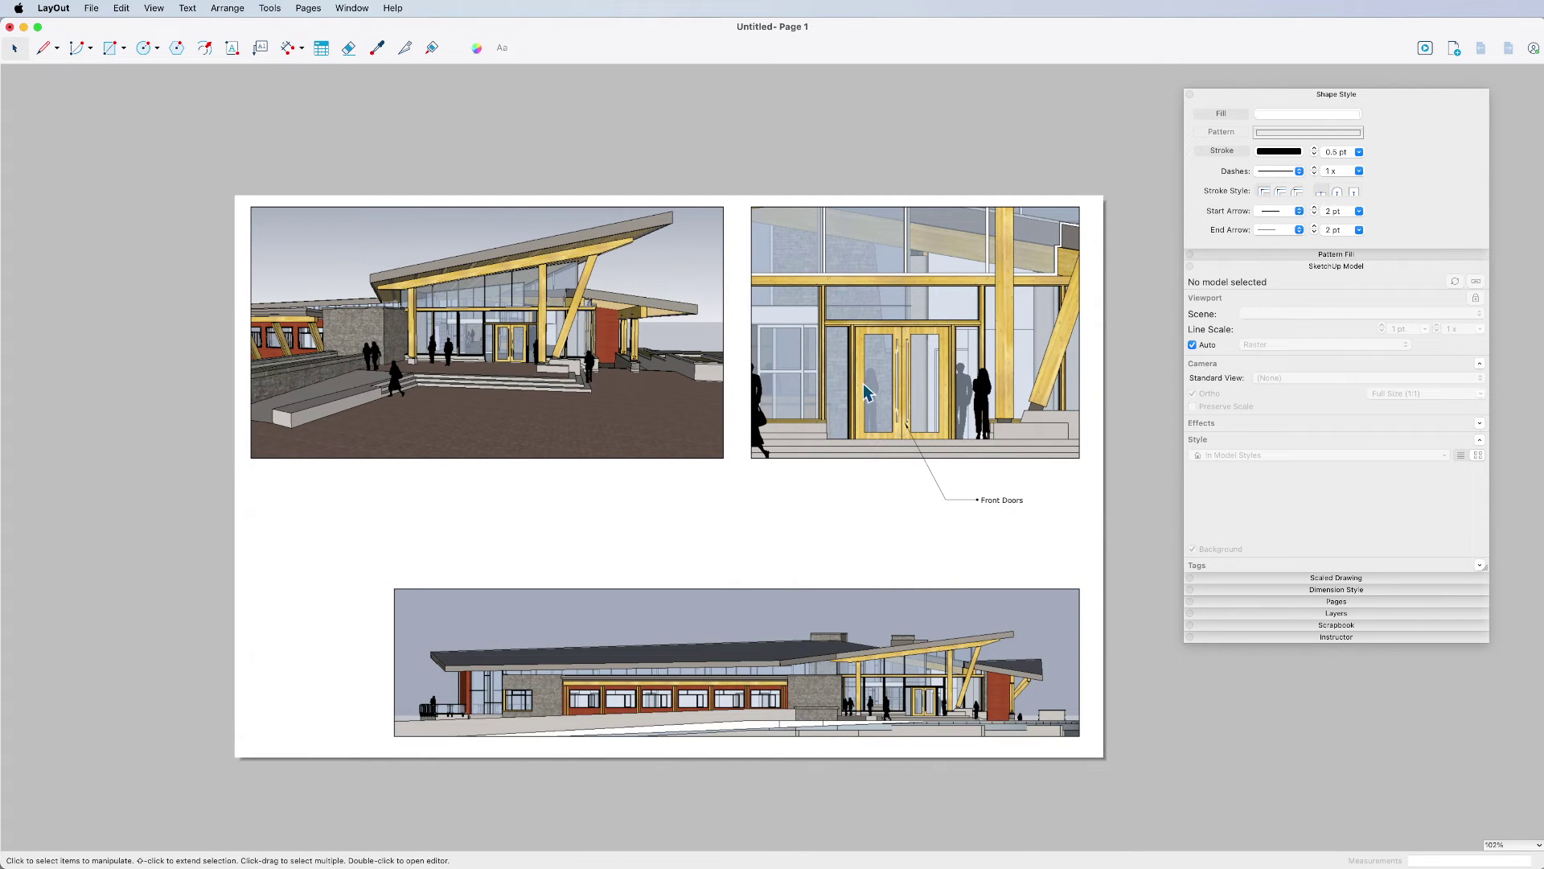
- Move the full-width Front Elevation viewport straight up to just below the Front Doors label
click(904, 632)
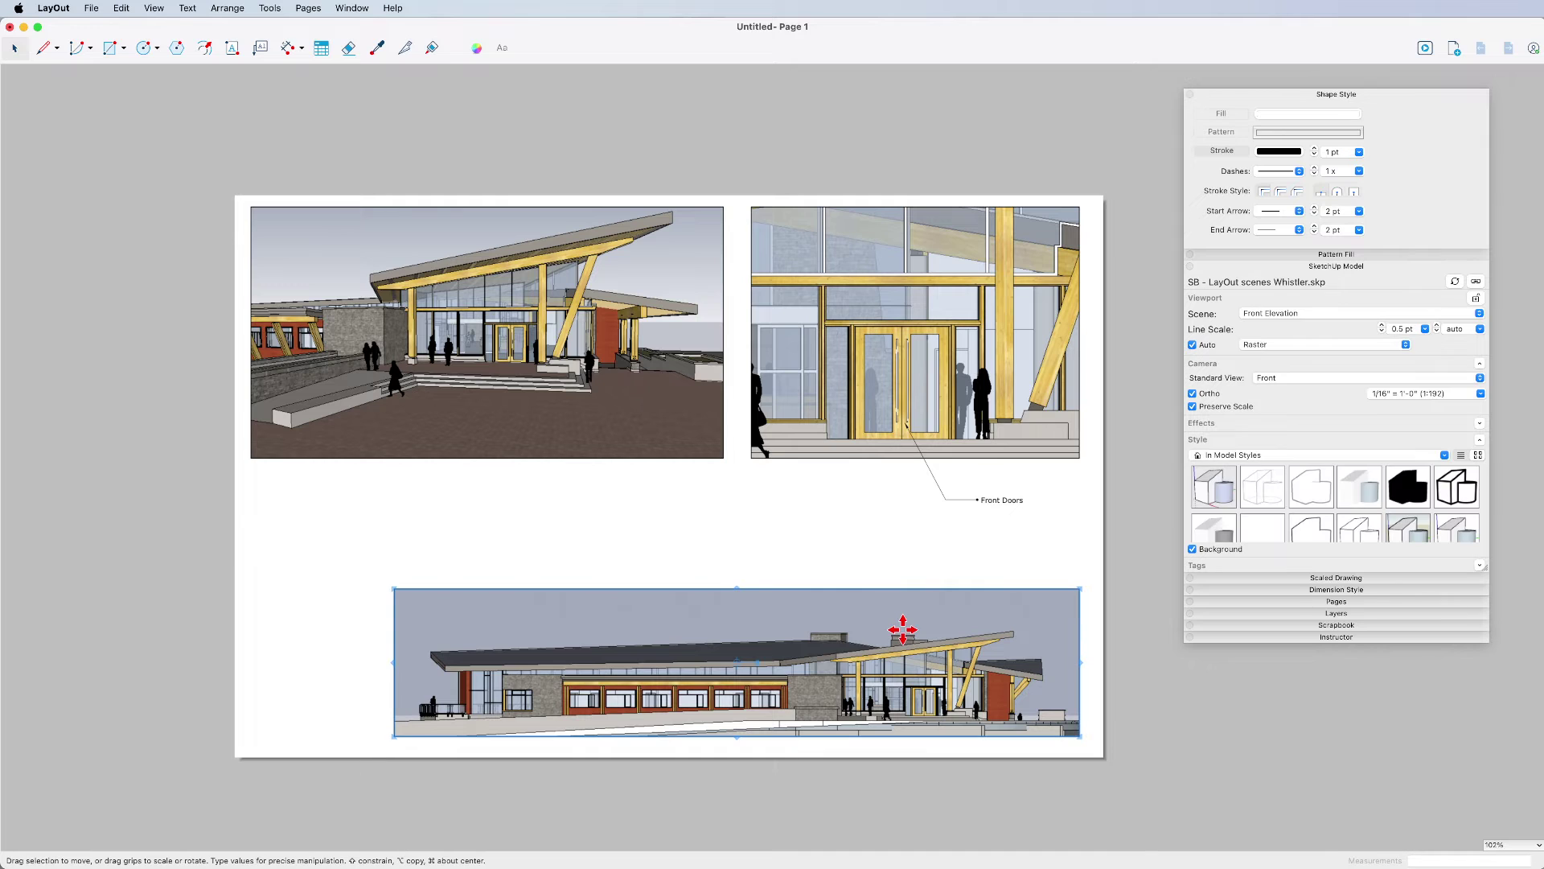
drag(901, 654, 902, 589)
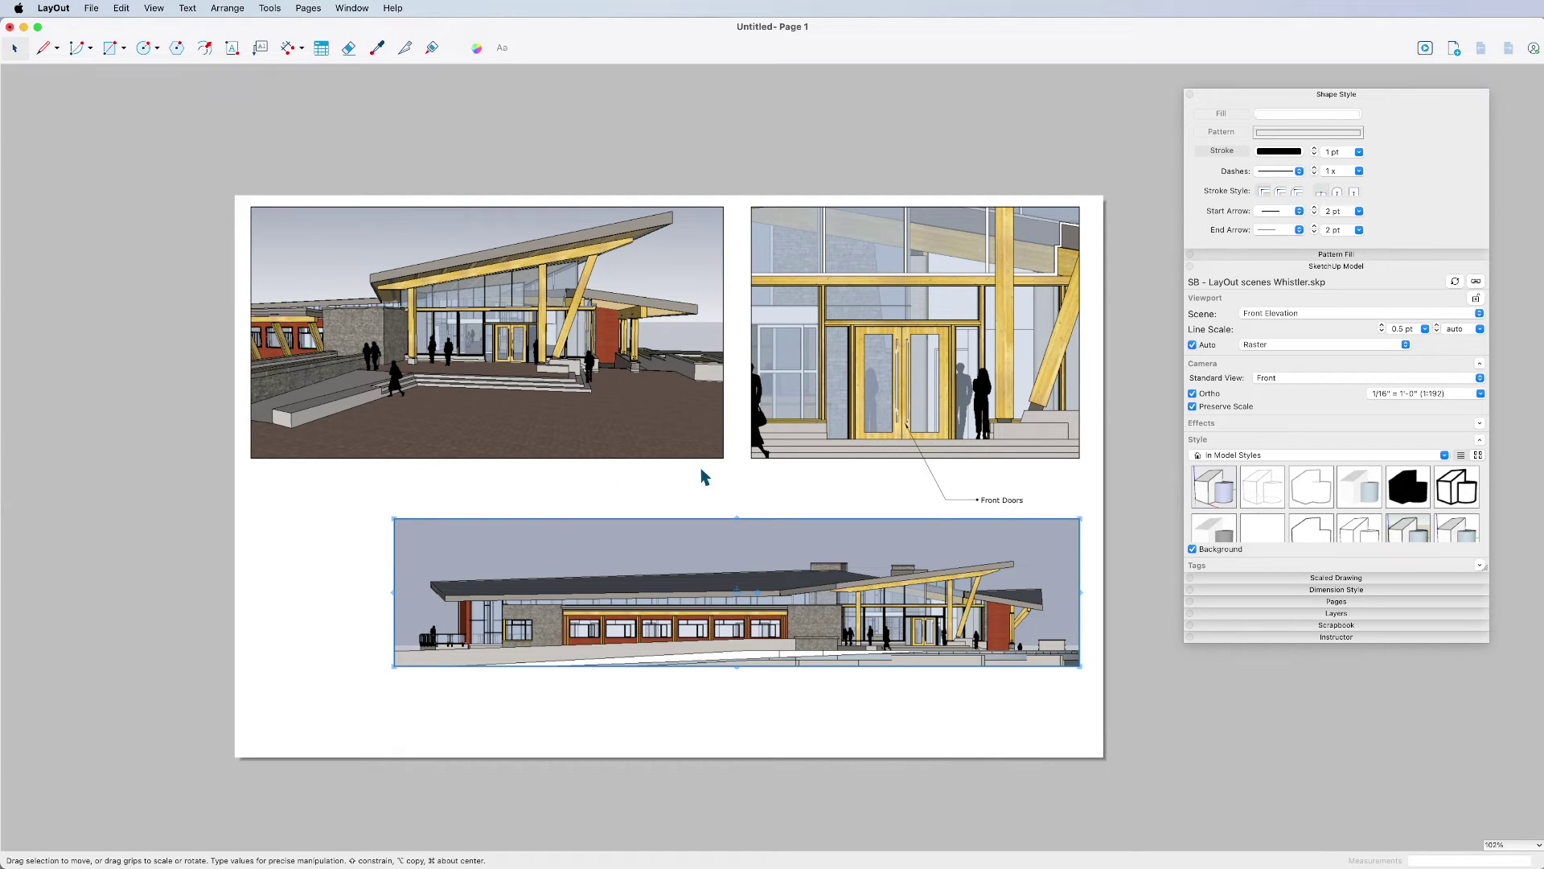
click(740, 486)
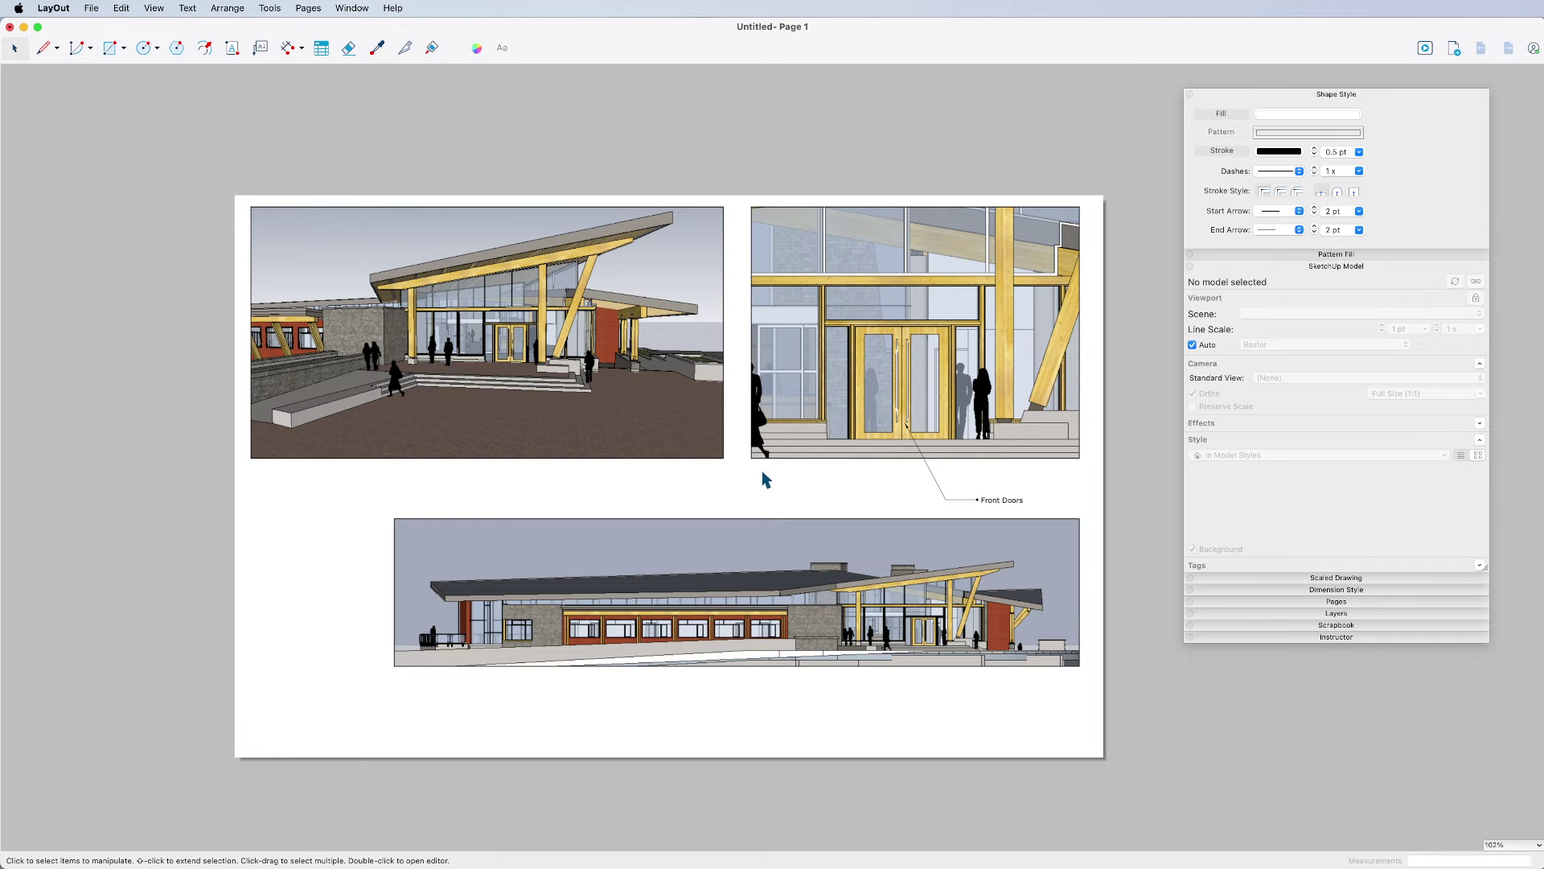
- Switch to the Whistler model in SketchUp and set the standard Front view showing the whole building
click(844, 412)
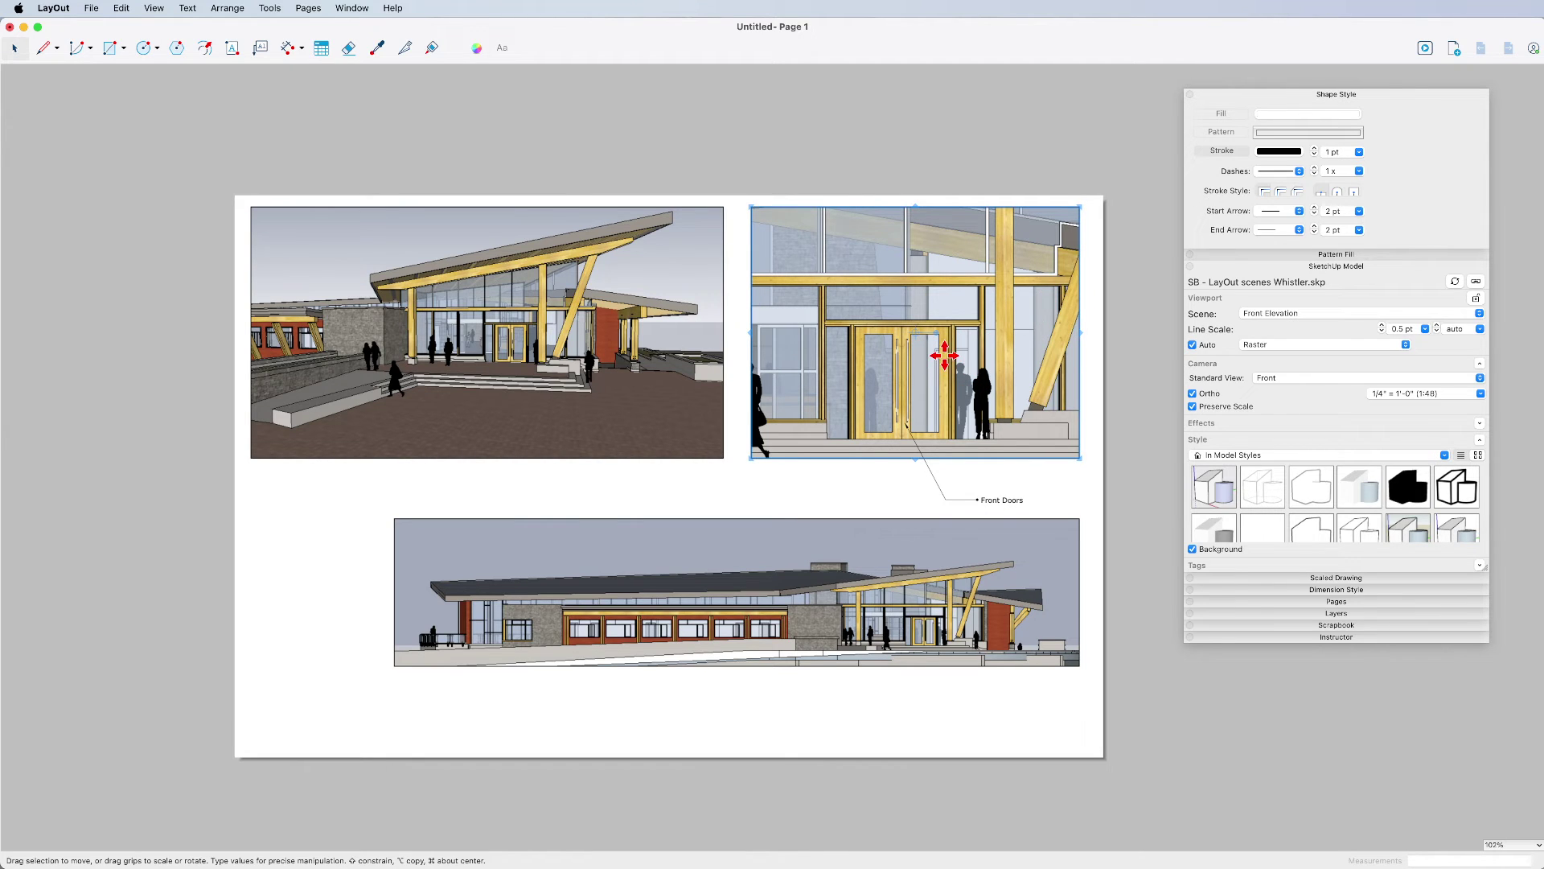
click(912, 163)
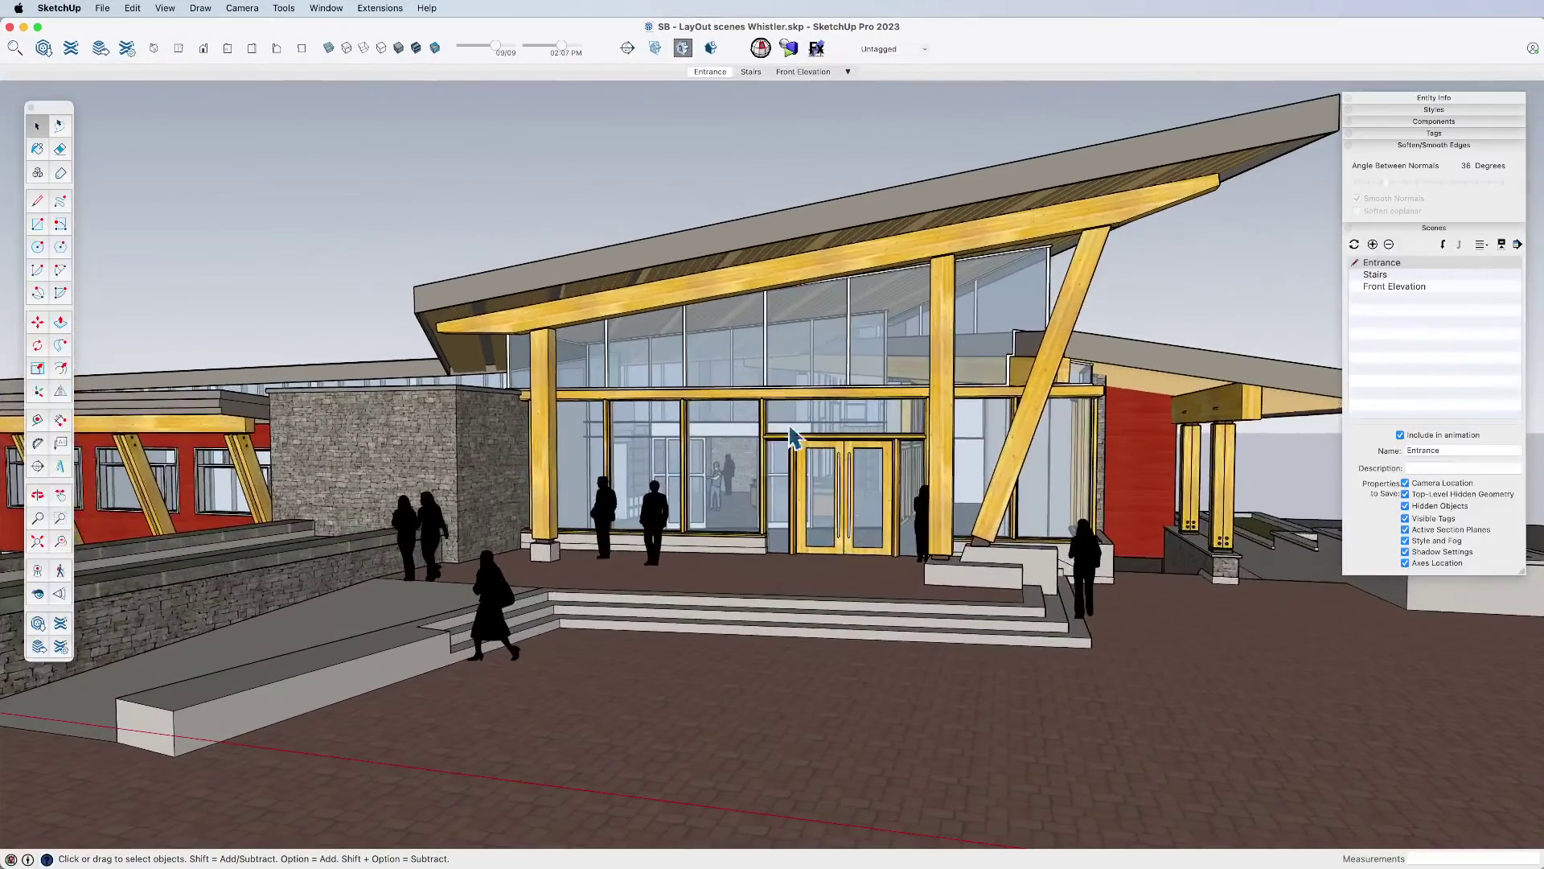
middle_drag(545, 179, 814, 545)
middle_drag(476, 512, 553, 502)
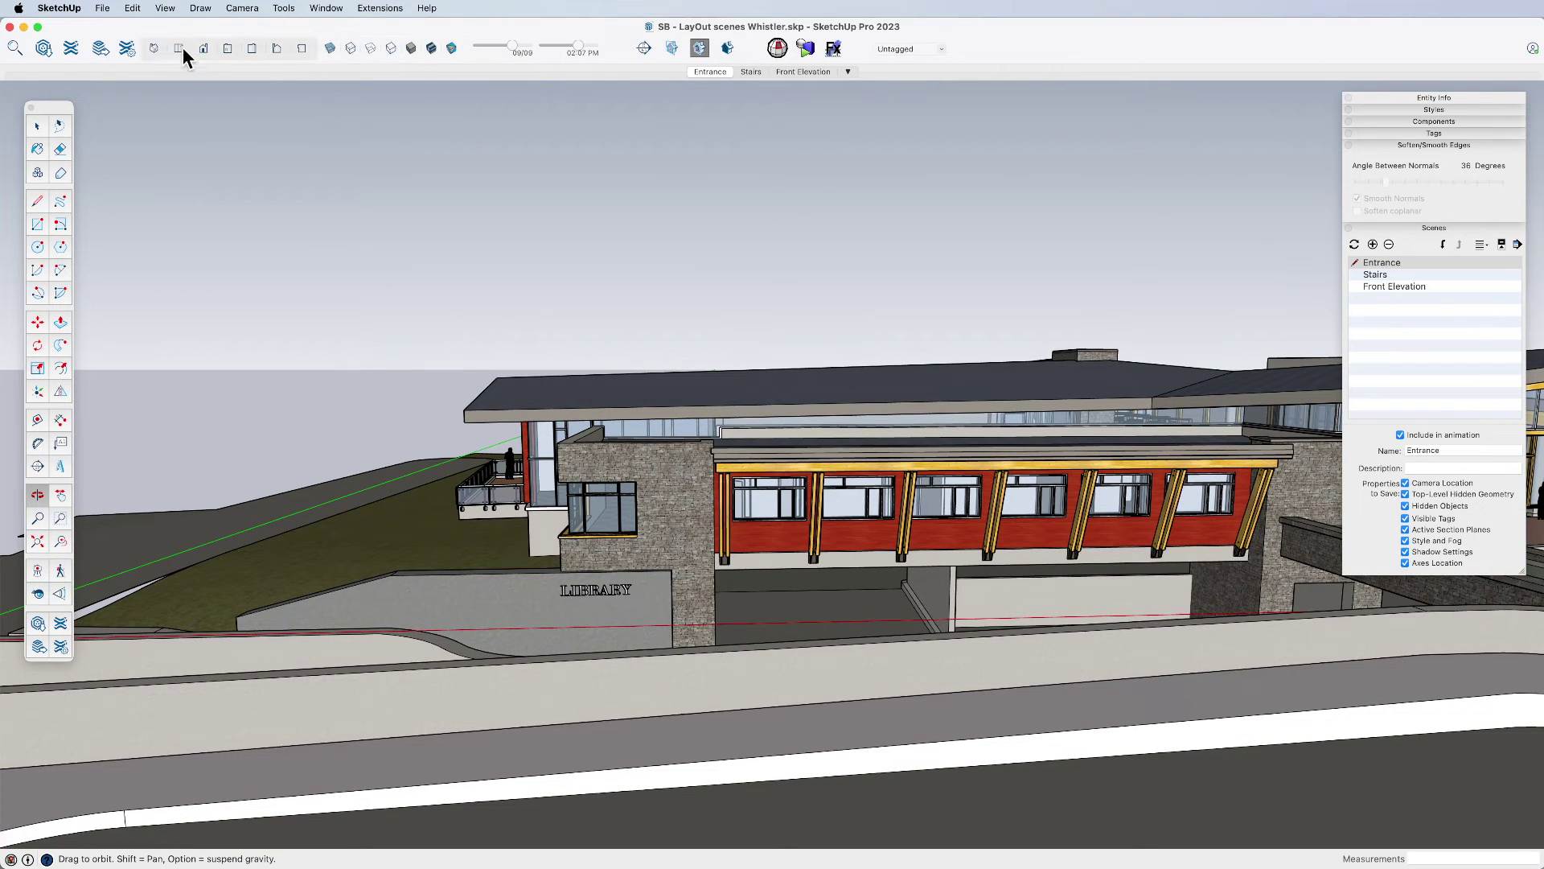
middle_drag(765, 435, 793, 510)
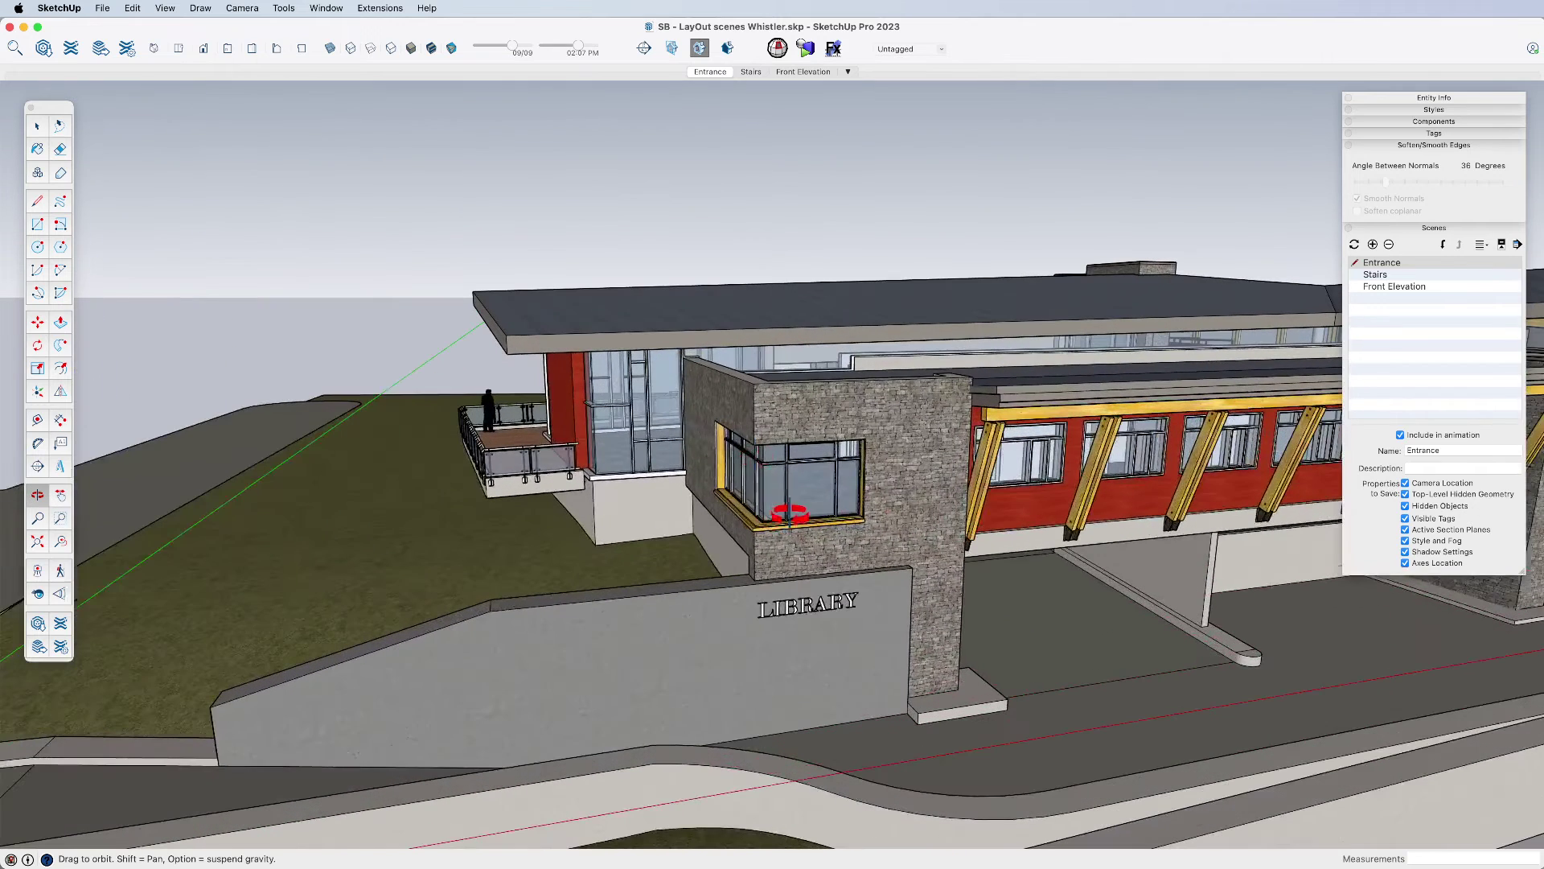
click(206, 48)
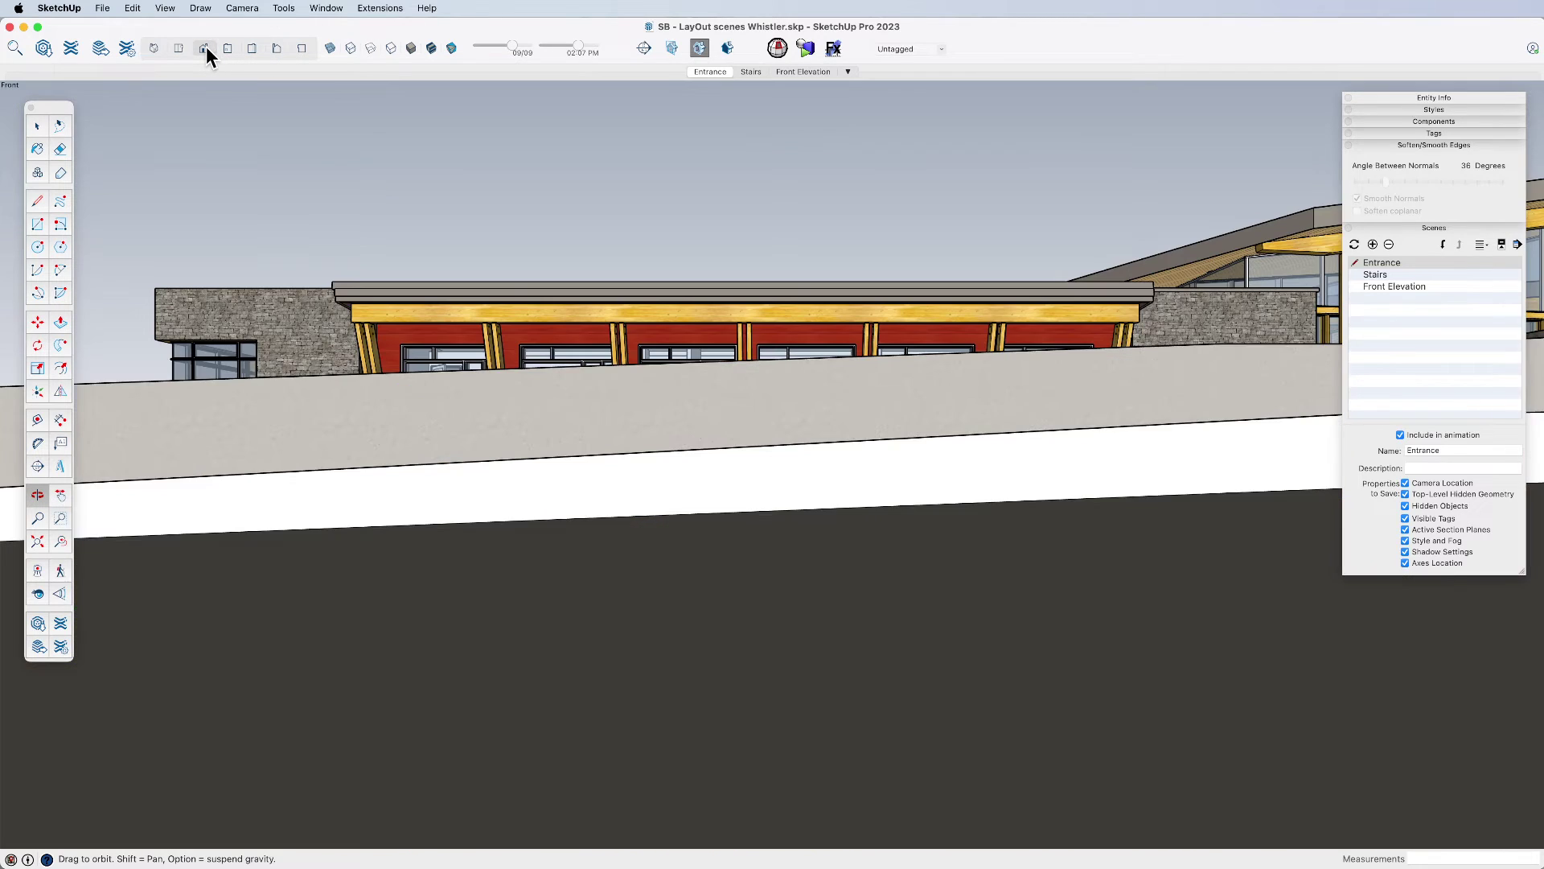
key(shift+z)
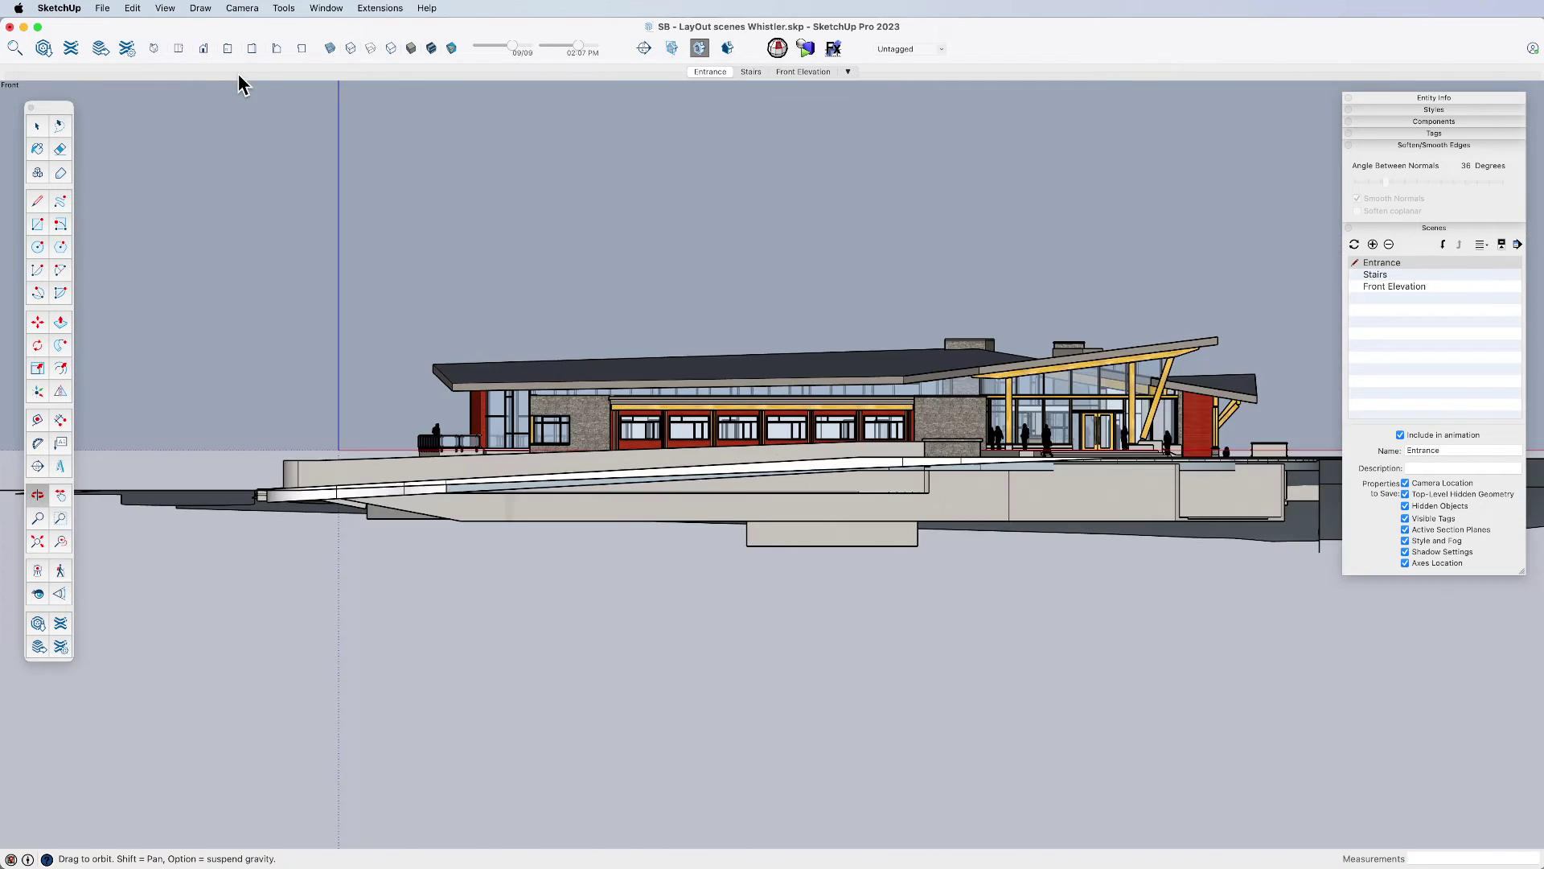
- Frame the glass terrace railing with the standing figure up close in the standard Front view
scroll(513, 443, up, 15)
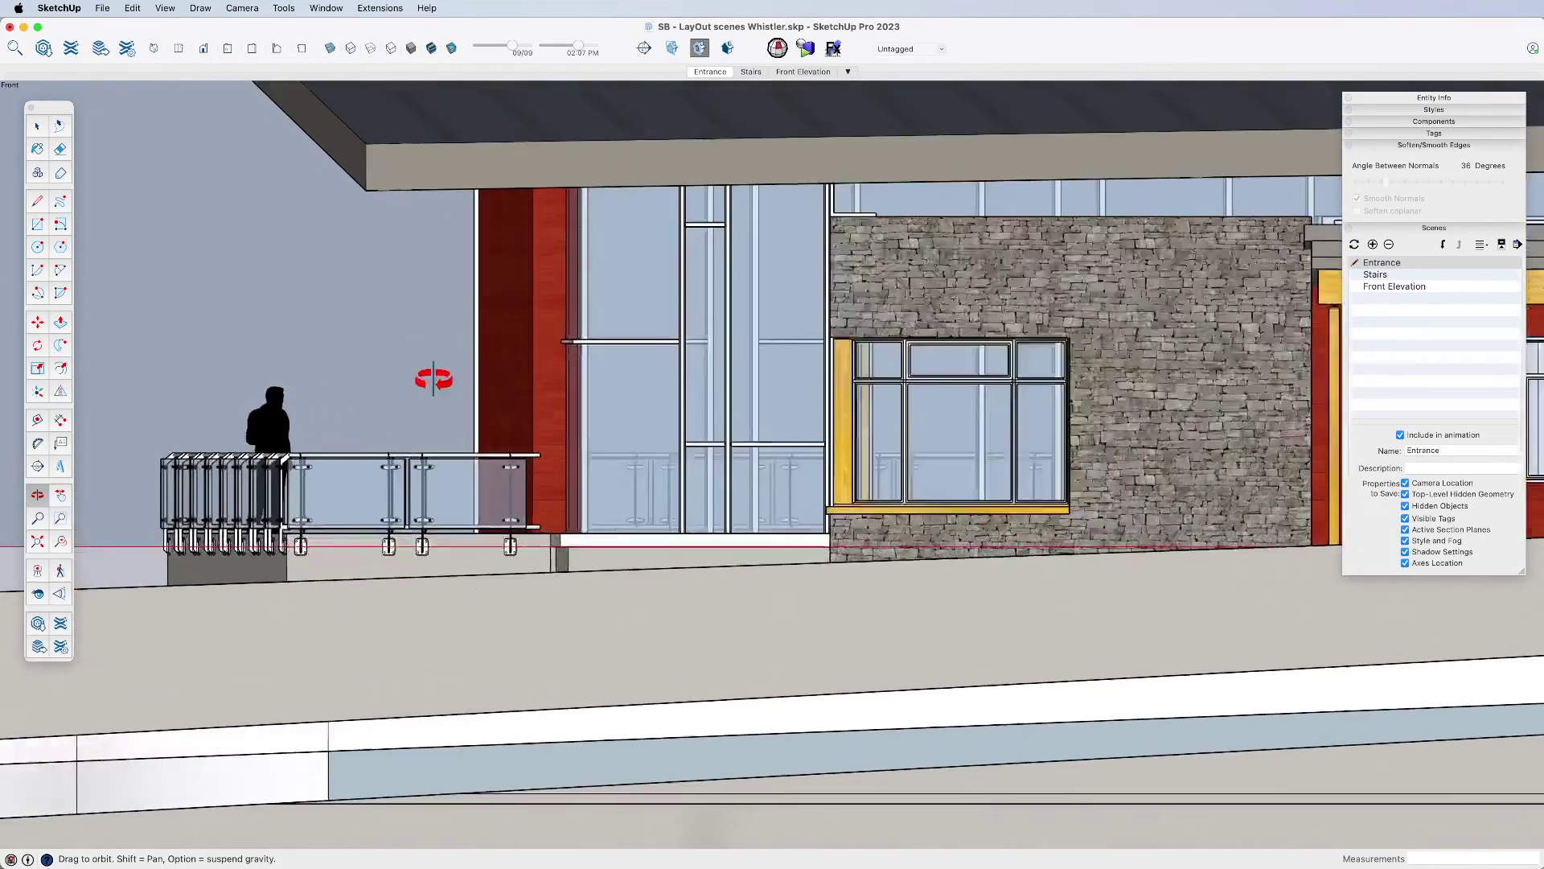
scroll(588, 481, up, 2)
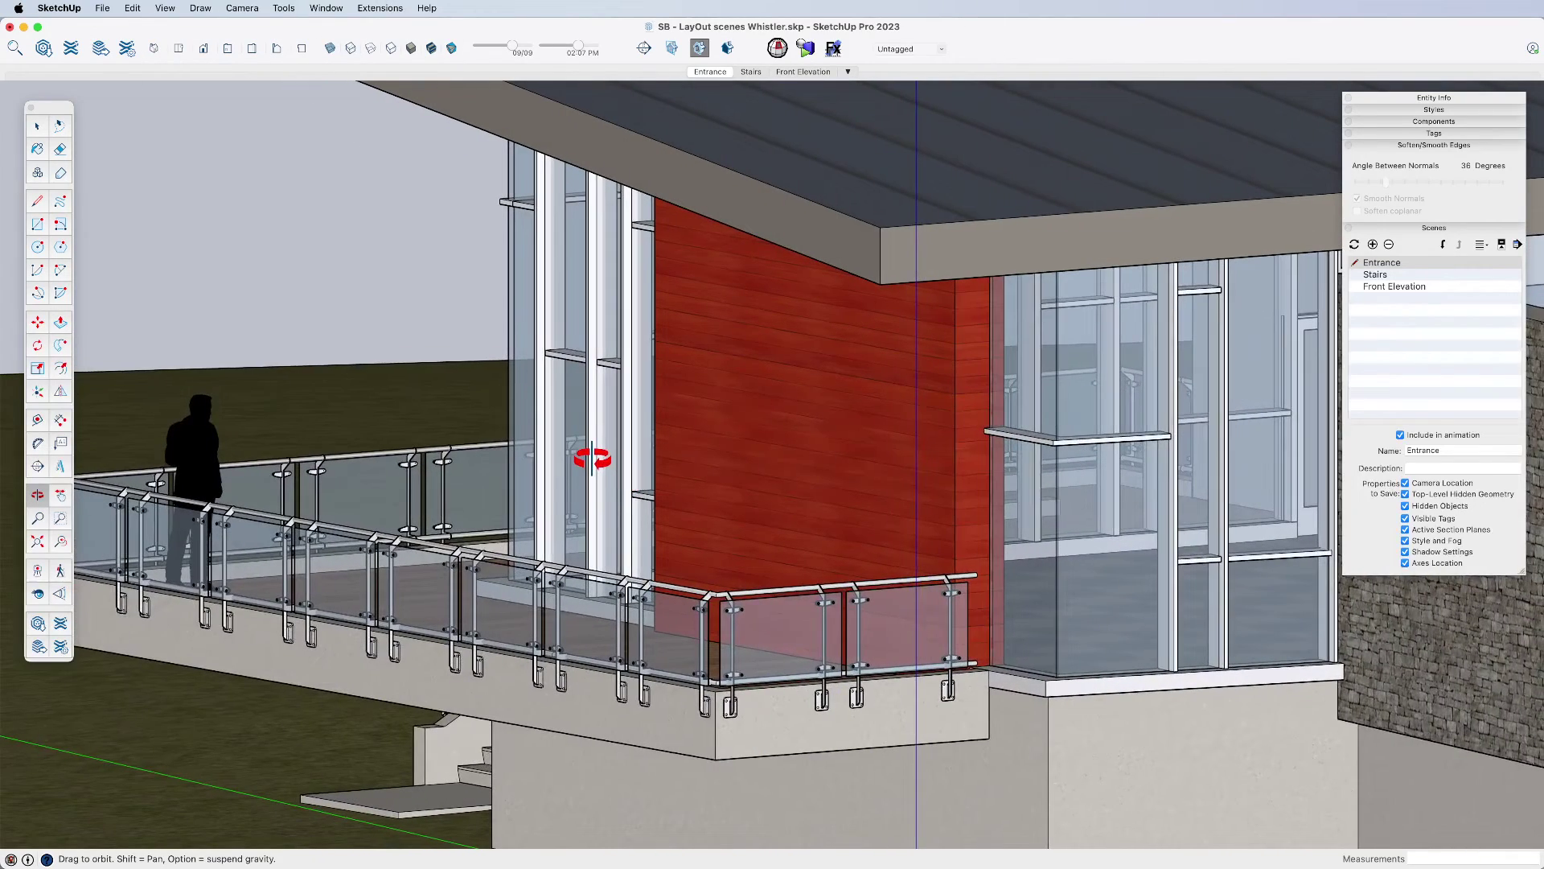
click(205, 46)
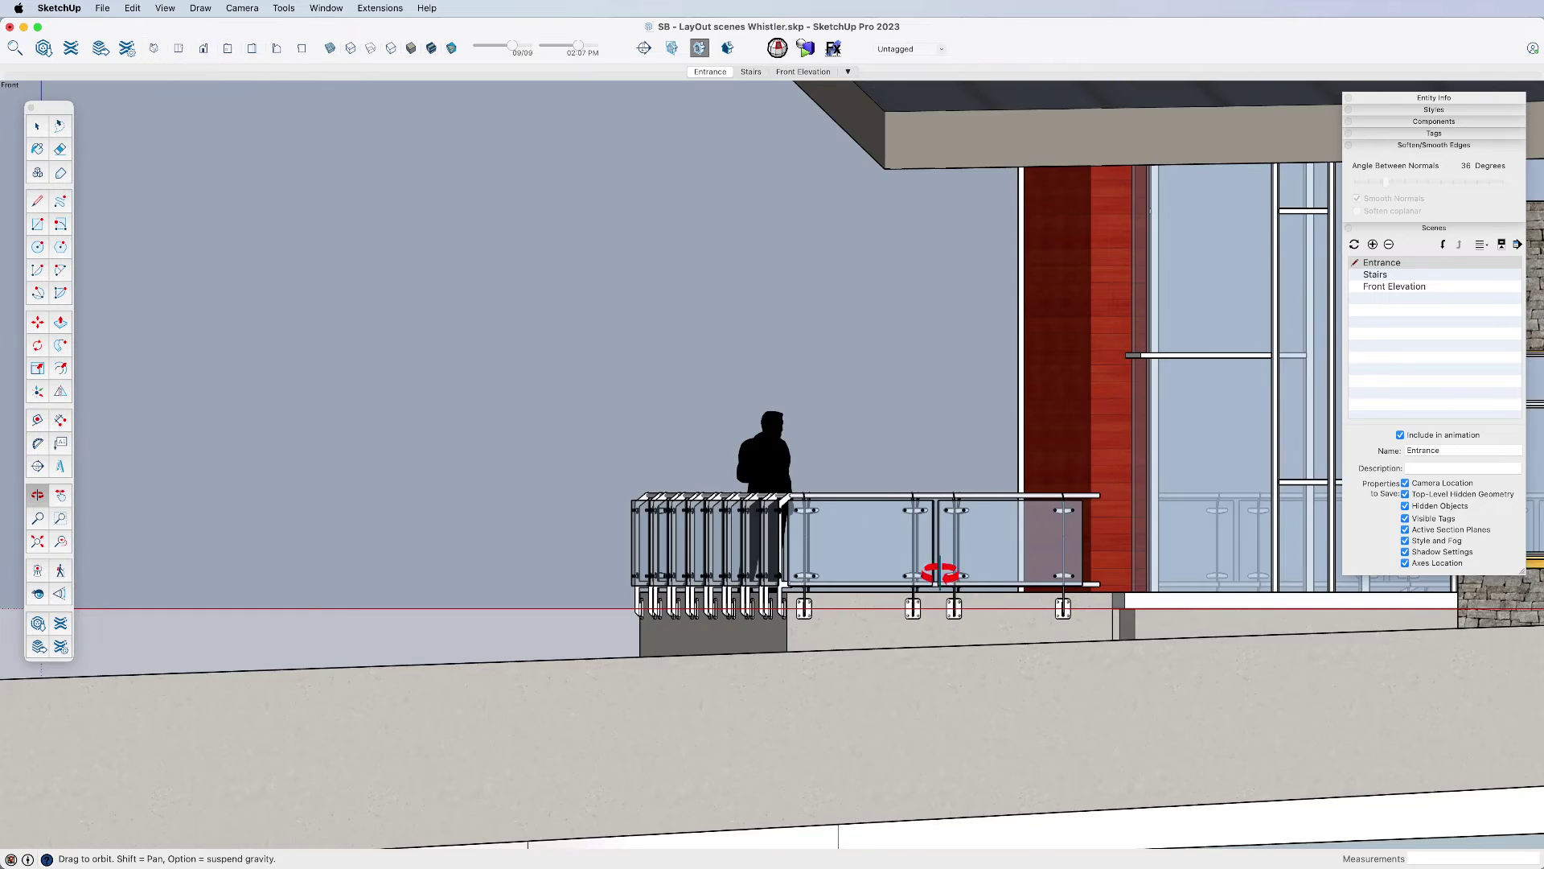
scroll(945, 519, up, 3)
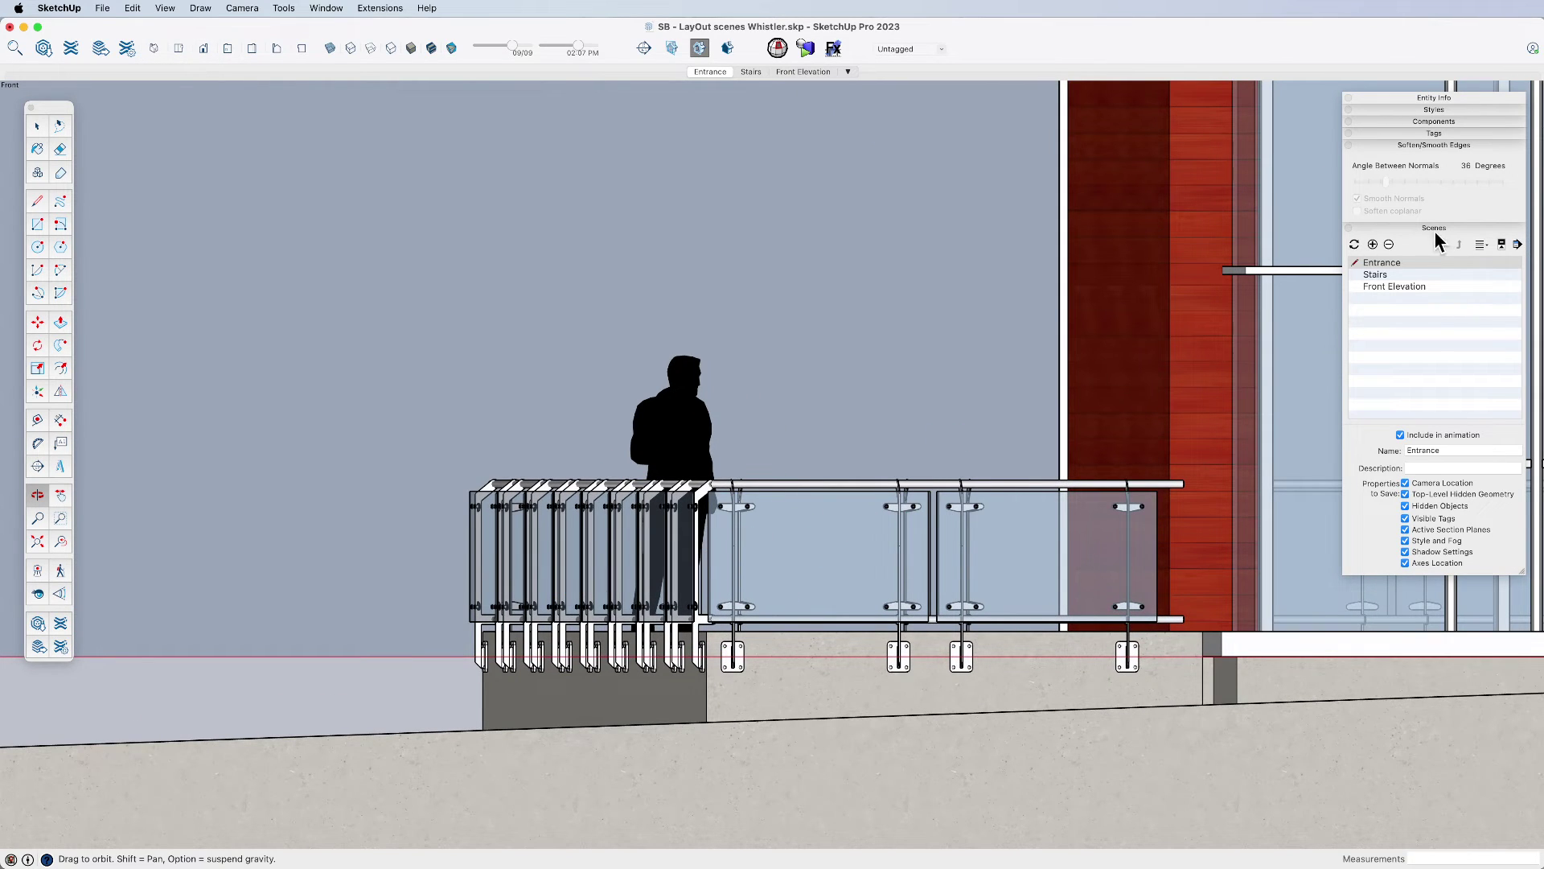
- Save the railing view as a new scene named "RAiling"
click(1373, 245)
triple_click(1414, 451)
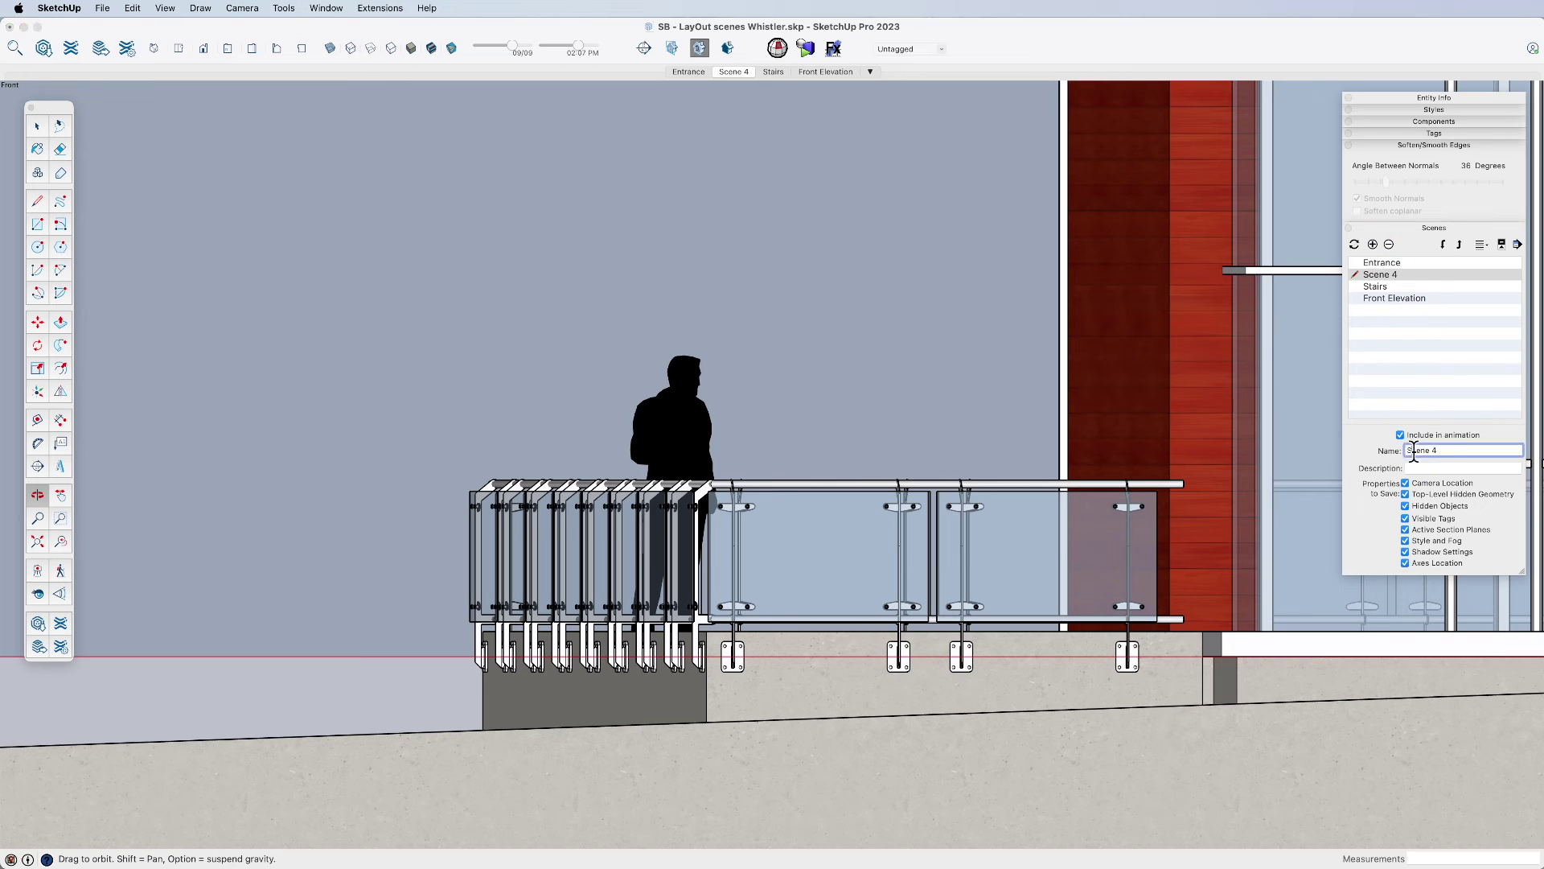
text(RAI)
key(Return)
key(space)
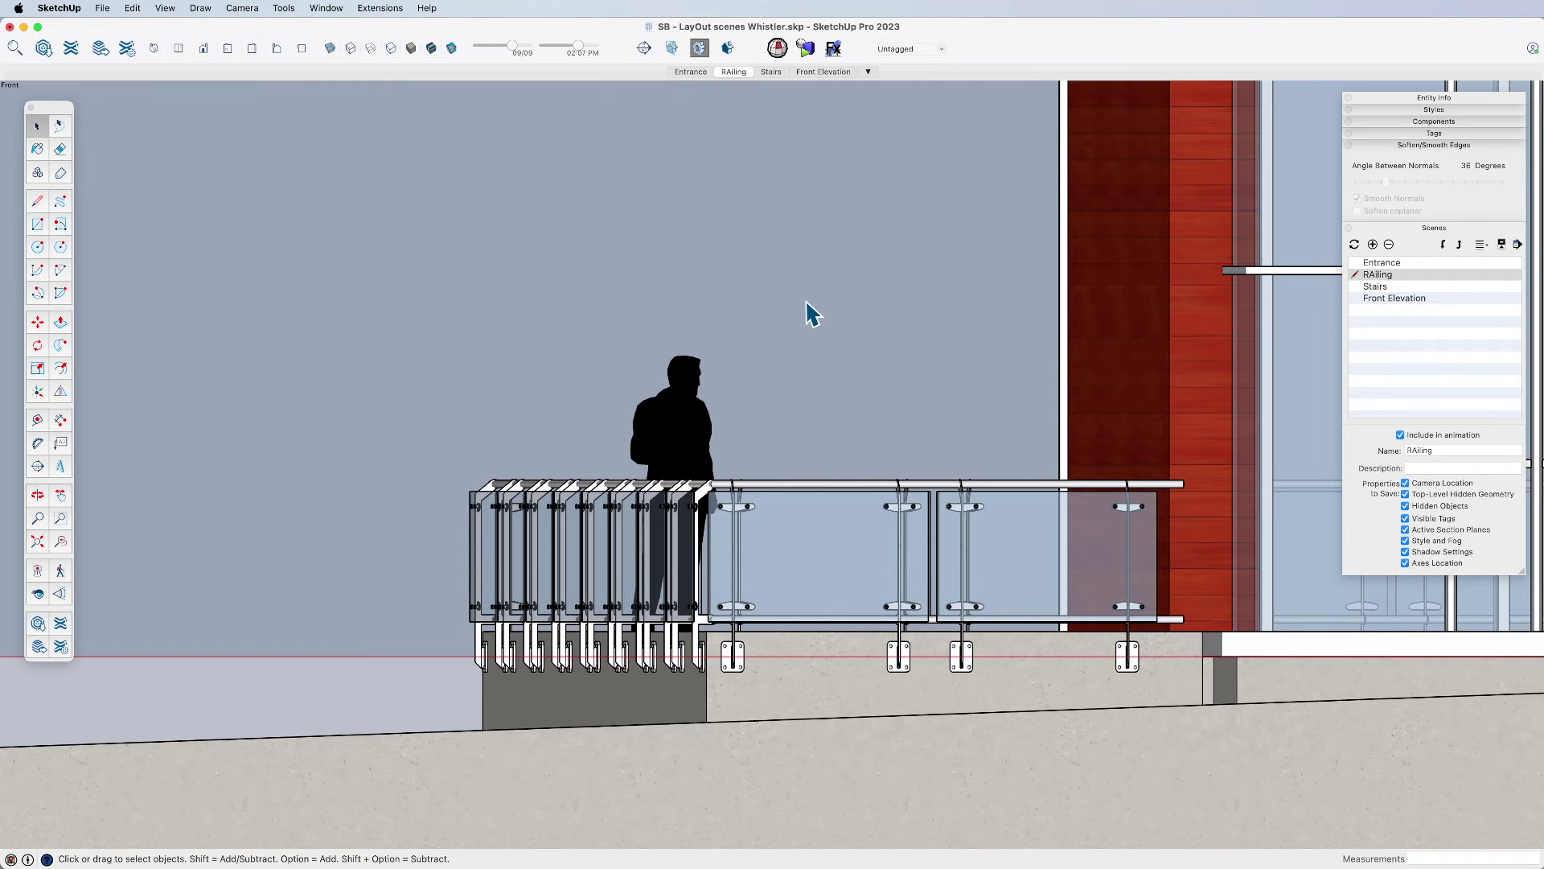
- Switch to the LayOut document and select the close-up Front Elevation viewport showing the front doors
key(ctrl+Up)
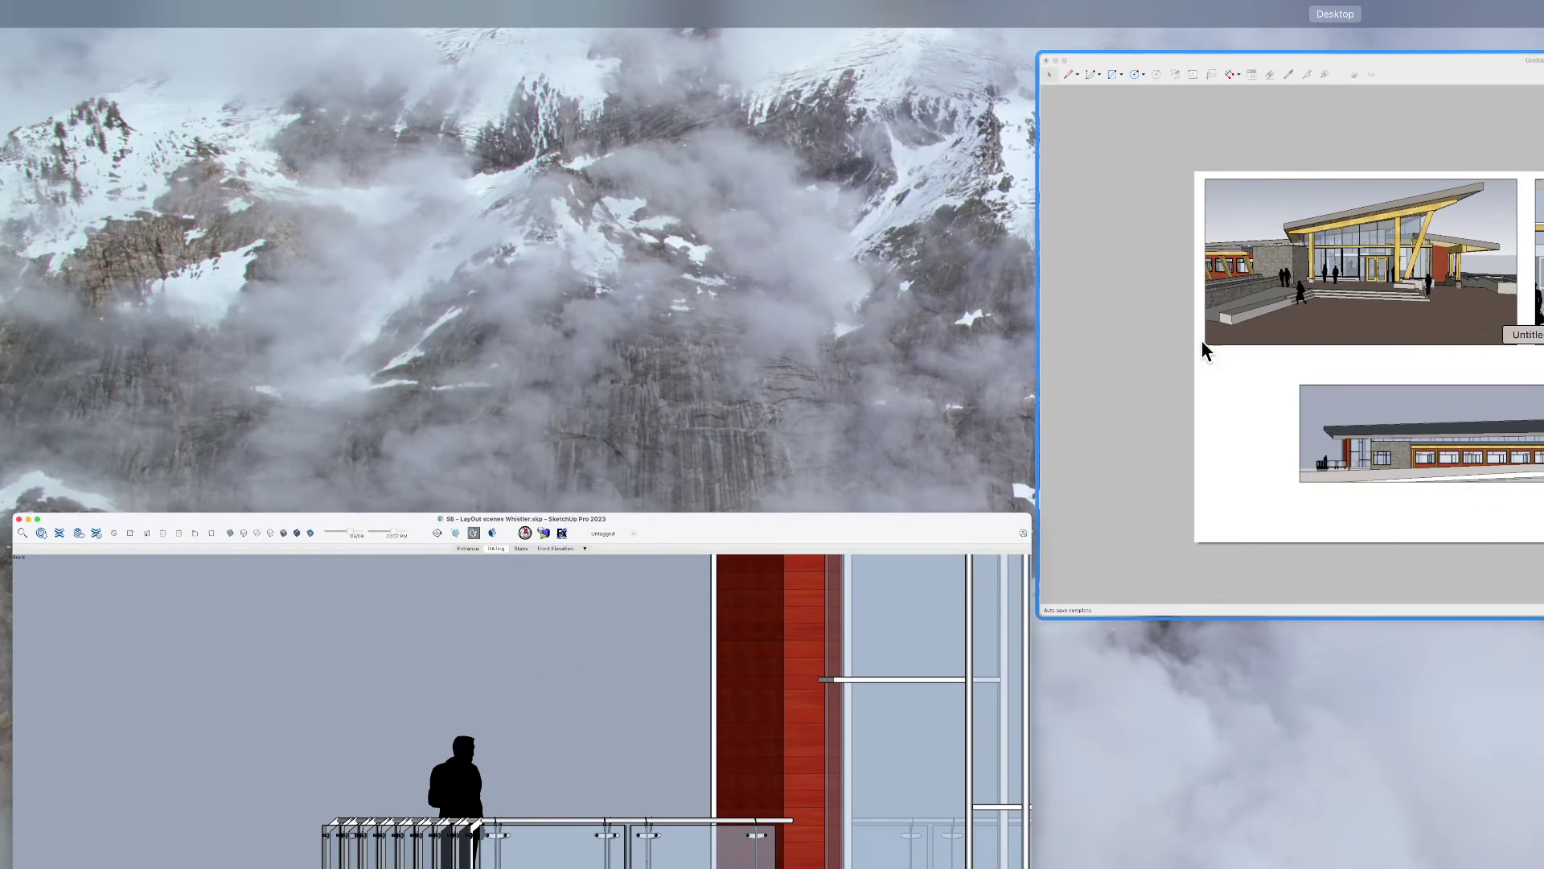
click(1202, 341)
click(701, 306)
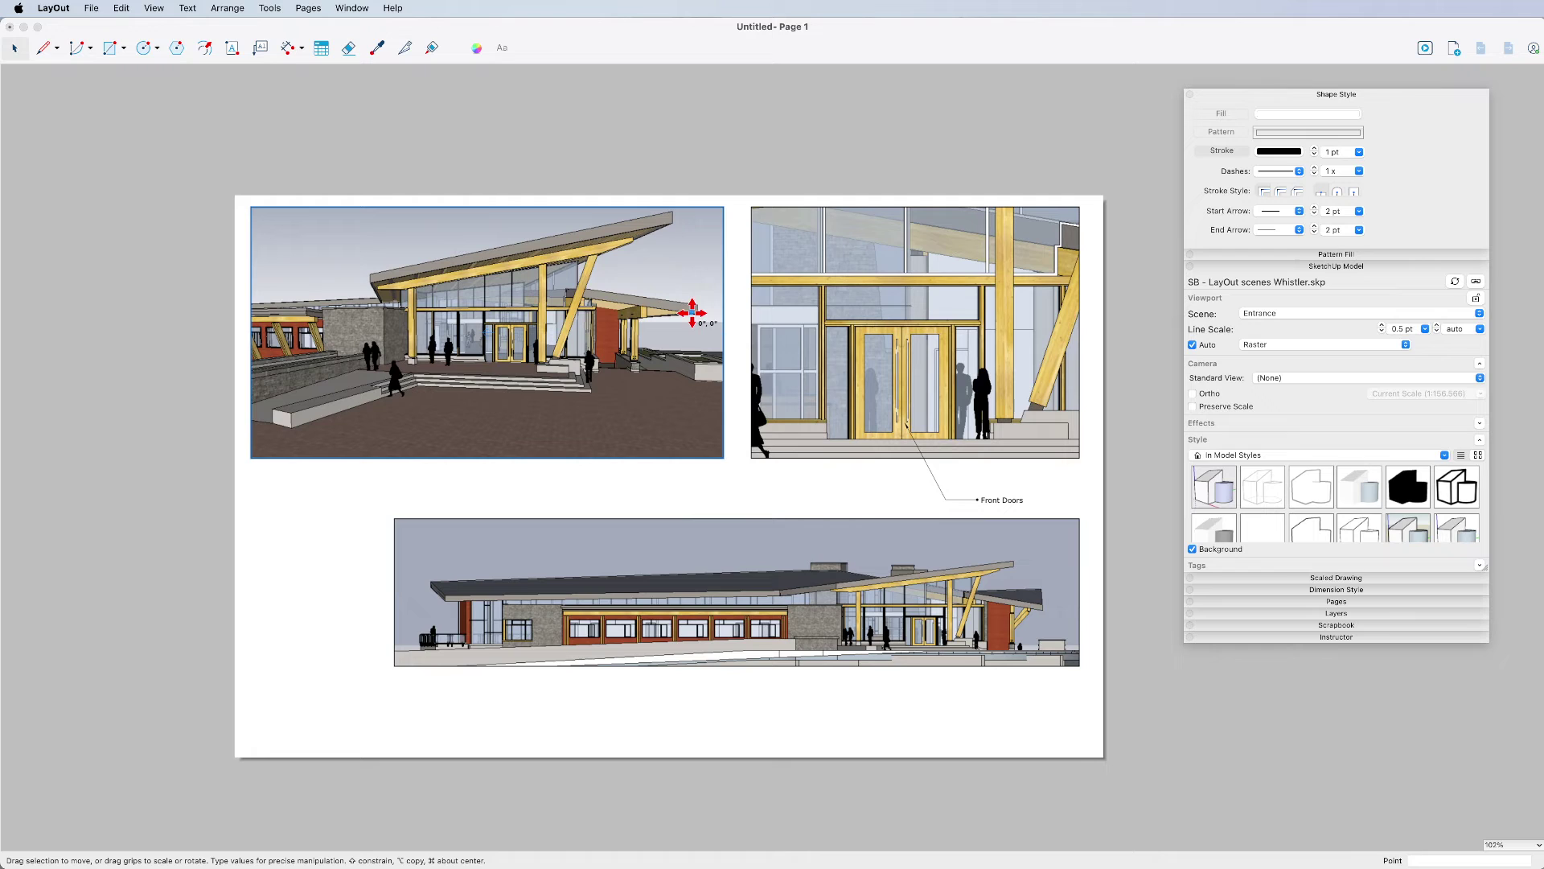
right_click(669, 235)
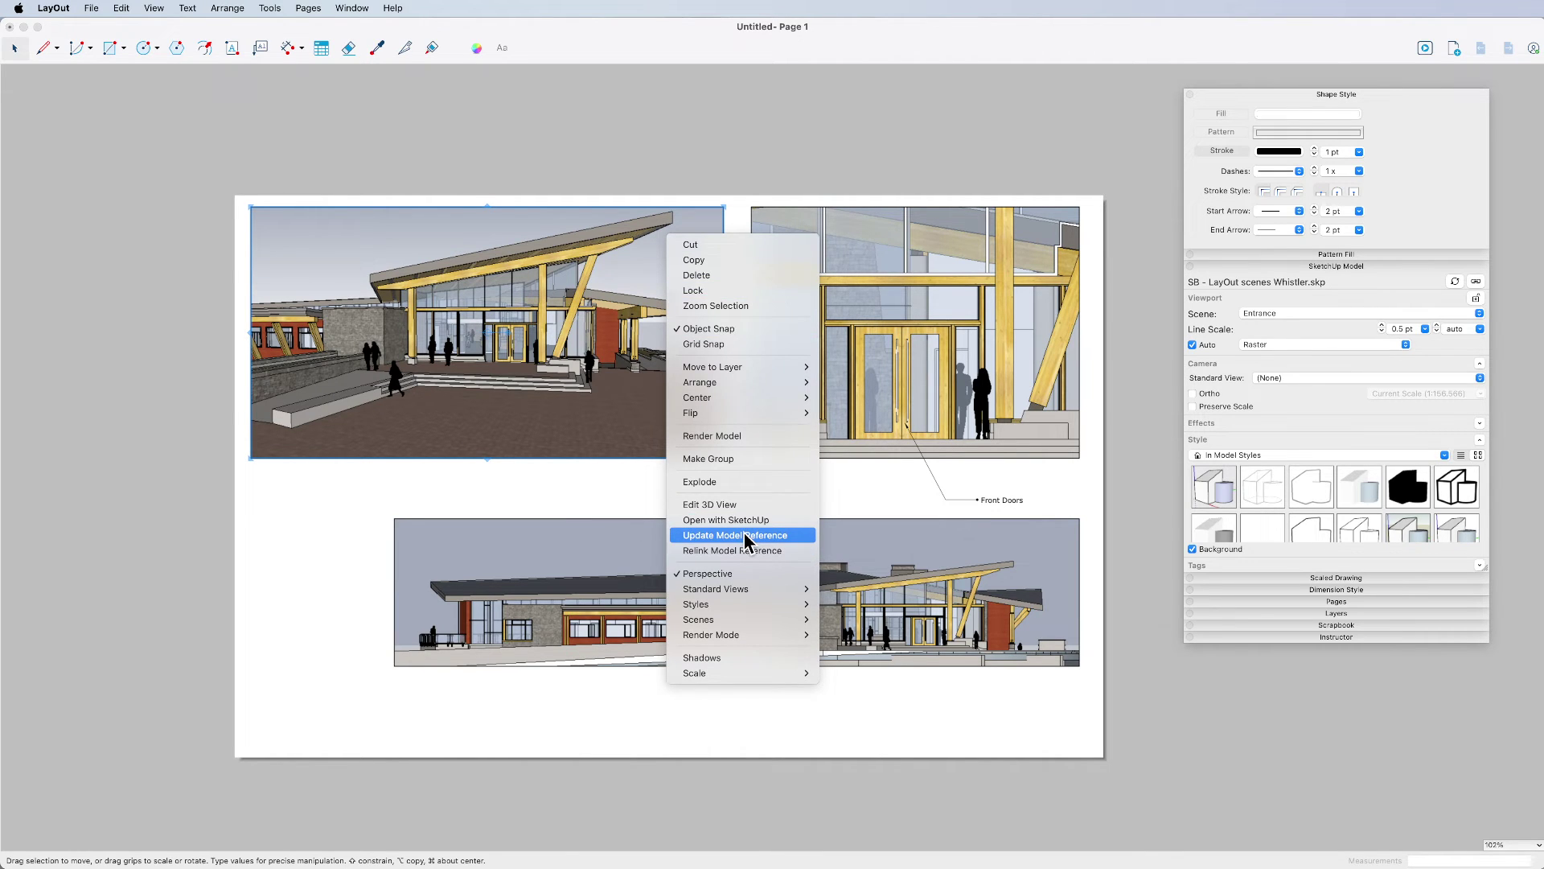
click(1074, 419)
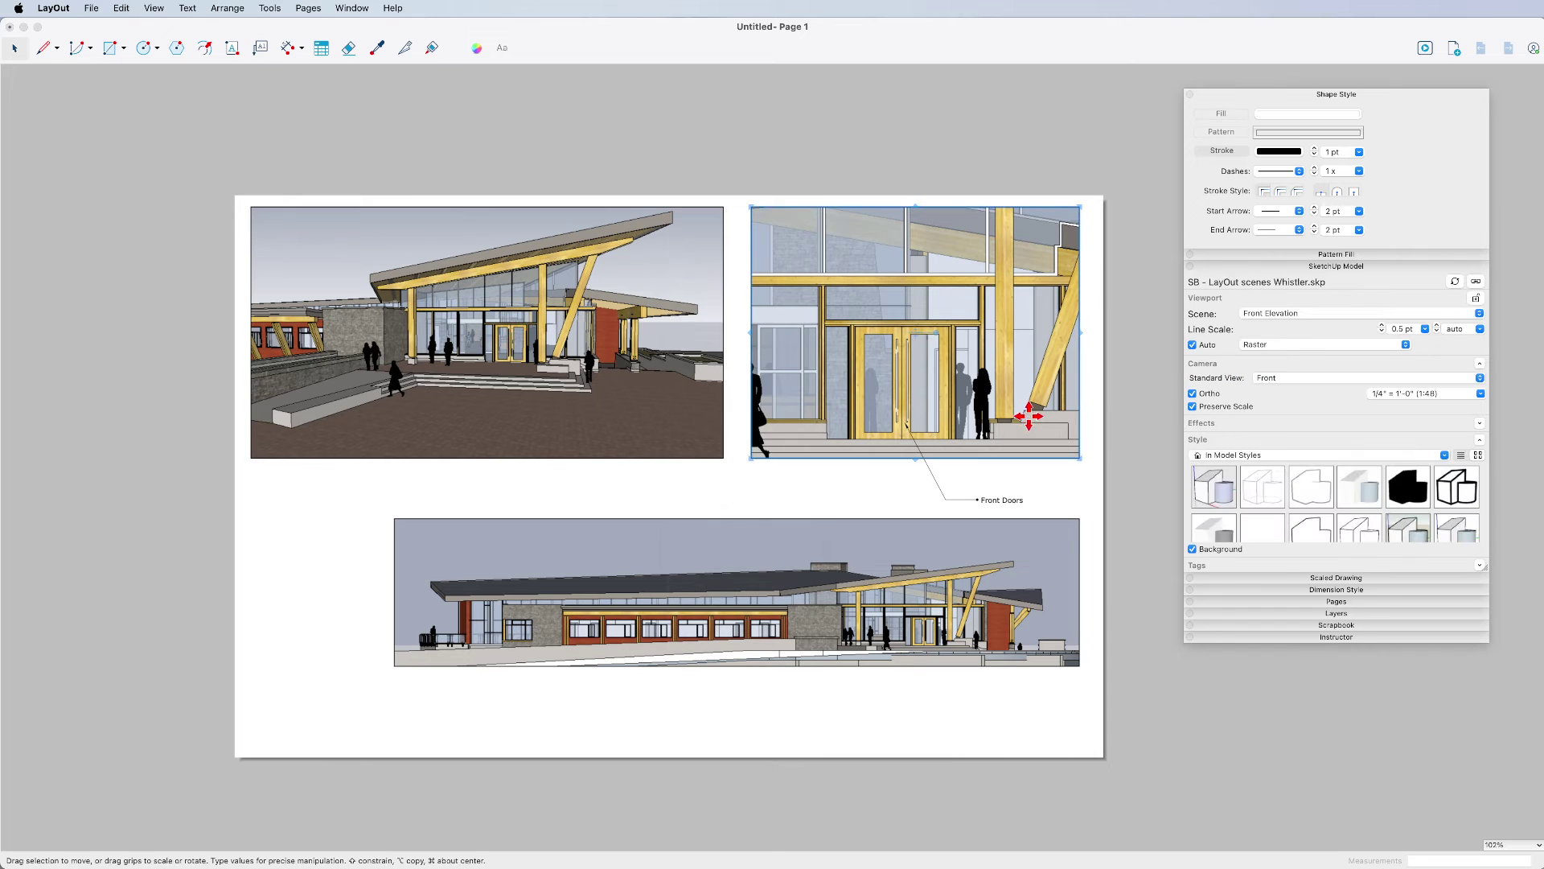
- Update the front doors viewport's SketchUp model reference and check its scene list for the RAiling scene
click(1311, 312)
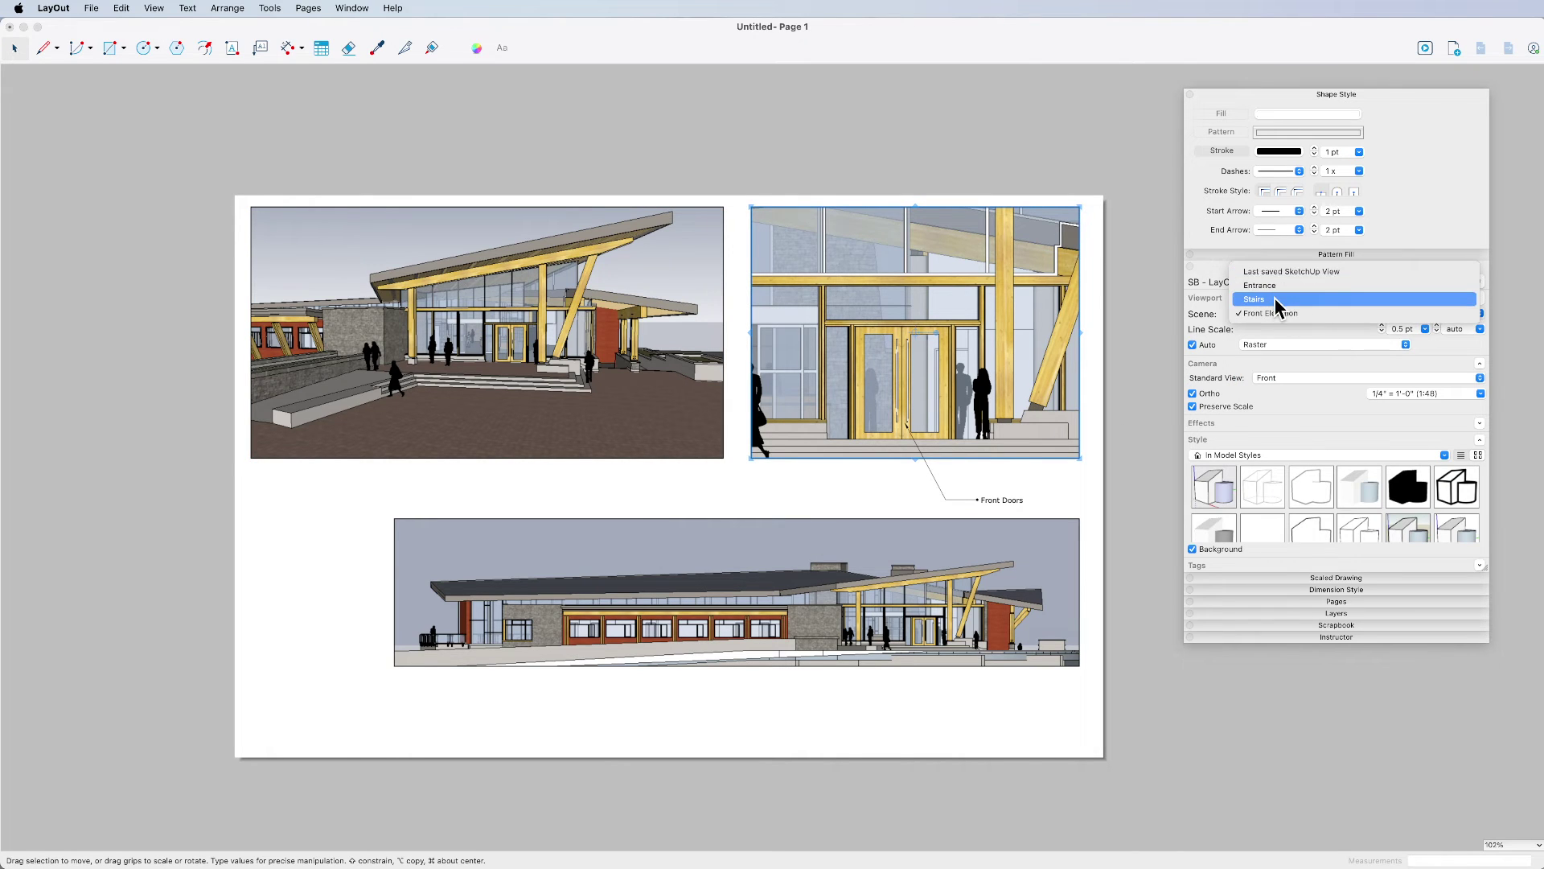
click(1096, 397)
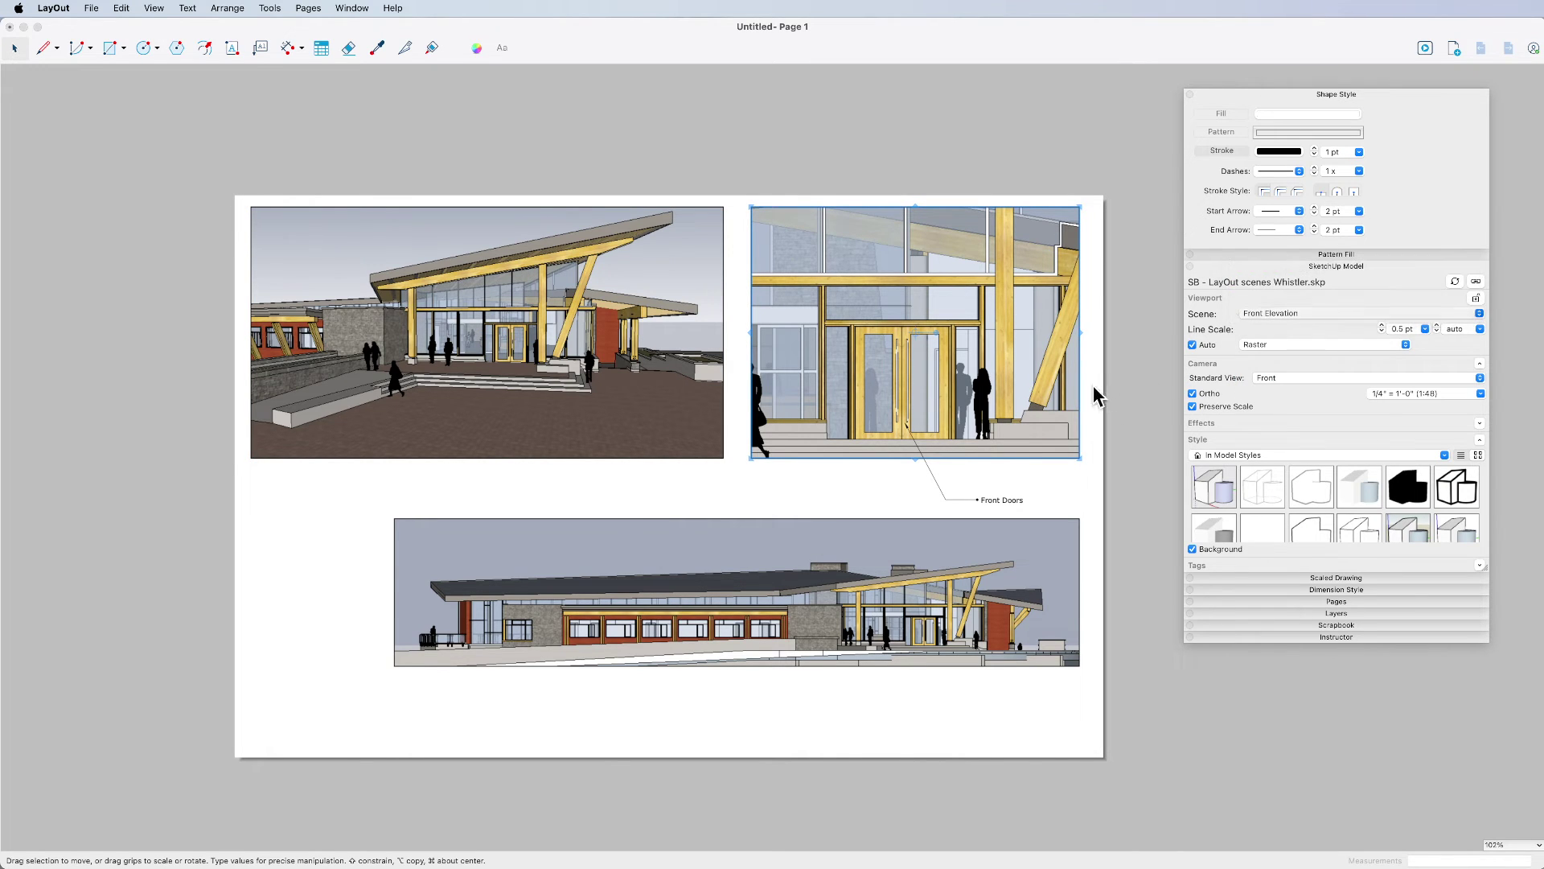
right_click(979, 368)
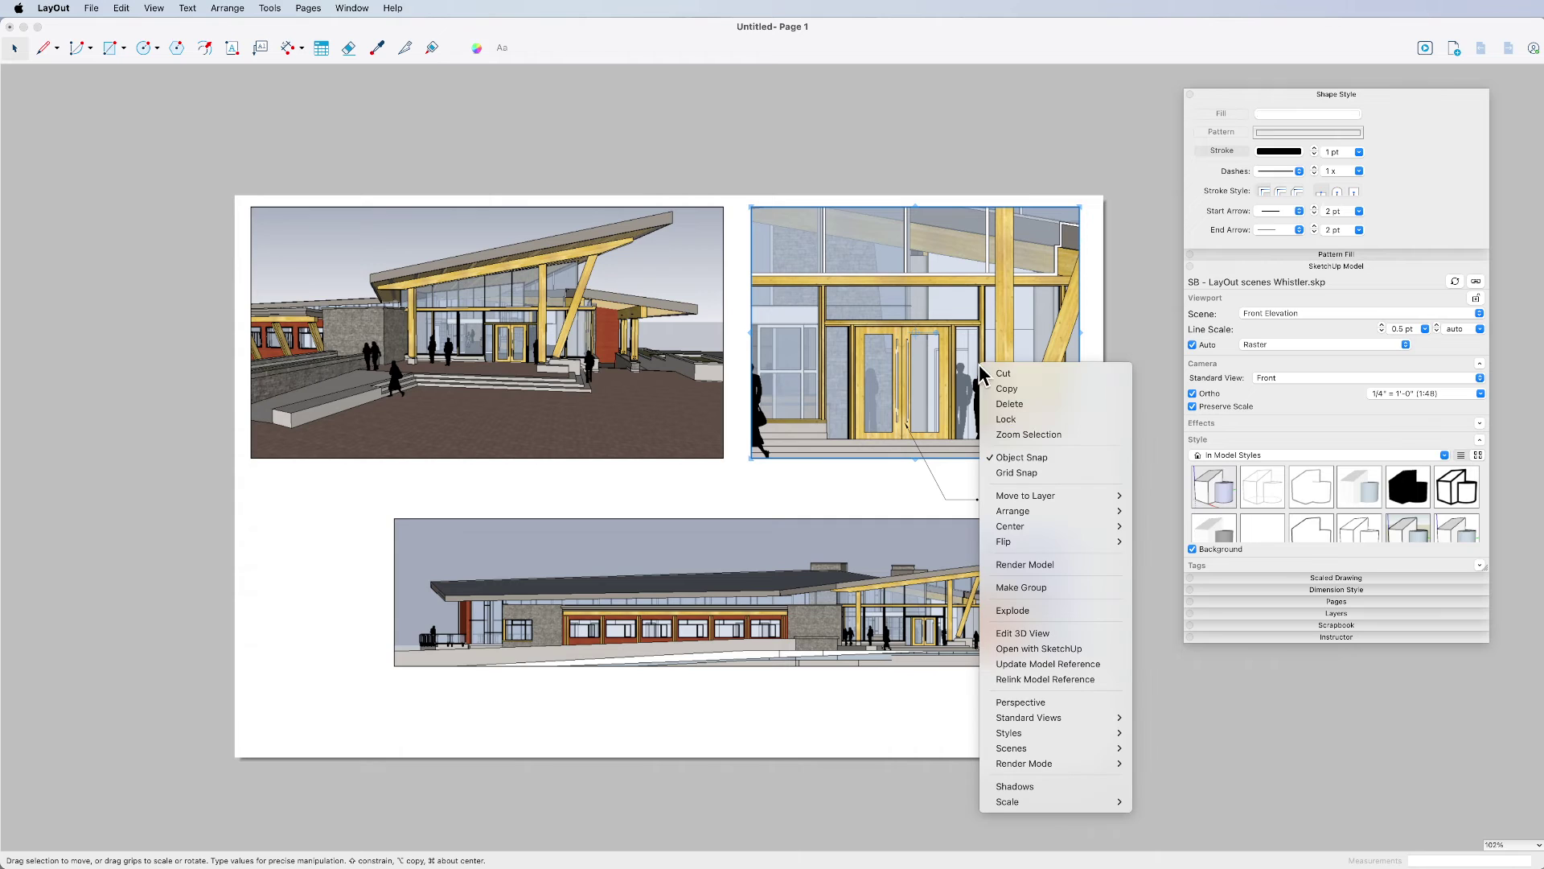
click(1062, 663)
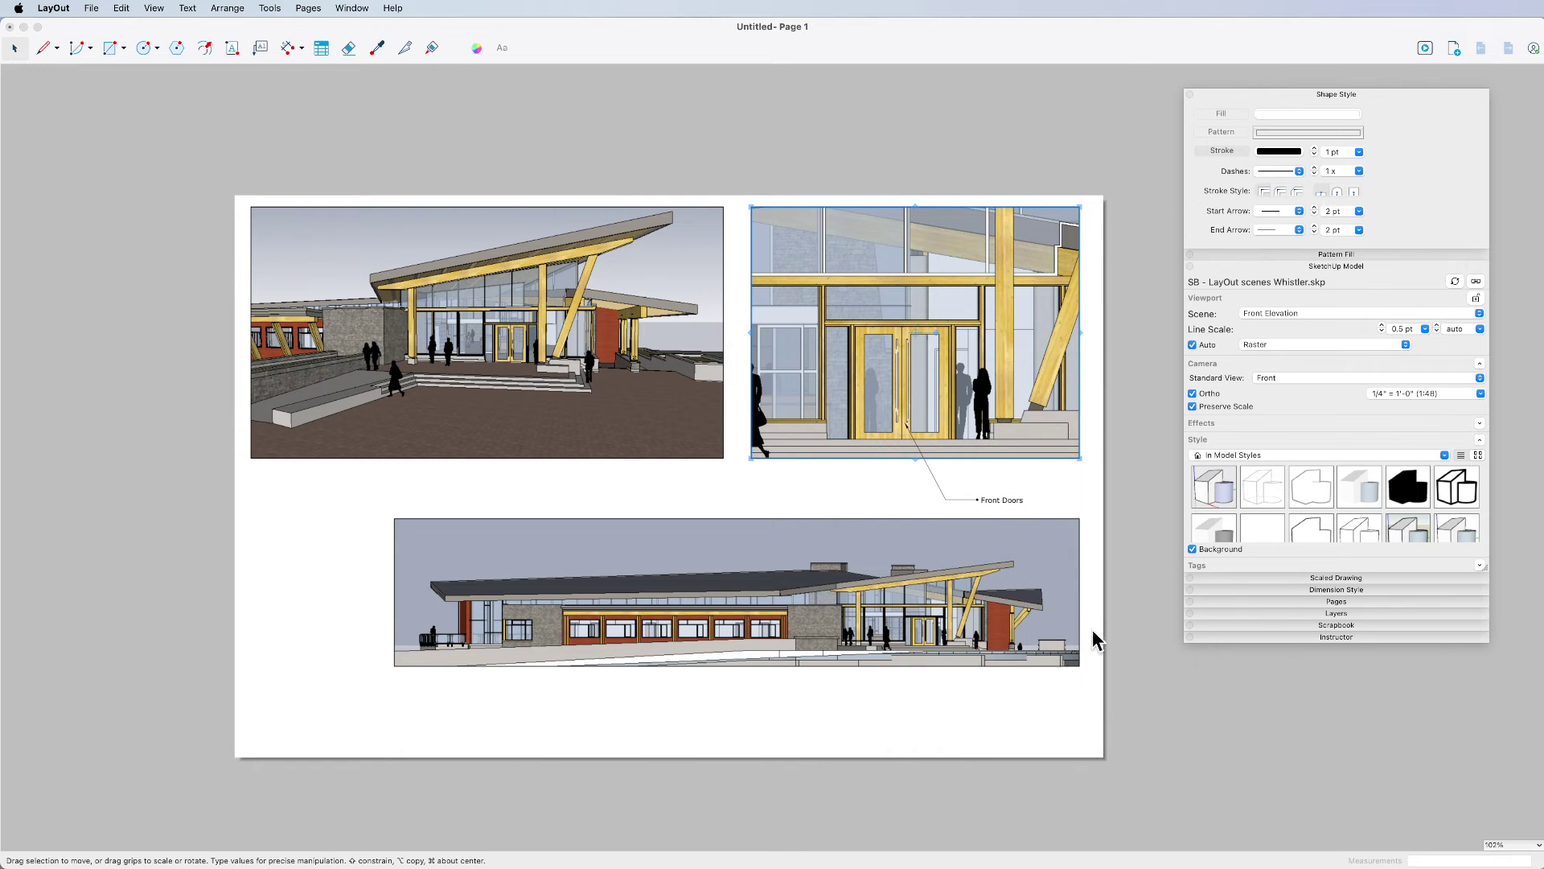
click(1300, 313)
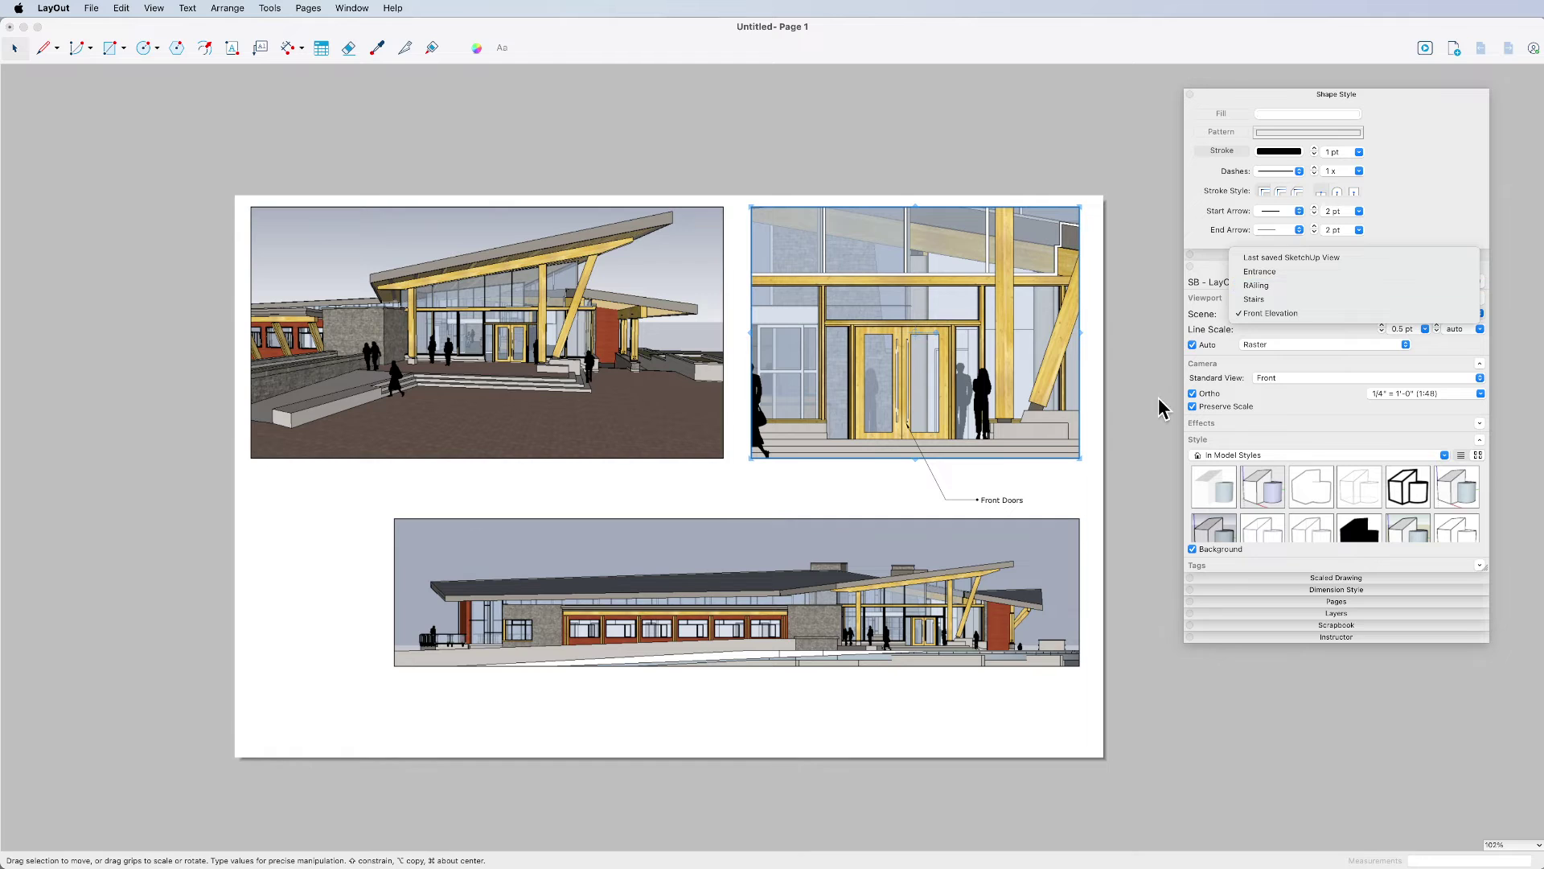
click(1142, 425)
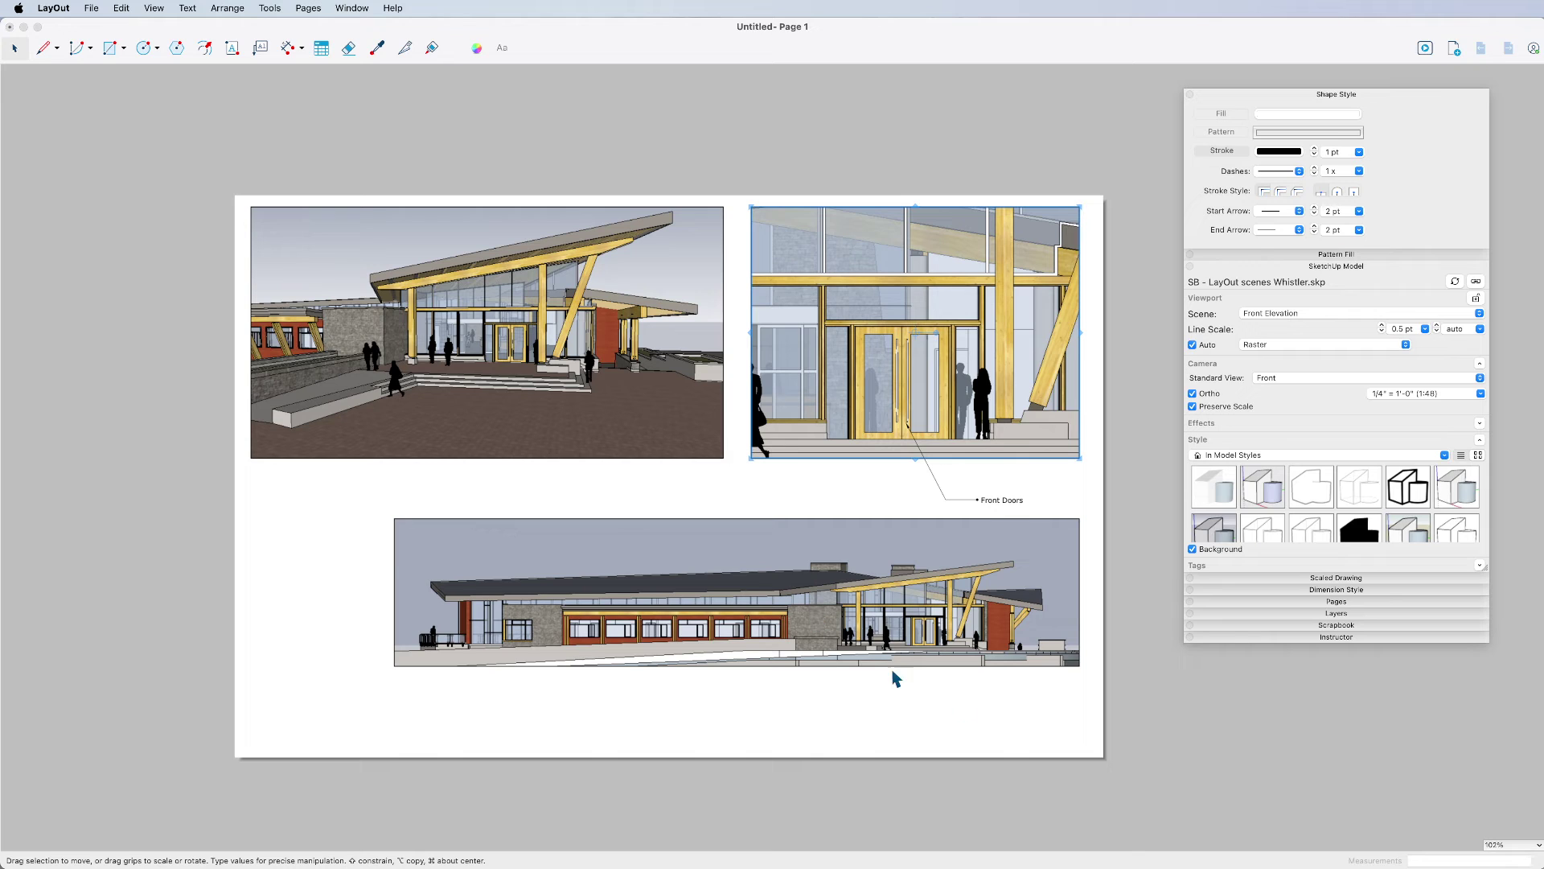
- Shift the building slightly to the left inside the full-width Front Elevation viewport by editing its 3D view
click(1132, 584)
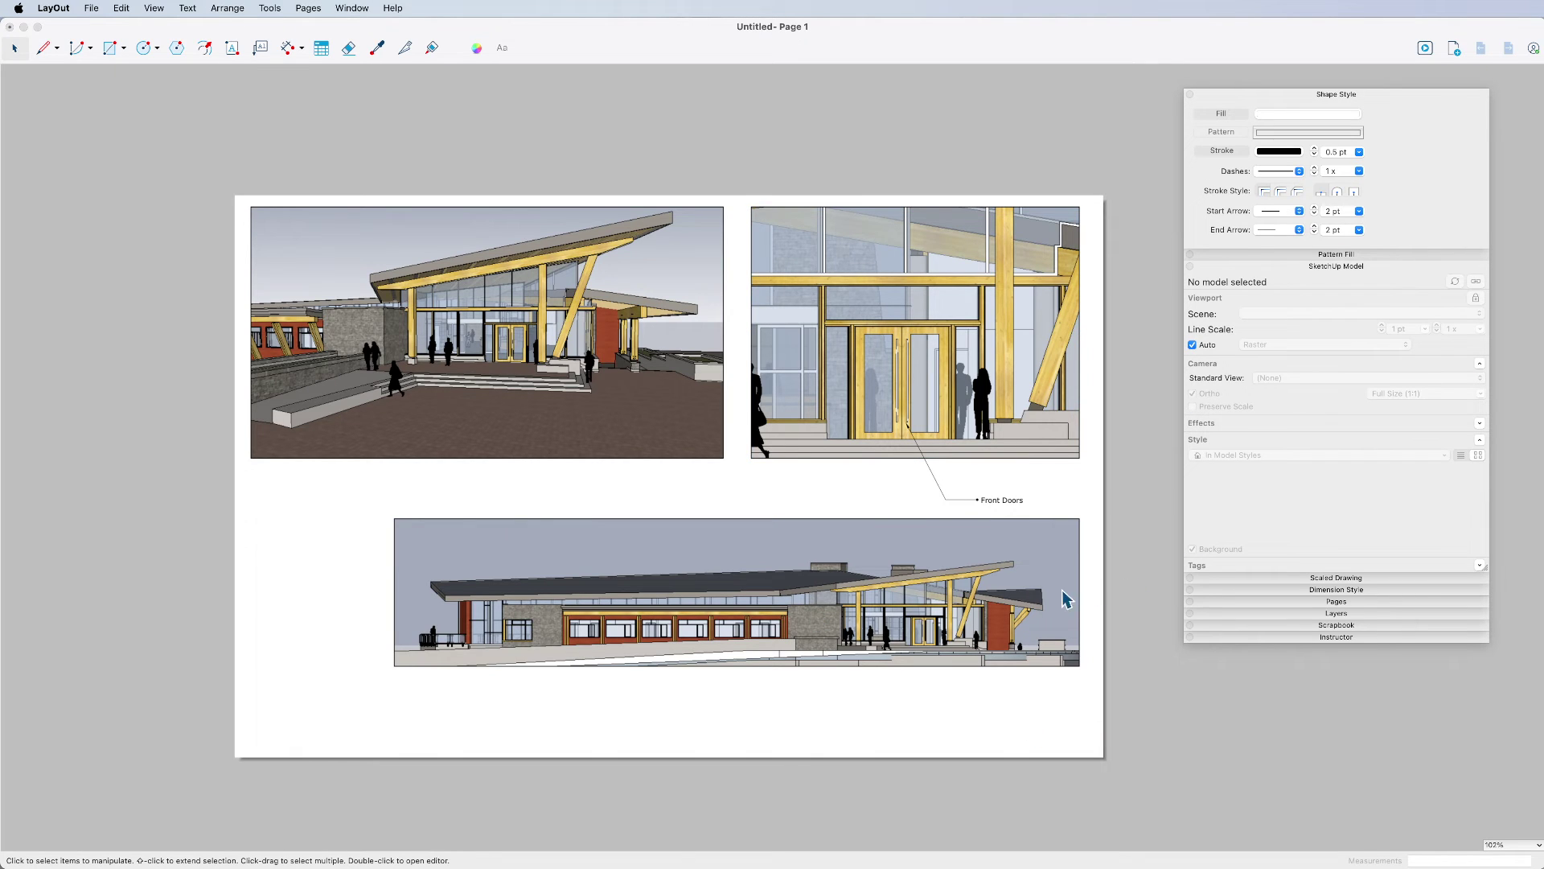
click(815, 621)
double_click(815, 614)
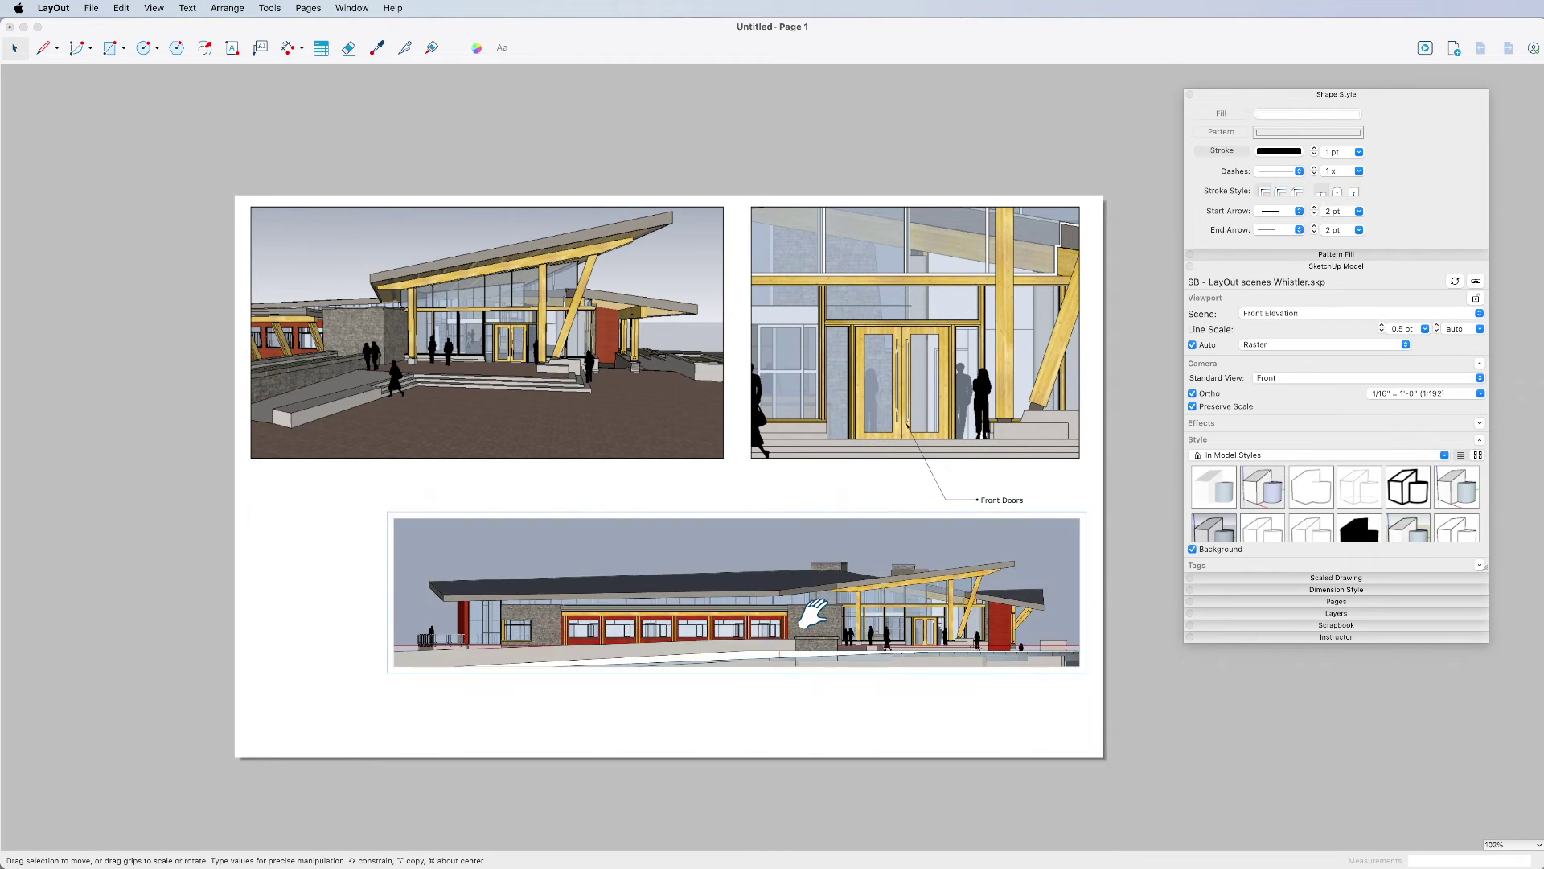
shift+drag(812, 616, 790, 612)
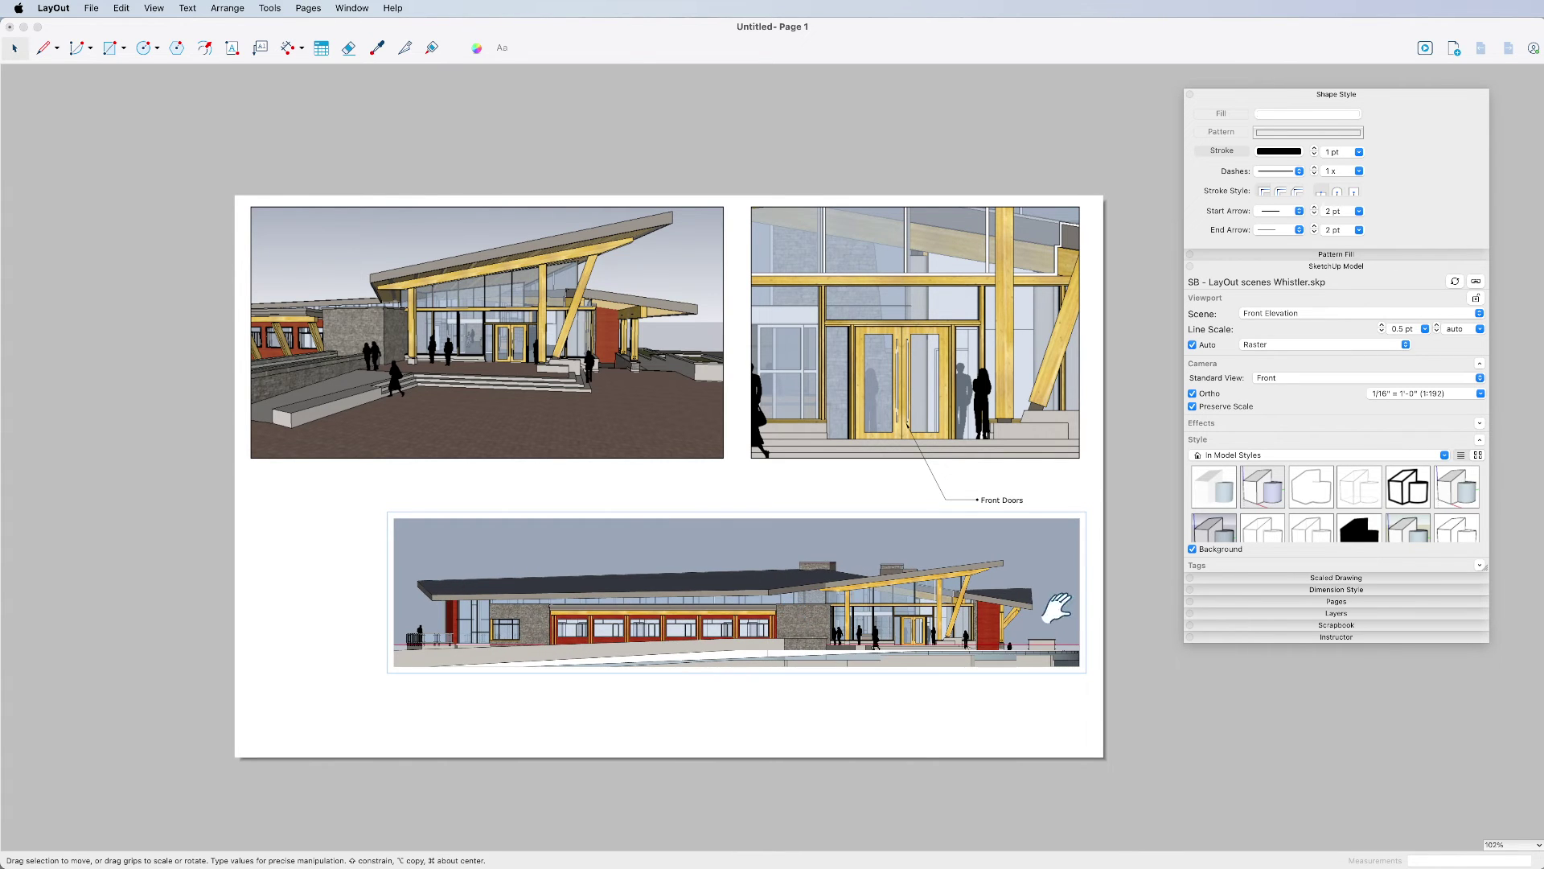
click(1122, 605)
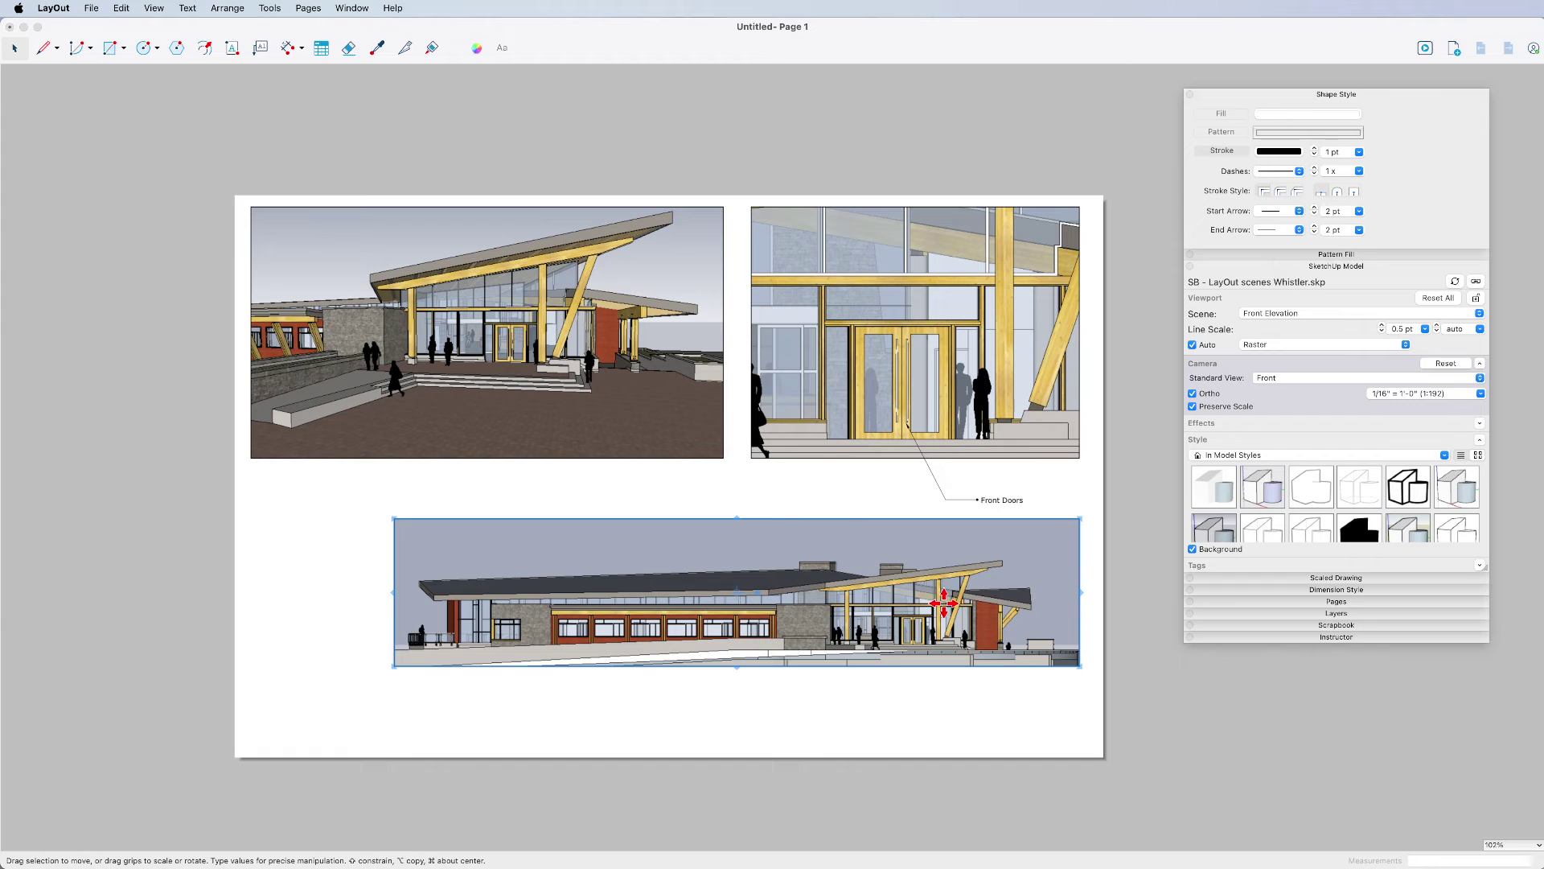
- Narrow the full-width Front Elevation viewport from its right edge and move it right to align with the doors viewport above
drag(1080, 592, 1049, 590)
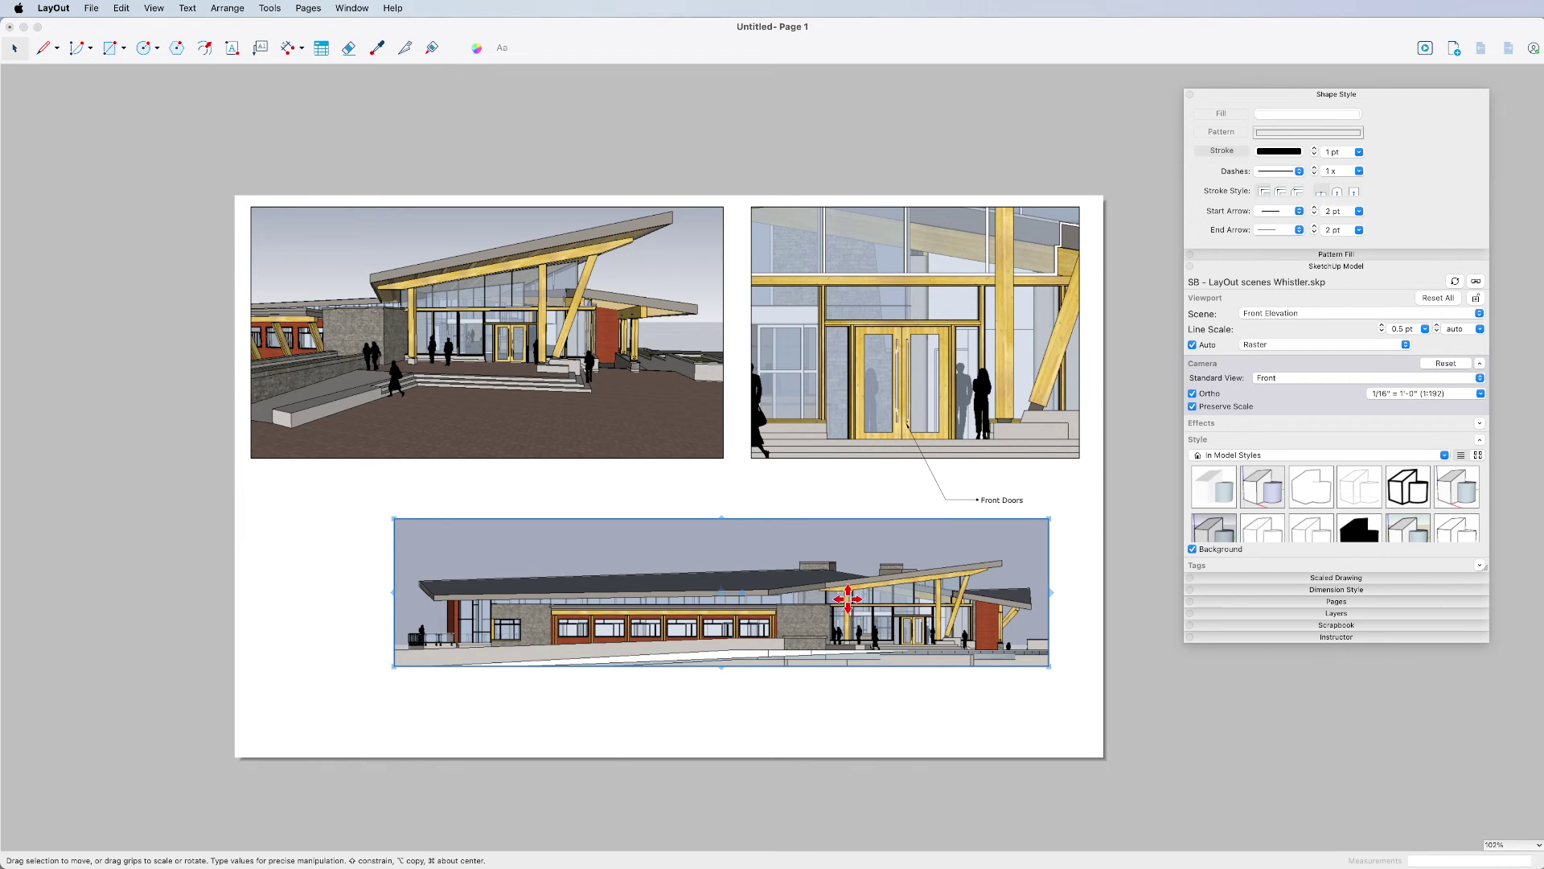
click(1079, 596)
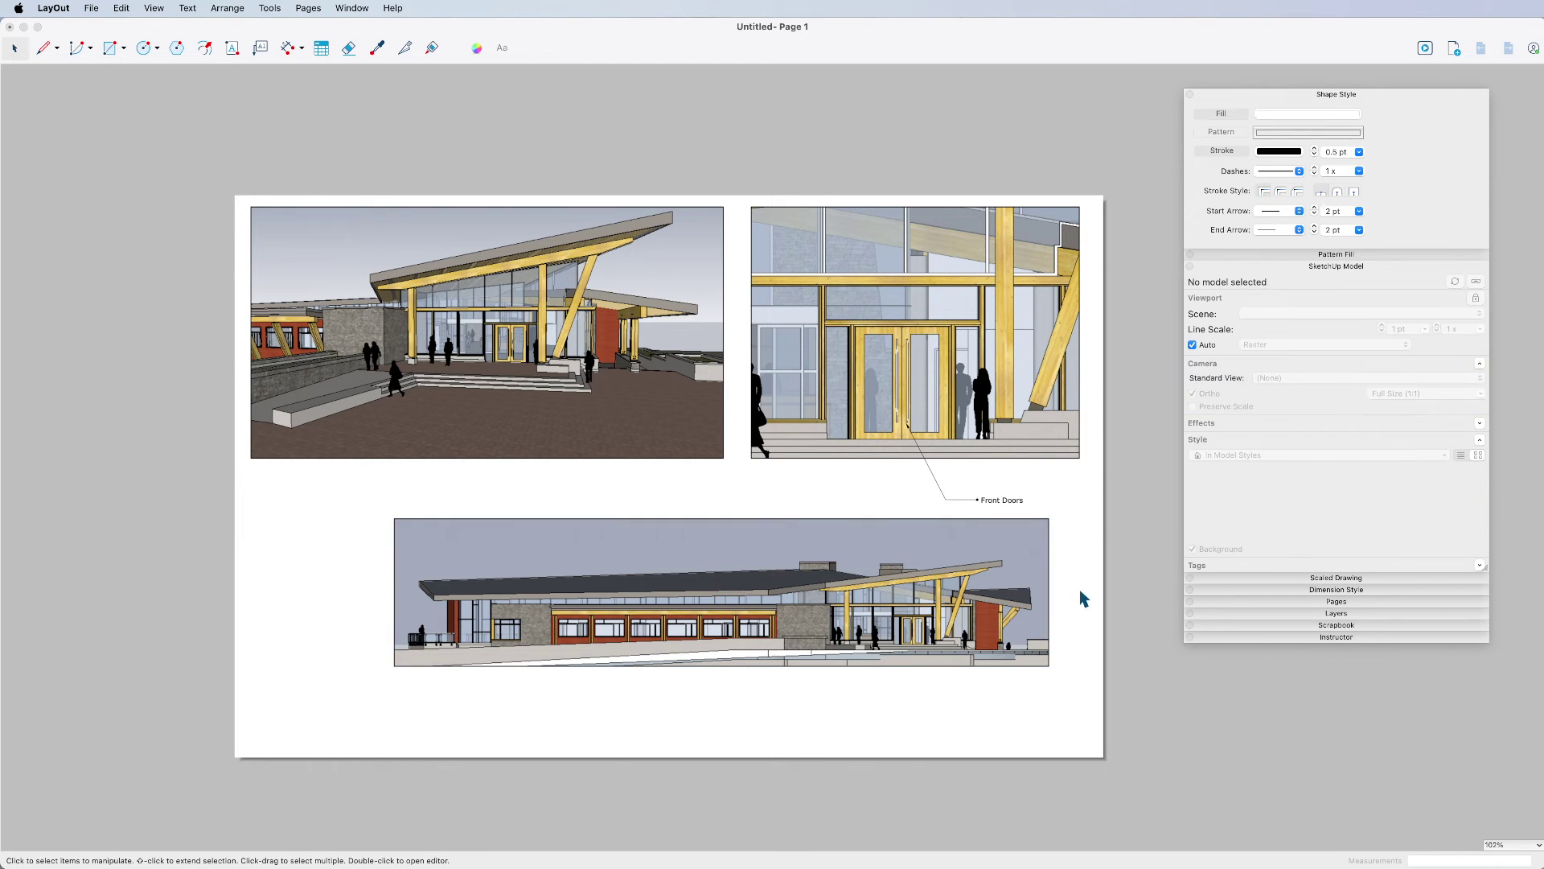
click(998, 611)
drag(1012, 591, 1039, 592)
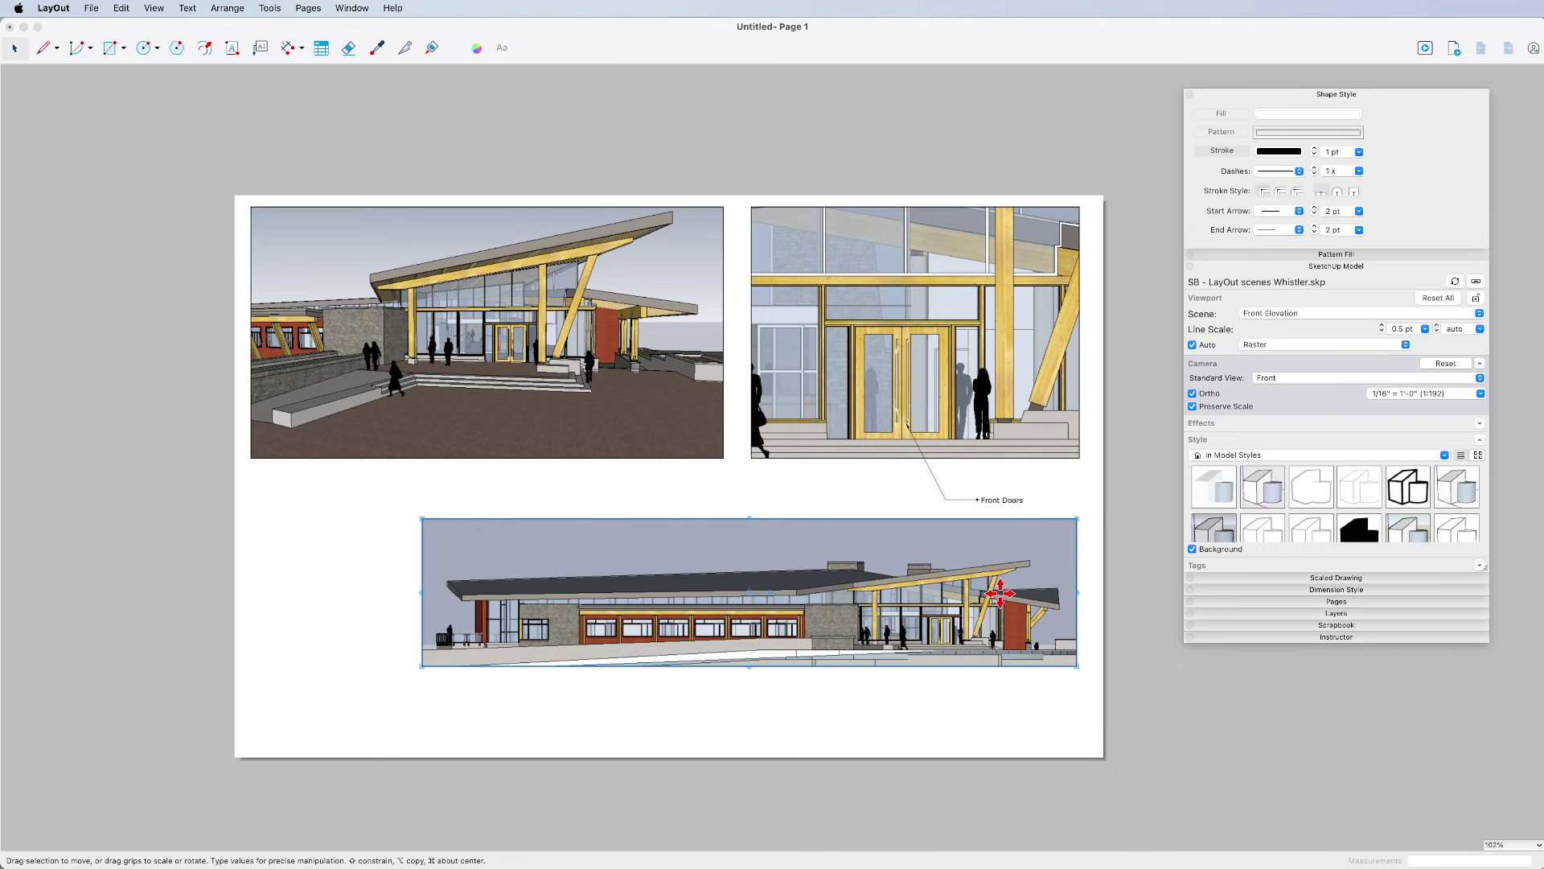
- Reset the full-width Front Elevation viewport's camera to its scene and pull the viewport's right edge further inward
click(1440, 362)
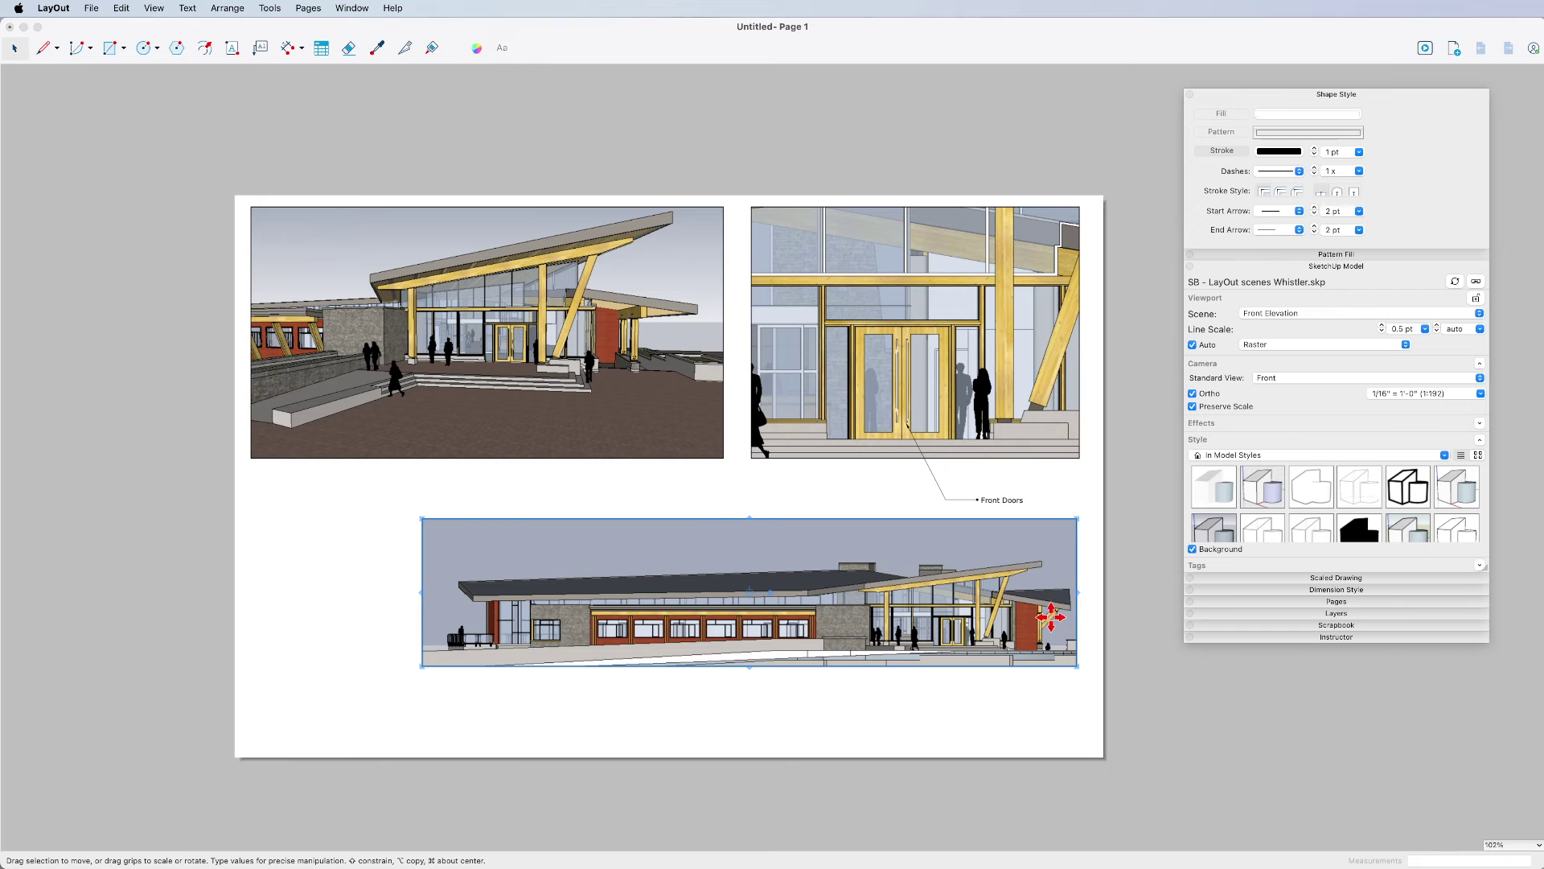
drag(1077, 594, 1051, 609)
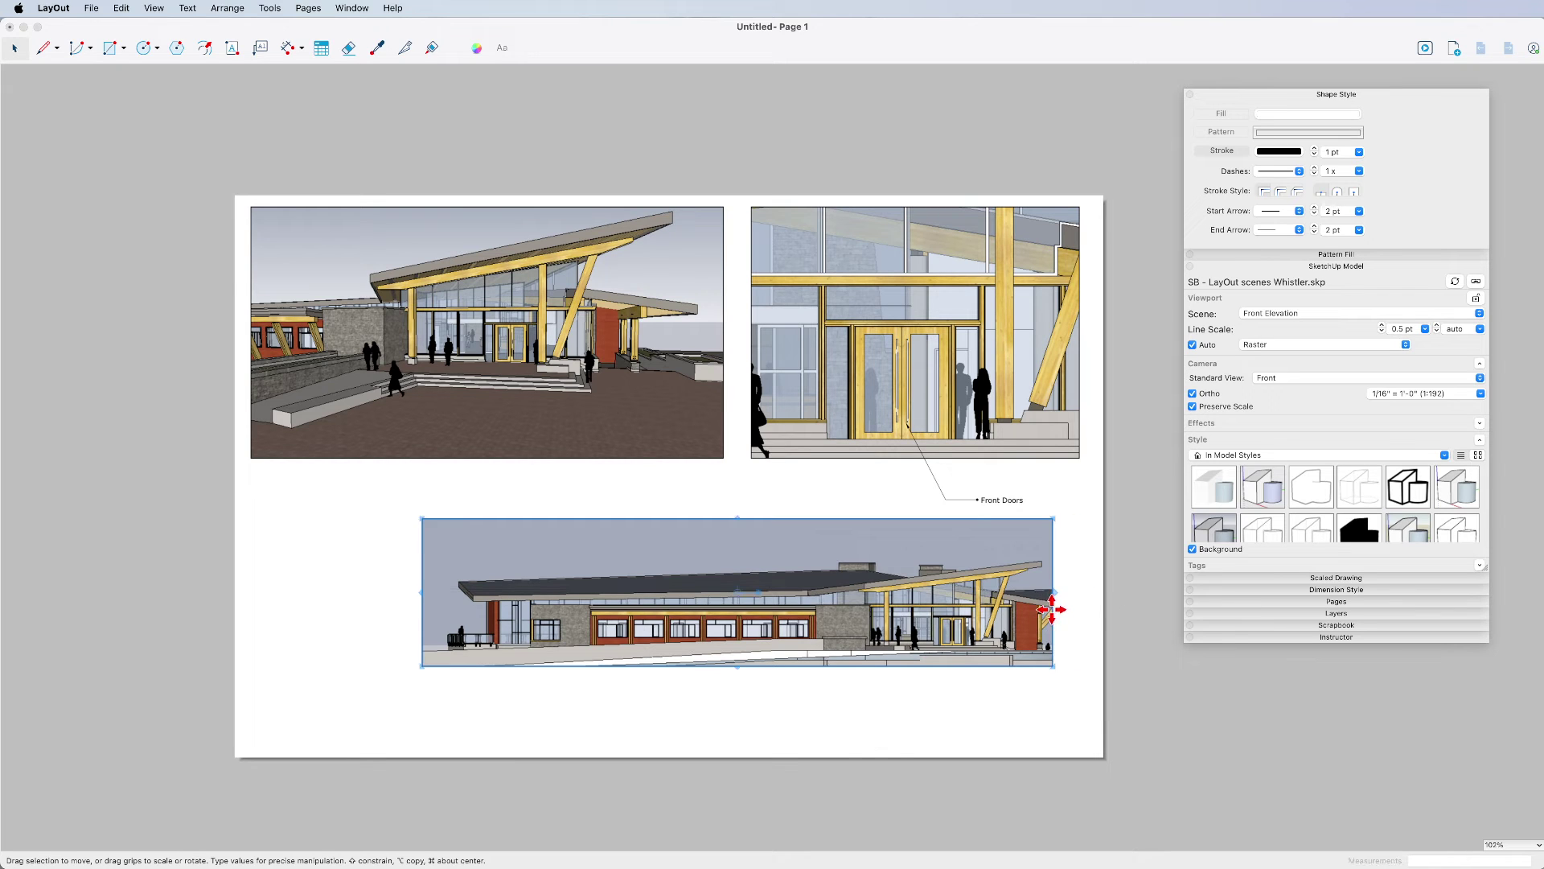
- Shift the building left inside the narrowed Front Elevation viewport, and reset the camera to its saved scene
double_click(983, 593)
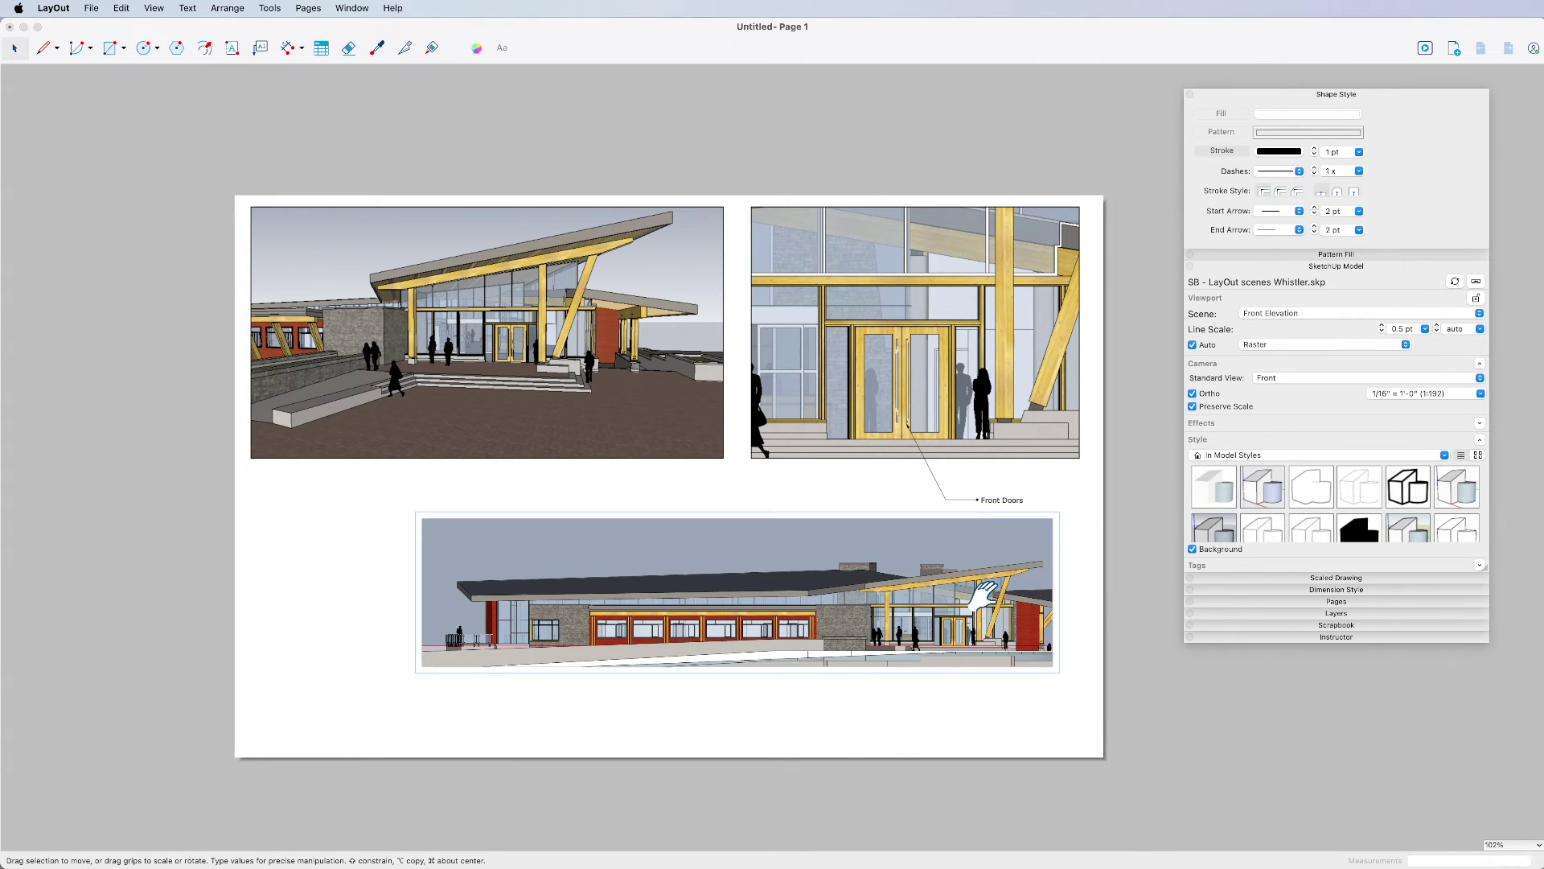
drag(983, 593, 929, 595)
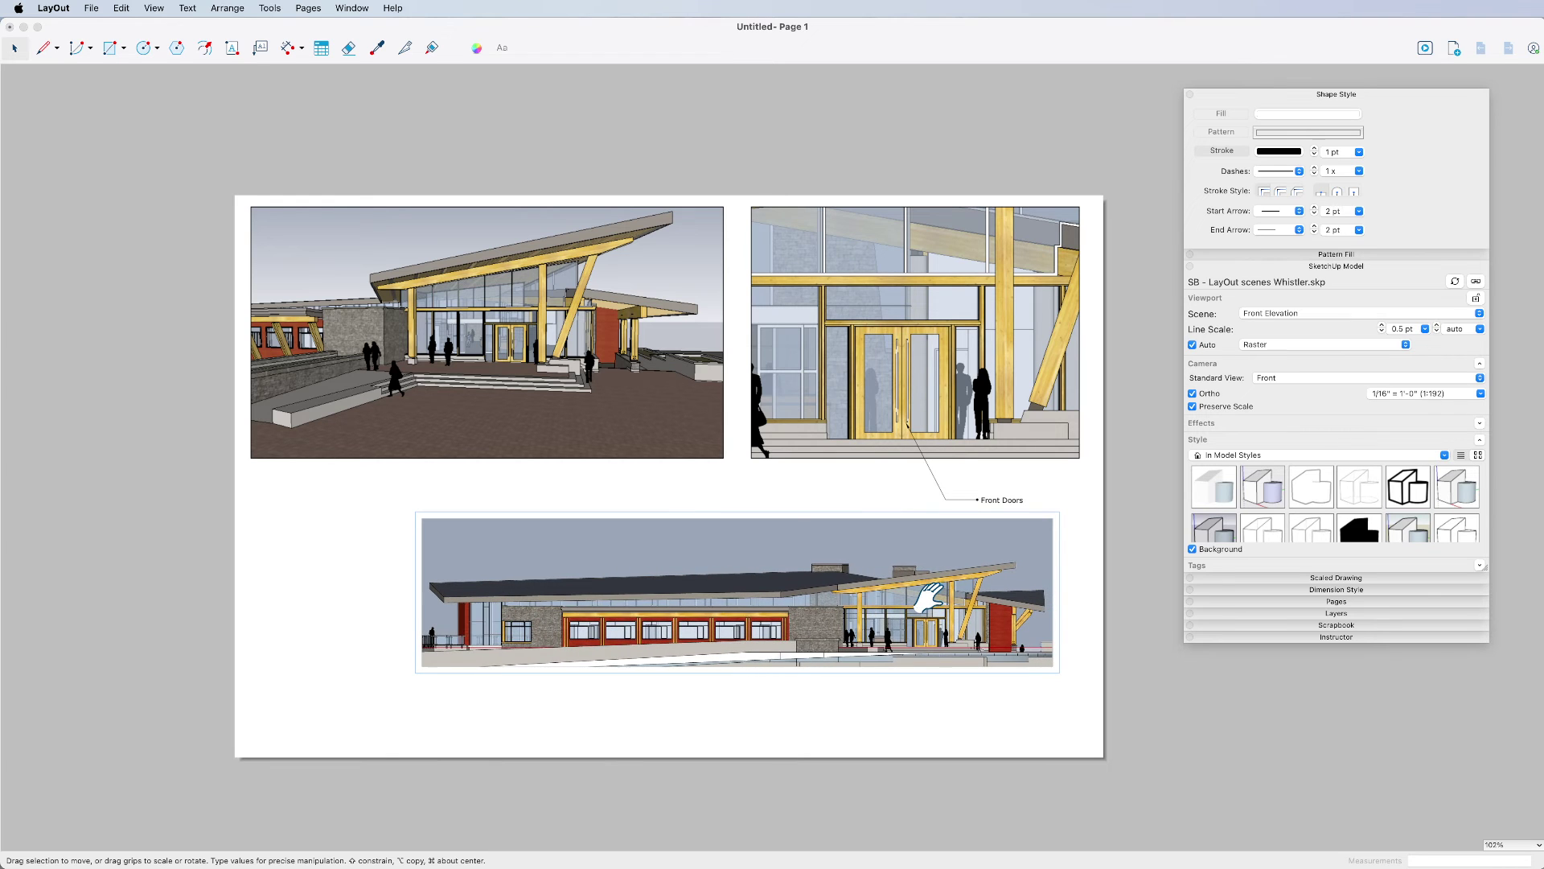
click(1138, 583)
click(991, 600)
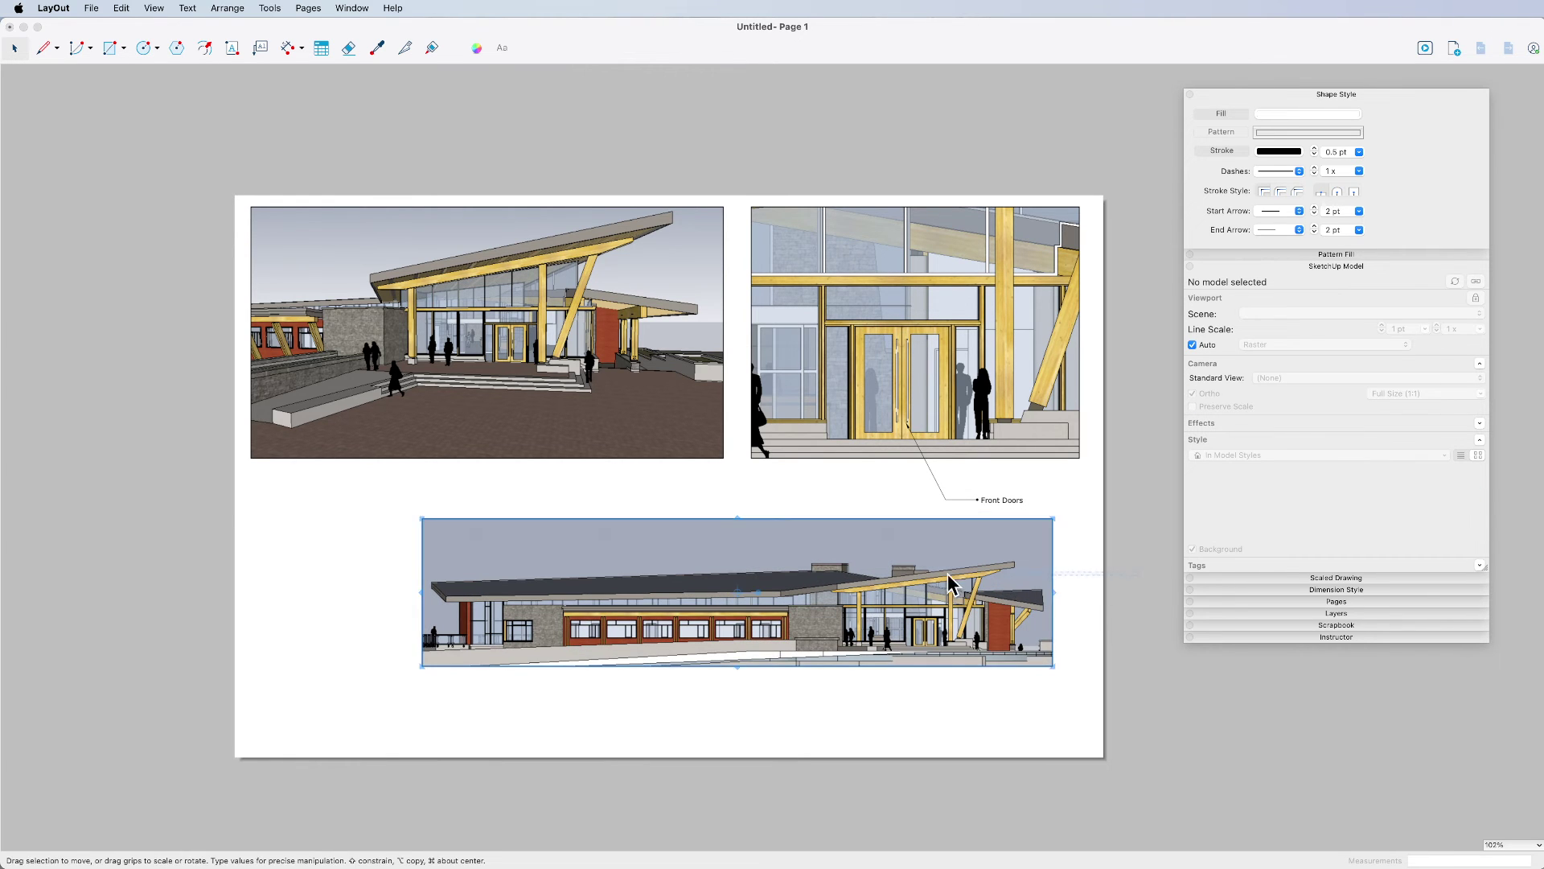
click(1447, 363)
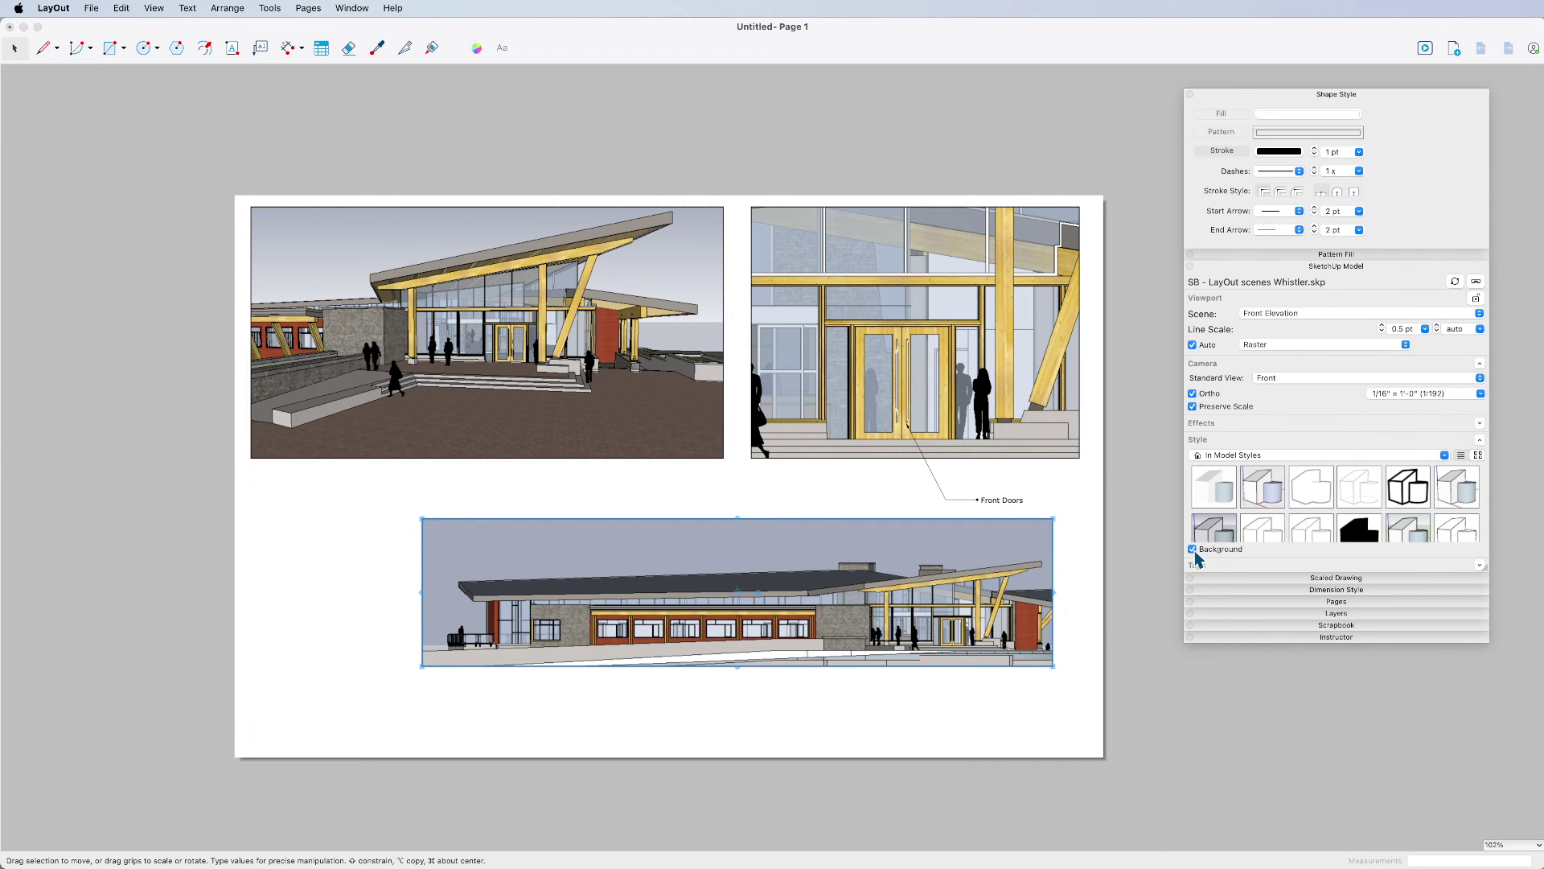
click(1115, 567)
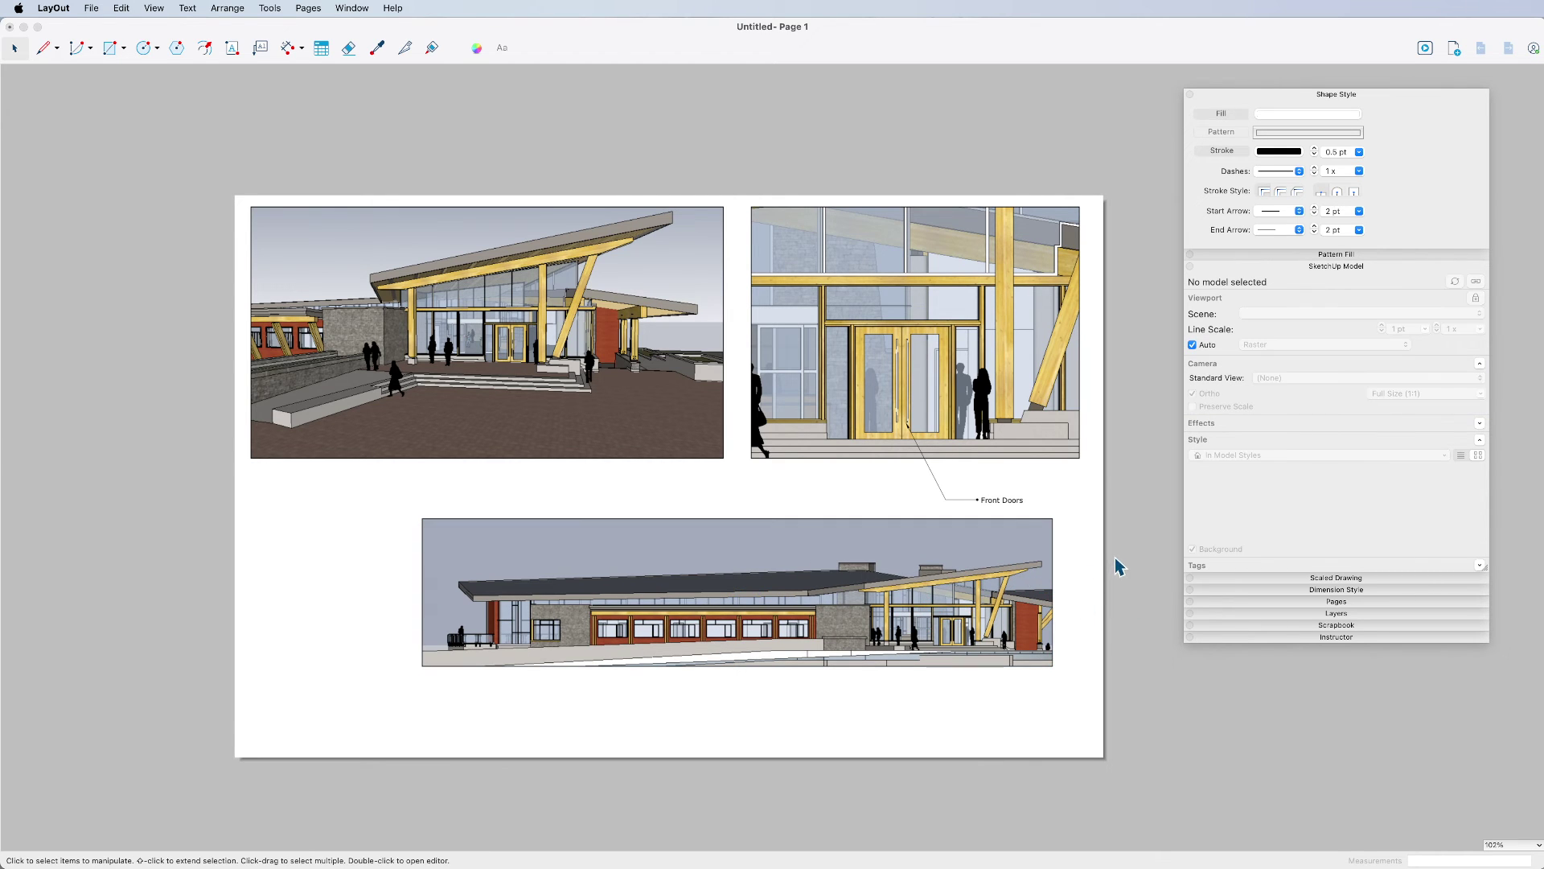